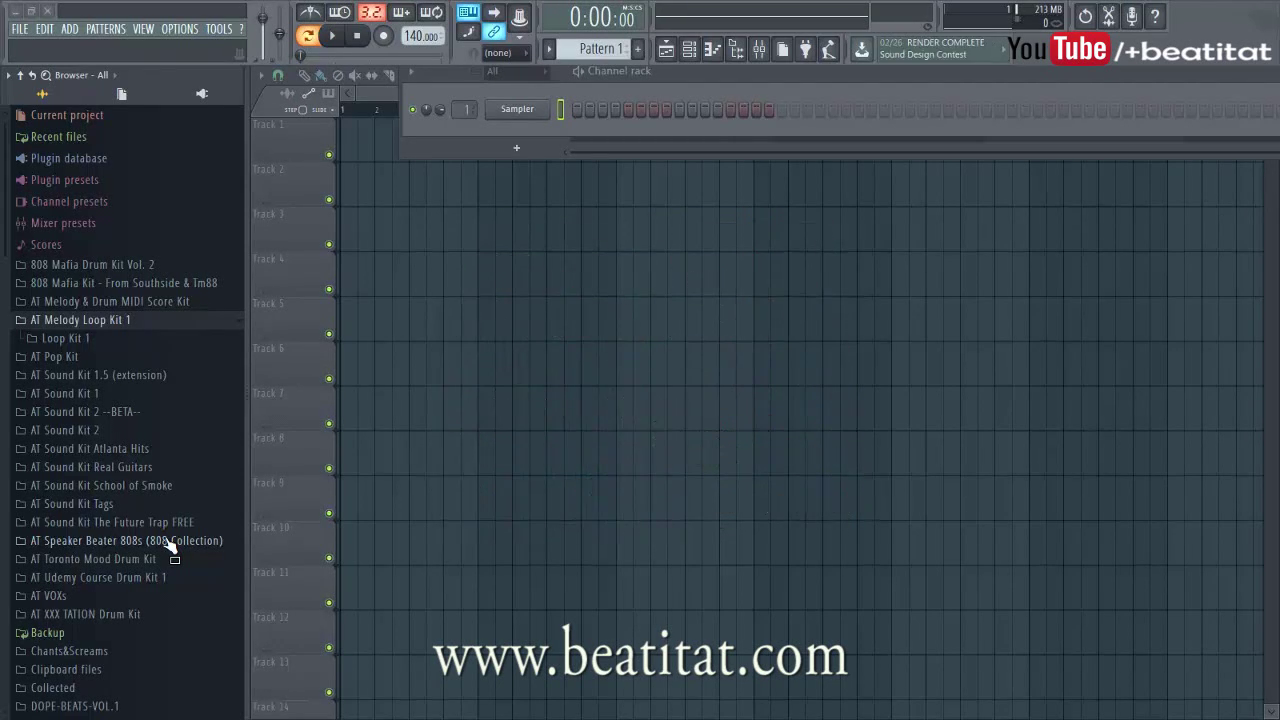
Step: Load the 808 OG (tuned to C) sample from the AT Speaker Beater 808s collection as a new channel and open its settings
left_click(178, 542)
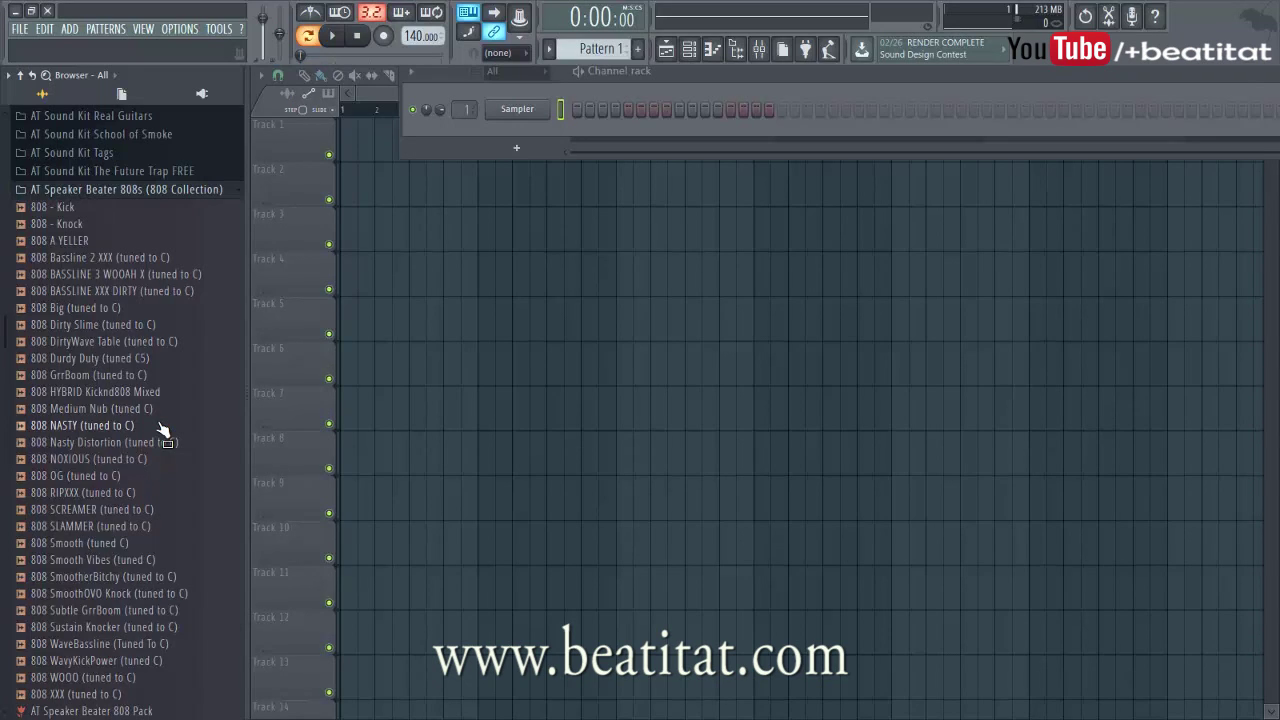
left_click(181, 192)
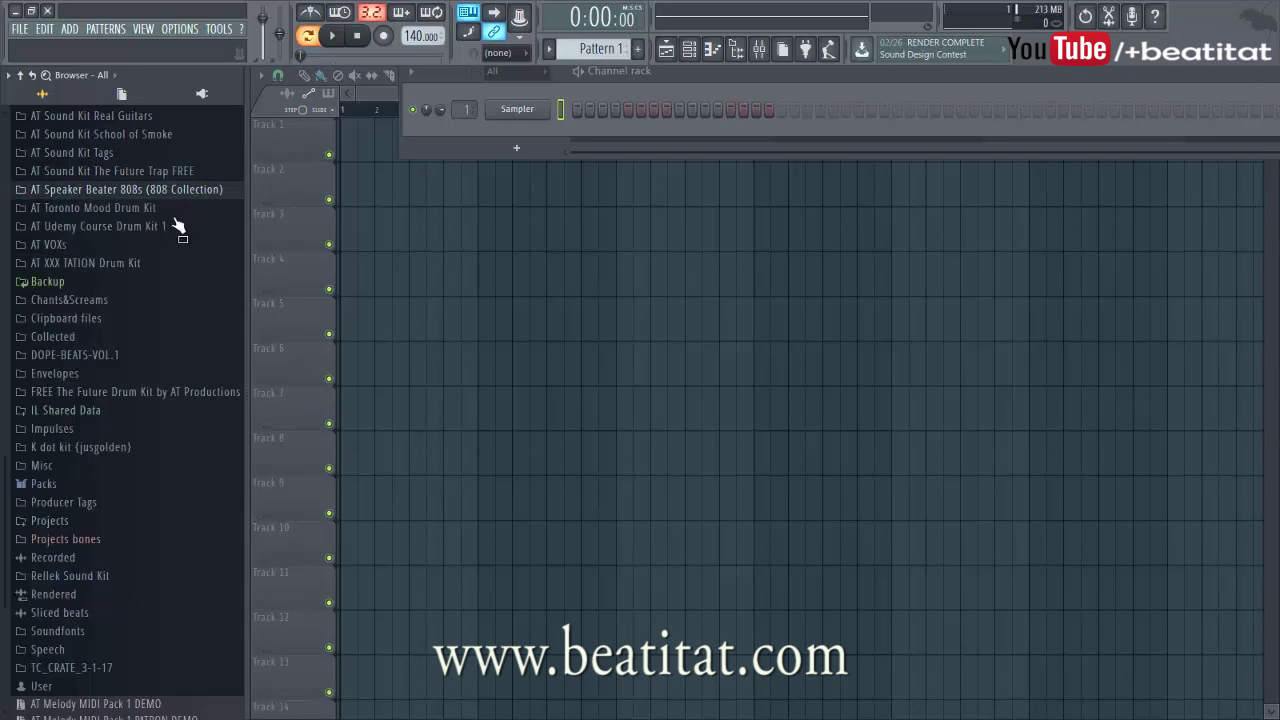
scroll(165, 236, "up", 6)
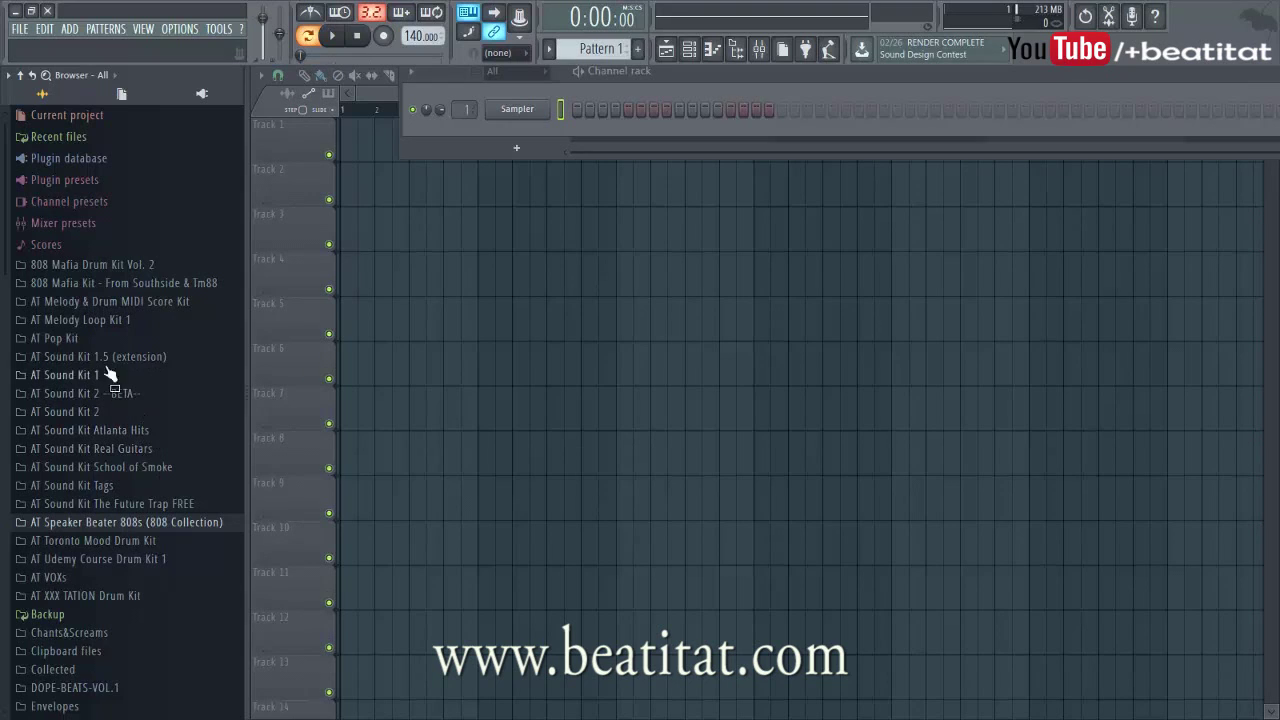
left_click(166, 522)
left_click_drag(128, 478, 550, 138)
left_click(546, 134)
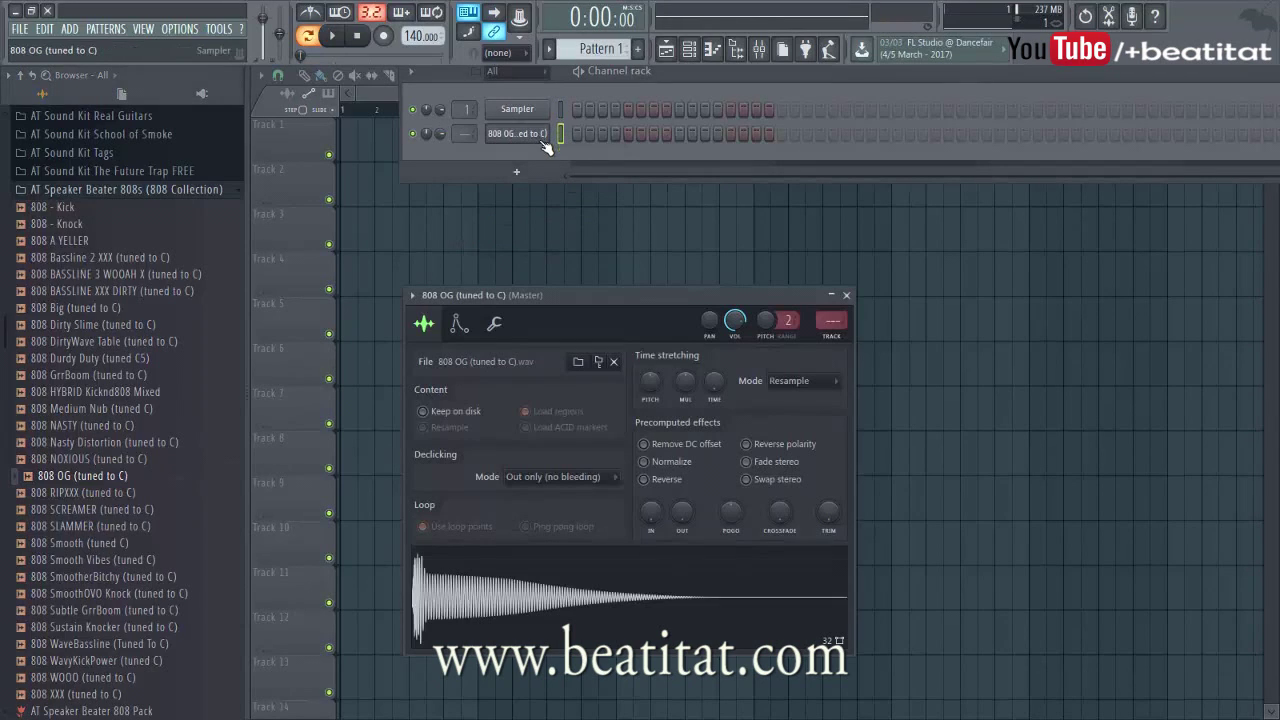
Step: Turn on Normalize for the 808 OG sample and open its waveform in the Edison audio editor
left_click(499, 330)
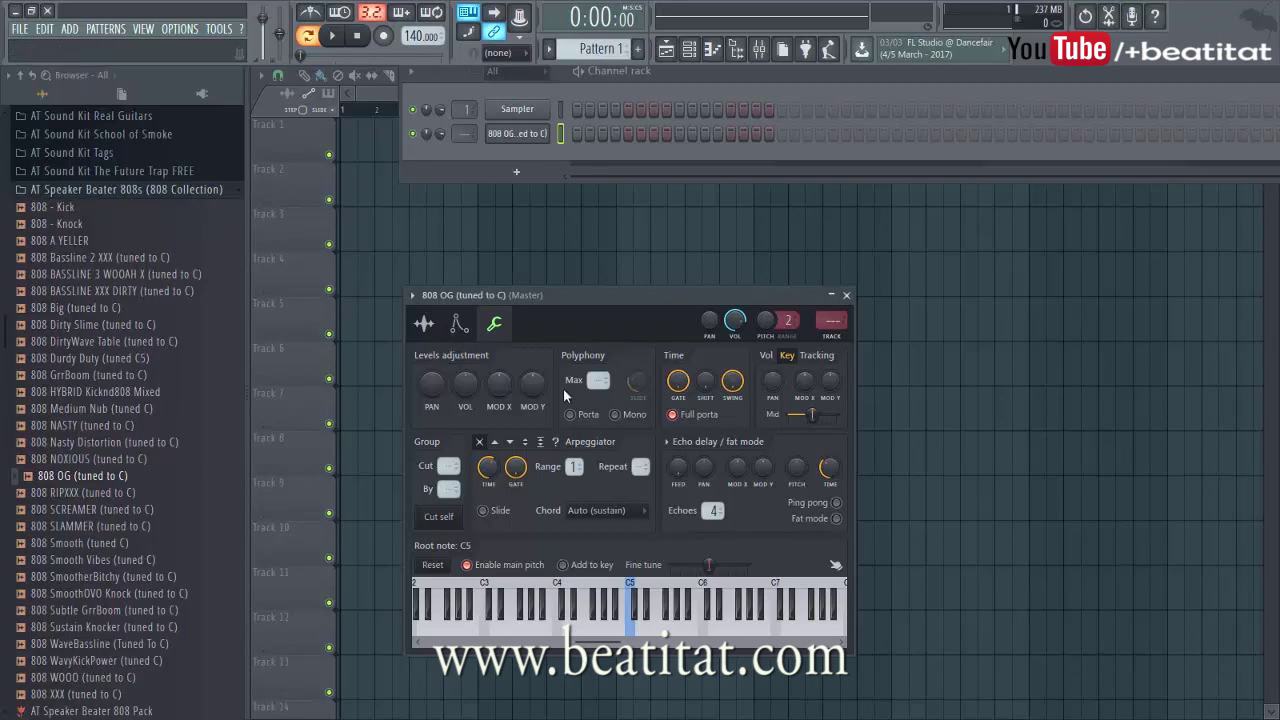
left_click(435, 330)
right_click(702, 593)
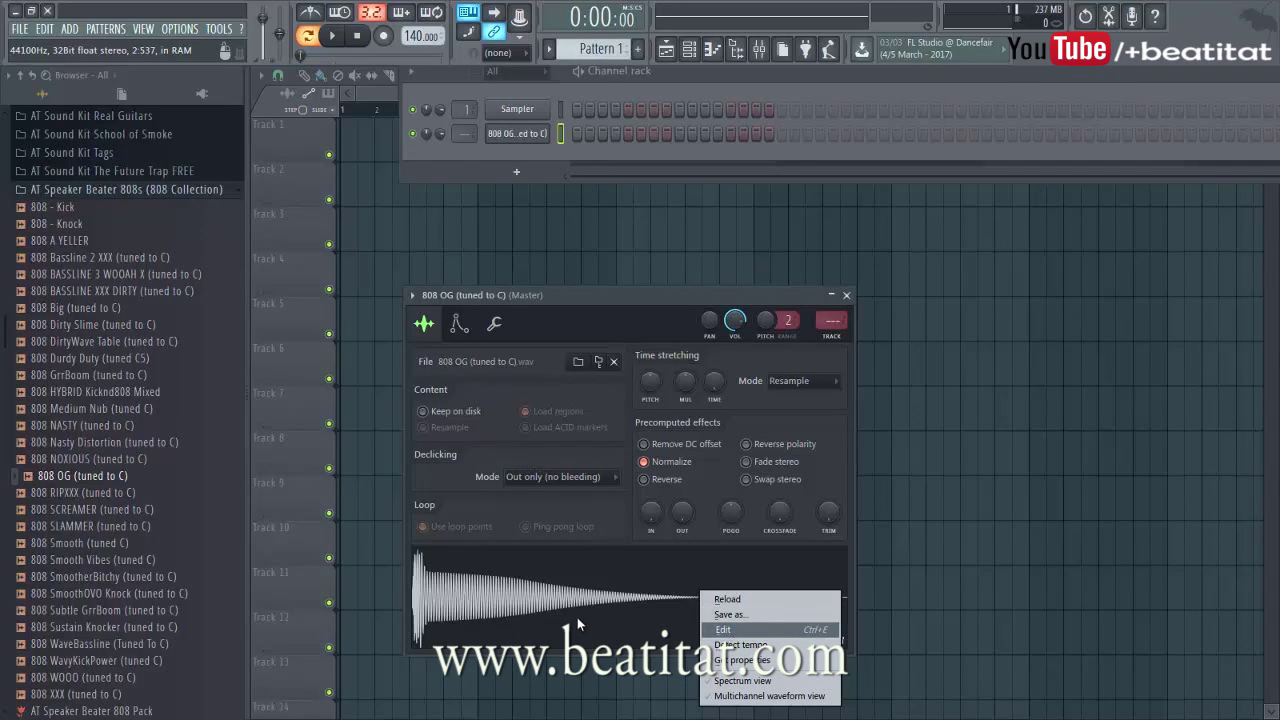
right_click(515, 590)
left_click(550, 629)
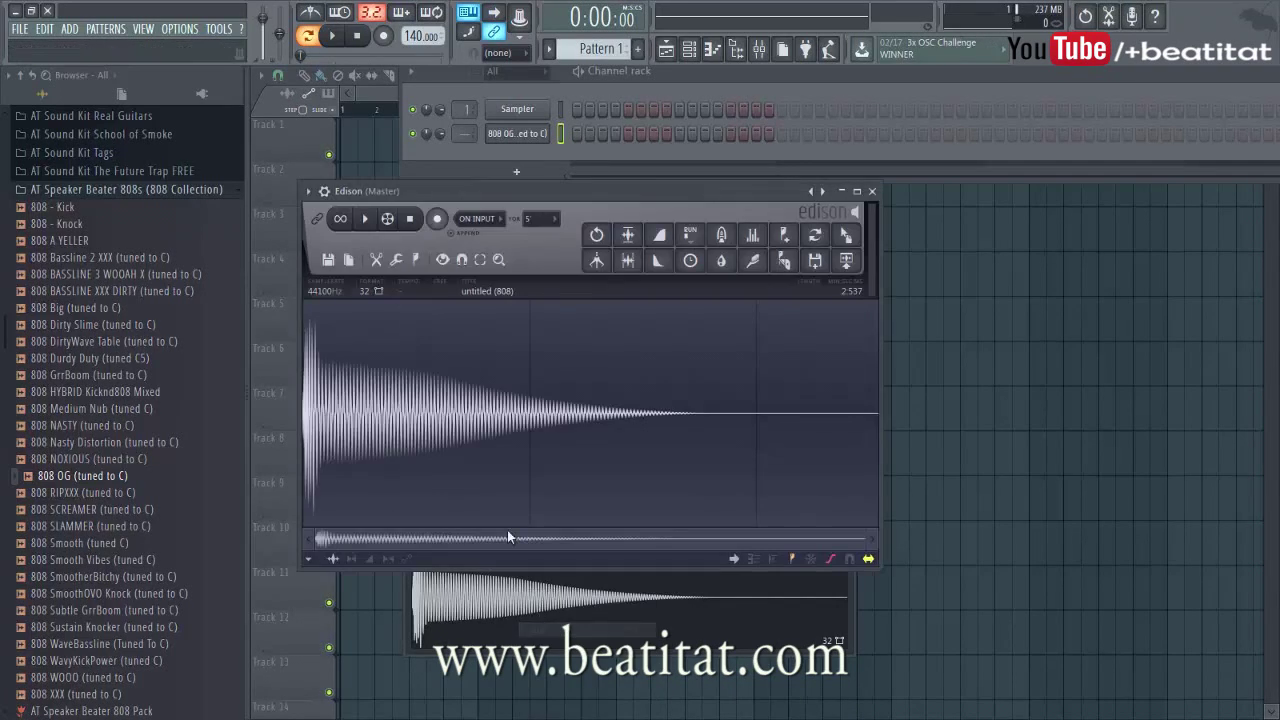
Step: Detect the pitch regions of the 808 sample to check its note, and close the audio editor
right_click(350, 417)
mouse_move(380, 489)
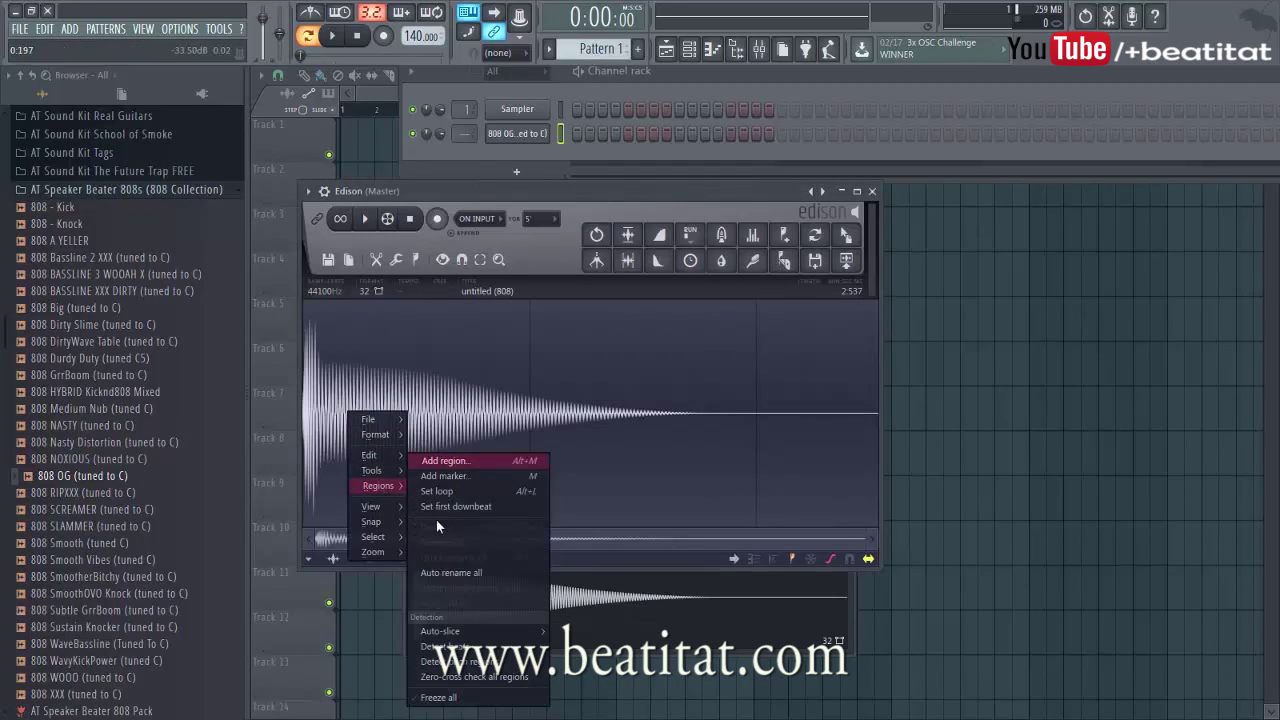
left_click(455, 661)
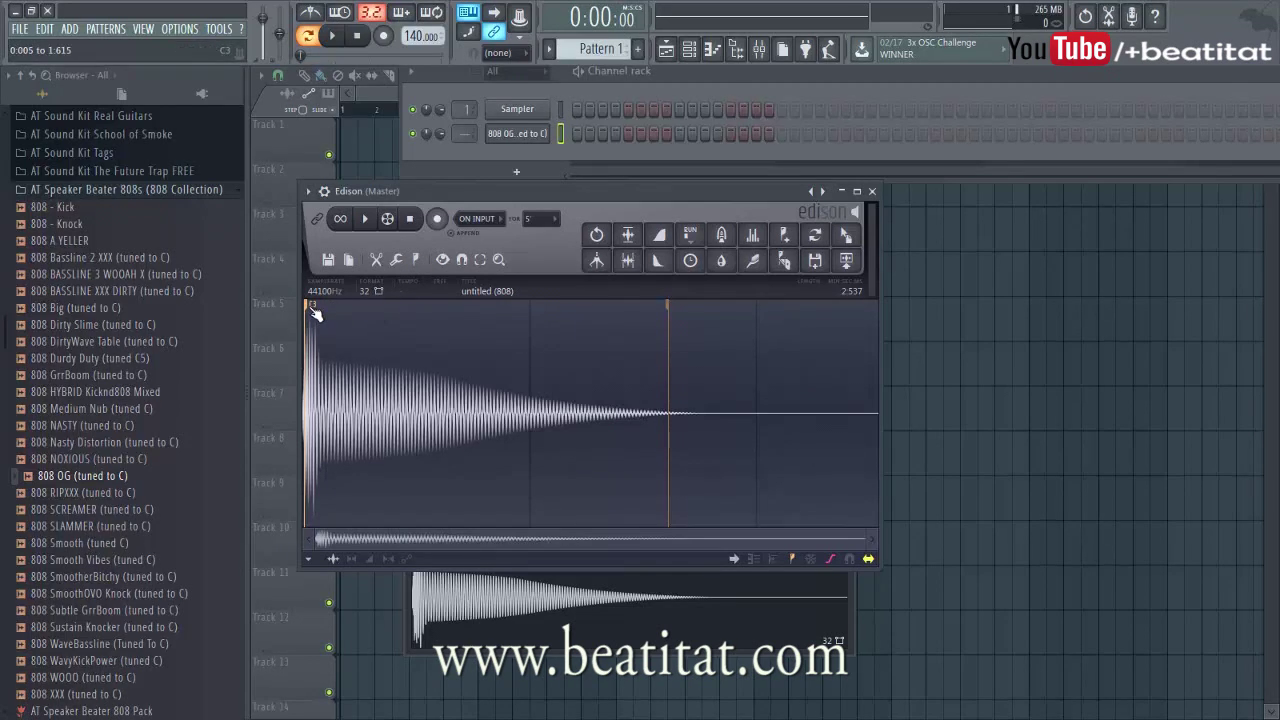
scroll(311, 308, "up", 3)
scroll(311, 308, "down", 3)
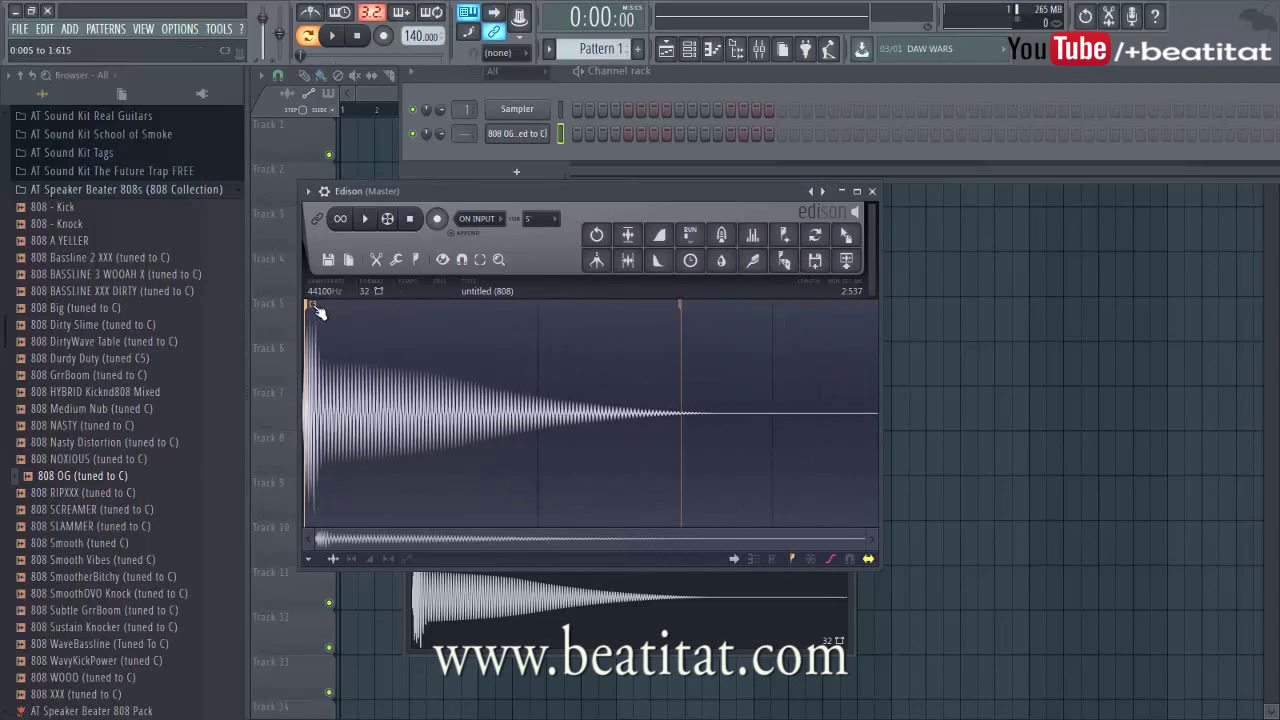
left_click(871, 191)
Step: Try D5 as the 808 channel's root note, reset the root note, and close the channel settings
left_click(497, 325)
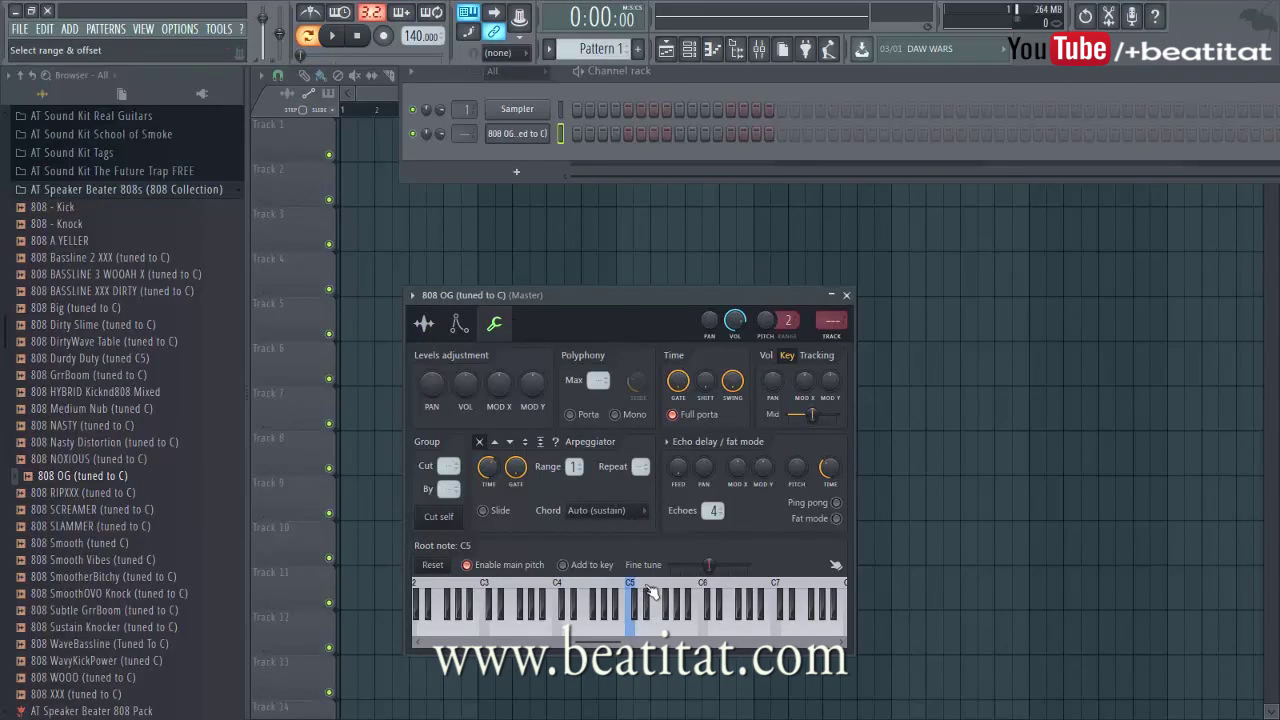
left_click(646, 633)
left_click(646, 633)
right_click(643, 588)
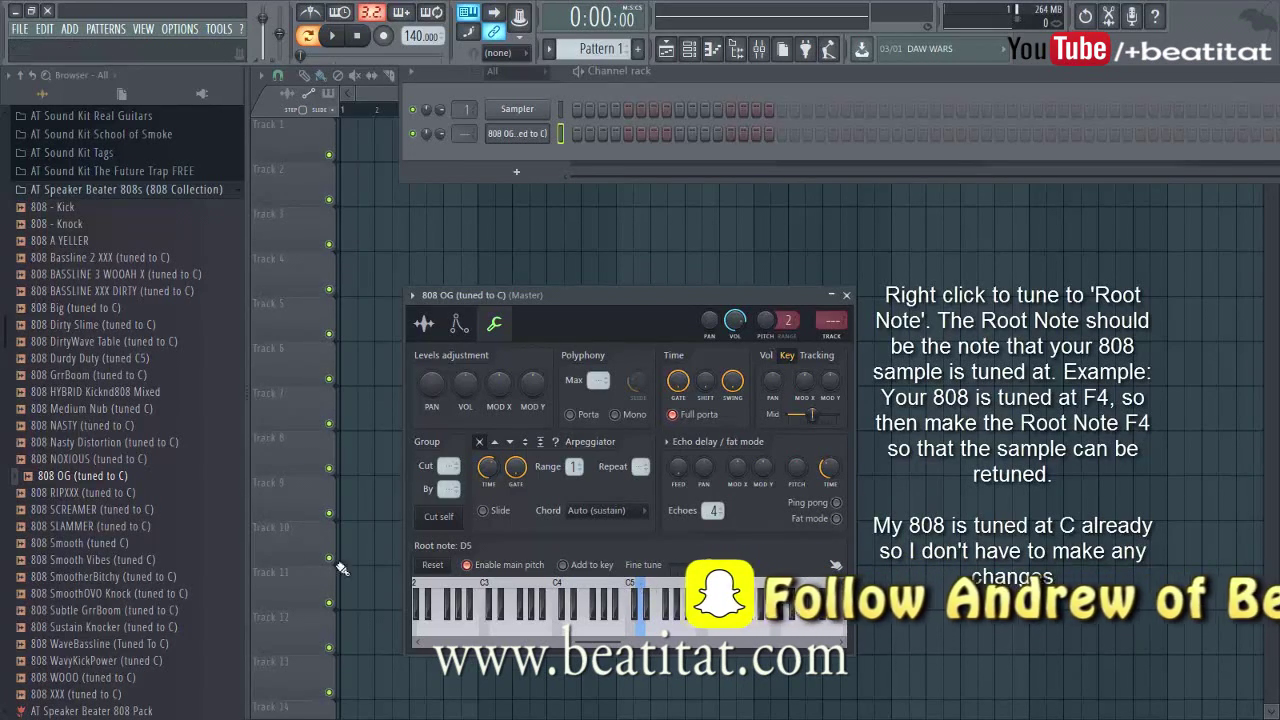
left_click(434, 566)
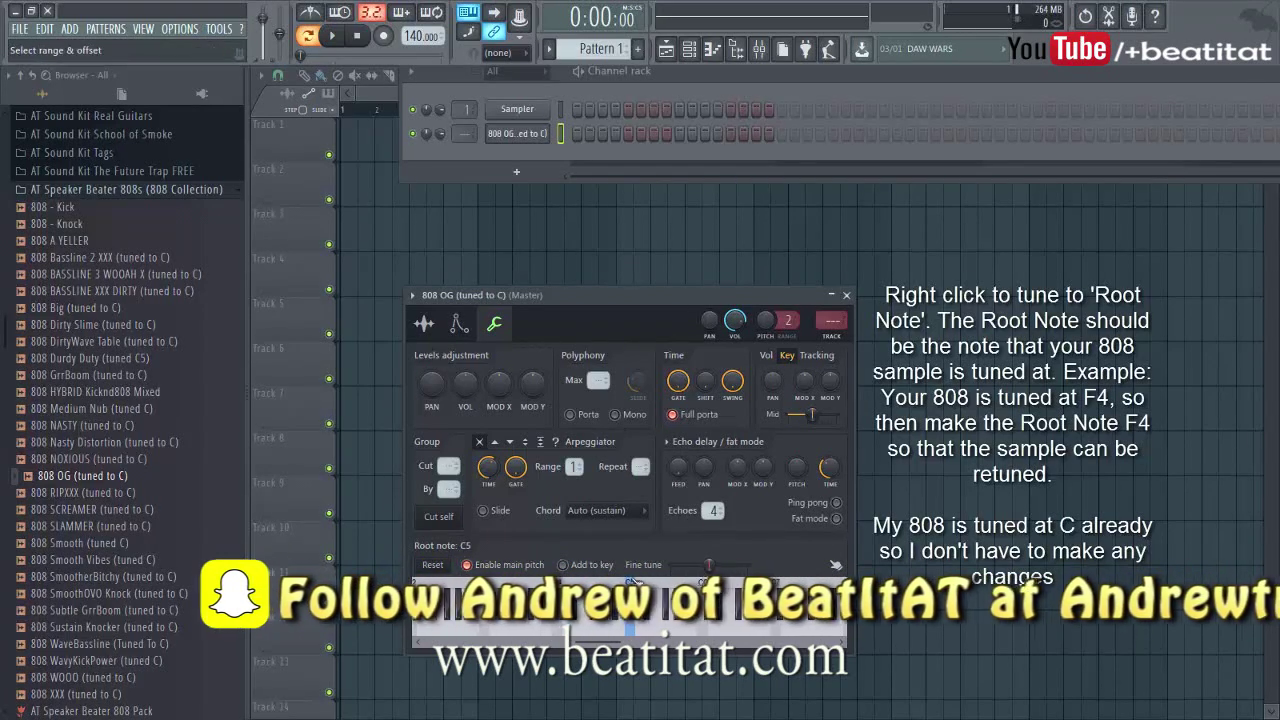
left_click(846, 295)
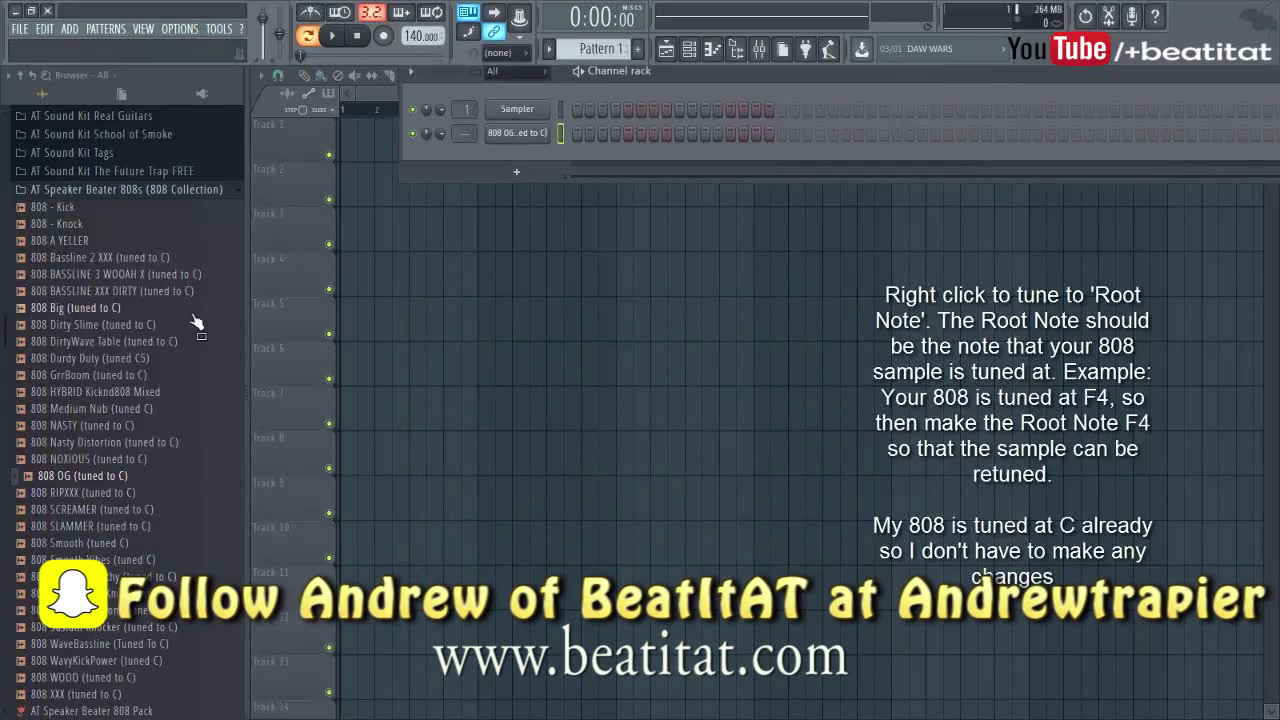
Step: Collapse the 808 collection, expand Loop Kit 1 in AT Melody Loop Kit 1, and bring the playlist to the front
left_click(182, 190)
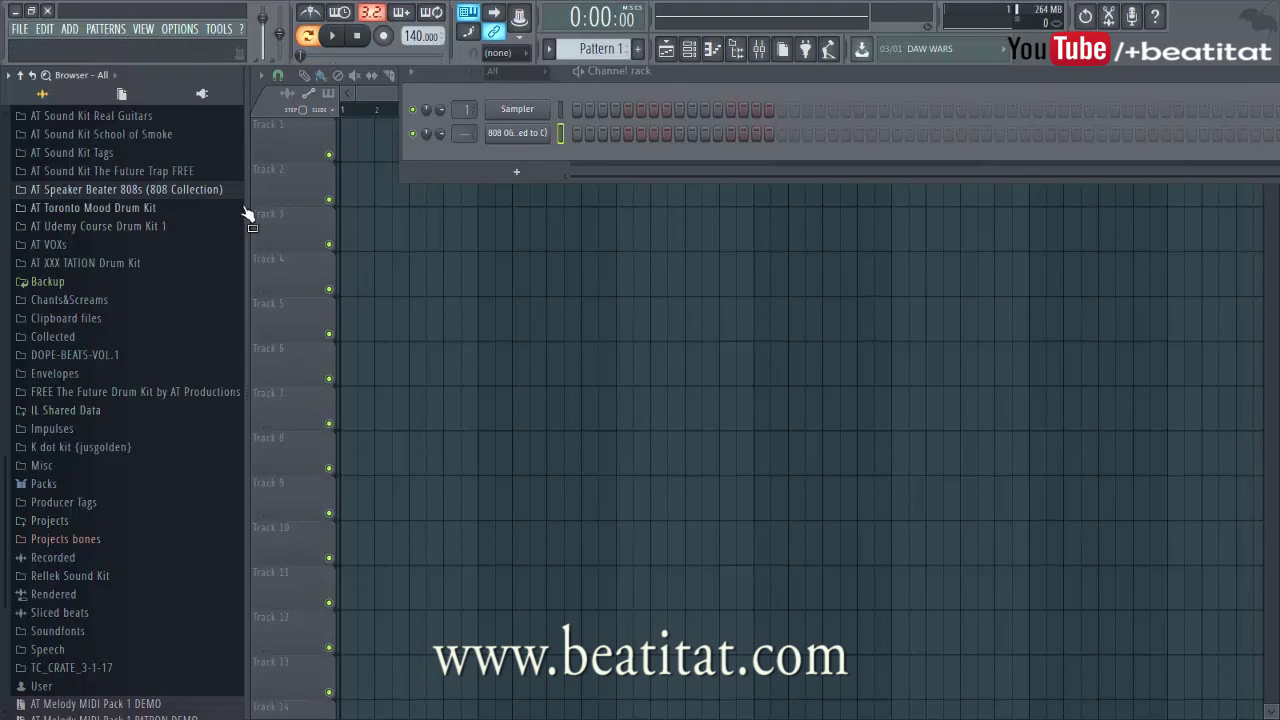
scroll(96, 290, "up", 6)
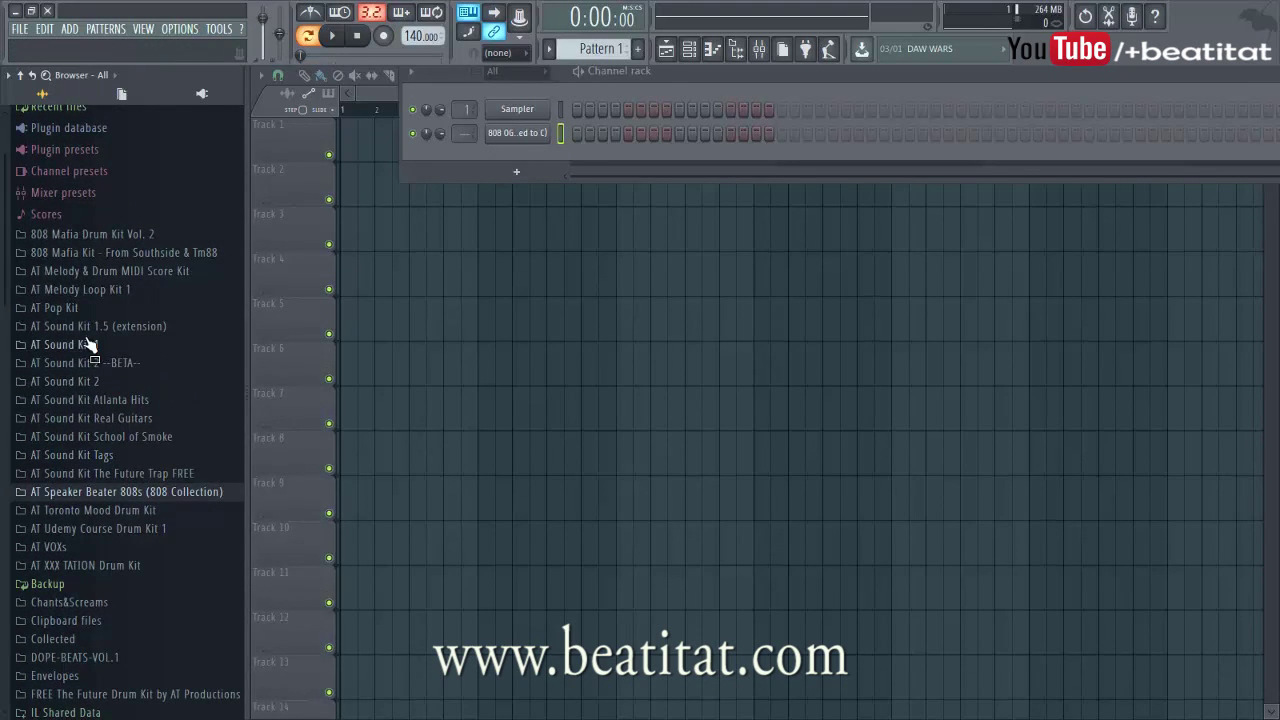
left_click(104, 292)
left_click(118, 308)
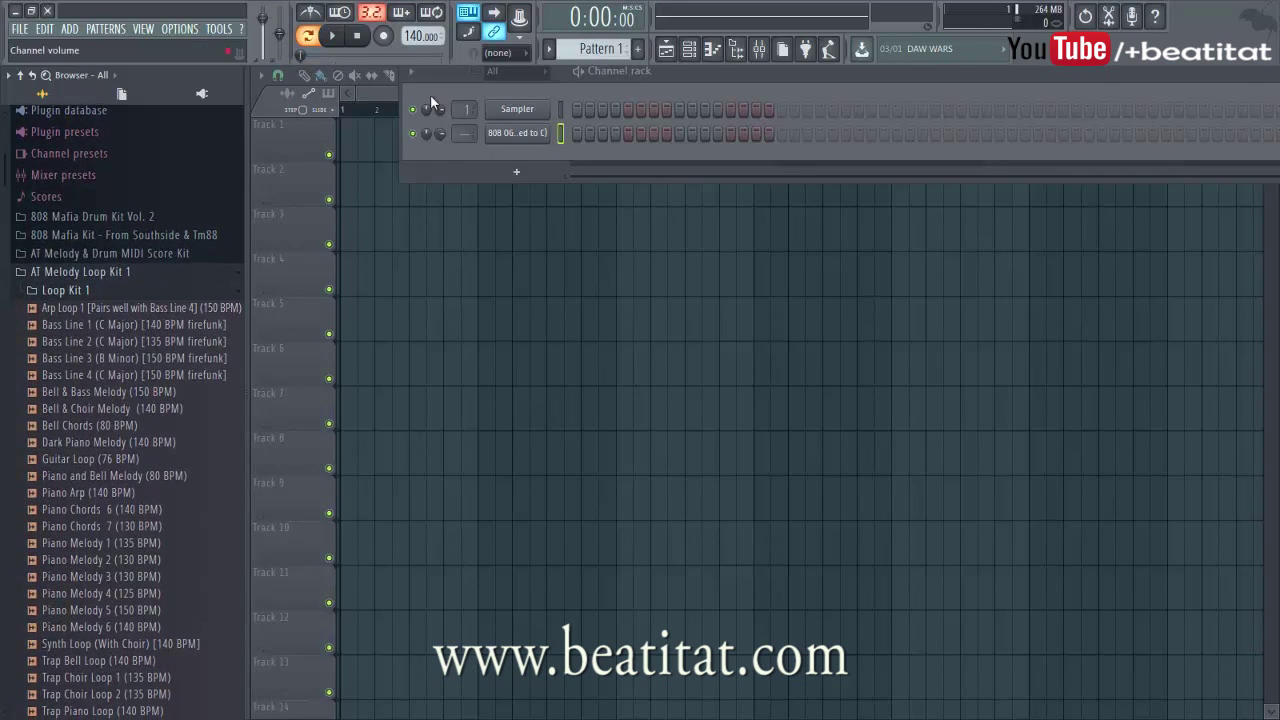
left_click(393, 90)
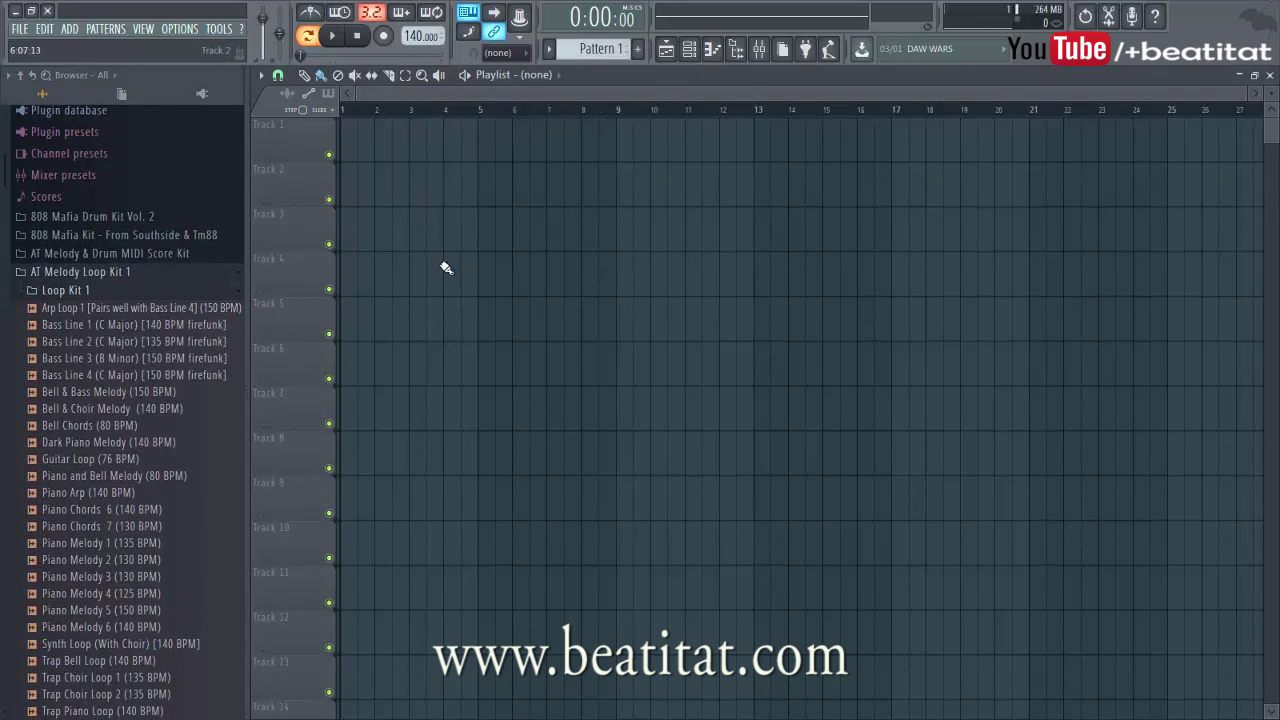
Step: Preview loops including Piano Arp, Bass Line 3 and Trap Choir Loop 2, and set the project tempo to 135 BPM
left_click(157, 493)
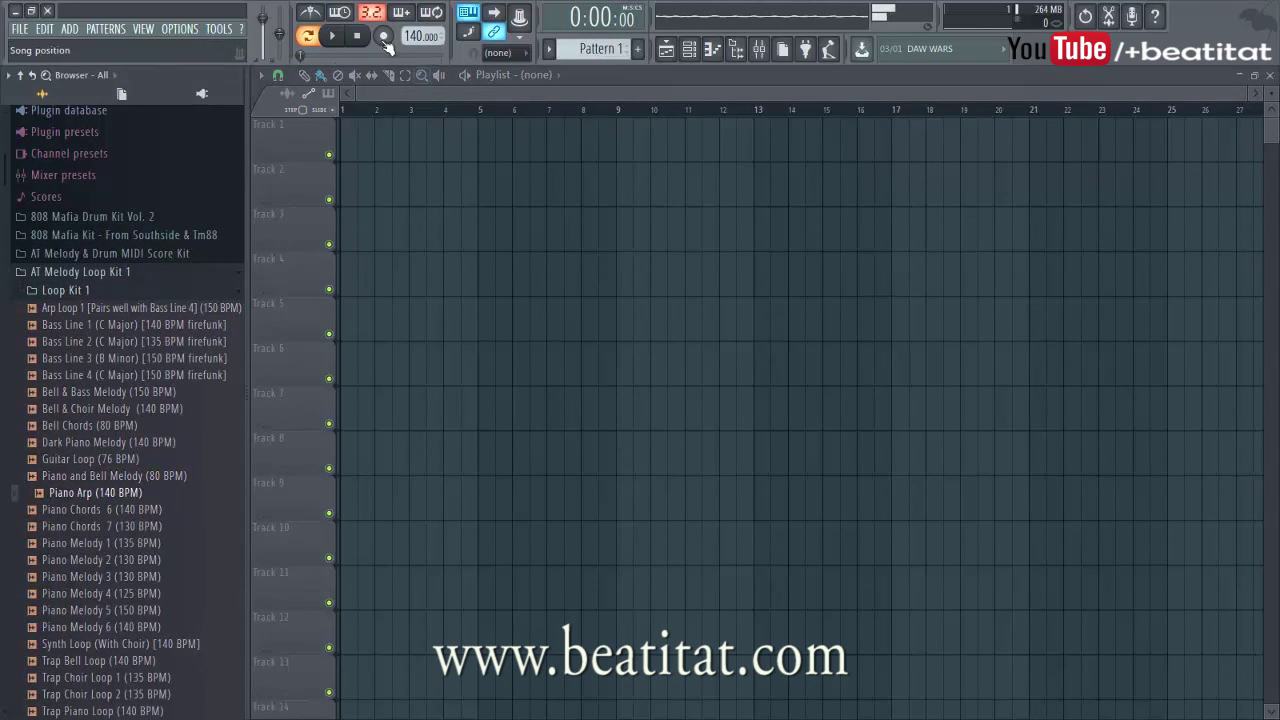
left_click(177, 545)
left_click(186, 358)
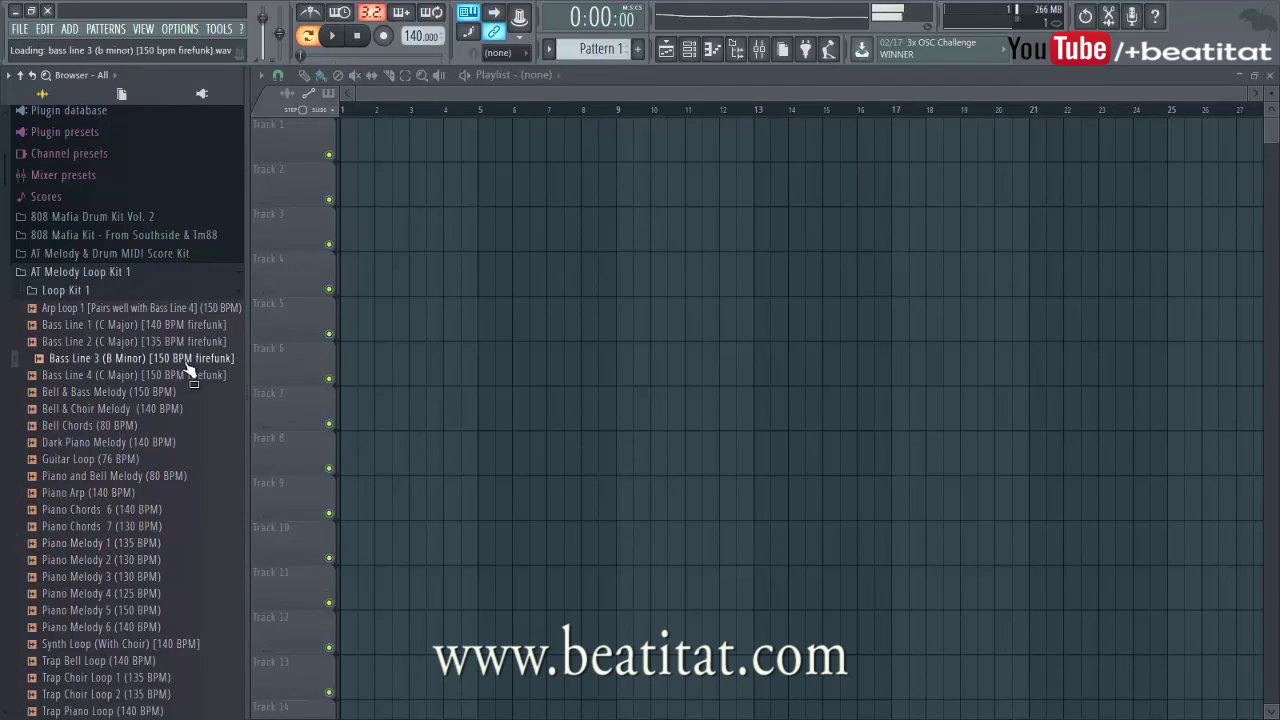
left_click(145, 694)
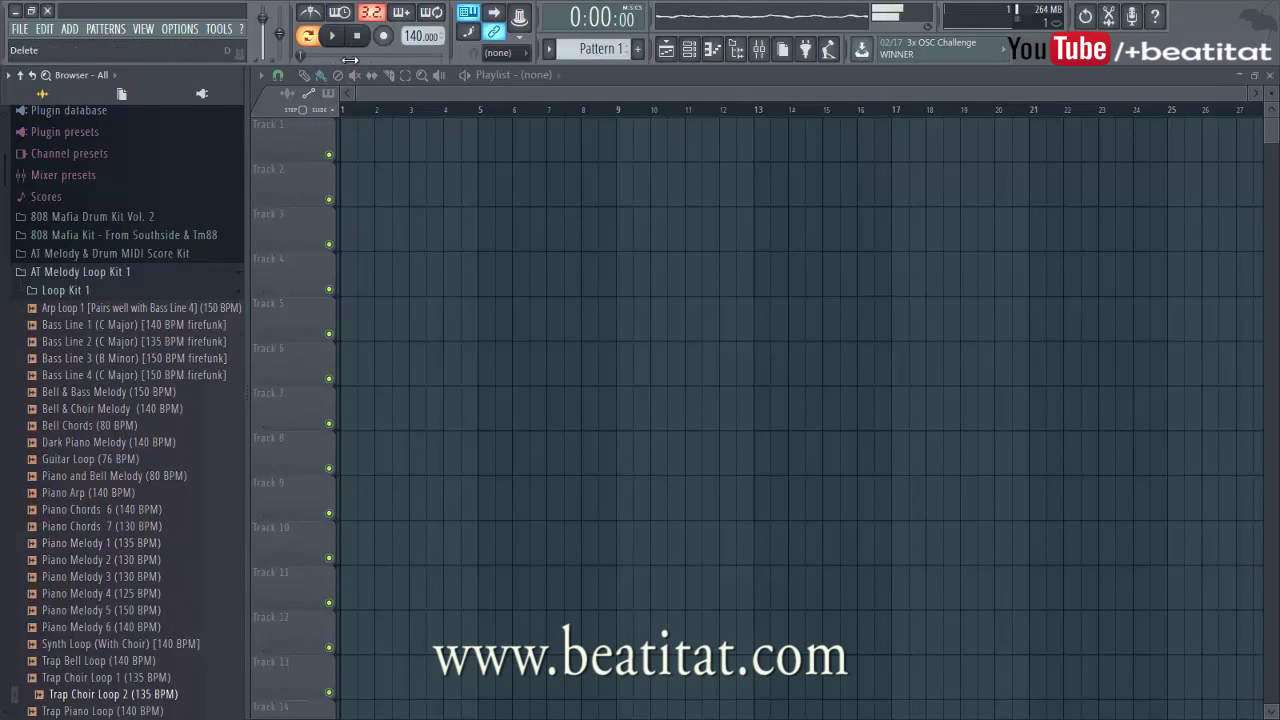
left_click(359, 40)
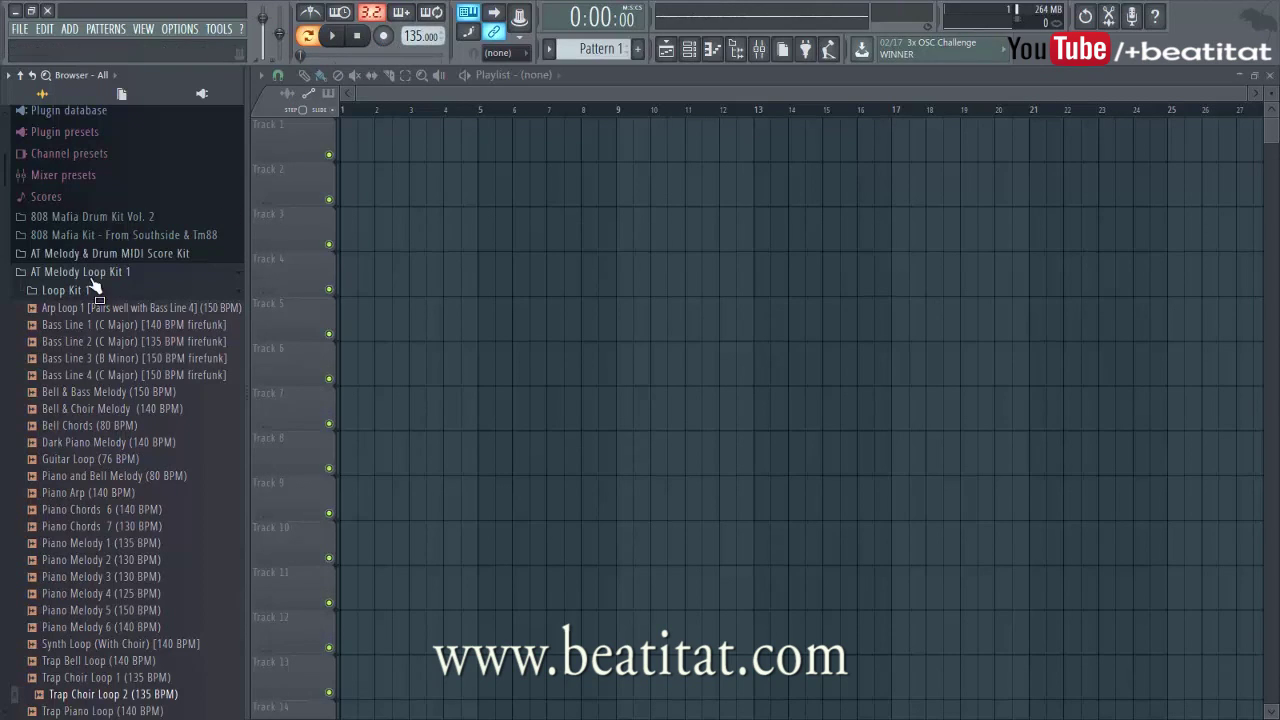
Step: Place the Trap Choir Loop 2 (135 BPM) sample on Track 1 of the playlist, starting at bar 1
scroll(100, 290, "down", 4)
scroll(120, 480, "up", 4)
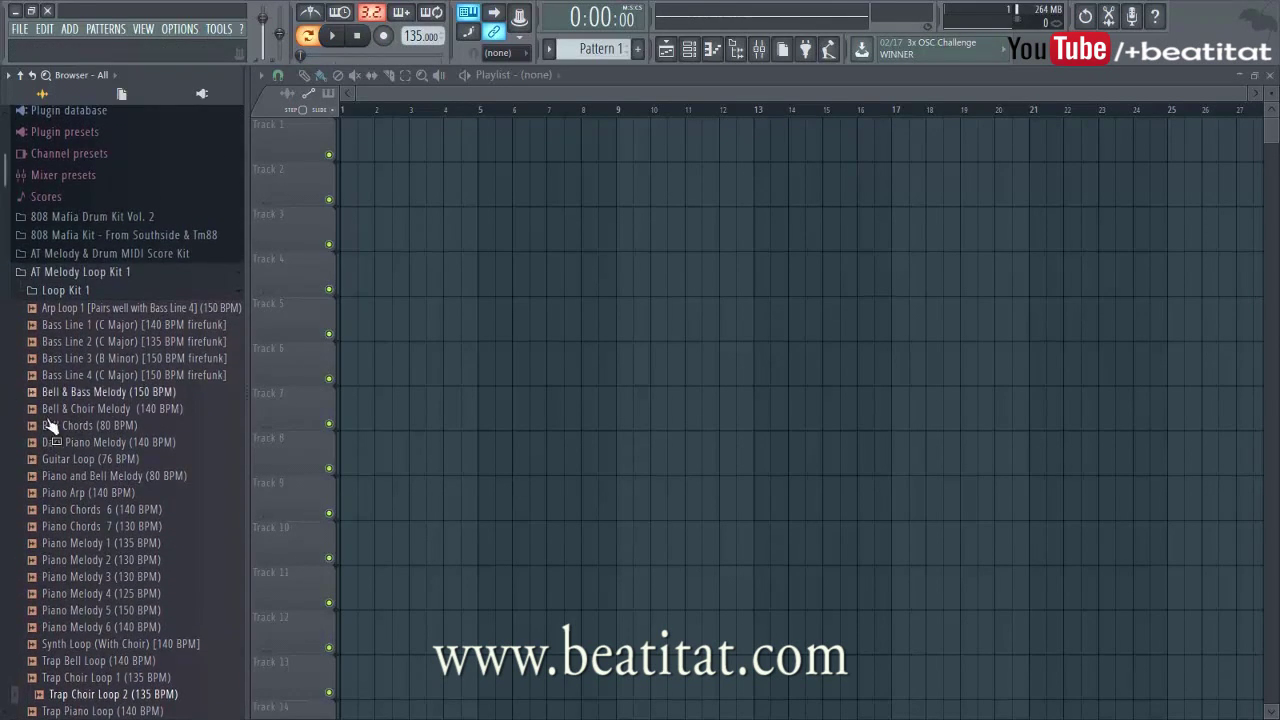
scroll(145, 420, "down", 6)
scroll(145, 420, "down", 1)
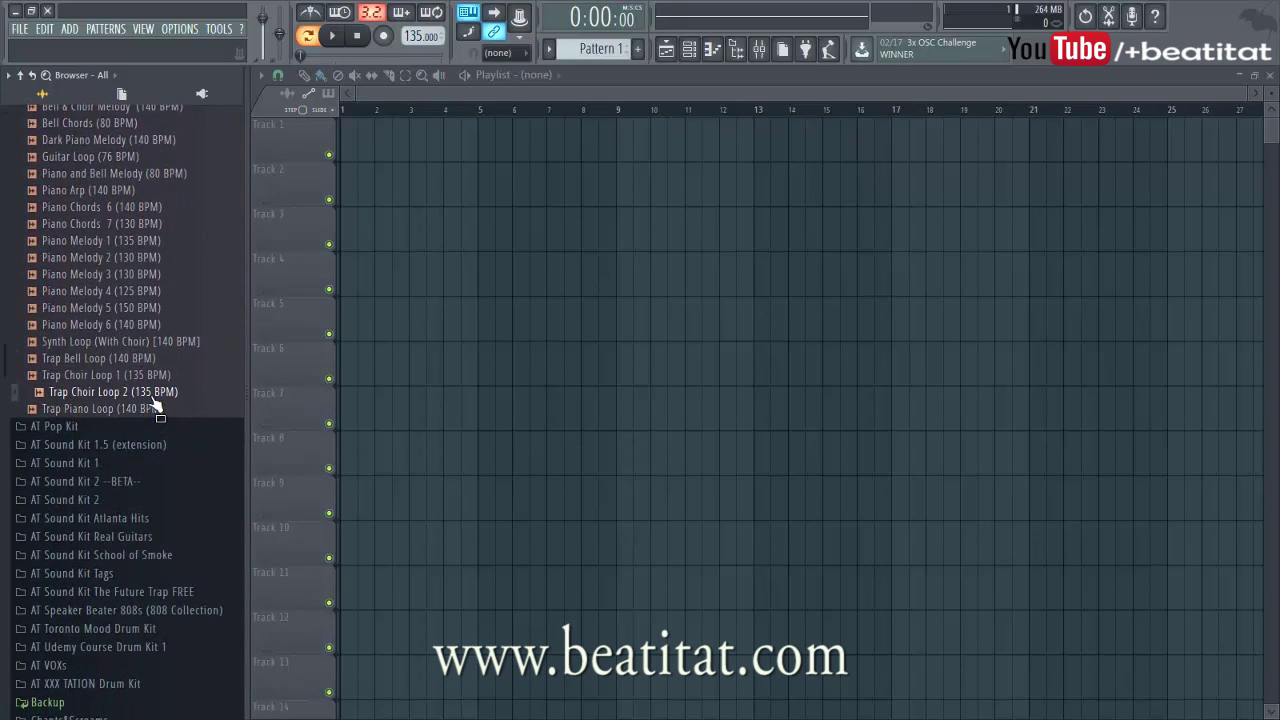
left_click_drag(156, 401, 306, 135)
left_click(362, 39)
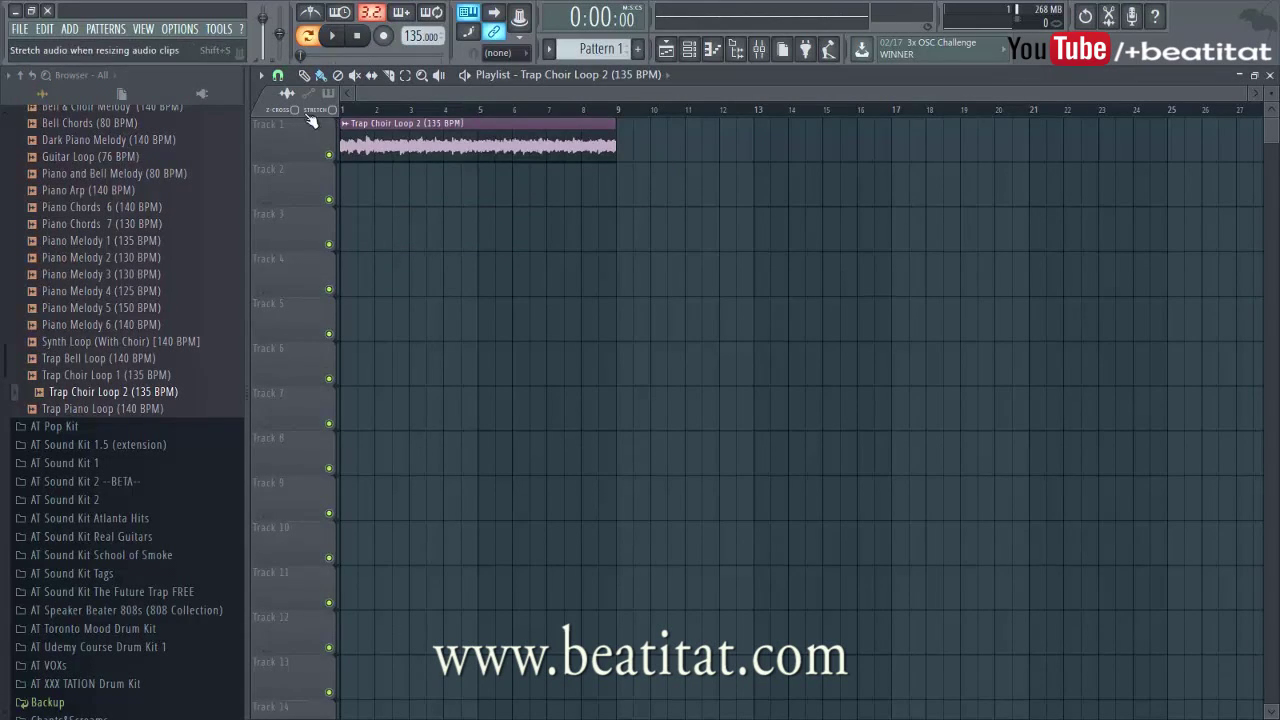
Step: Collapse the Loop Kit 1 and AT Melody Loop Kit 1 folders in the browser
scroll(155, 318, "up", 3)
scroll(155, 318, "up", 3)
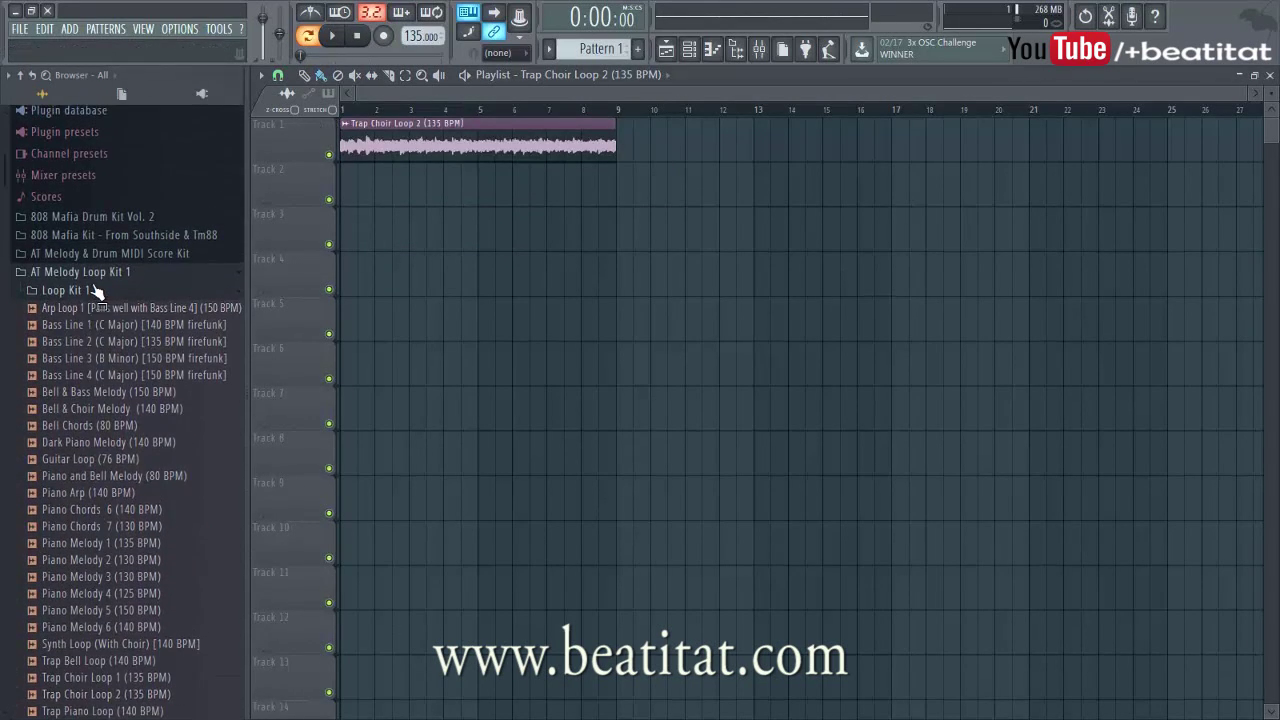
left_click(97, 287)
left_click(116, 272)
left_click(116, 274)
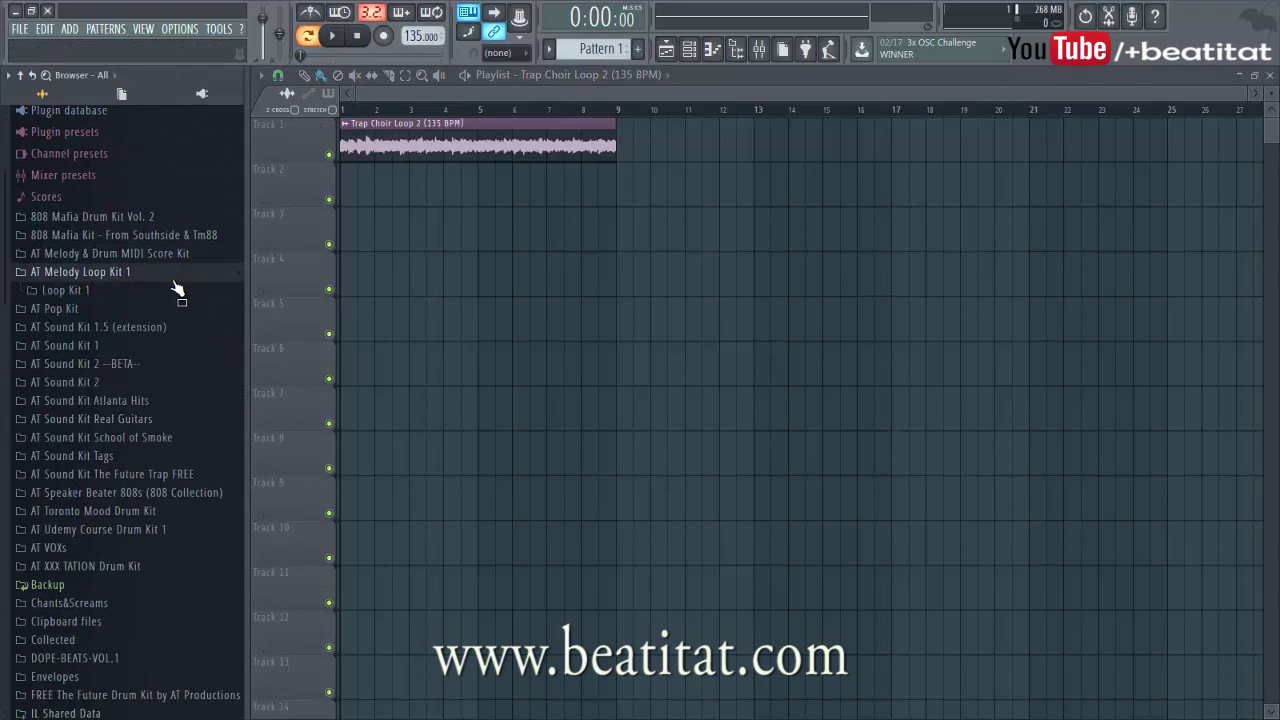
left_click(177, 290)
left_click(102, 272)
Step: Show all channels in the channel rack and move the rack below the choir loop clip in the playlist
left_click(392, 110)
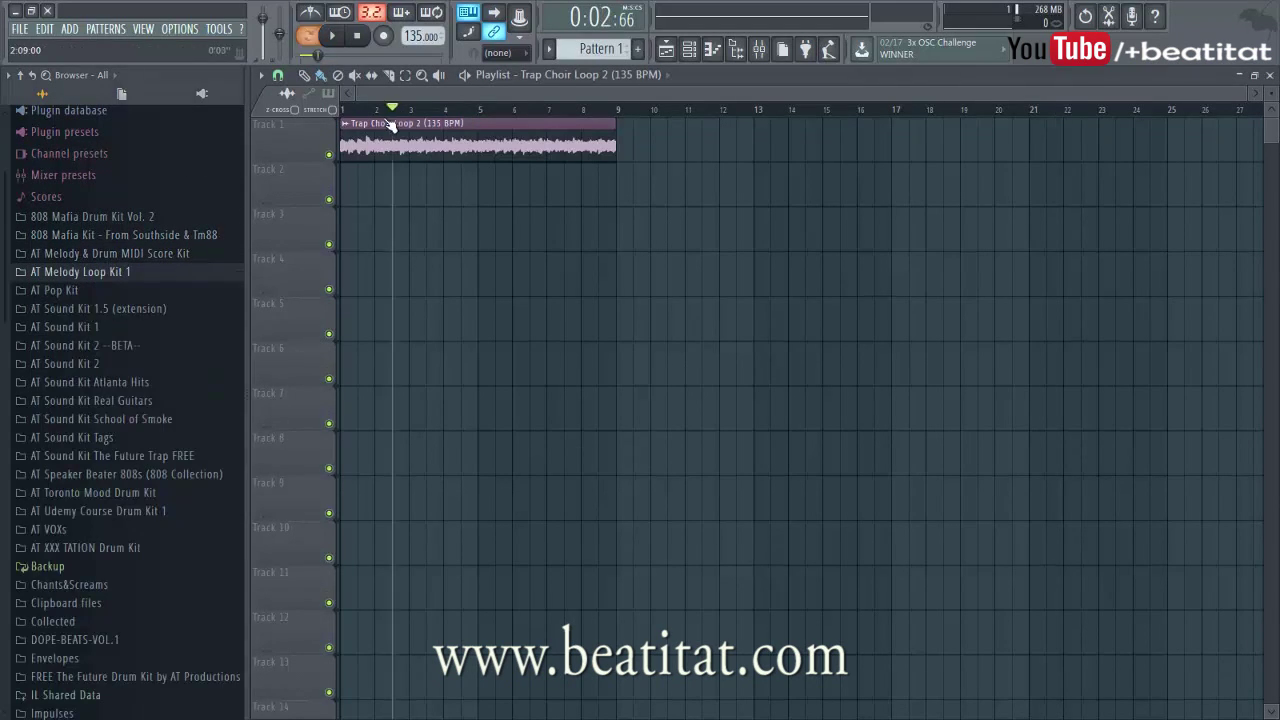
left_click(689, 48)
left_click(551, 80)
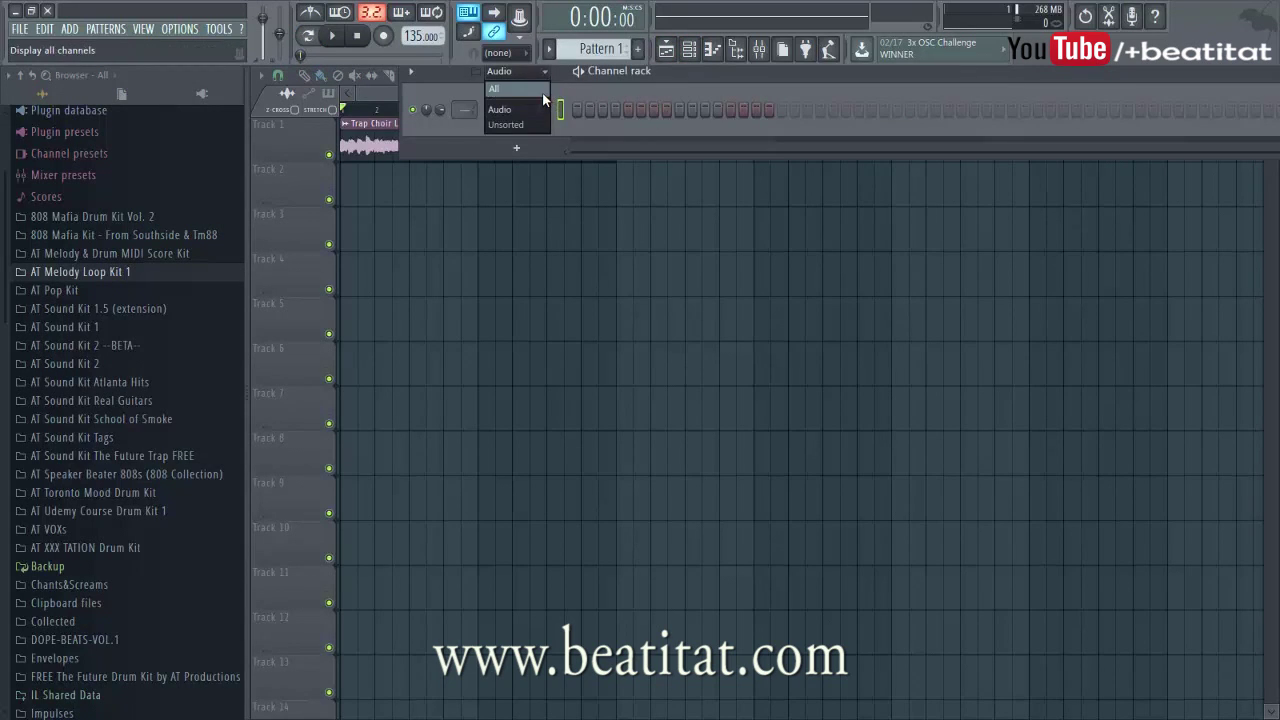
left_click(515, 103)
left_click_drag(669, 72, 598, 283)
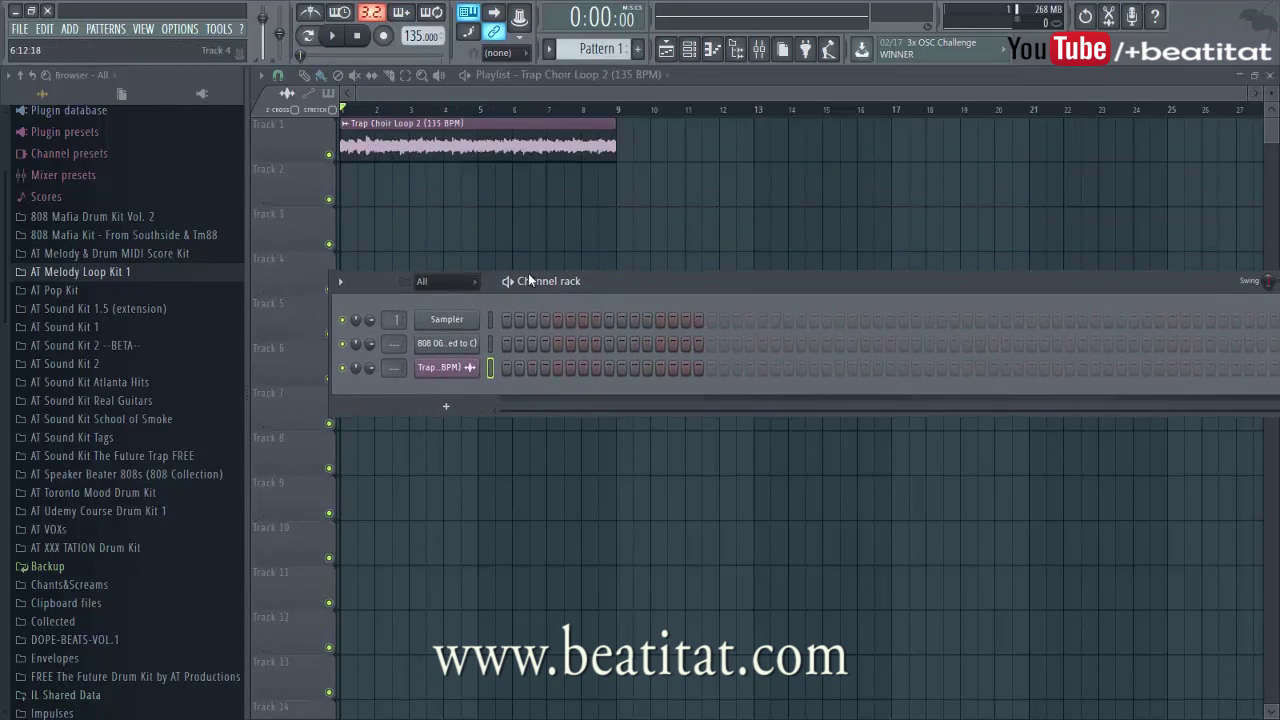
Step: Preview kicks in the AT Sound Kit 2 Kicks folder and add the chosen MainKick sample as a new channel
left_click(65, 364)
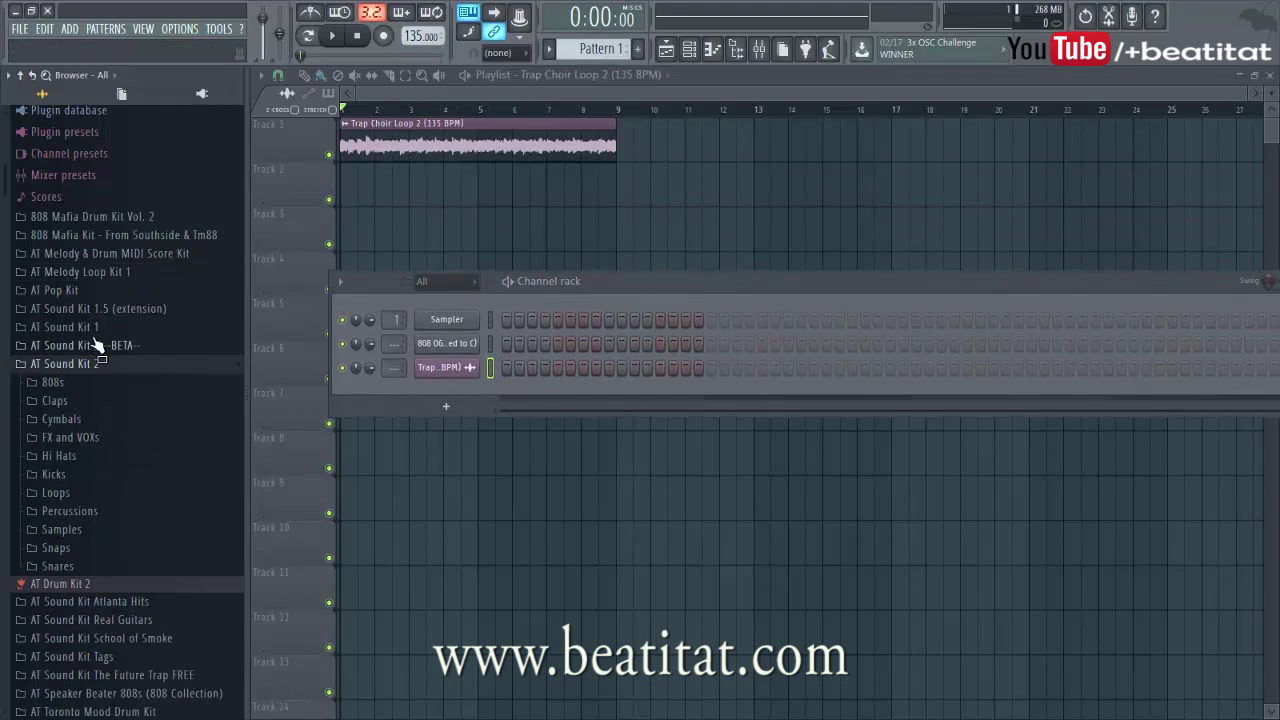
left_click(80, 477)
left_click(95, 559)
left_click(100, 576)
left_click(108, 592)
left_click(113, 581)
left_click_drag(113, 594, 470, 386)
Step: Preview more kicks and a hi-hat from AT Sound Kit 2, and collapse its Kicks and Hi Hats folders
left_click(110, 609)
left_click(115, 626)
left_click(40, 473)
left_click(57, 459)
left_click(107, 540)
left_click(105, 461)
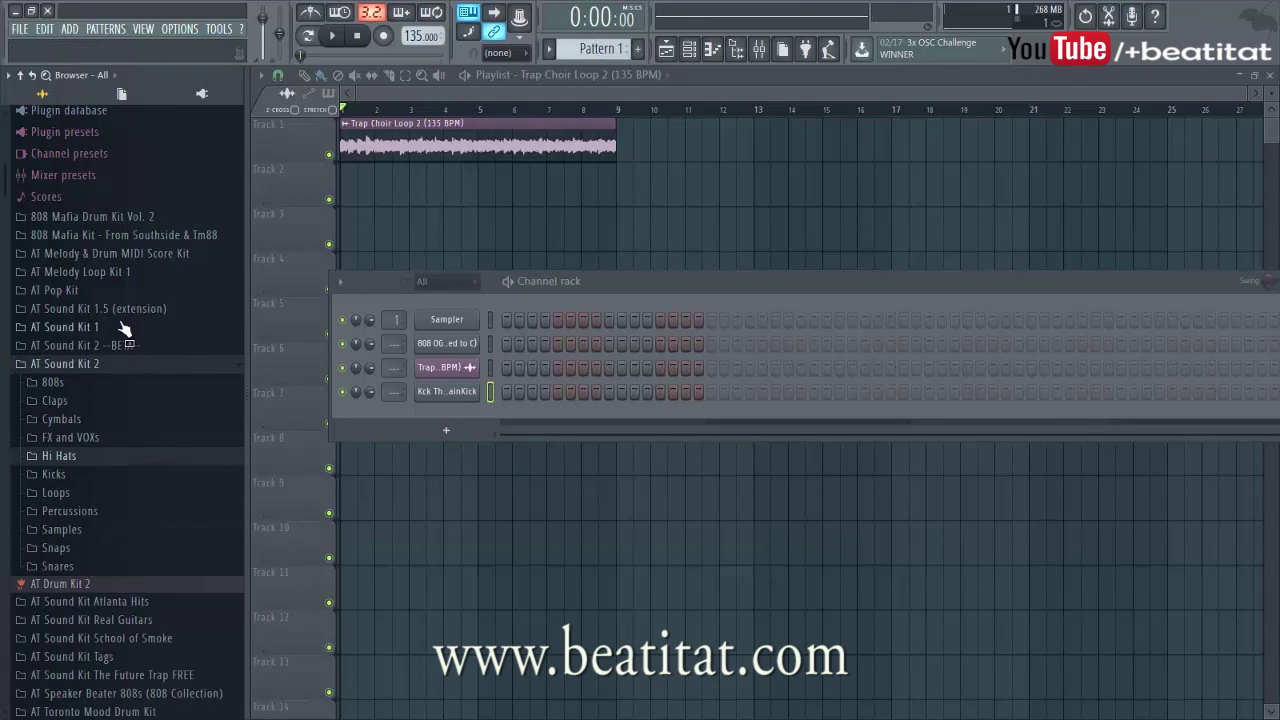
Step: Browse the AT Sound Kit 1 samples and add Hat - Hat 1 as a new channel below the kick
left_click(121, 326)
scroll(127, 562, "down", 2)
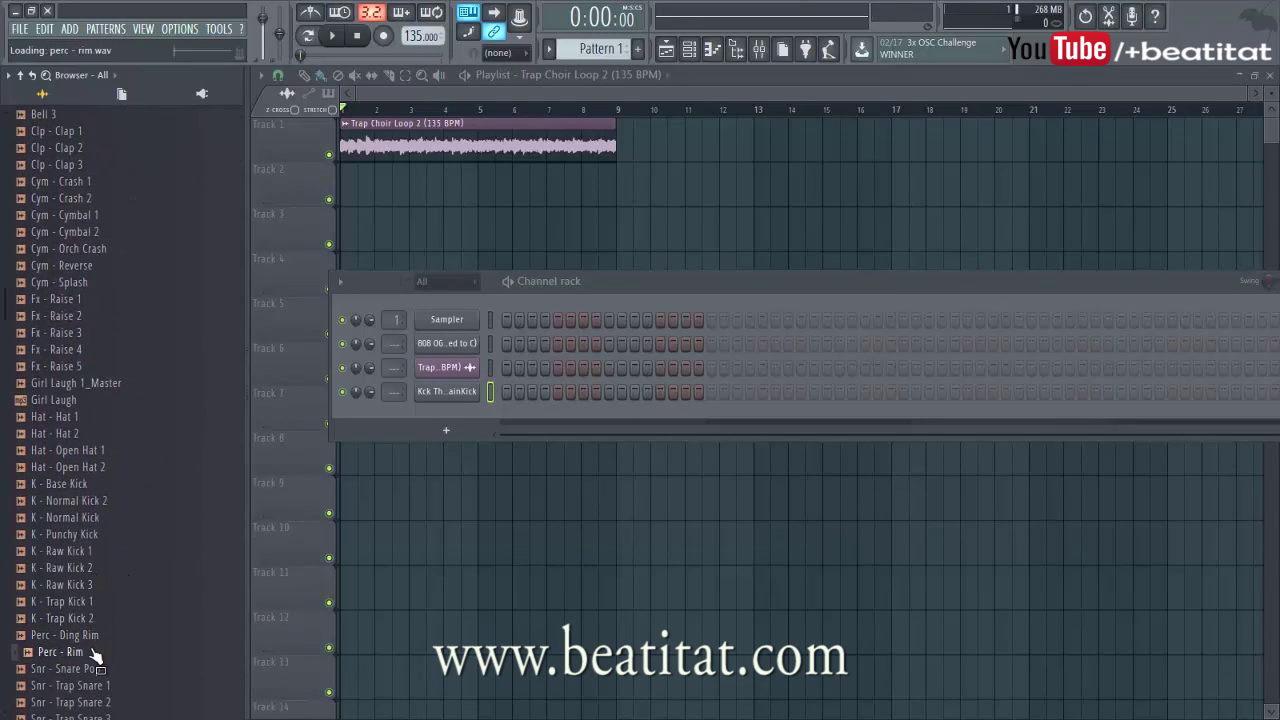
left_click_drag(100, 602, 104, 570)
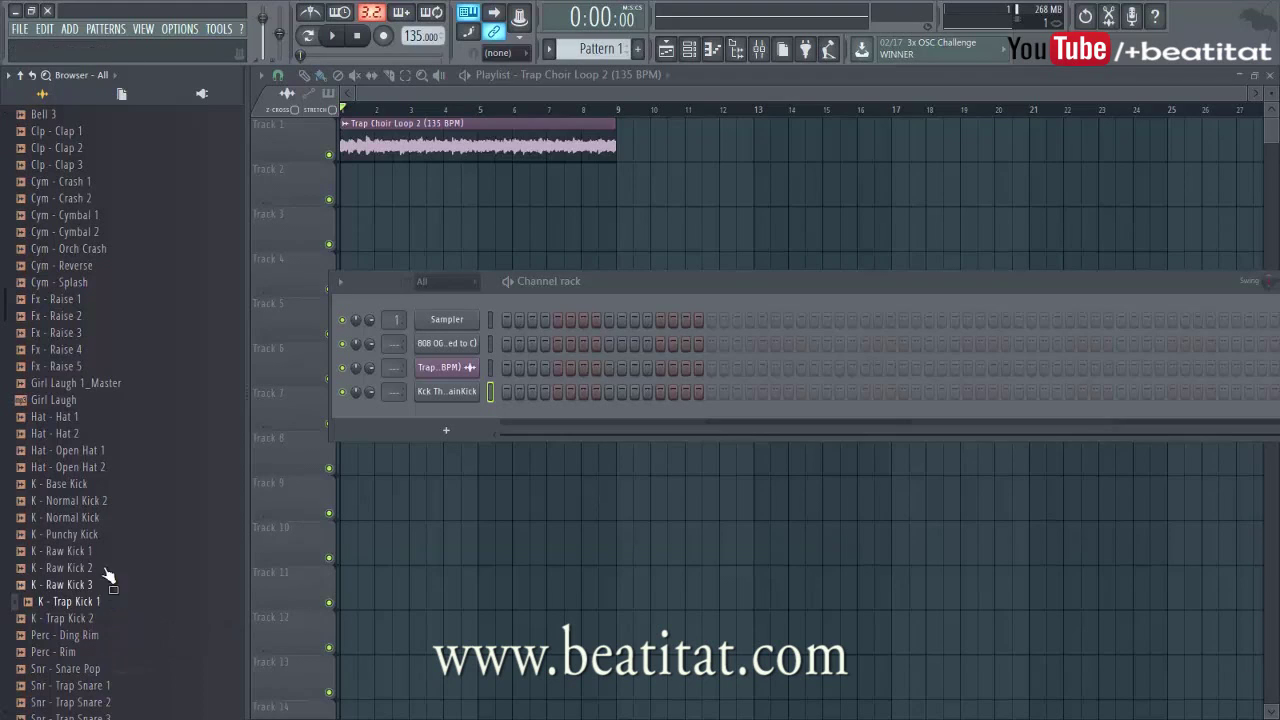
left_click_drag(80, 418, 389, 417)
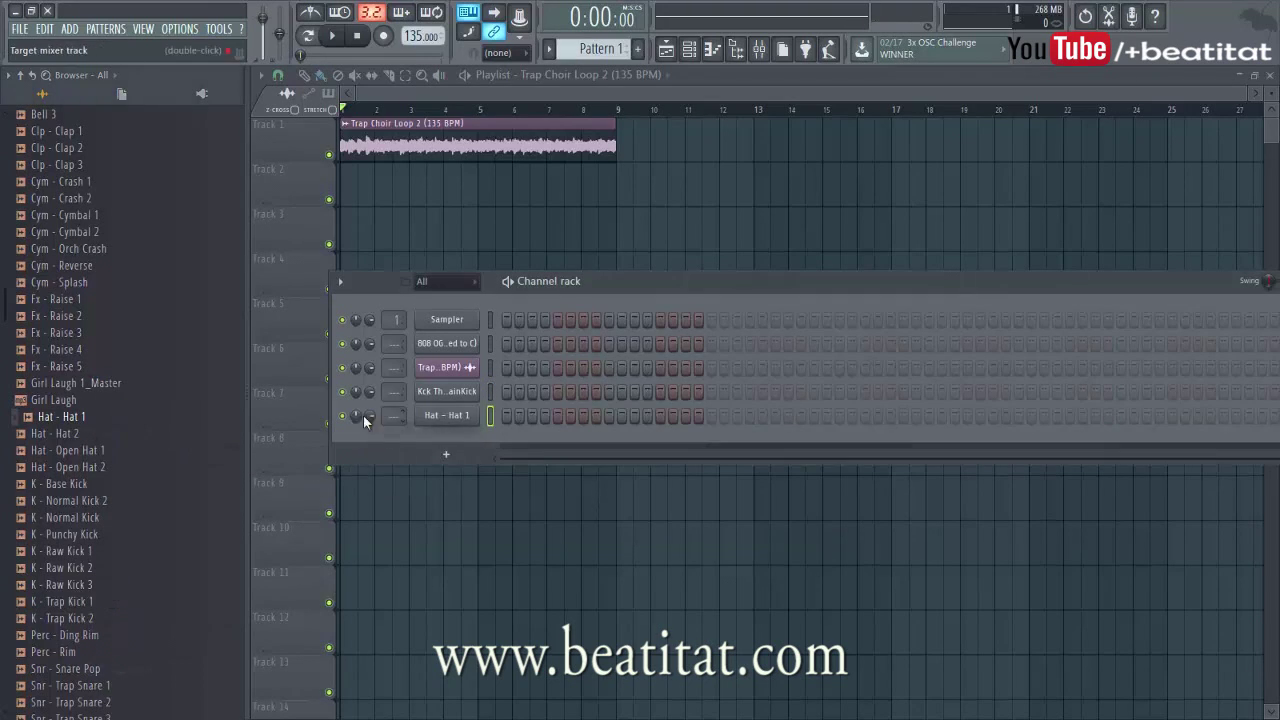
Step: Add Snr - Trap Snare 5 from AT Sound Kit 1 as a new channel and place a hit on step 9 of all four bars
scroll(110, 495, "down", 8)
left_click_drag(130, 236, 160, 388)
left_click_drag(72, 248, 440, 445)
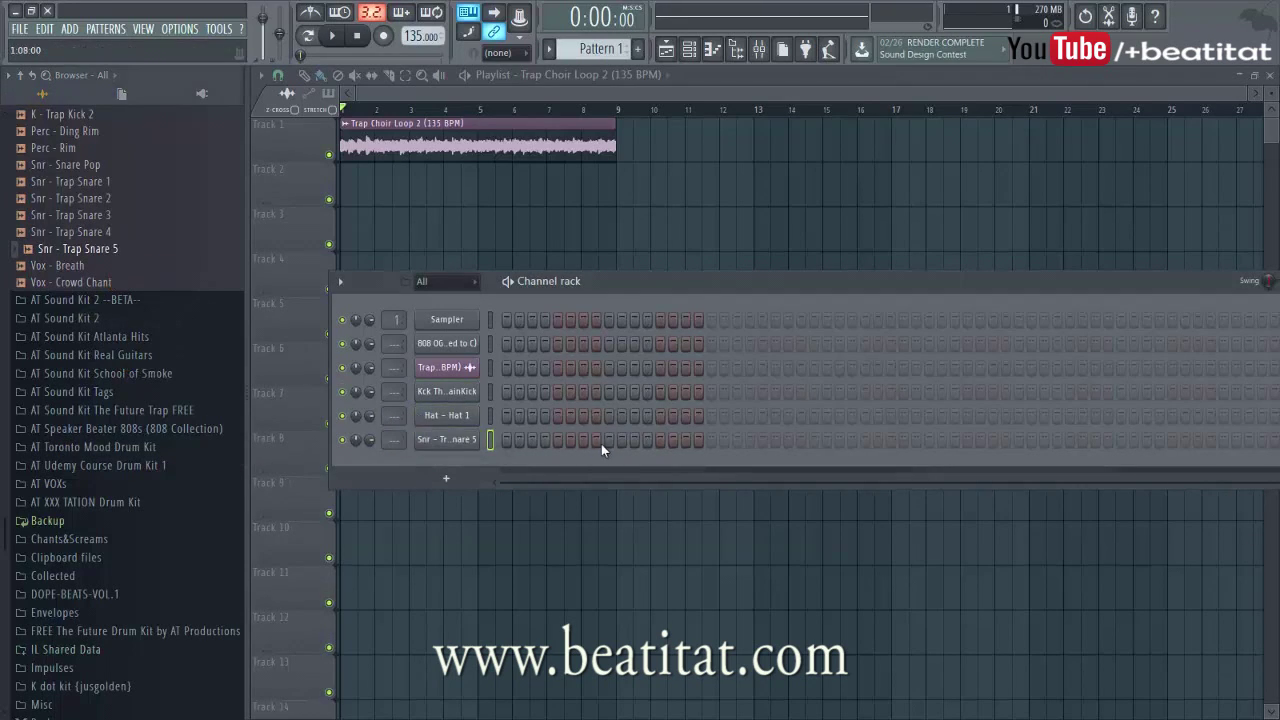
left_click(801, 440)
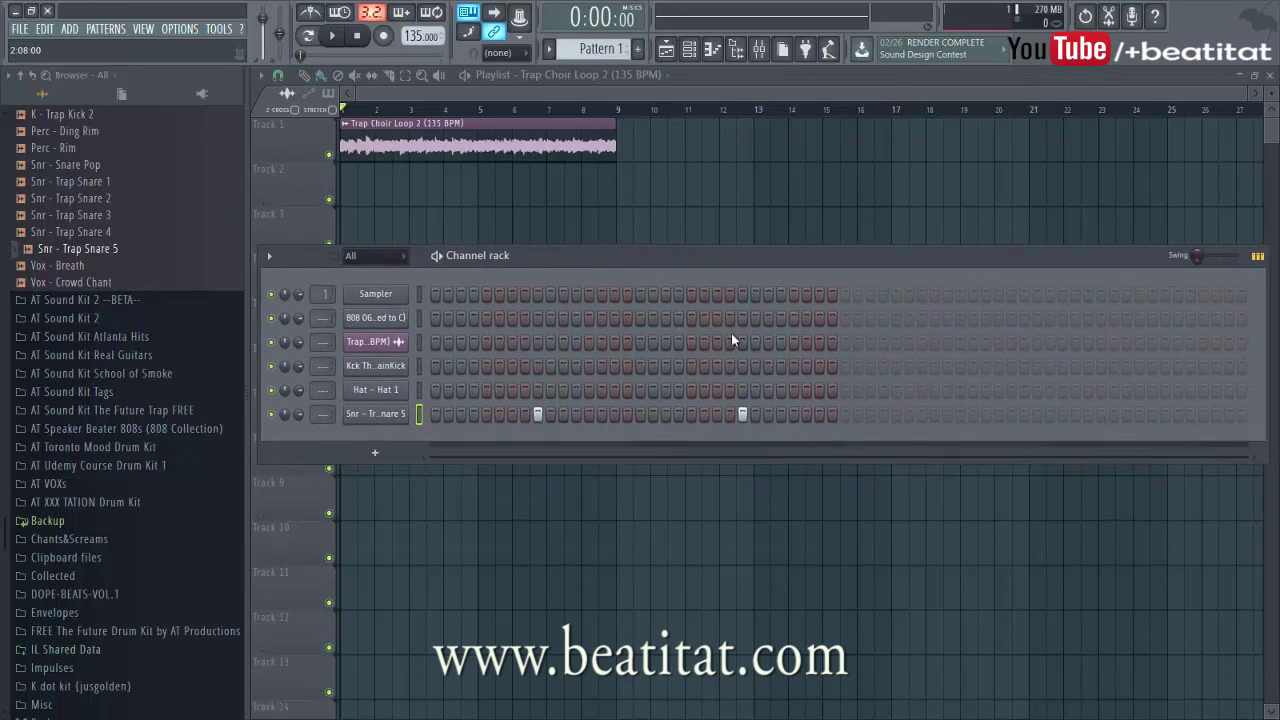
left_click(943, 414)
left_click(1151, 415)
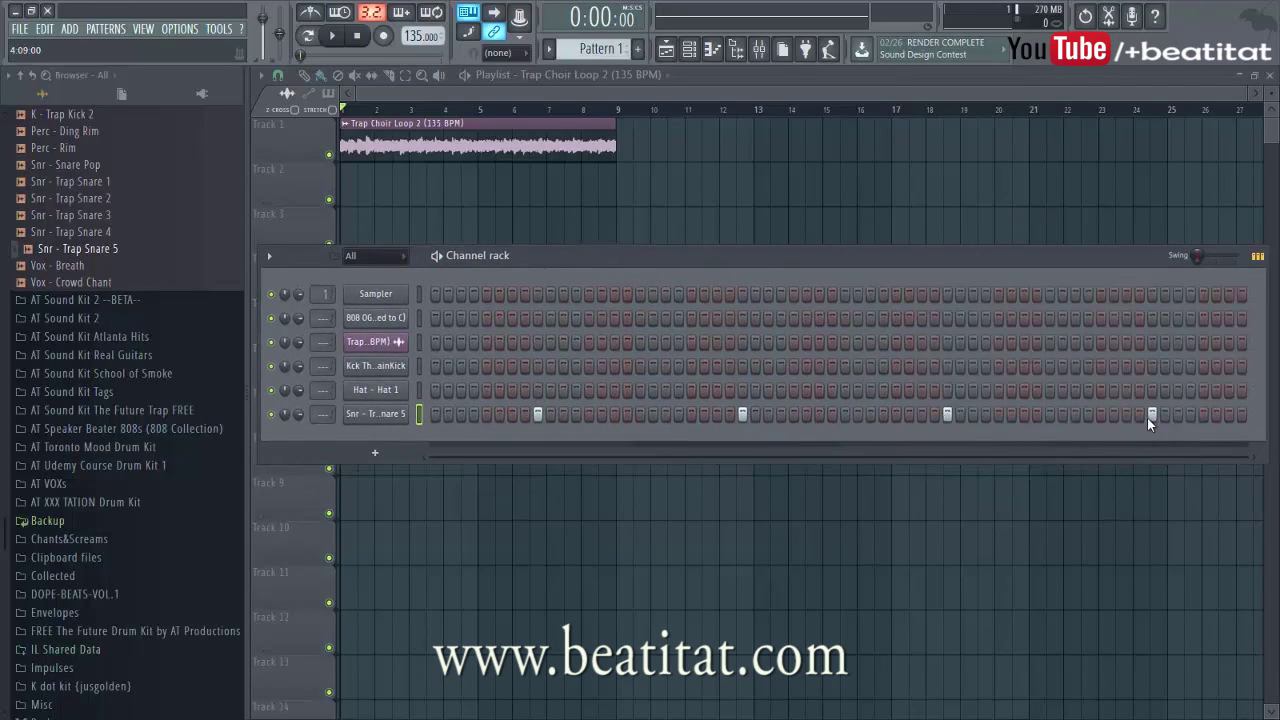
Step: Place two back-to-back Pattern 1 clips on playlist Track 3, spanning the length of the choir loop
left_click(462, 191)
right_click(502, 184)
left_click(546, 78)
left_click(565, 134)
left_click(497, 233)
left_click_drag(517, 232, 379, 232)
left_click(491, 232)
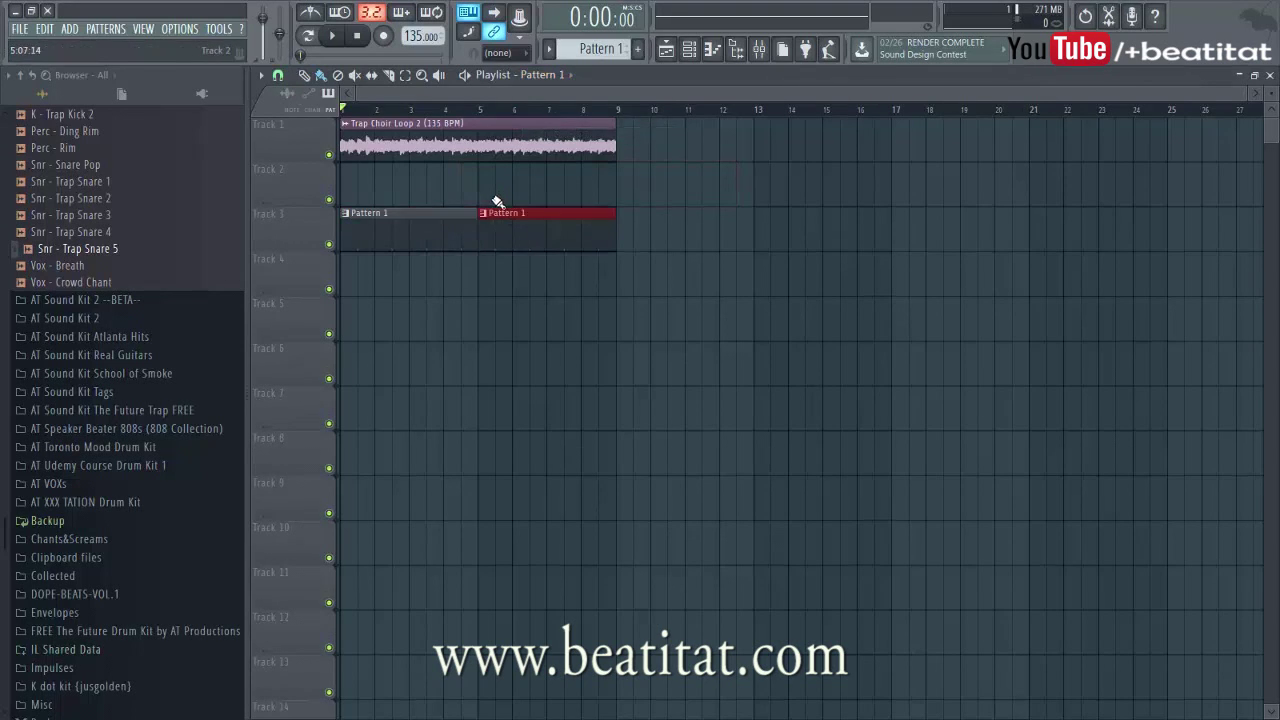
Step: Program the MainKick channel with hits on steps 1 and 7 of bar 1 and steps 1 and 5 of bar 2
scroll(497, 200, "up", 1)
left_click(690, 50)
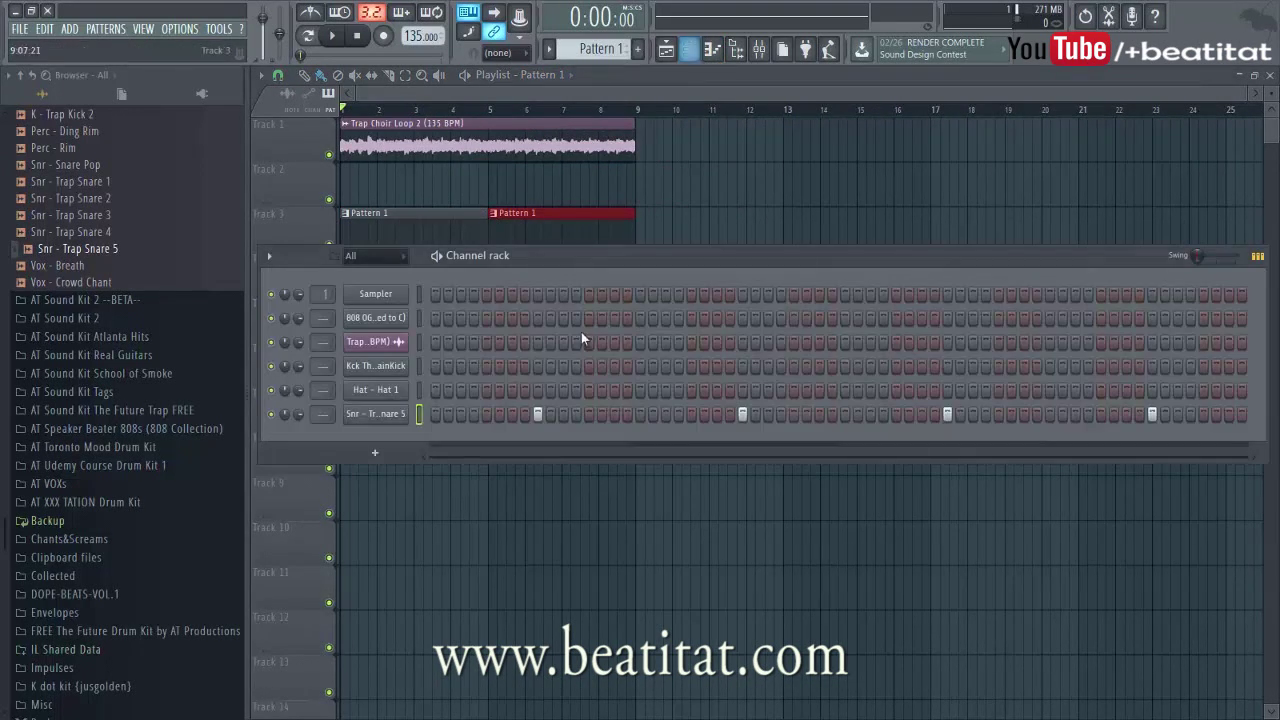
left_click(435, 366)
key("space")
key("space")
left_click(512, 366)
left_click(640, 366)
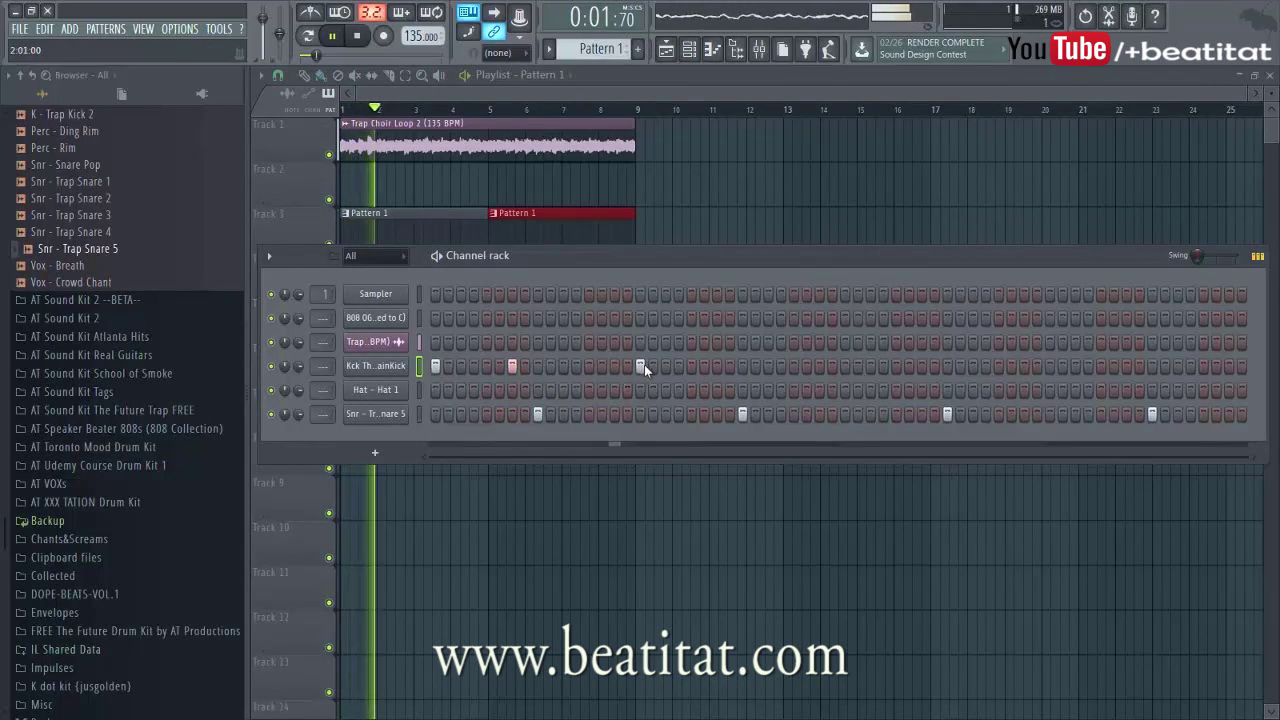
left_click(717, 366)
key("space")
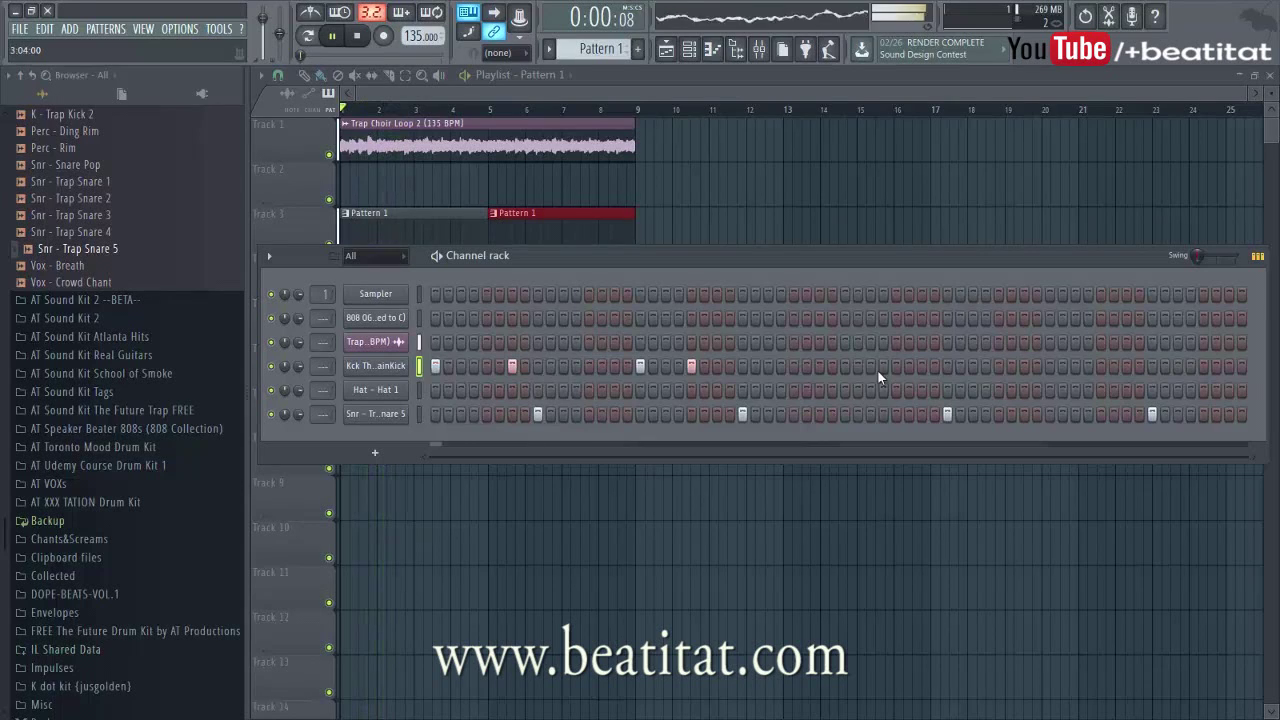
Step: During playback, add kick hits on steps 3, 7 and 8 of bar 3 and steps 7 and 15 of bar 4
left_click(921, 366)
left_click(934, 366)
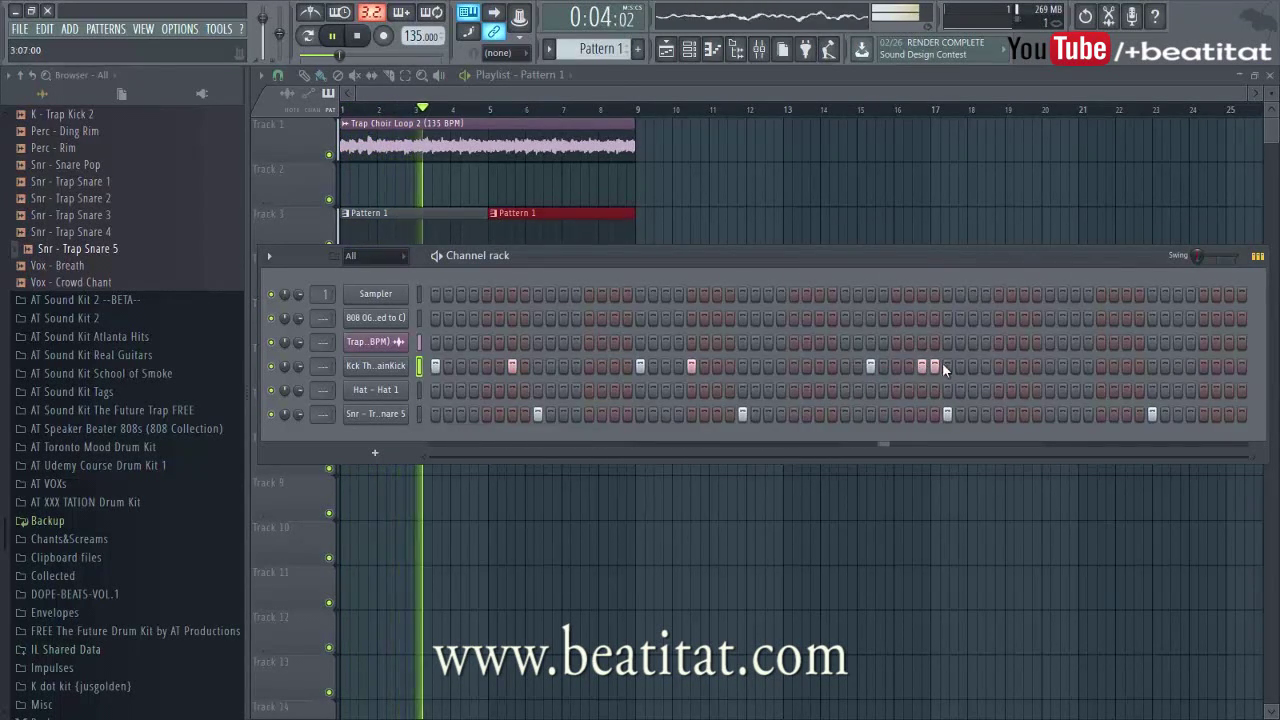
left_click(1124, 366)
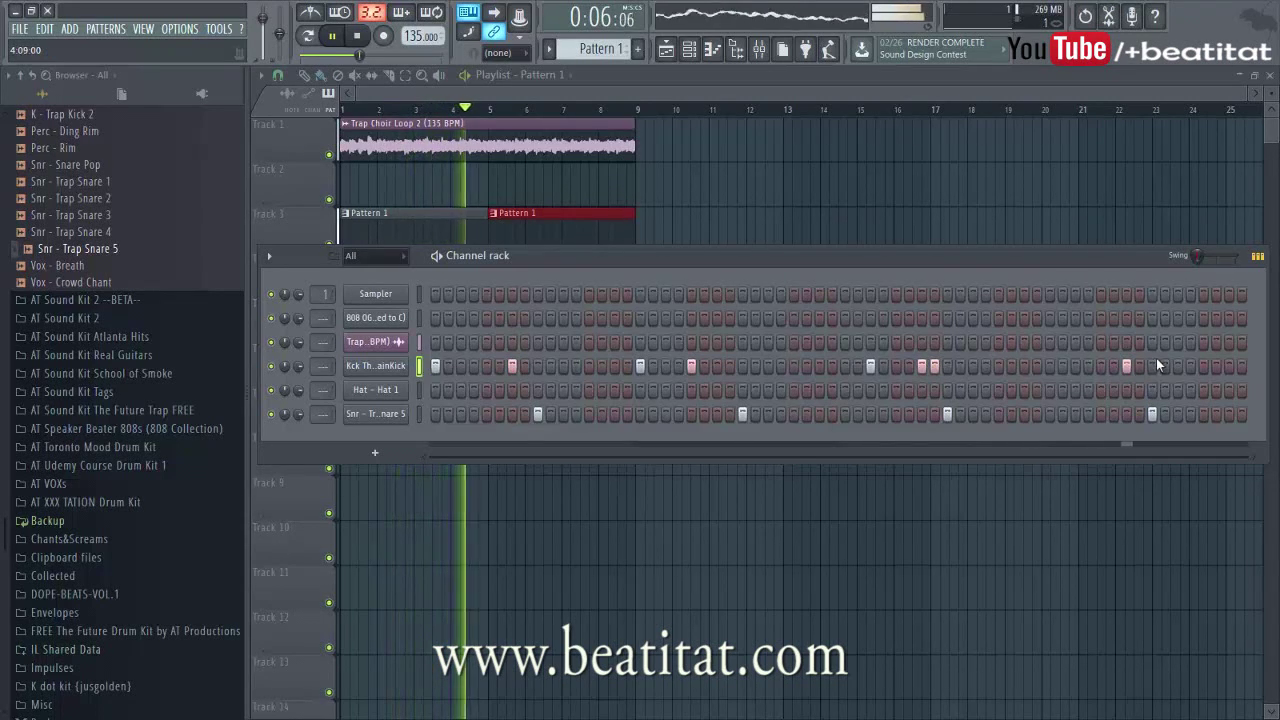
left_click(1226, 367)
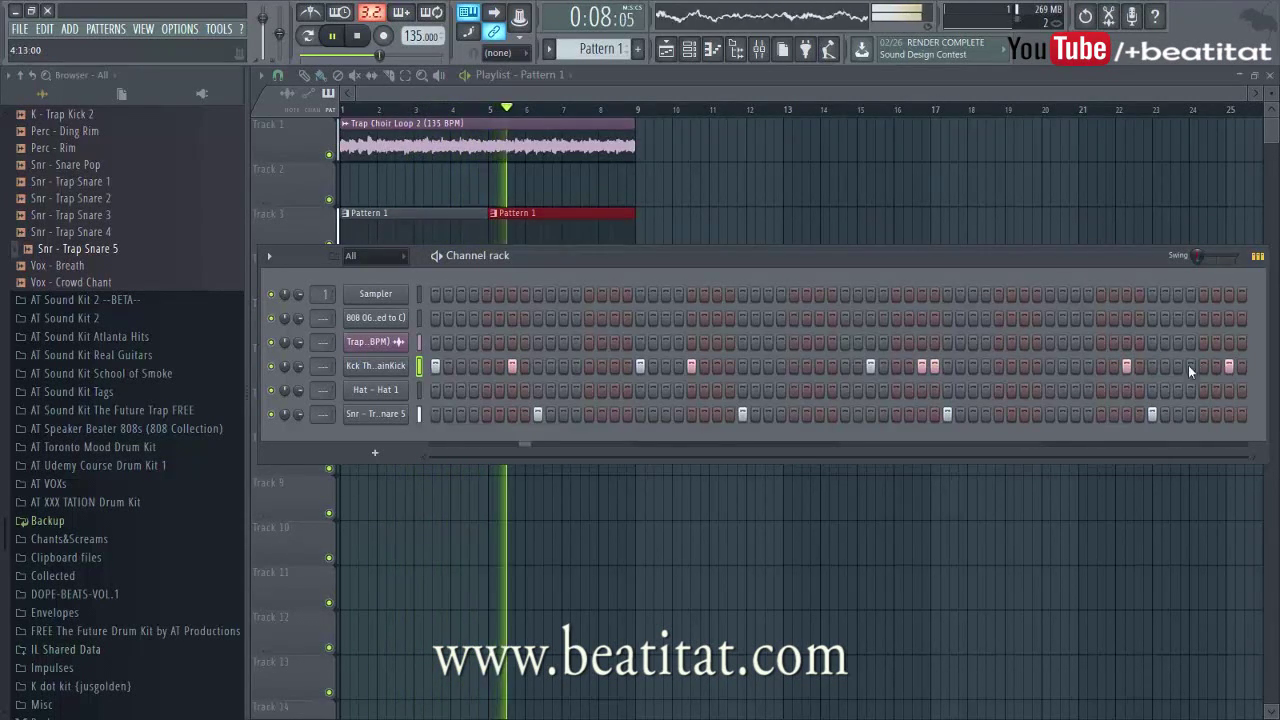
Step: Route the Trap Choir Loop 2 channel to mixer track 2 and lower that track's volume fader
left_click(400, 342)
key("ctrl+l")
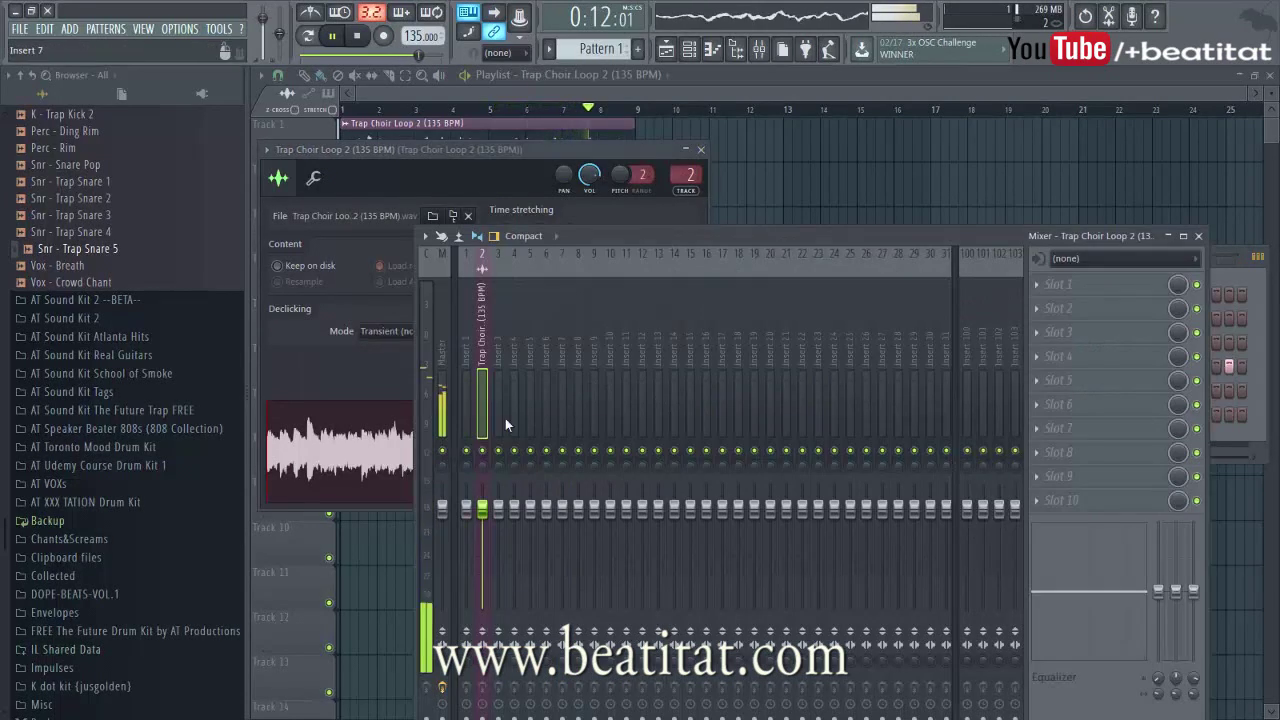
left_click(483, 510)
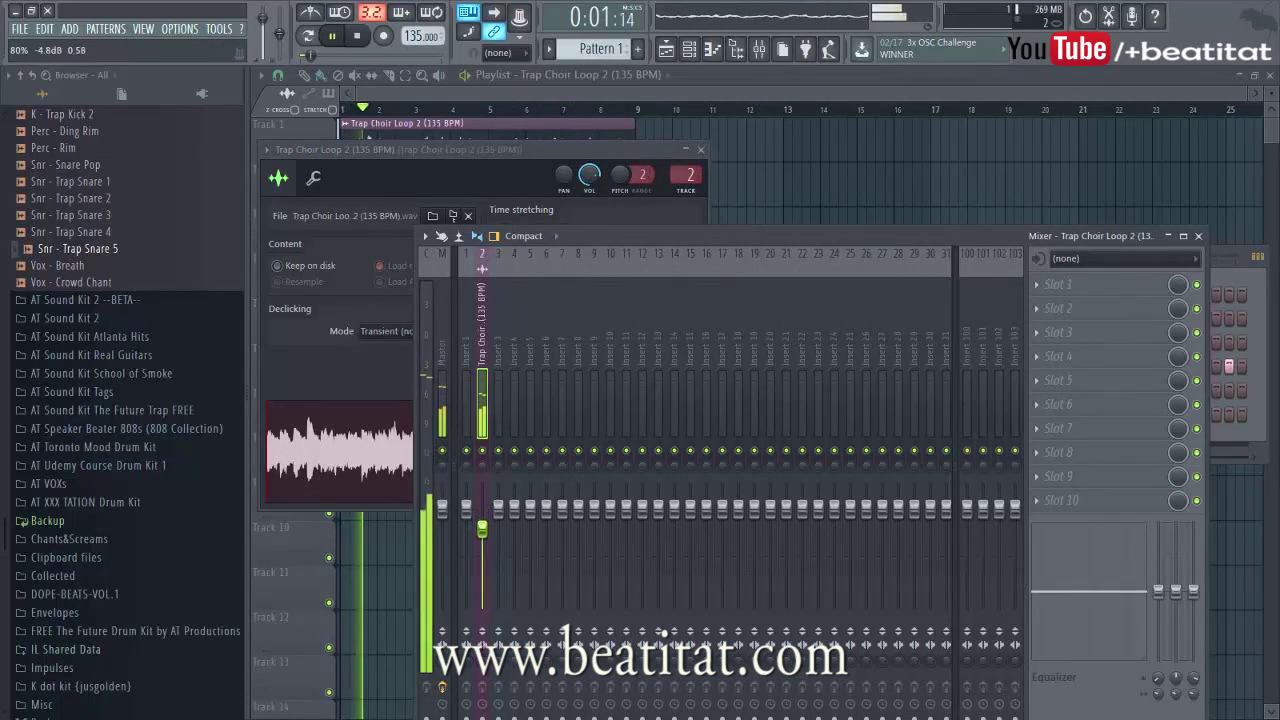
Step: Load Fruity Parametric EQ 2 on the choir loop's mixer track and cut the low end with band 1 as a high pass
left_click(1058, 284)
left_click(1115, 636)
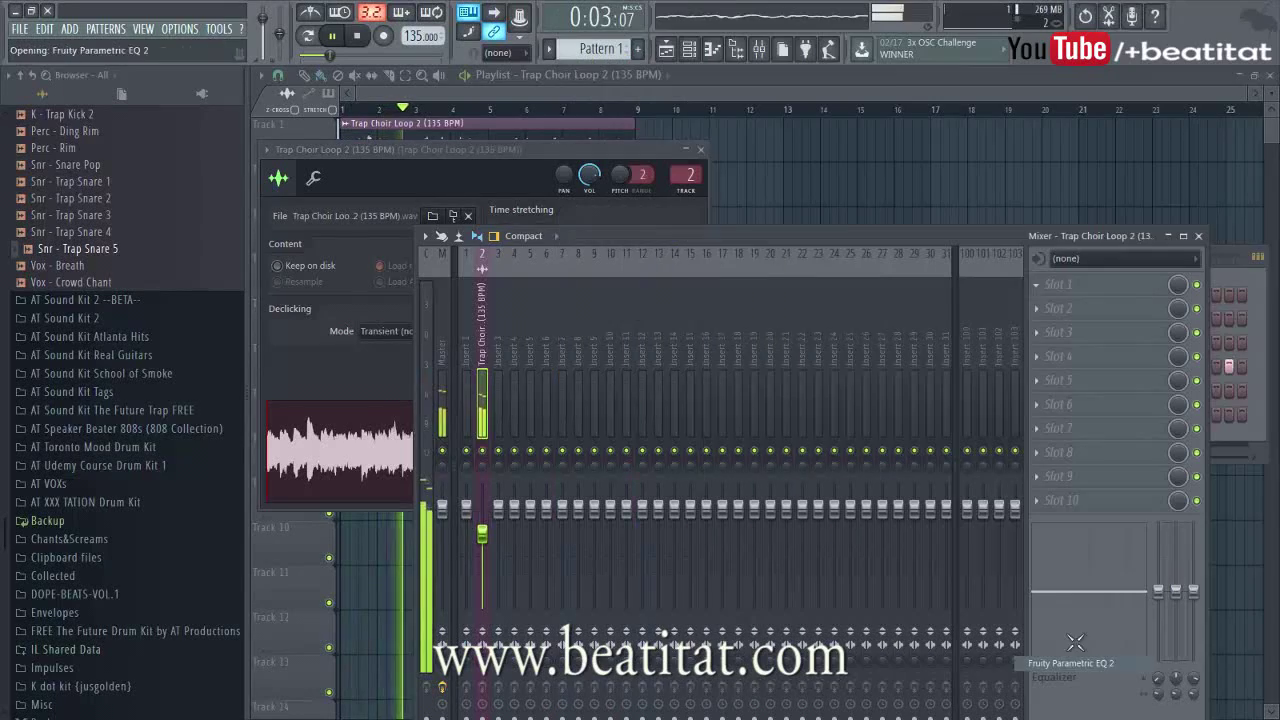
left_click_drag(757, 315, 757, 338)
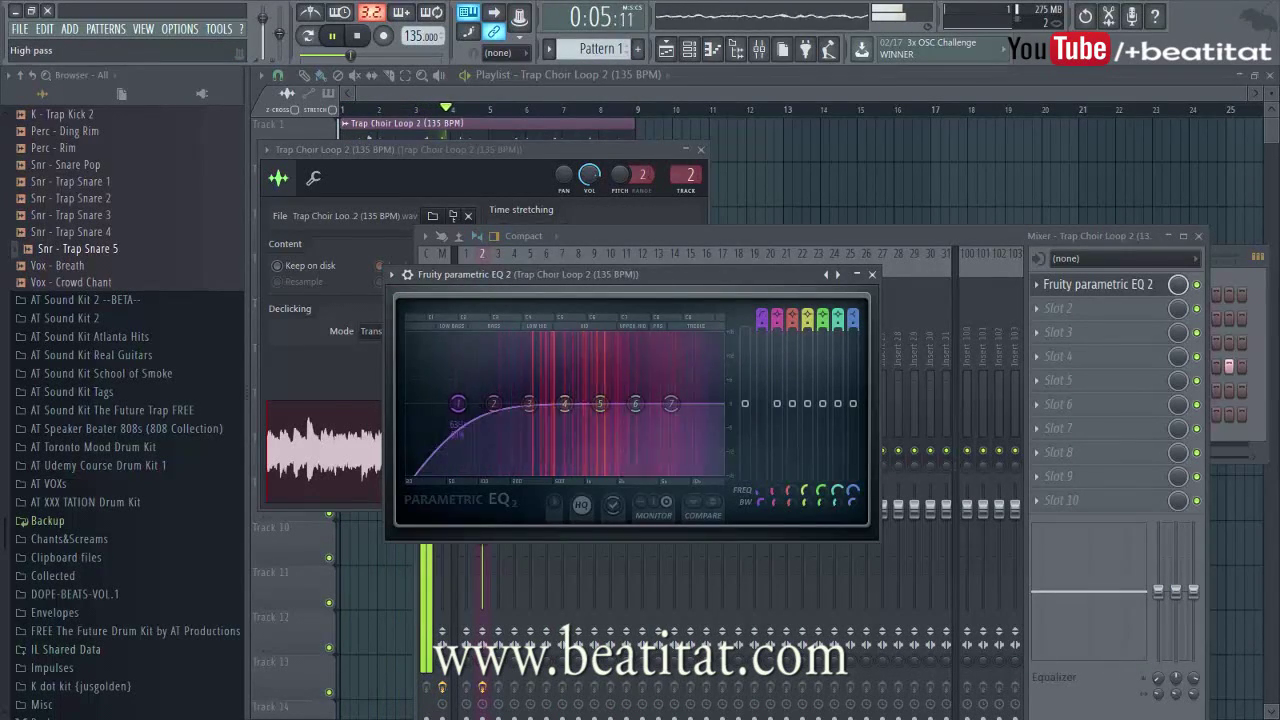
left_click_drag(447, 413, 480, 413)
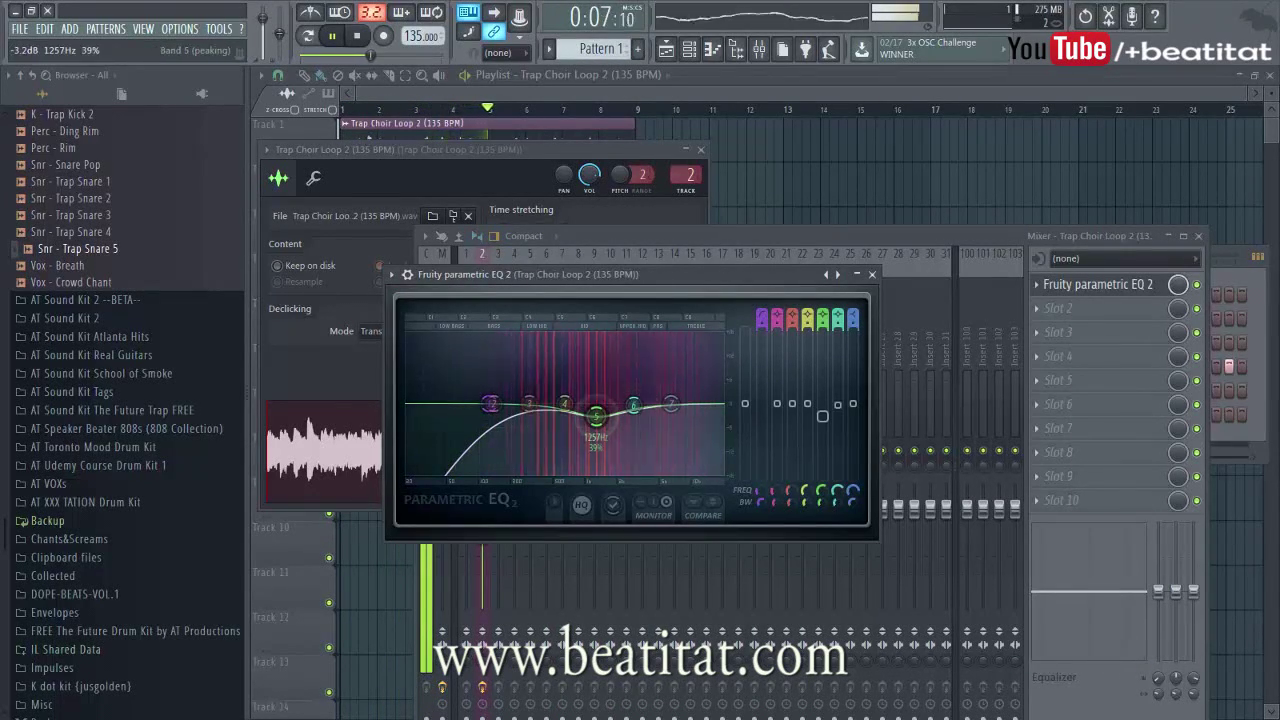
Step: Finish dipping the choir loop's mids around 1257 Hz in the EQ and close the EQ, sample settings and mixer windows
left_click_drag(634, 405, 722, 422)
left_click(872, 275)
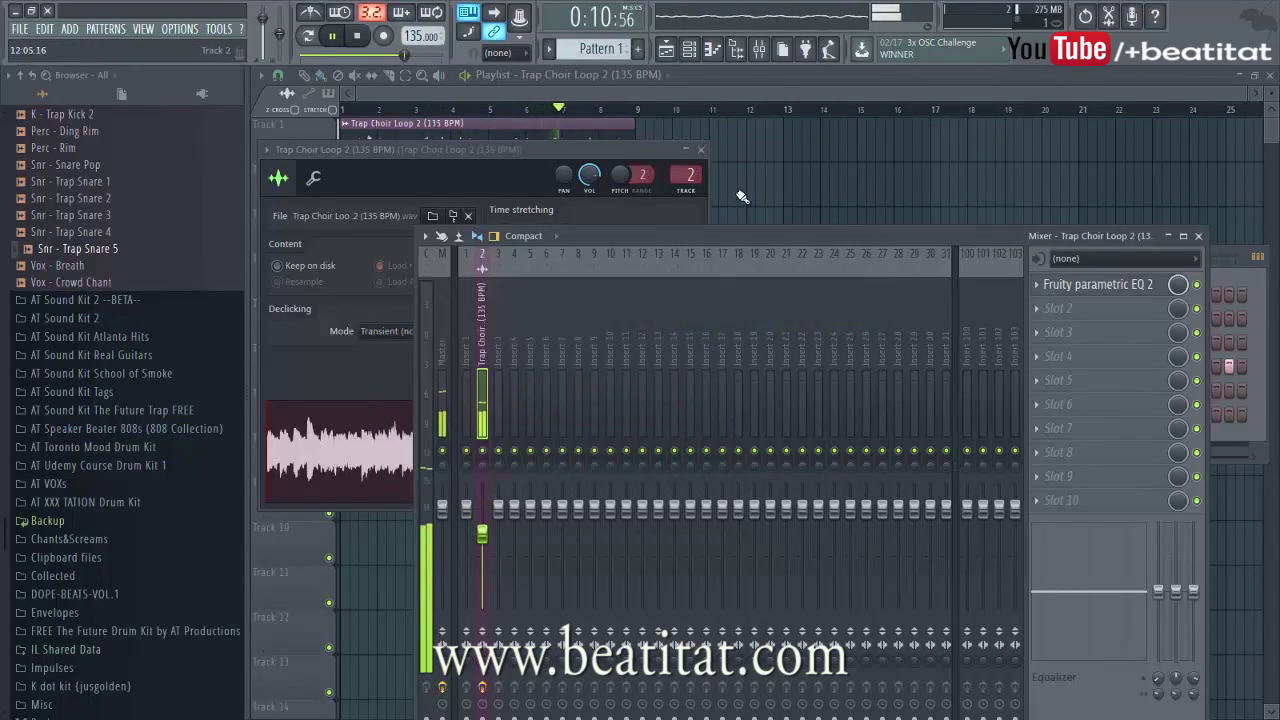
left_click(701, 151)
left_click(1200, 237)
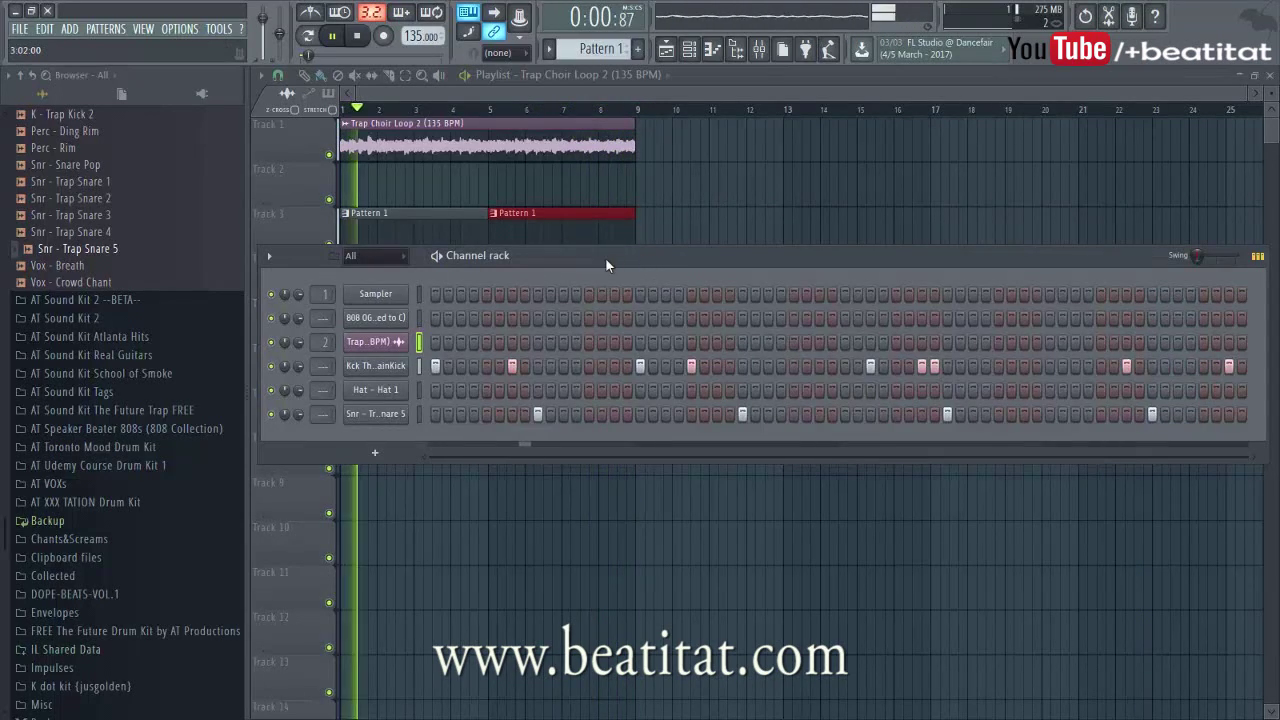
Step: Add Hat - Open Hat 1 as a new channel and place a hit on step 5 of all four bars
left_click_drag(605, 257, 607, 230)
scroll(140, 488, "up", 6)
left_click(72, 265)
left_click_drag(67, 248, 473, 407)
left_click(693, 410)
left_click(897, 411)
left_click(1102, 411)
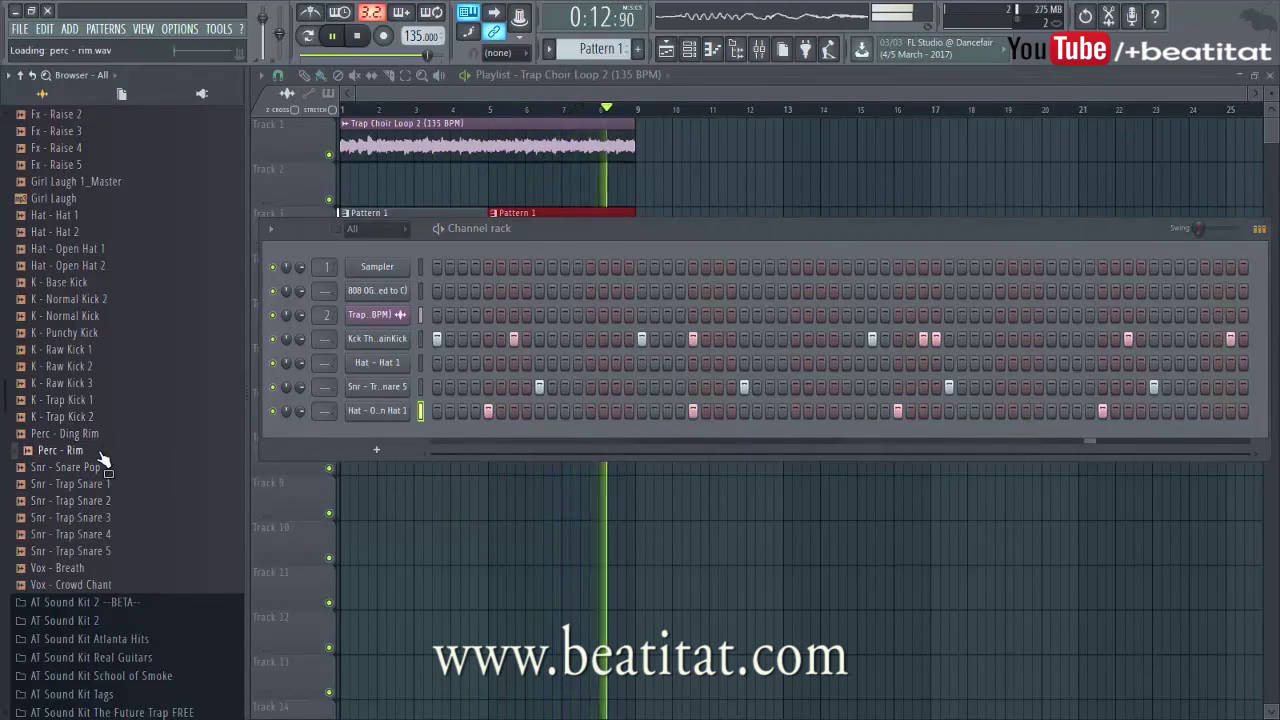
Step: Add Perc - Ding Rim as a new channel with hits on step 13 of bars 2 and 4
left_click_drag(110, 433, 369, 433)
left_click(795, 435)
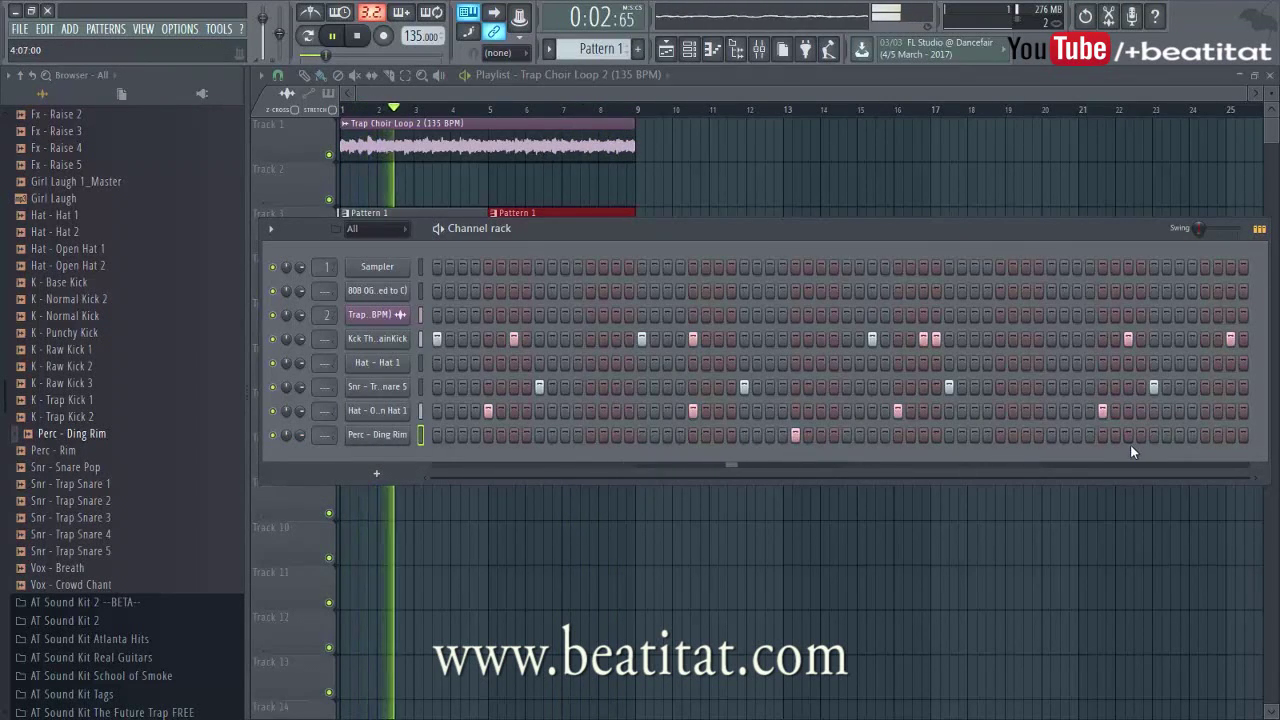
left_click(1205, 435)
Step: Add Perc - Rim as a new channel with hits on steps 15 and 16 of bar 3
left_click(60, 451)
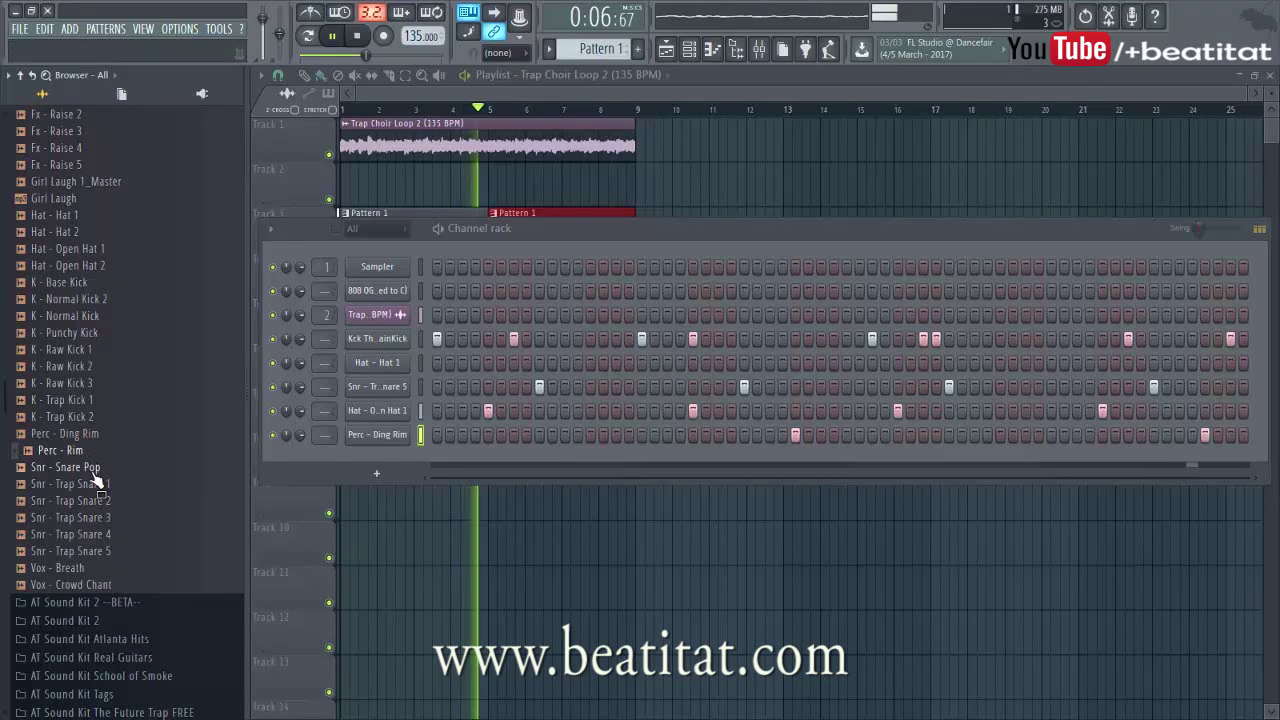
left_click_drag(80, 460, 382, 450)
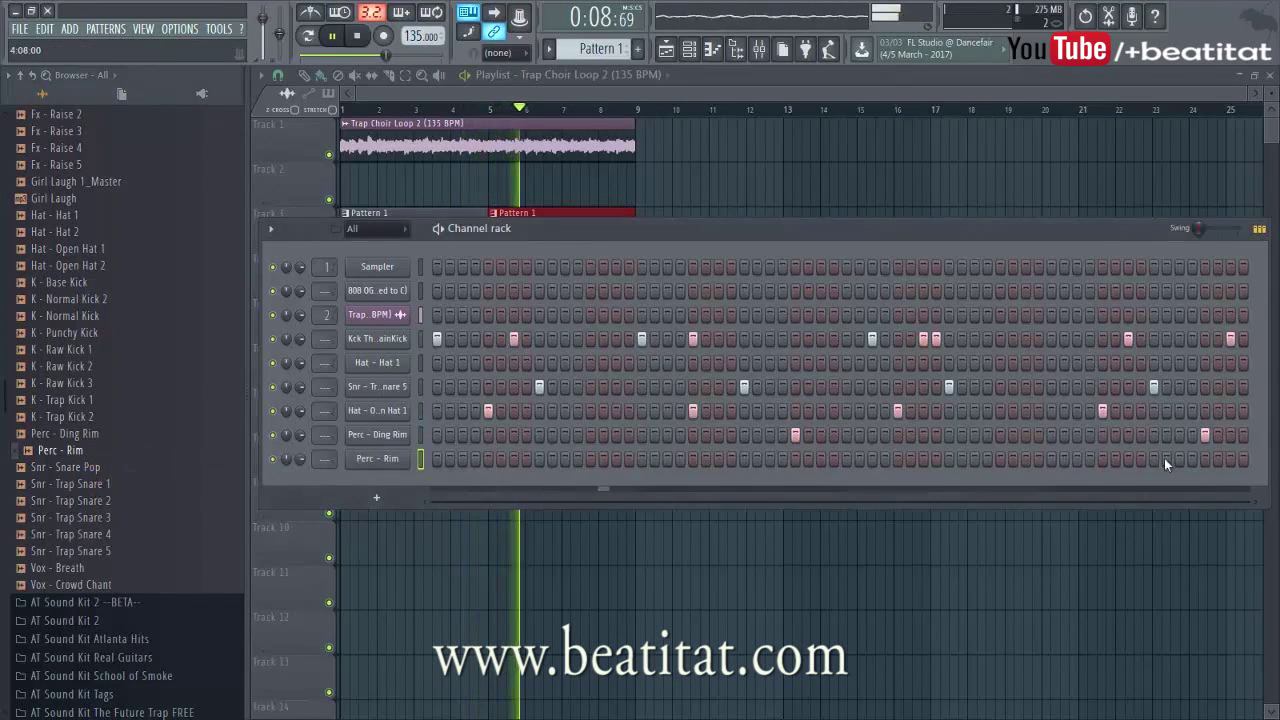
left_click(1027, 459)
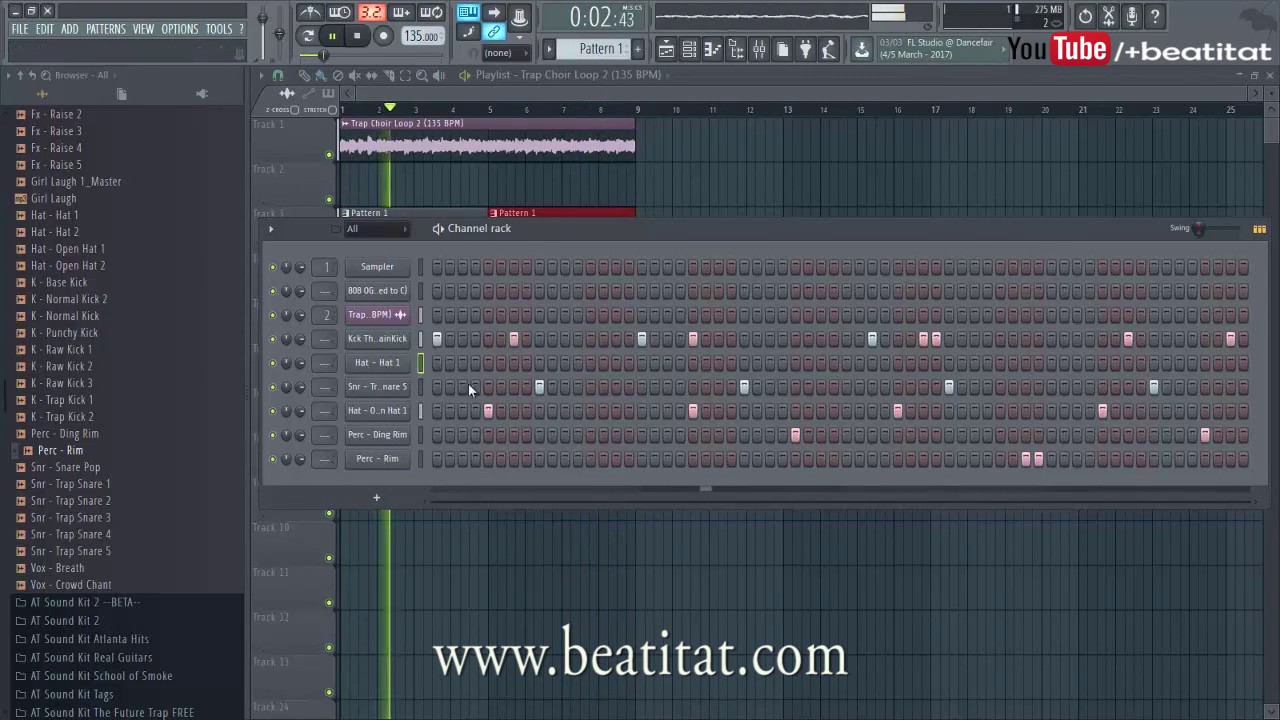
Step: Fill the Hat - Hat 1 channel every 2 steps and lengthen all its notes to one step in the piano roll
right_click(410, 360)
right_click(412, 358)
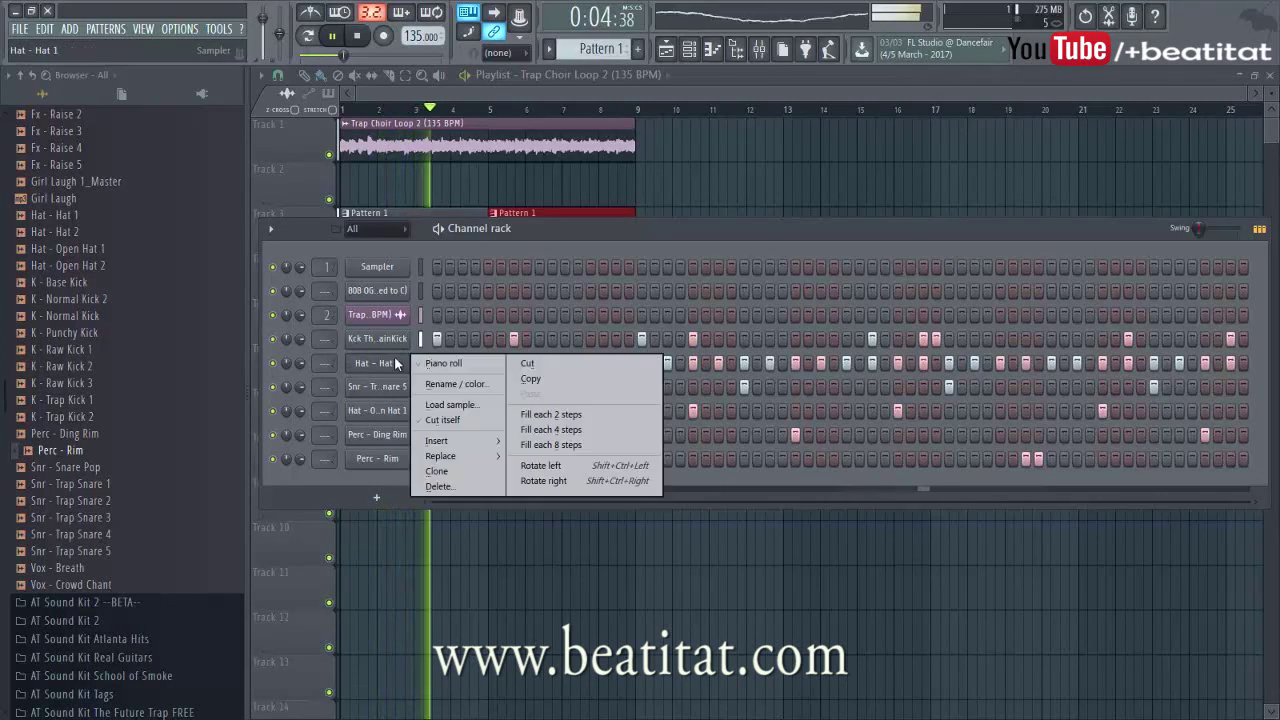
left_click(438, 365)
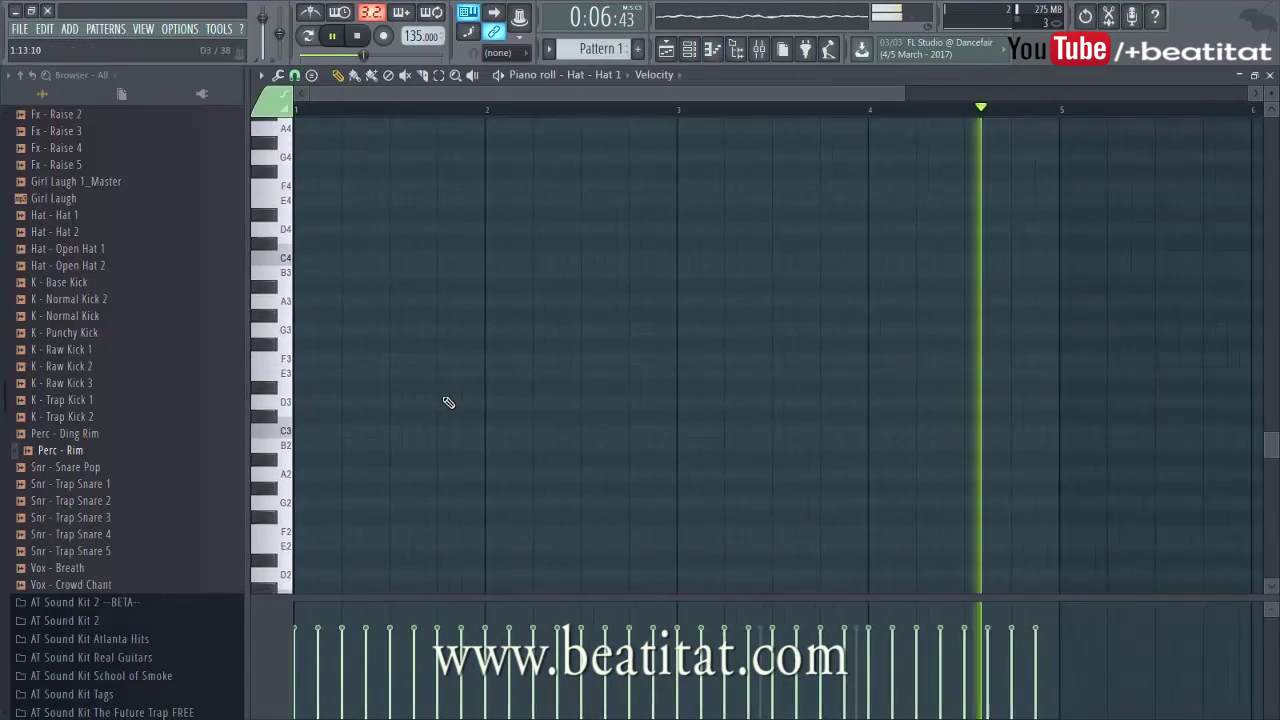
key("ctrl+a")
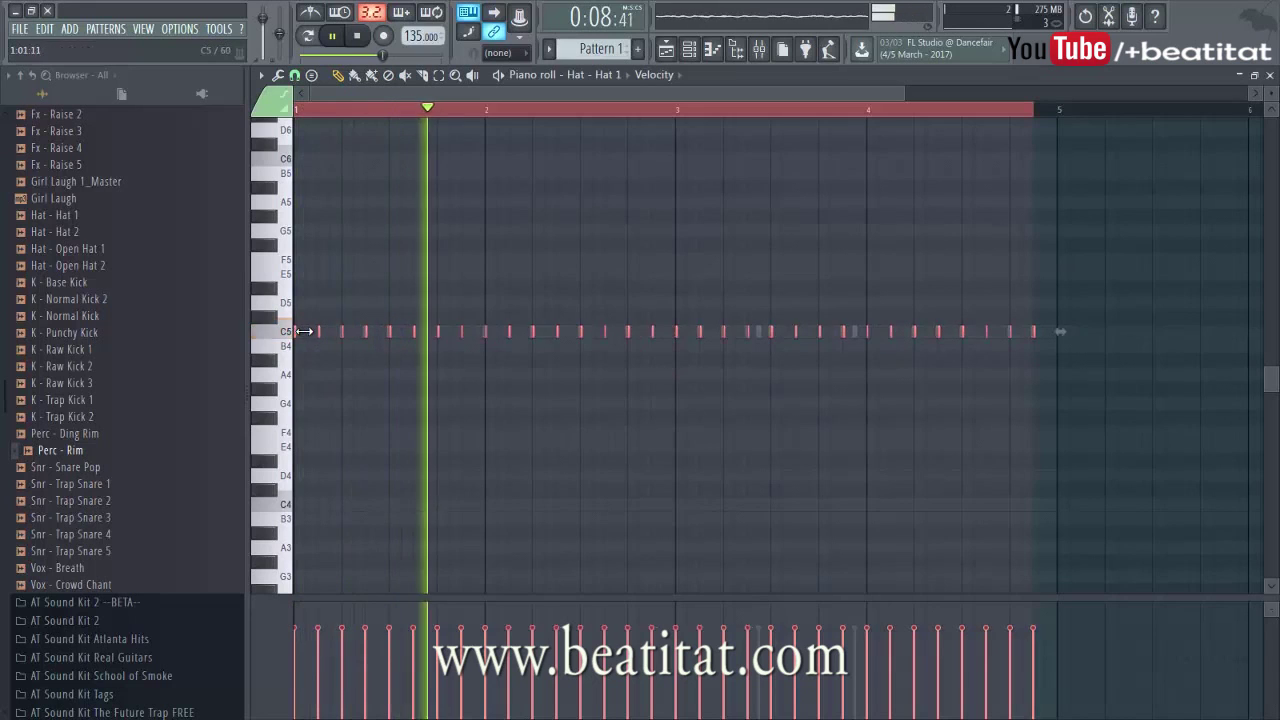
left_click_drag(307, 331, 316, 331)
Step: Add extra C5 hi-hat notes on steps 8 and 16 of bar 1 to form quick three-note runs
scroll(321, 350, "up", 2)
left_click(392, 352, "ctrl")
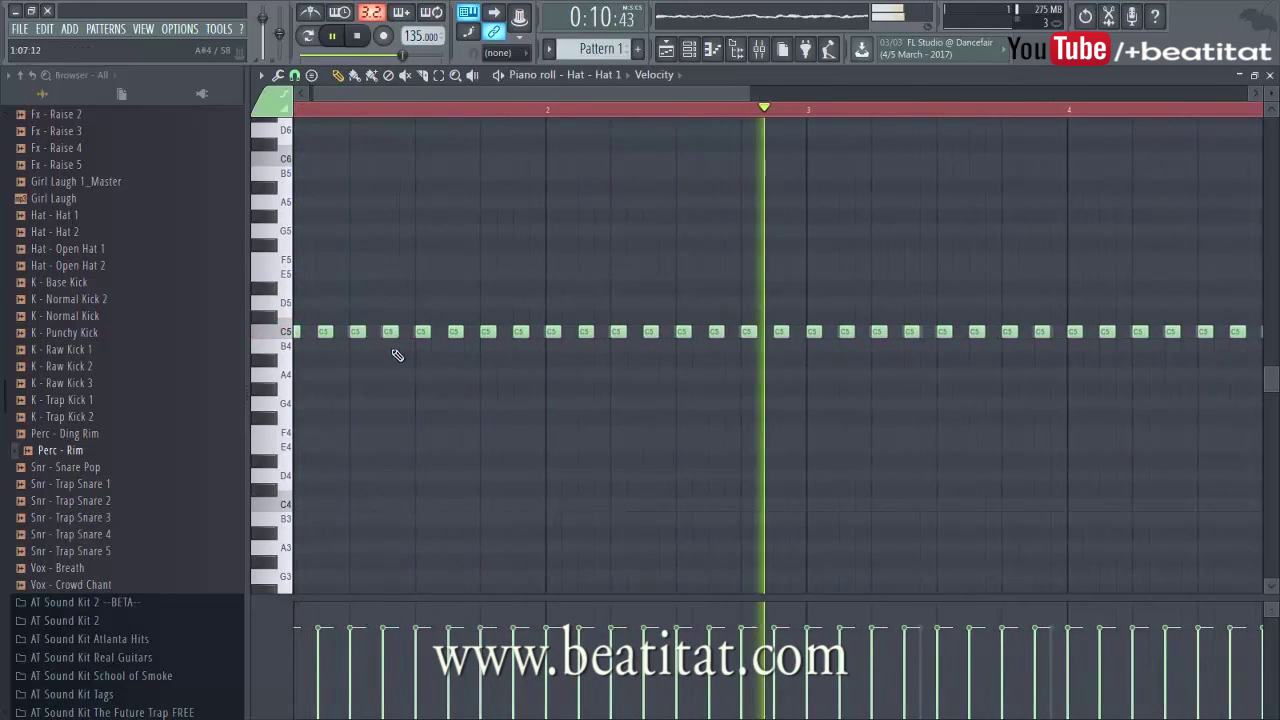
scroll(430, 335, "down", 2)
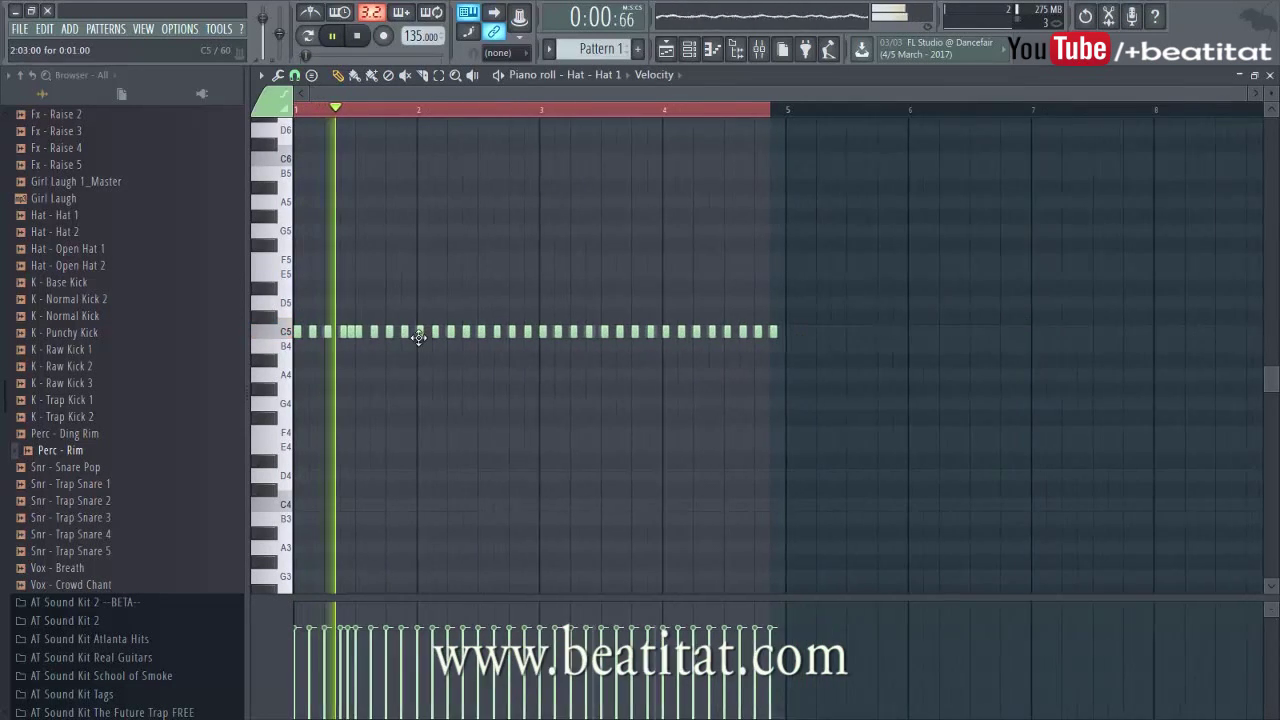
scroll(466, 340, "up", 2)
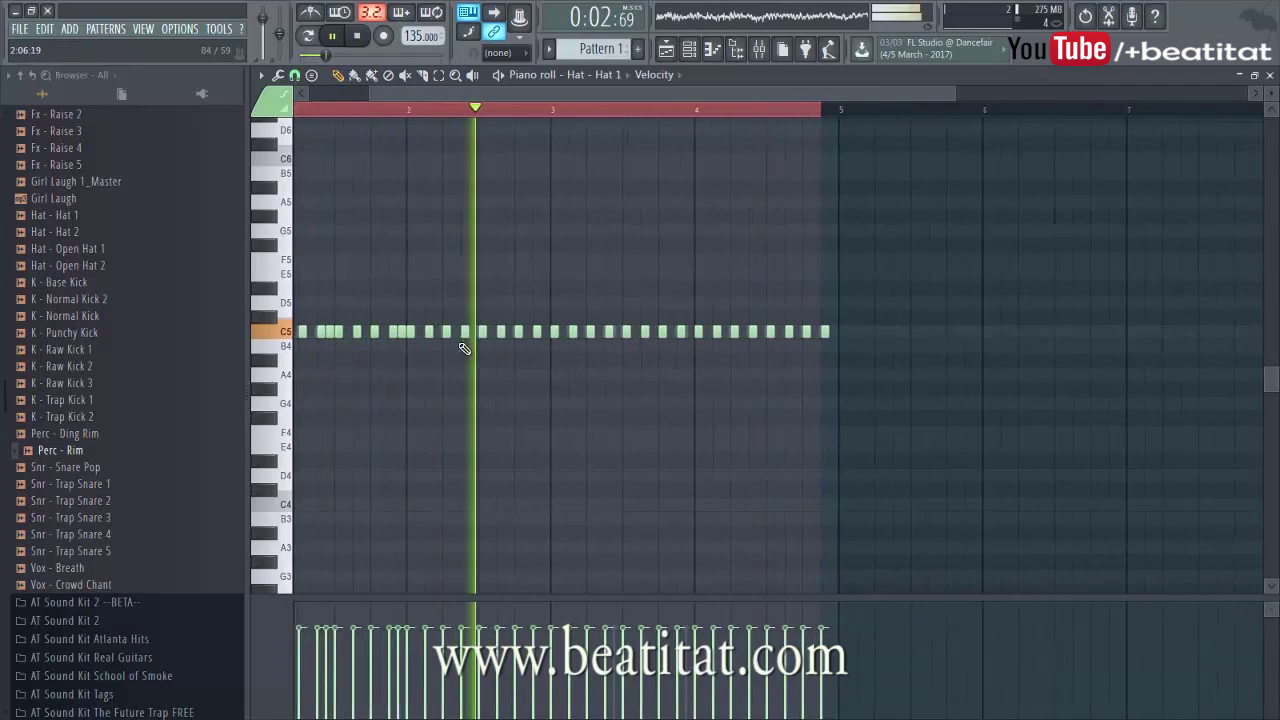
Step: Build a roll of four half-step hi-hat notes from step 13 of bar 2 and delete the note on step 15
key("space")
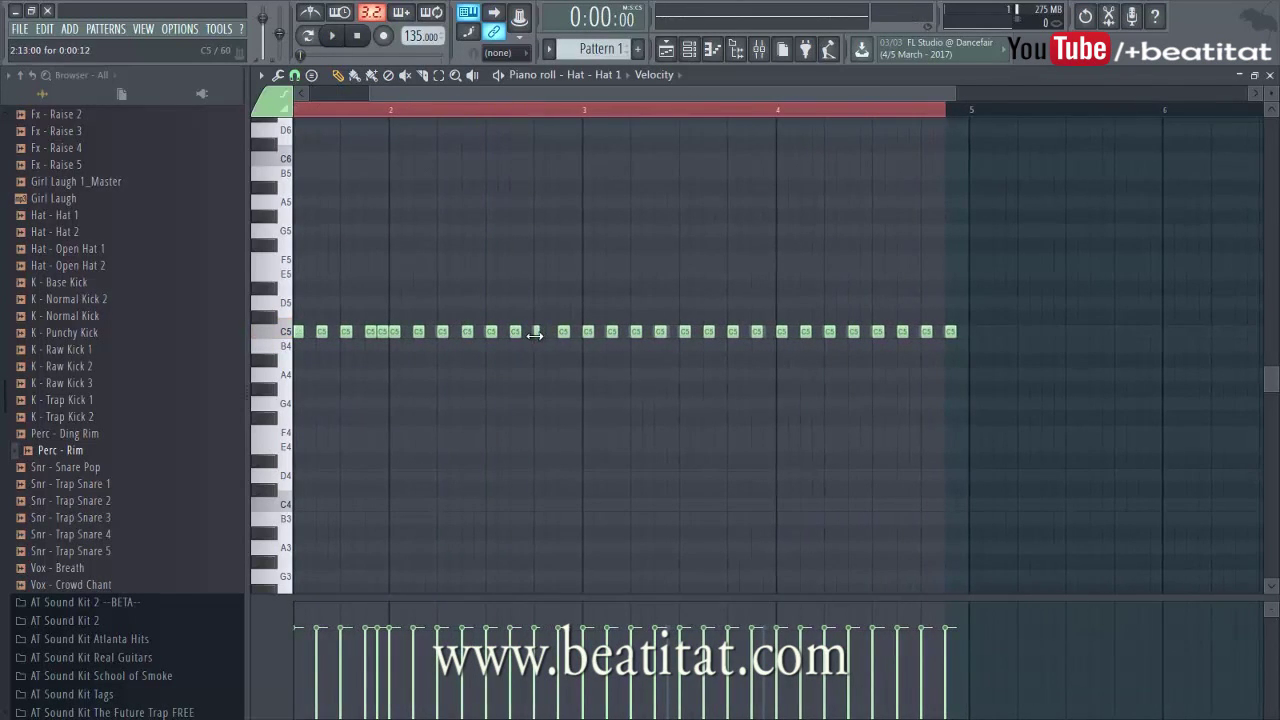
scroll(540, 332, "up", 2)
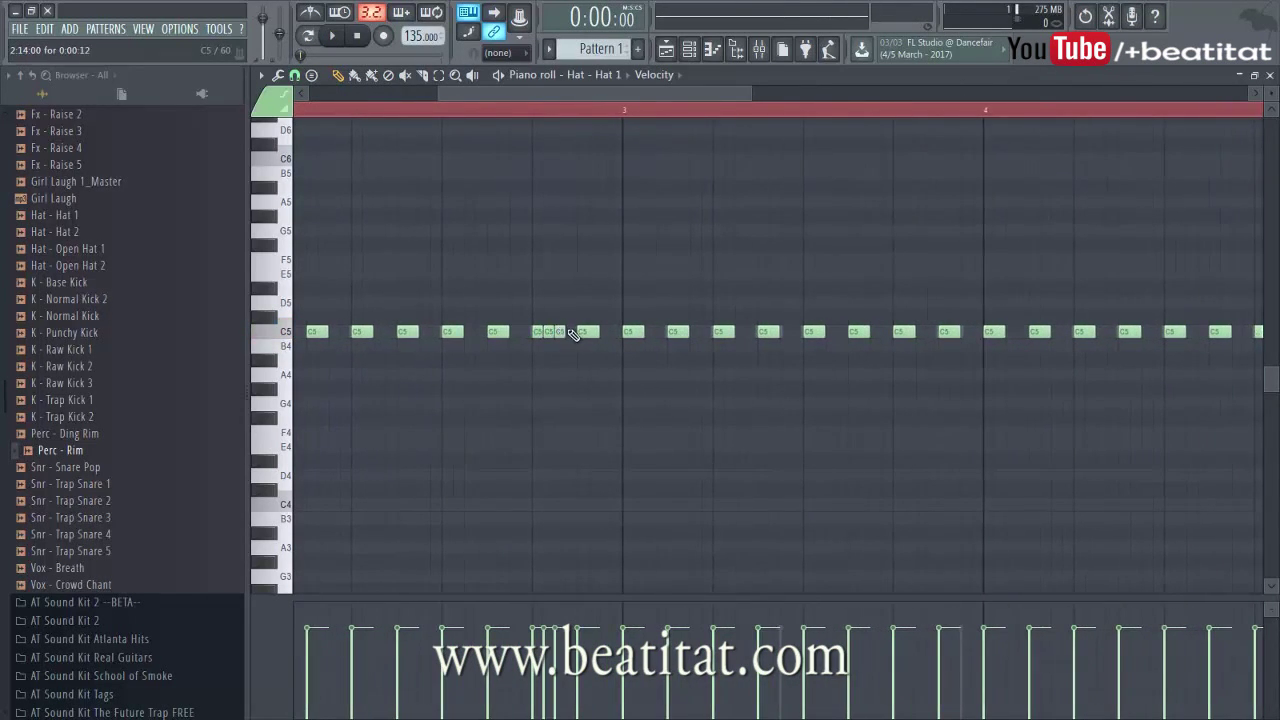
right_click(590, 335)
scroll(589, 364, "down", 3)
scroll(548, 356, "up", 2)
key("space")
scroll(547, 349, "down", 1)
scroll(530, 340, "down", 1)
Step: Replace the hi-hat notes in bars 3 and 4 with a copy of the first two bars' pattern
left_click_drag(537, 327, 846, 337)
key("Delete")
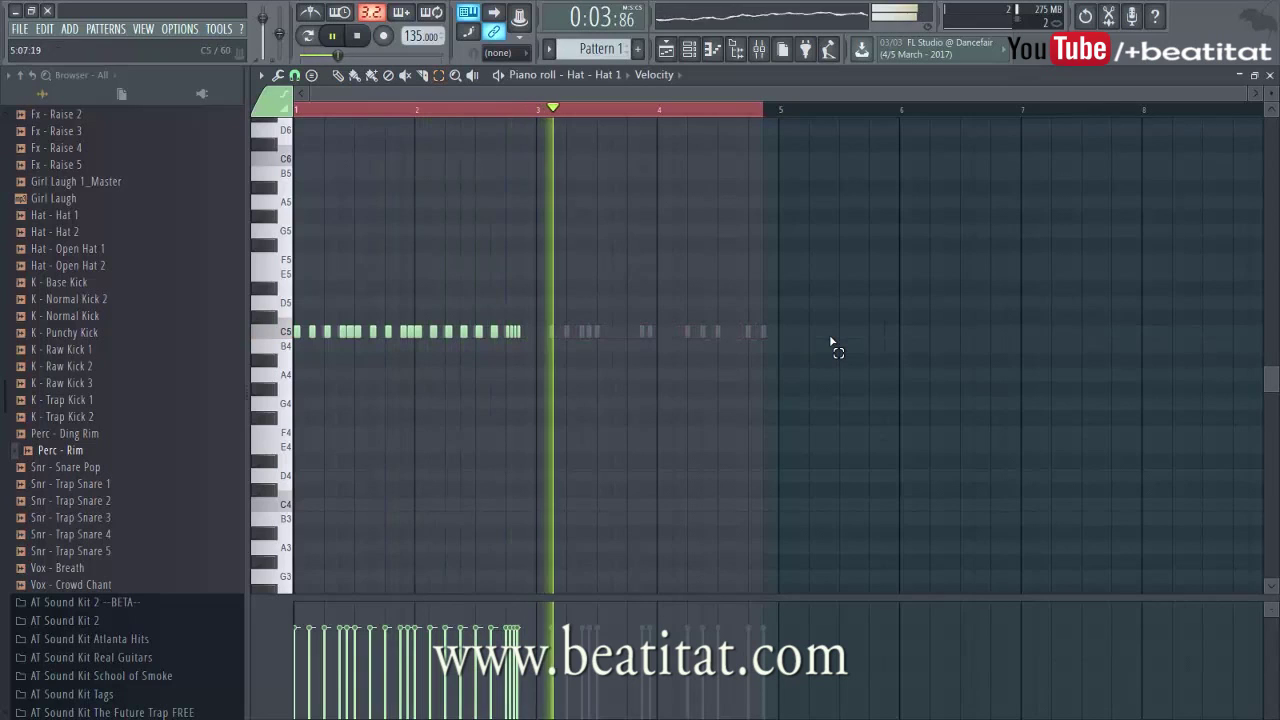
key("ctrl+b")
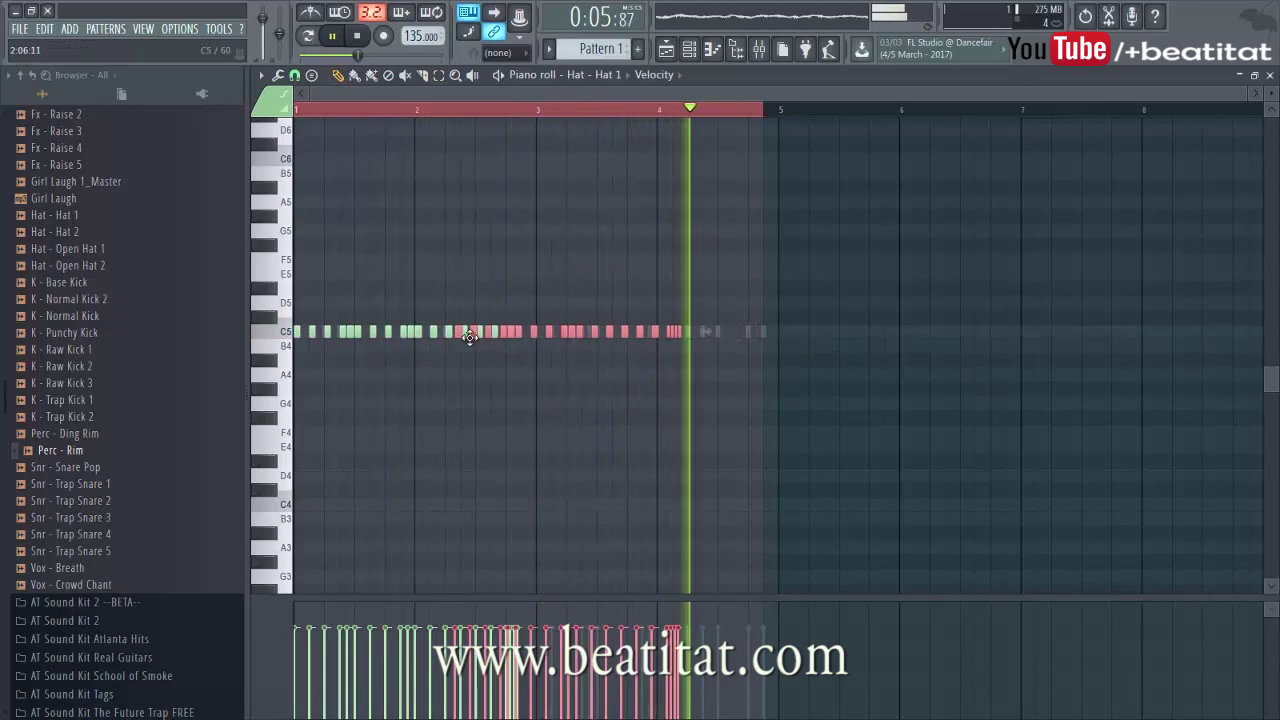
left_click_drag(532, 345, 537, 346)
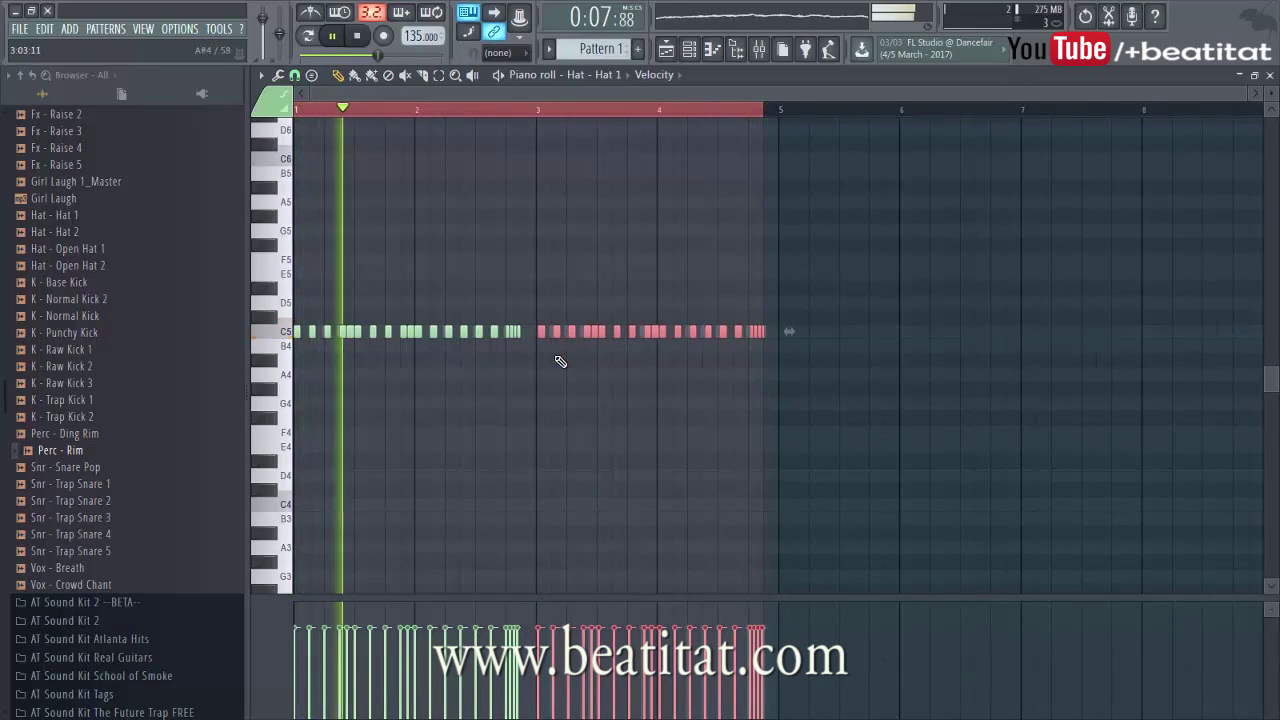
Step: Chop the hi-hat note on step 3 of bar 3 into four short notes
scroll(588, 354, "up", 4)
left_click(606, 371, "ctrl")
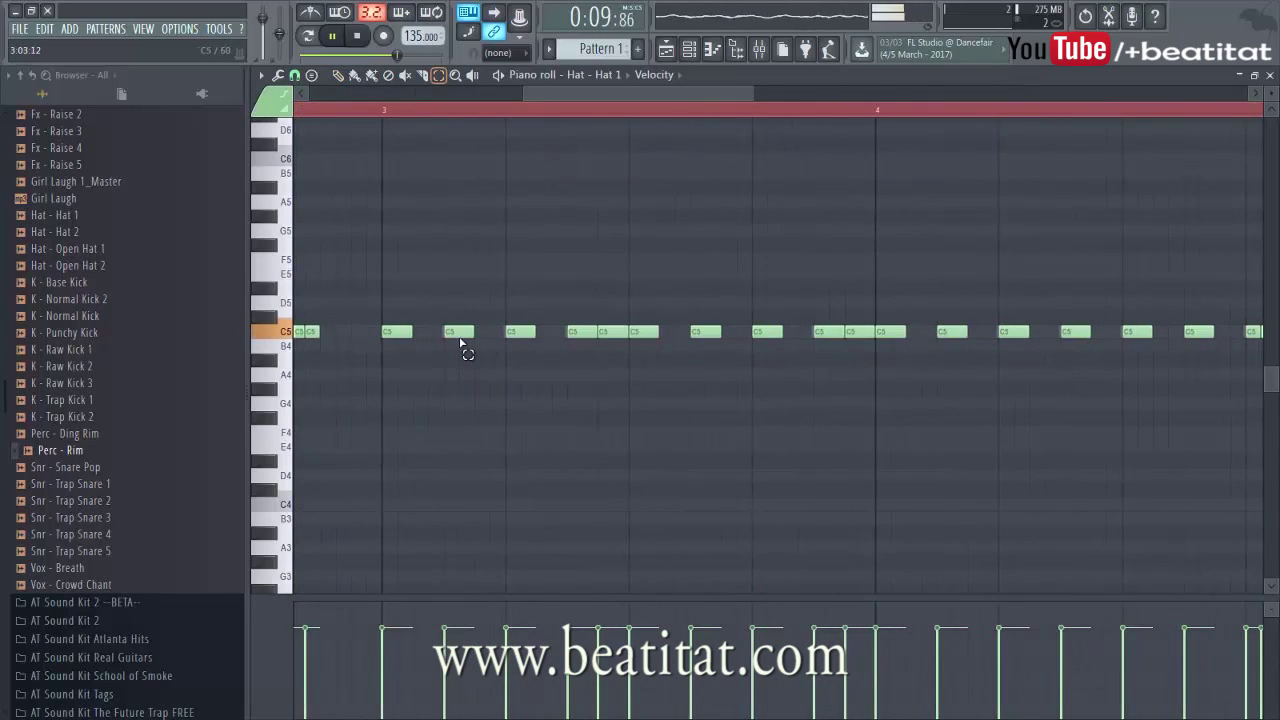
key("ctrl+u")
key("Return")
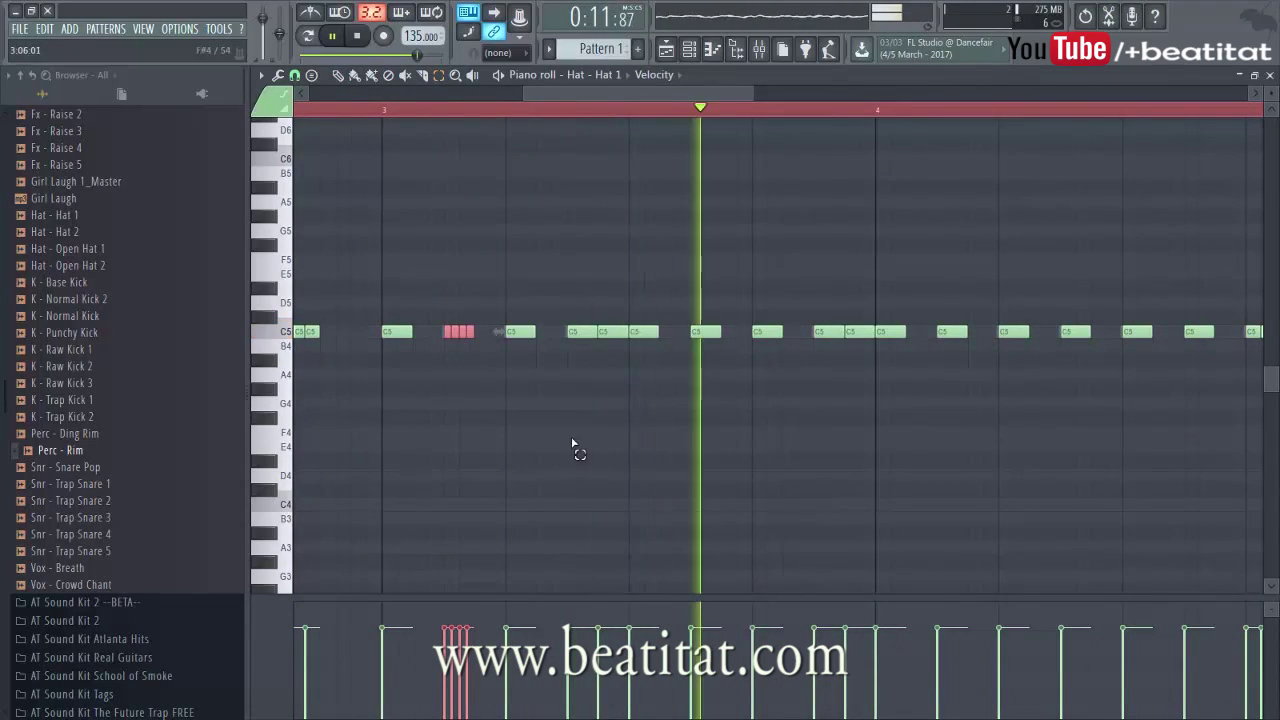
Step: Chop the hi-hat notes on steps 9 and 11 of bar 3 into short rolls, dividing the step 11 note more finely
scroll(797, 425, "down", 2)
key("space")
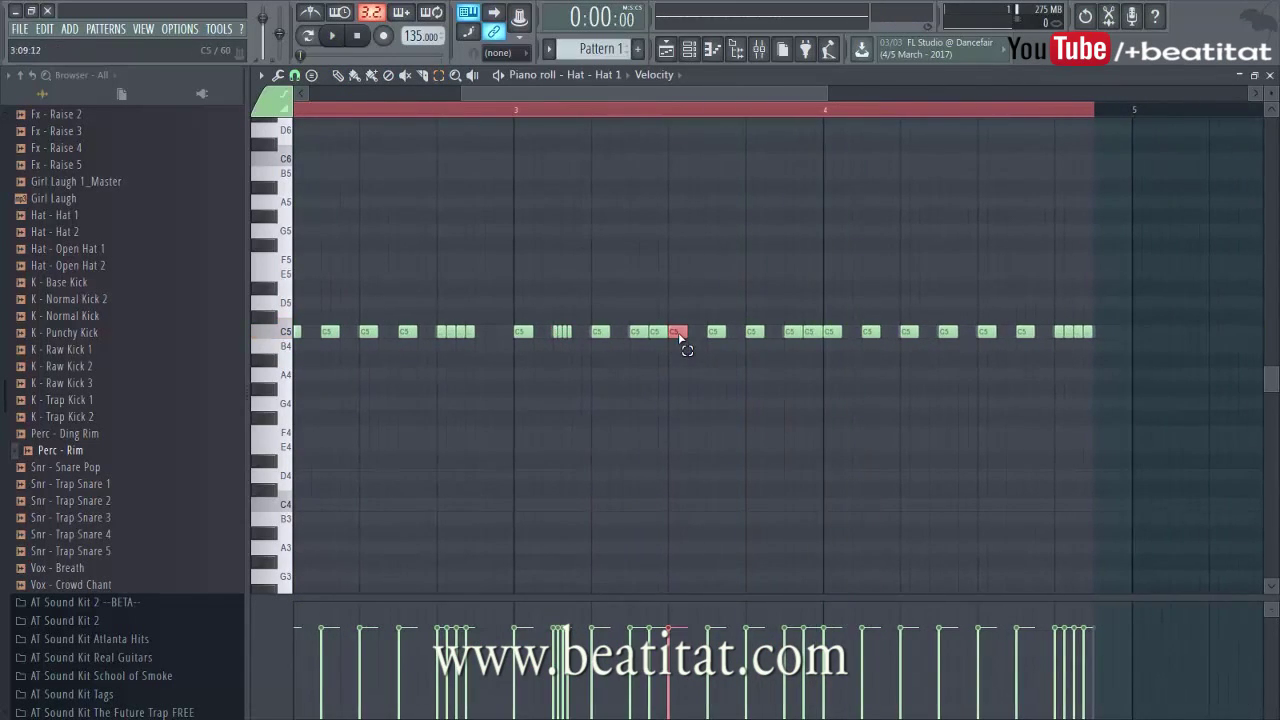
key("ctrl+u")
key("Return")
key("ctrl+u")
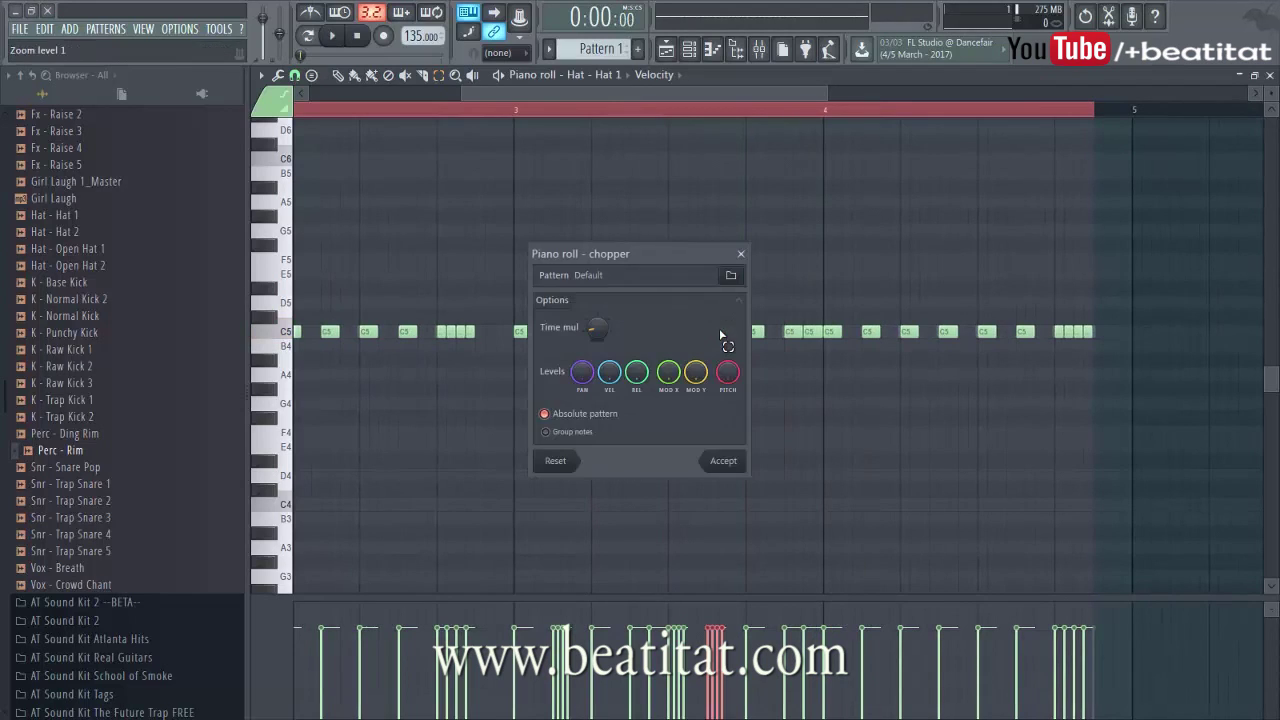
left_click(712, 459)
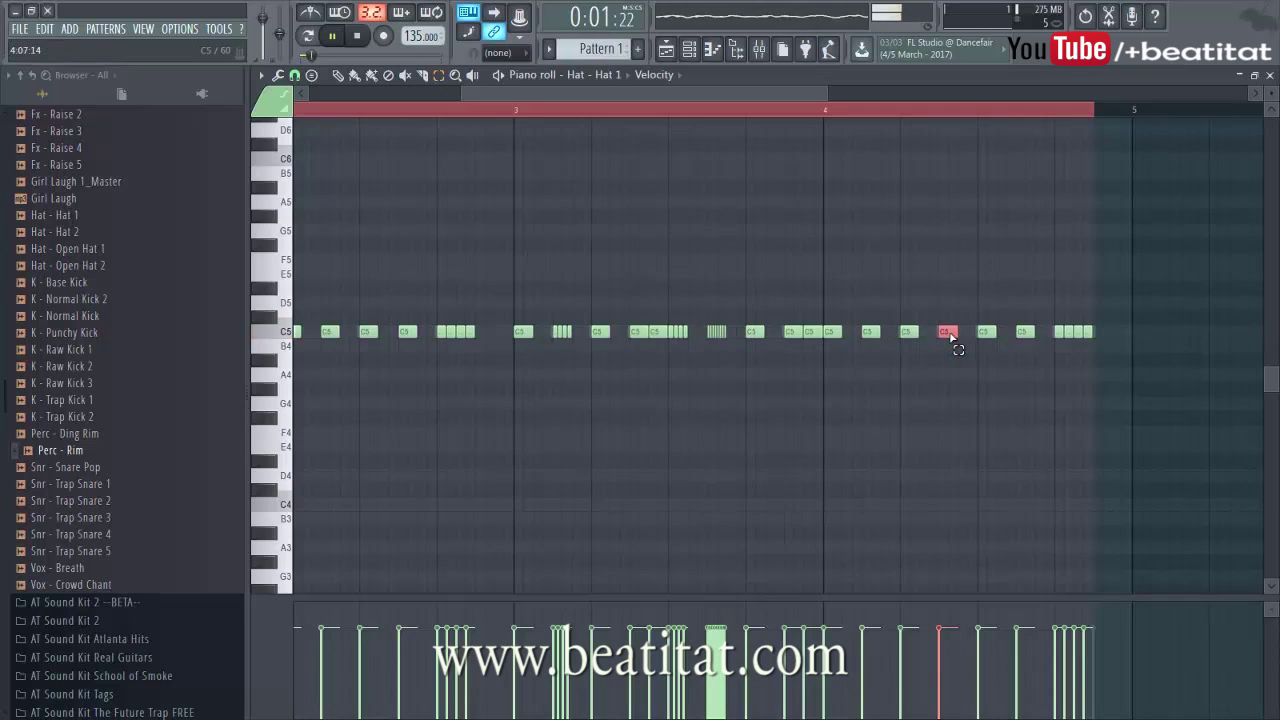
Step: Chop the hi-hat note on step 7 of bar 4 into a fast roll and ramp its velocities upward
key("ctrl+u")
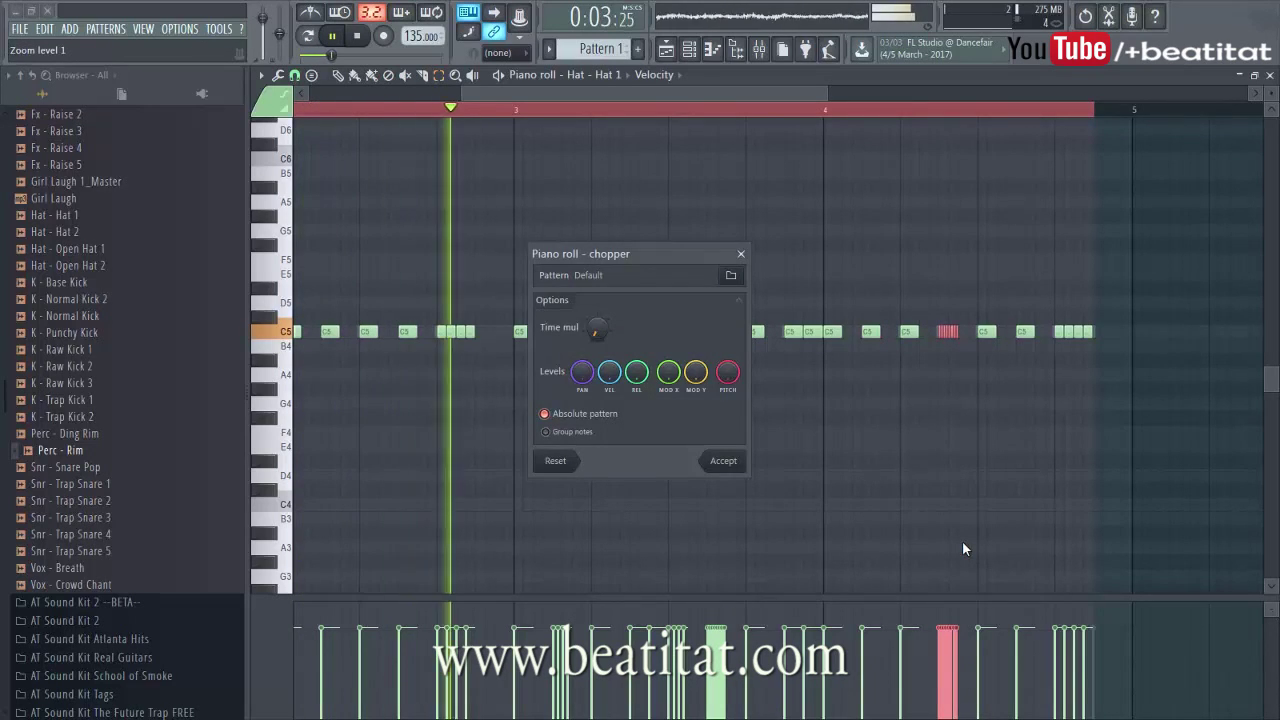
key("Return")
left_click_drag(938, 670, 960, 629)
left_click(977, 503, "ctrl")
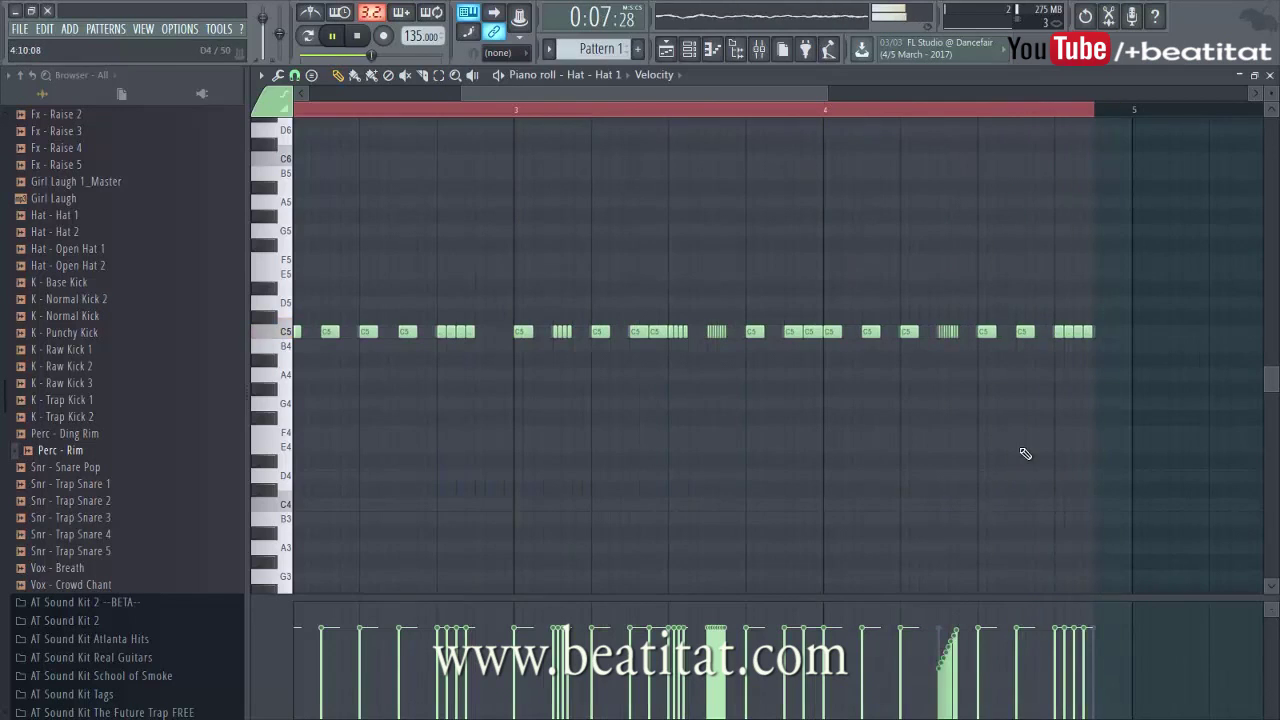
key("Escape")
left_click(377, 362)
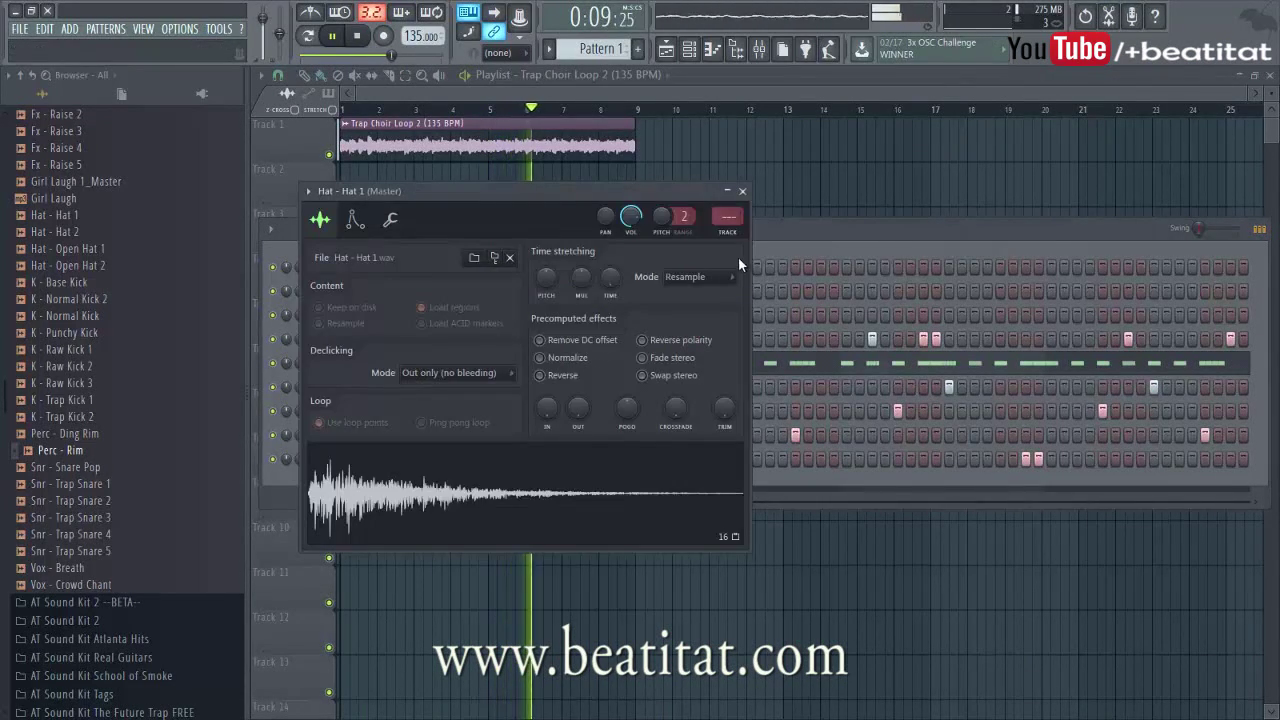
left_click(742, 191)
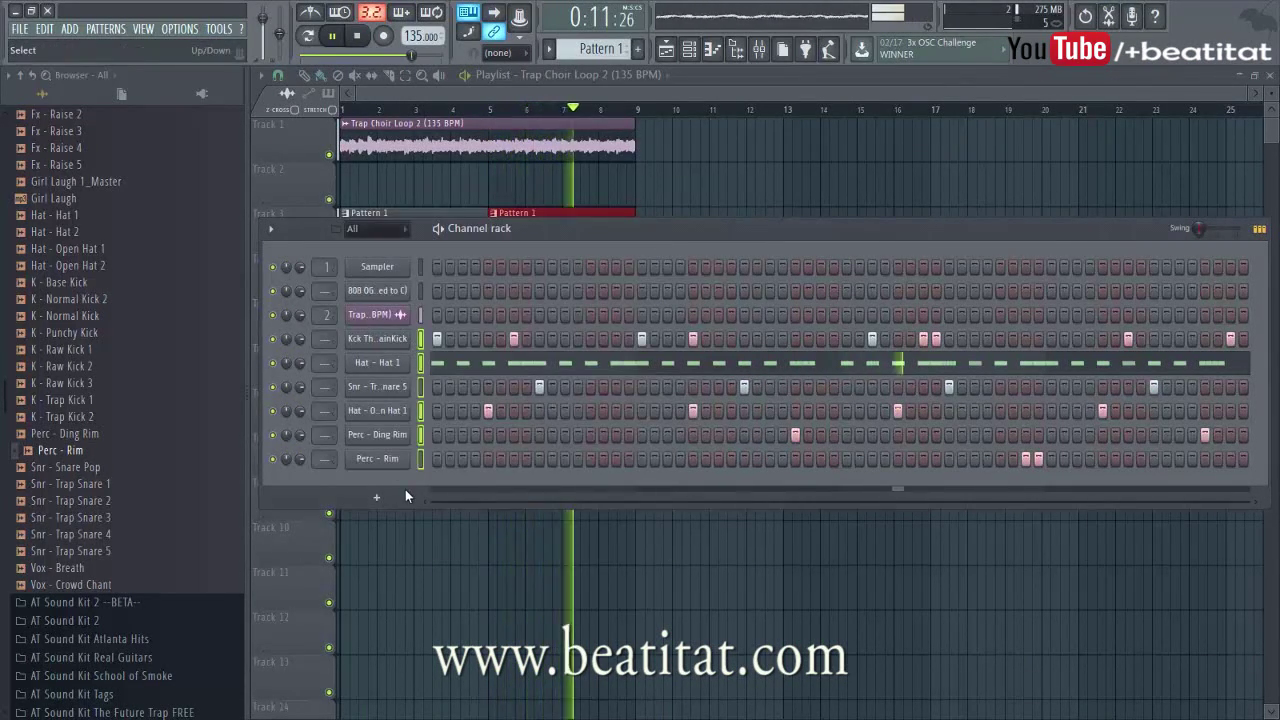
Step: Route the selected drum channels to consecutive mixer tracks starting from insert 4, and lower the hi-hat and choir loop volumes
left_click(758, 50)
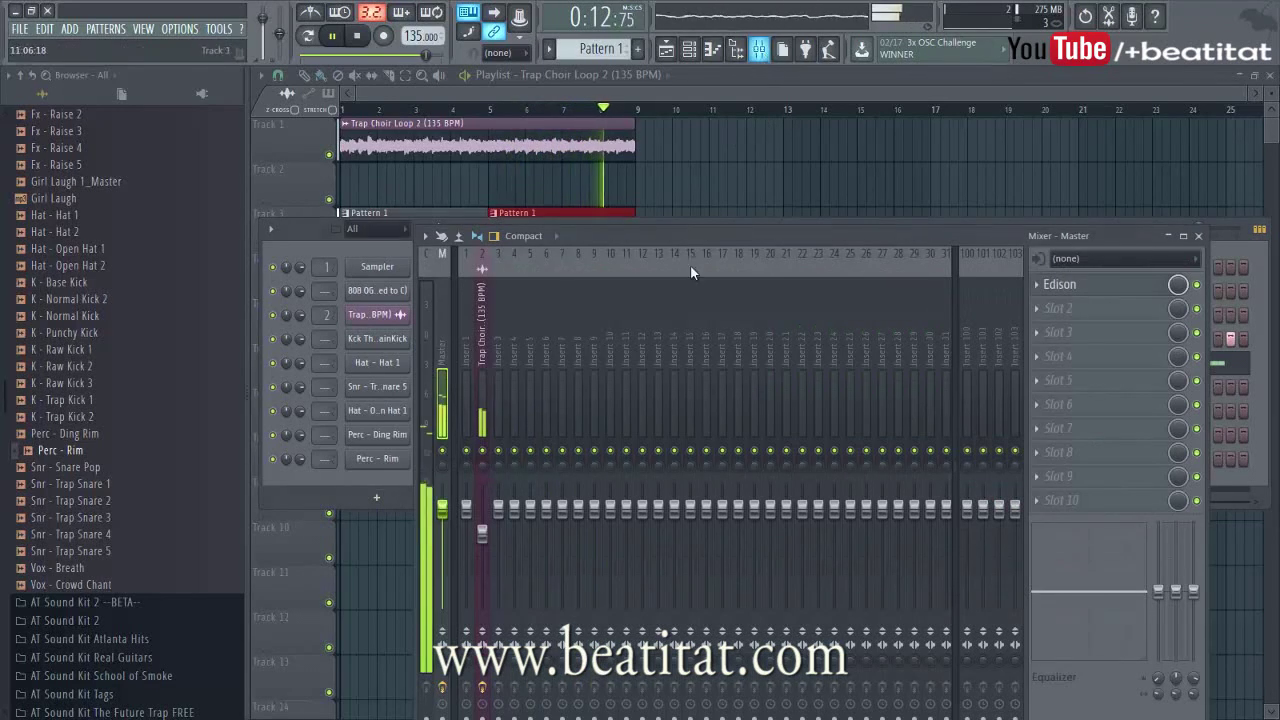
right_click(508, 388)
mouse_move(571, 337)
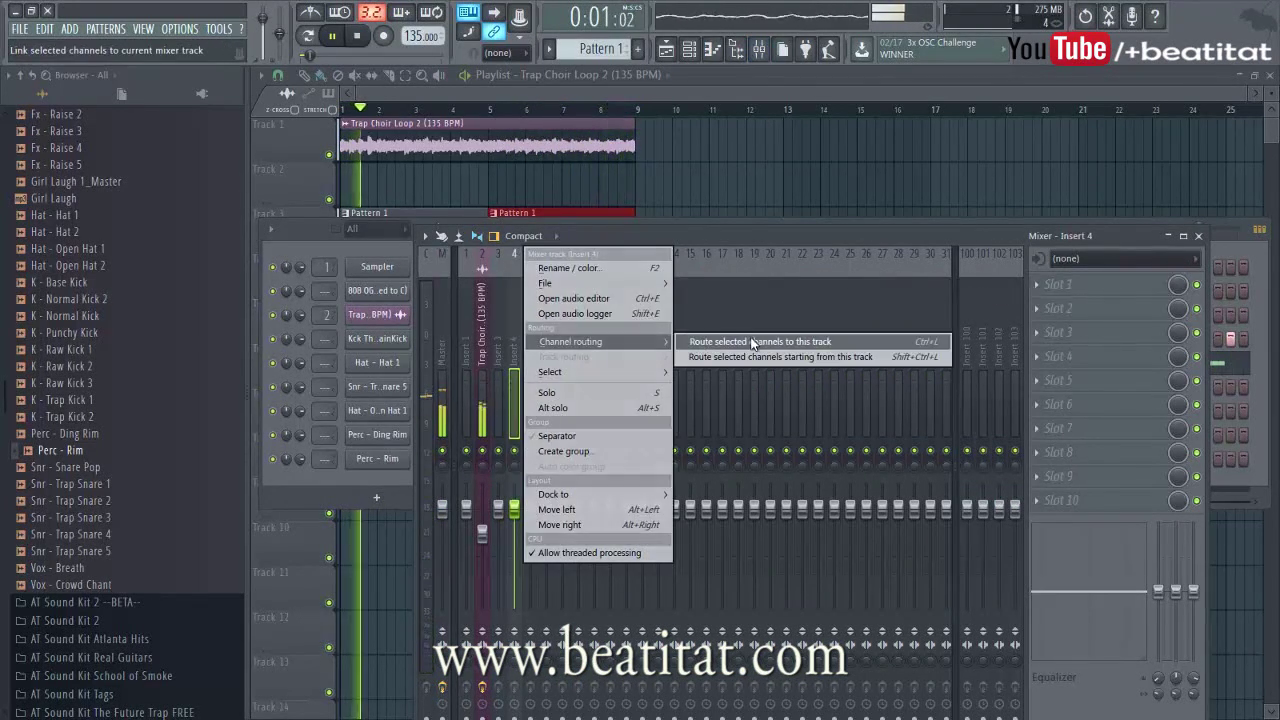
left_click(760, 356)
left_click(530, 402)
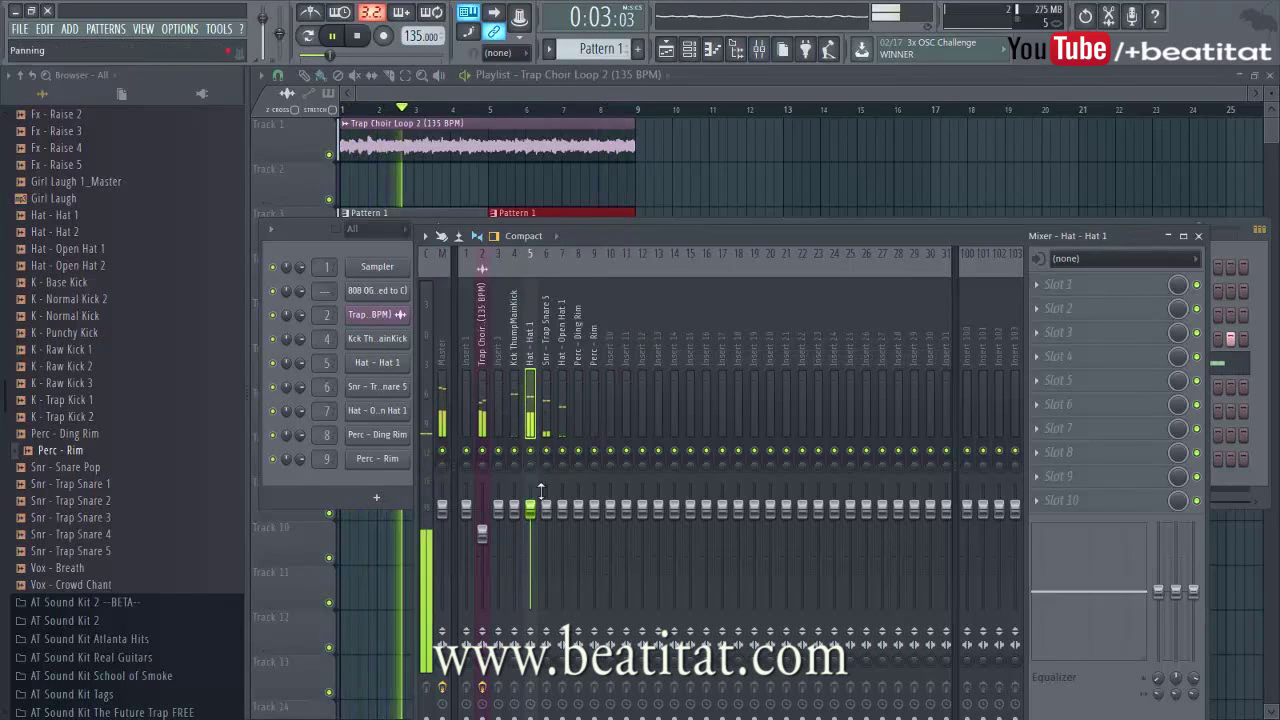
left_click_drag(491, 541, 491, 549)
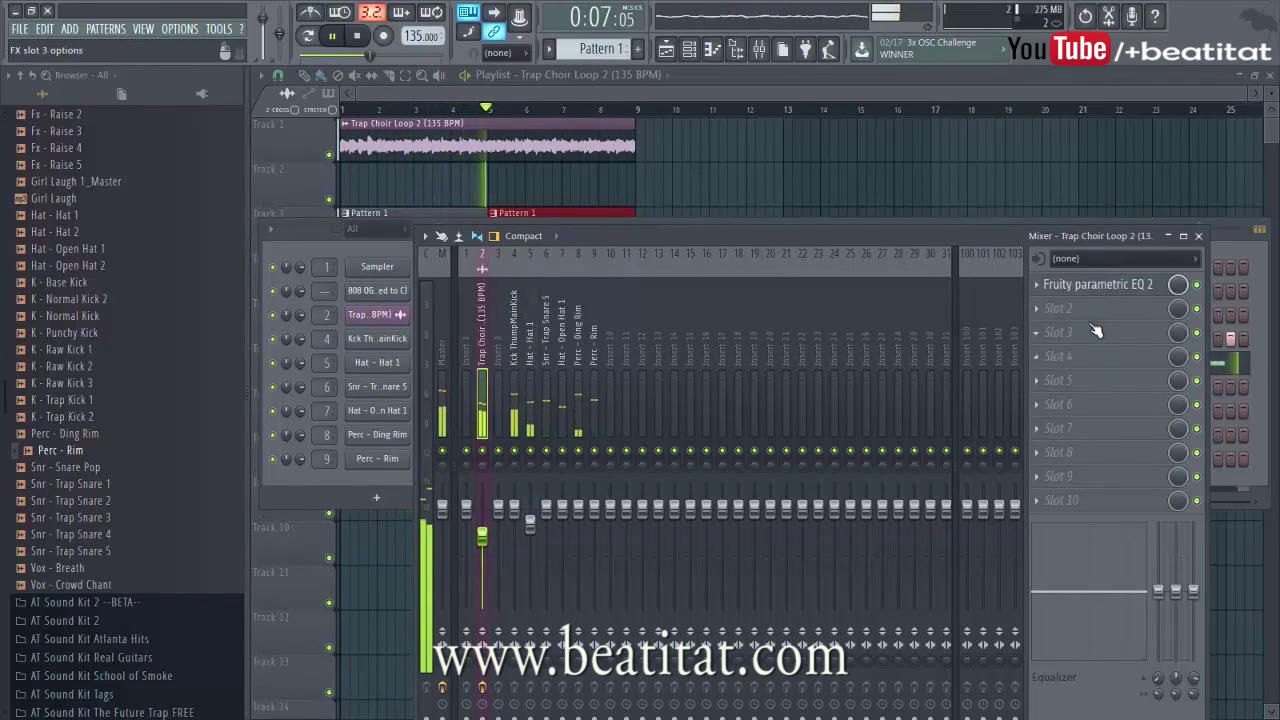
Step: Add Fruity Parametric EQ 2 to the kick track, slightly boosting bands 2 and 3 and rolling off the highs with band 7
left_click(514, 410)
left_click(1100, 284)
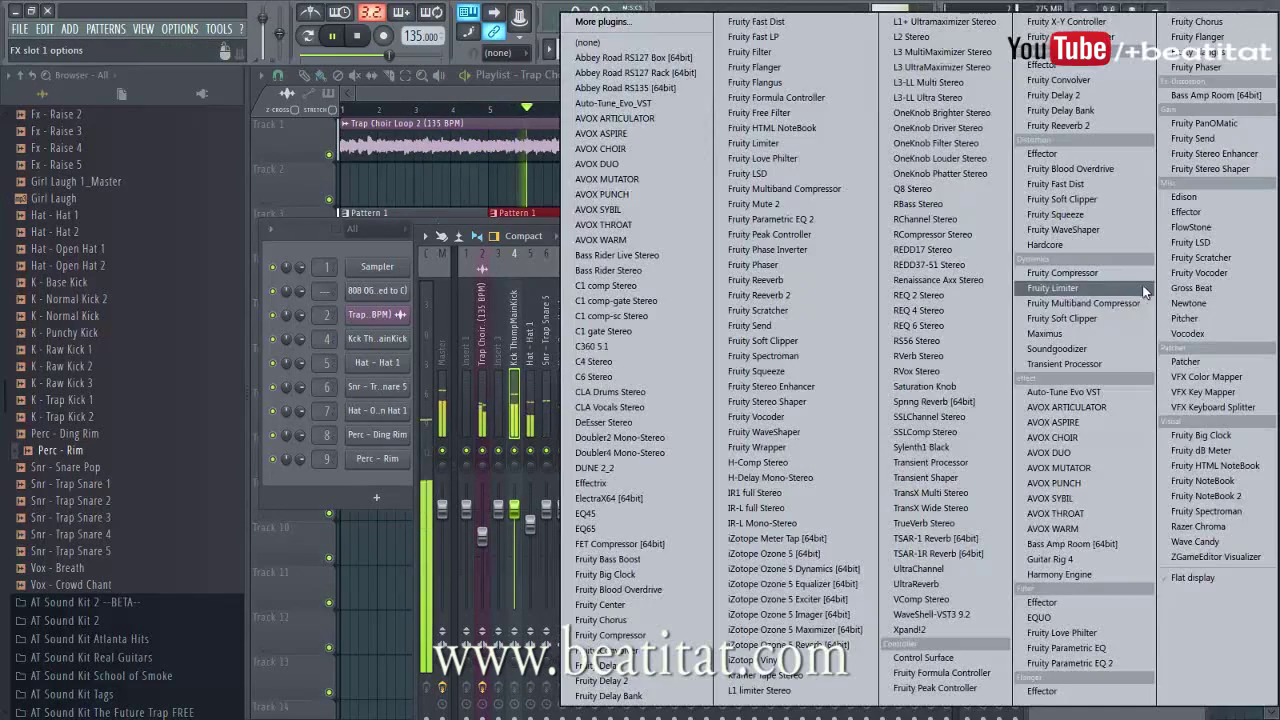
left_click(1136, 654)
left_click_drag(375, 321, 425, 313)
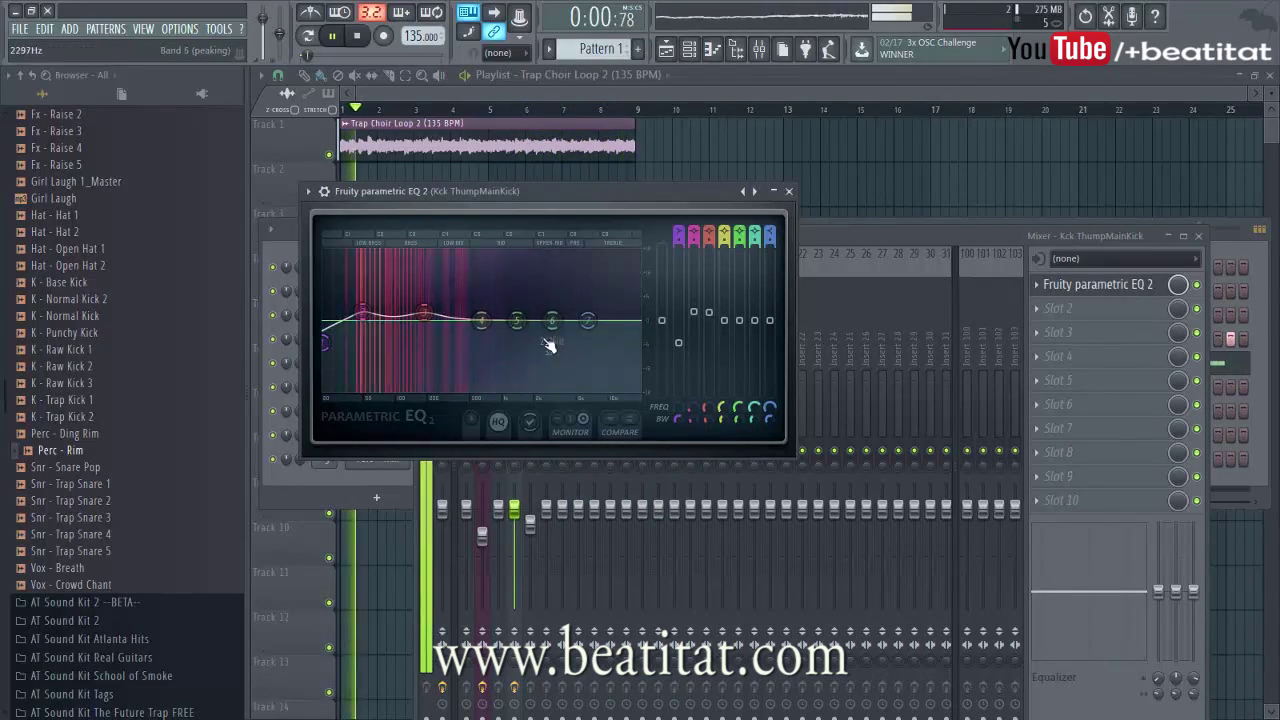
left_click_drag(587, 320, 515, 390)
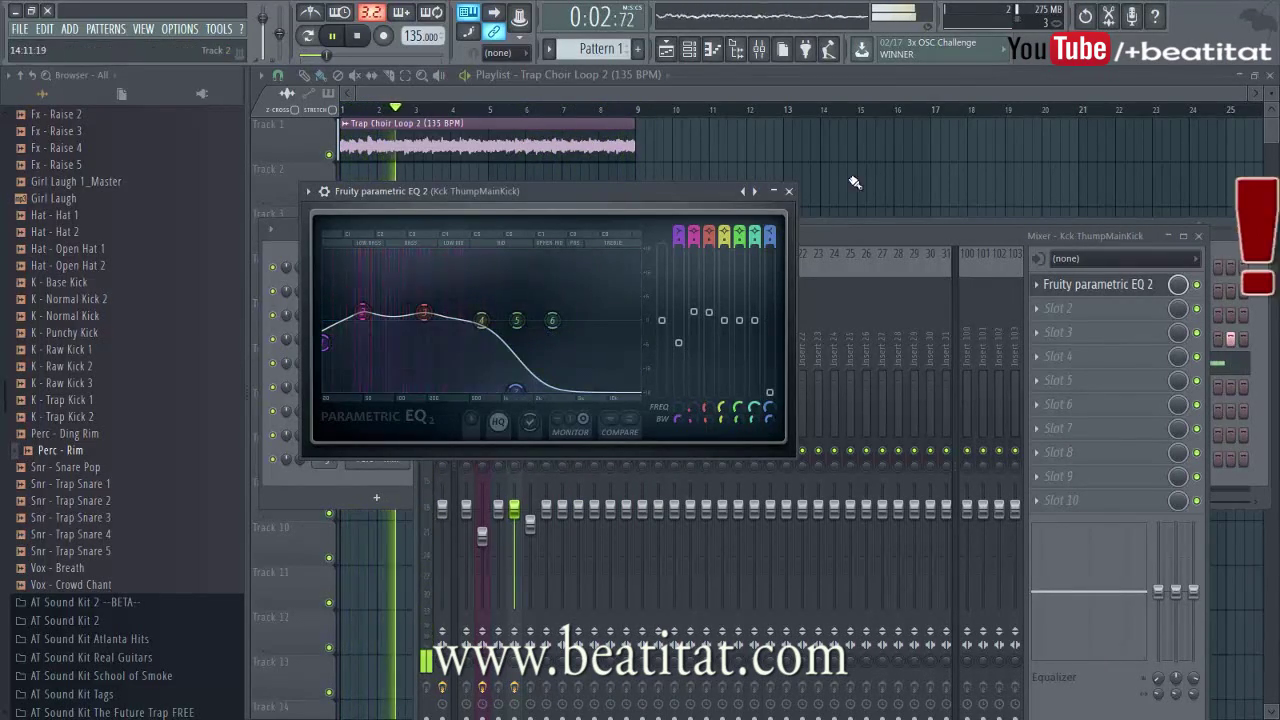
left_click(788, 190)
Step: Load Maximus into slot 3 of the kick track, apply an insert preset and switch its high band off
left_click(1100, 332)
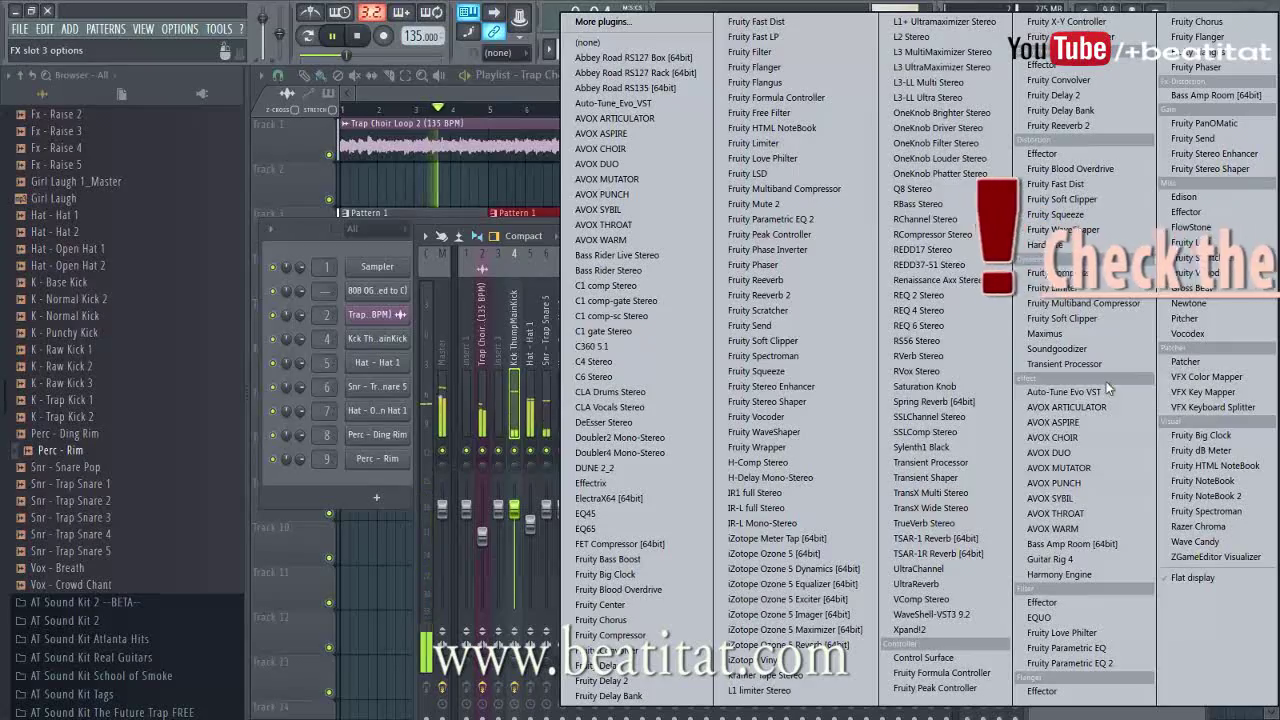
left_click(1106, 337)
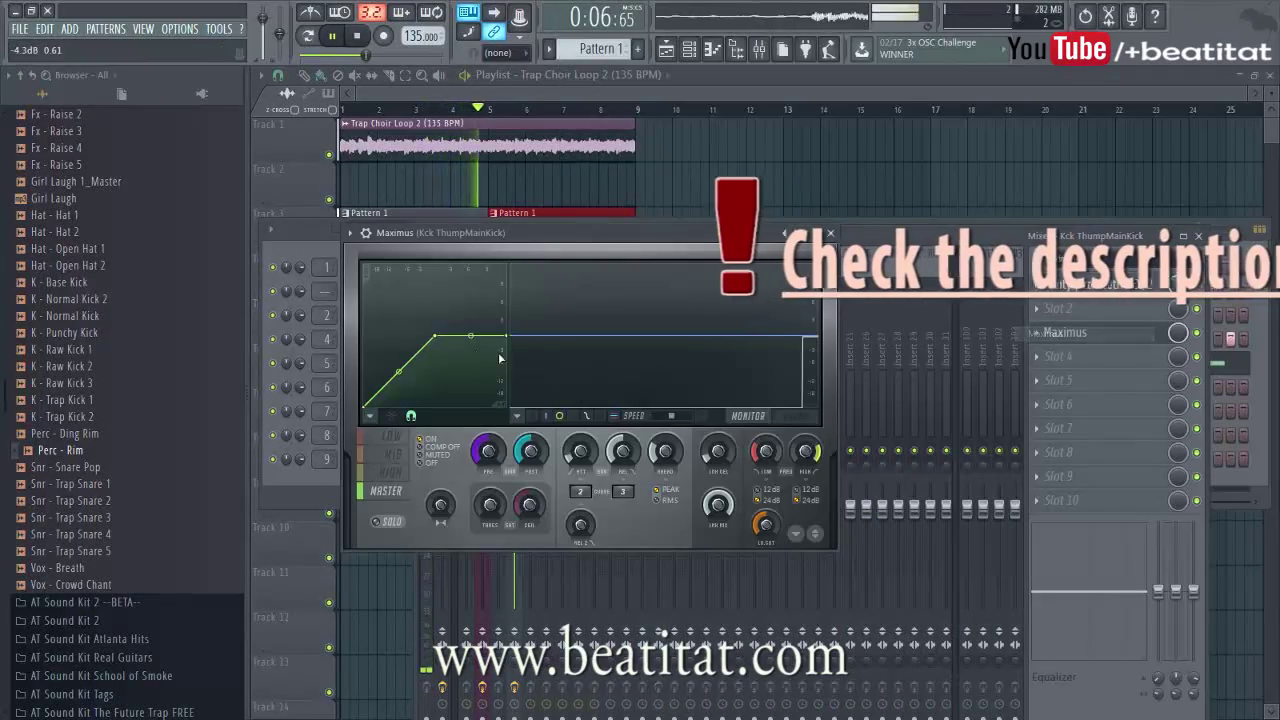
left_click(351, 232)
mouse_move(380, 279)
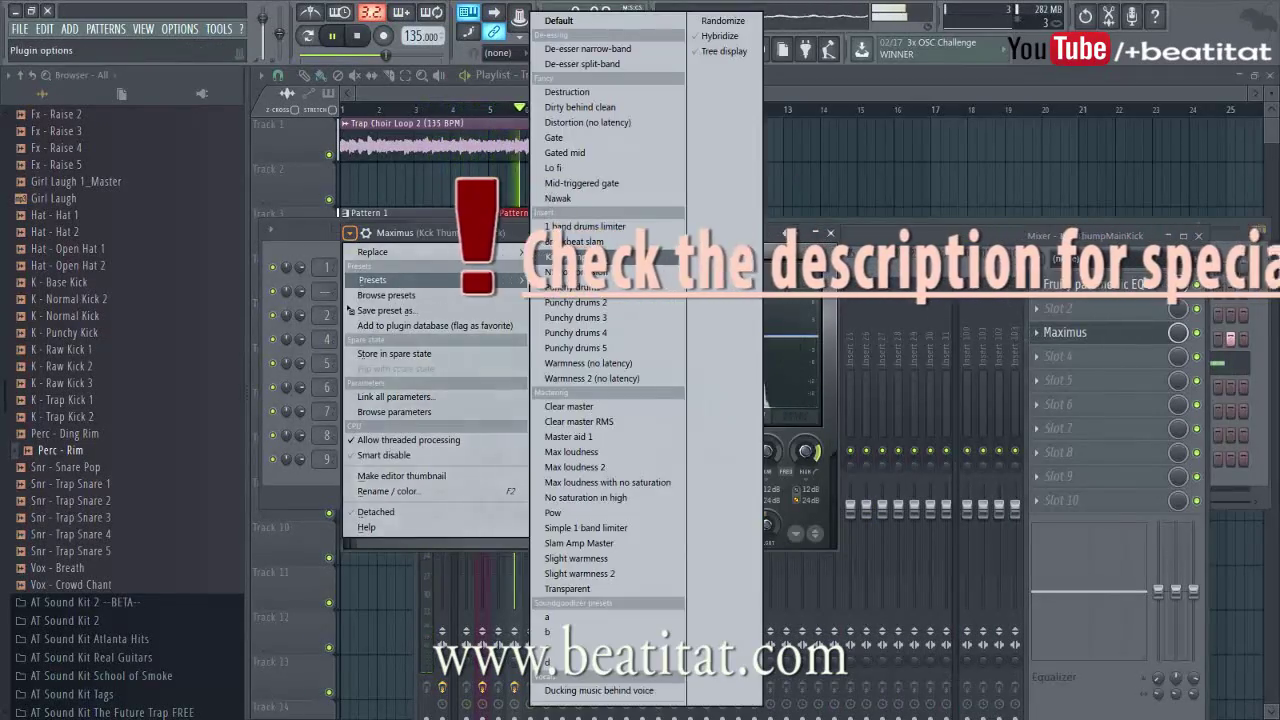
left_click(578, 257)
left_click(388, 474)
left_click(436, 463)
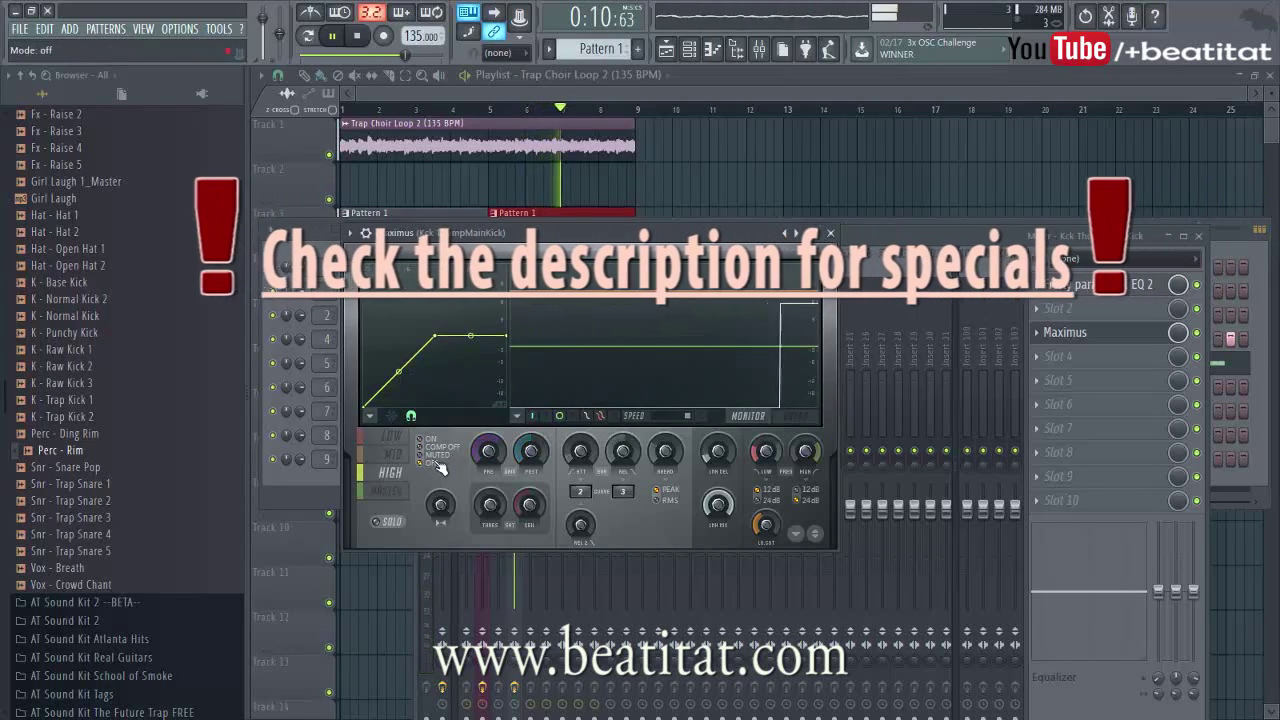
left_click(393, 453)
left_click(394, 437)
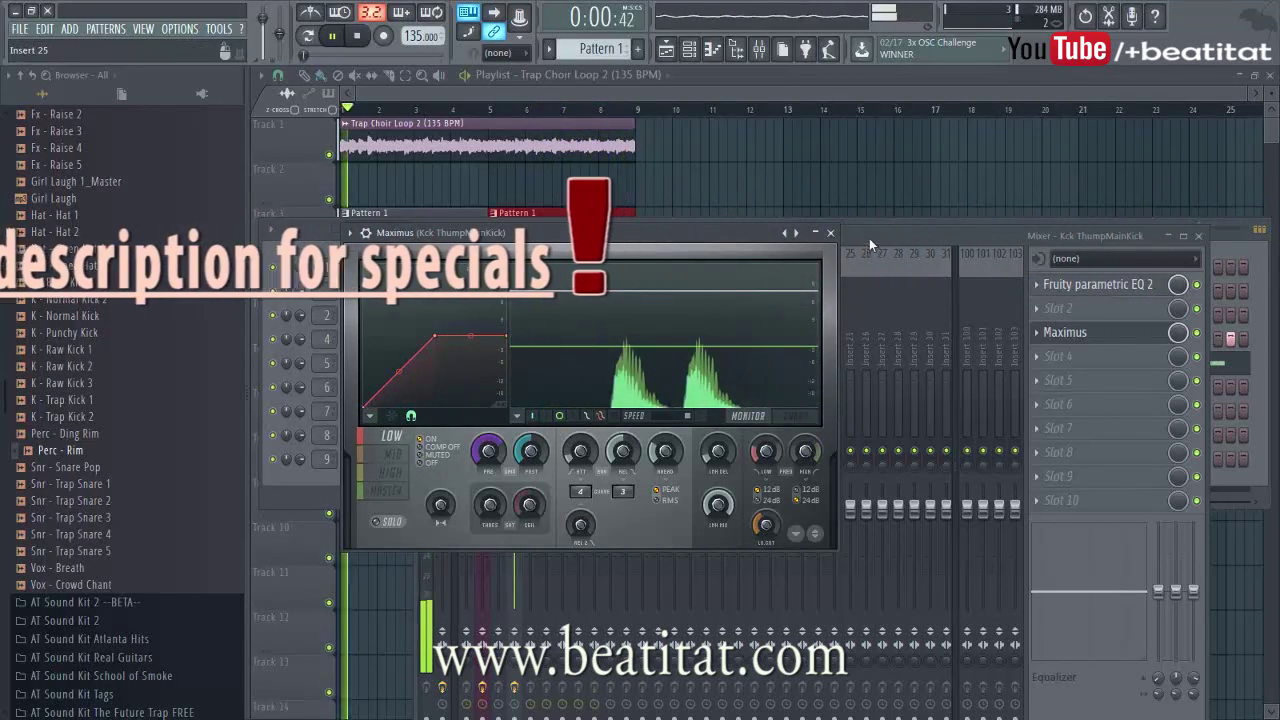
left_click(830, 232)
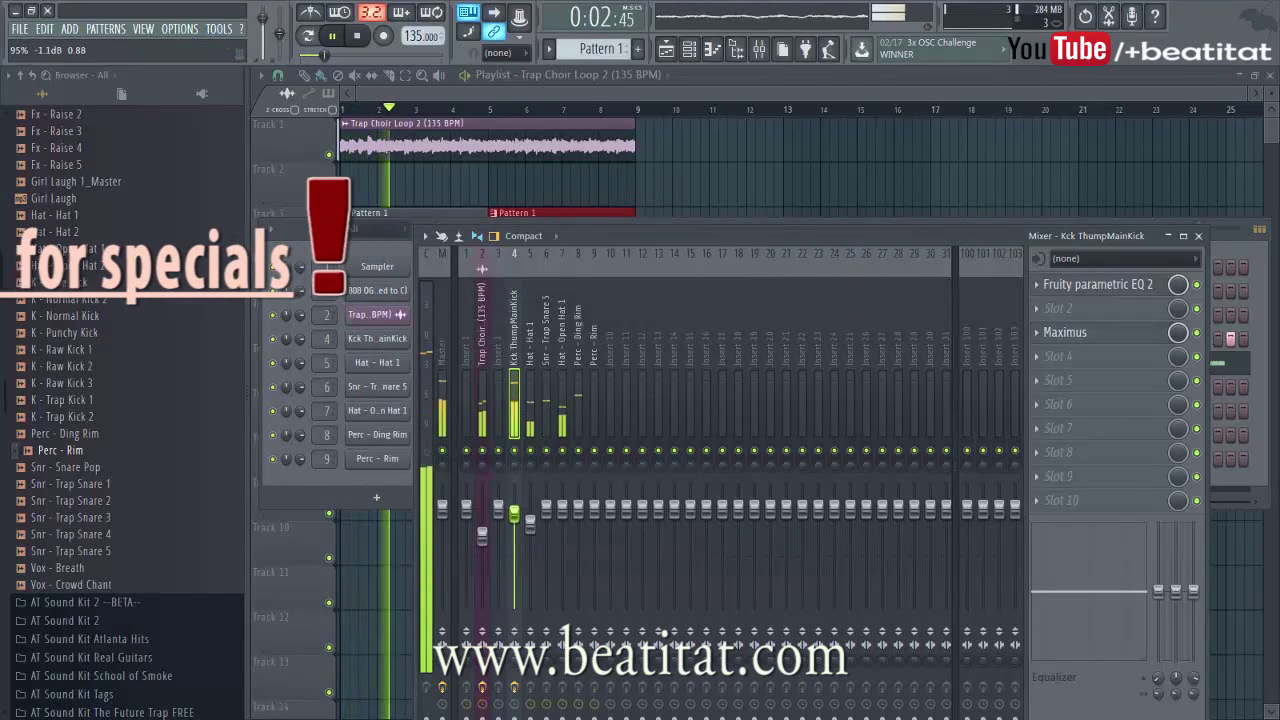
Step: Trim the kick track's volume to about -1.1 dB and lower the hi-hat track's volume further
left_click(533, 424)
left_click(545, 428)
left_click_drag(528, 522, 530, 529)
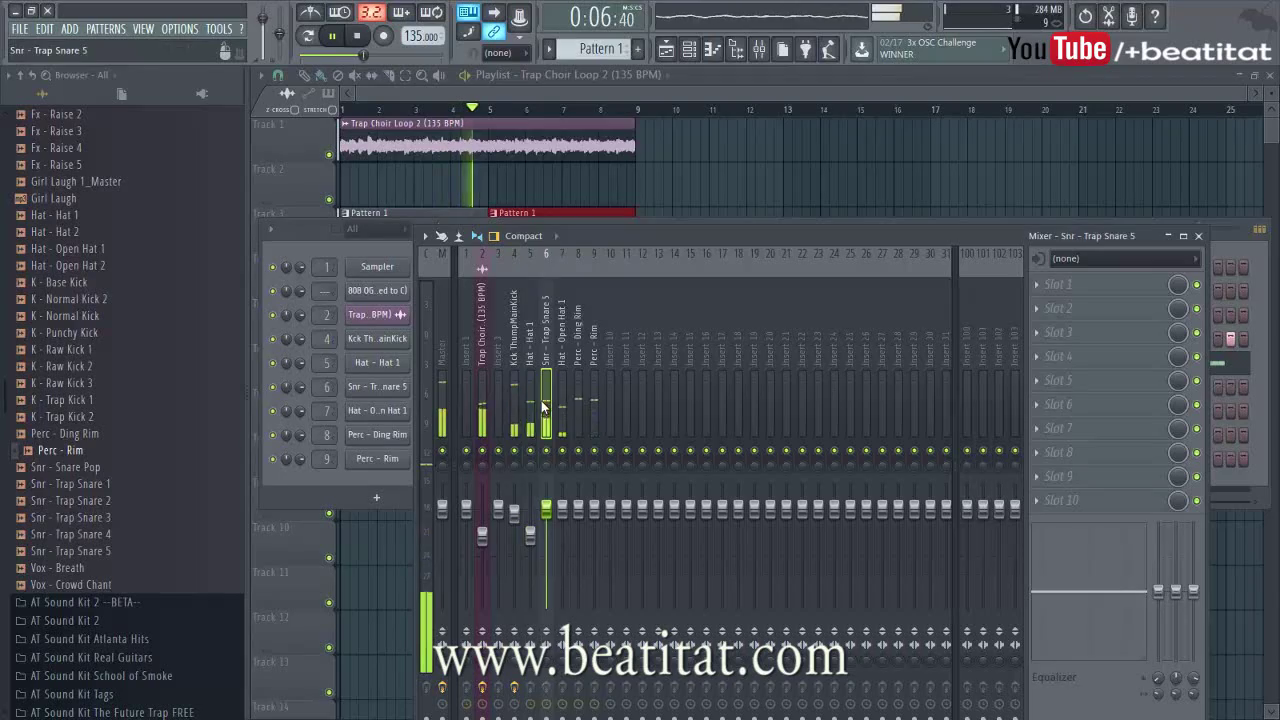
Step: Add Fruity Parametric EQ 2 to the snare track, cutting the lows and top end and slightly boosting bands 5 and 6
left_click(1042, 310)
left_click(1104, 665)
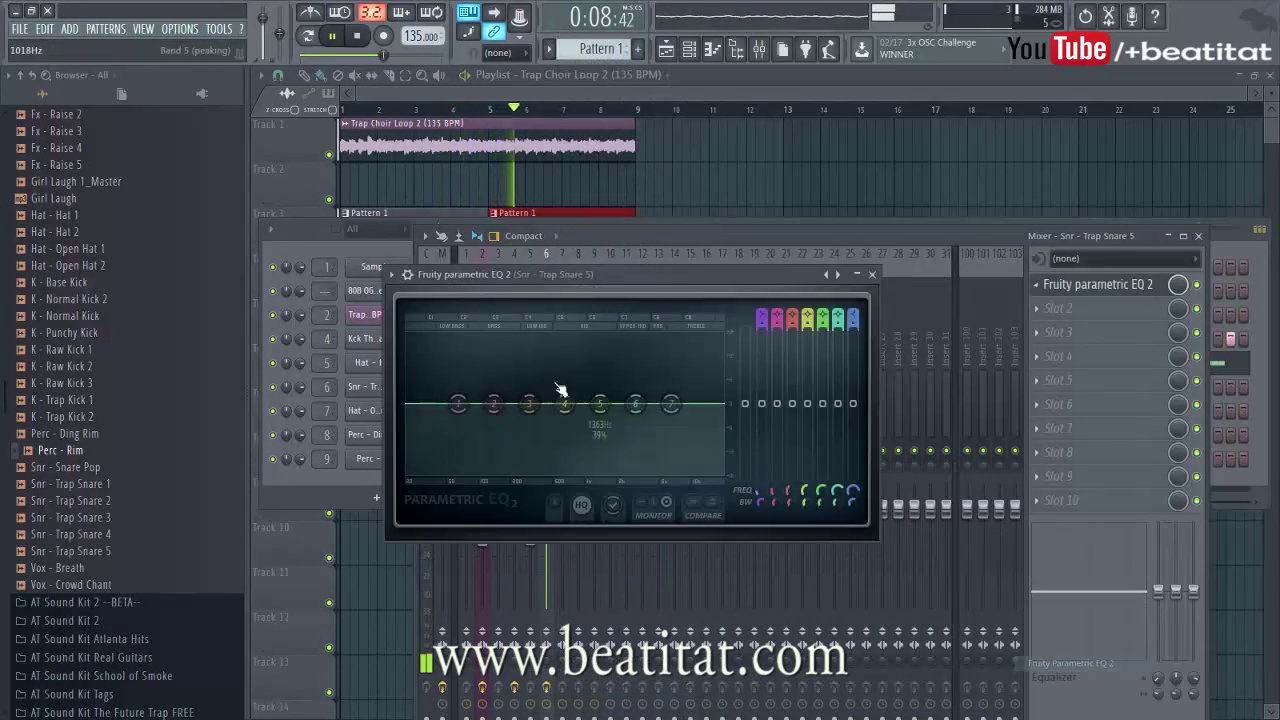
left_click_drag(459, 406, 497, 424)
left_click_drag(635, 404, 594, 398)
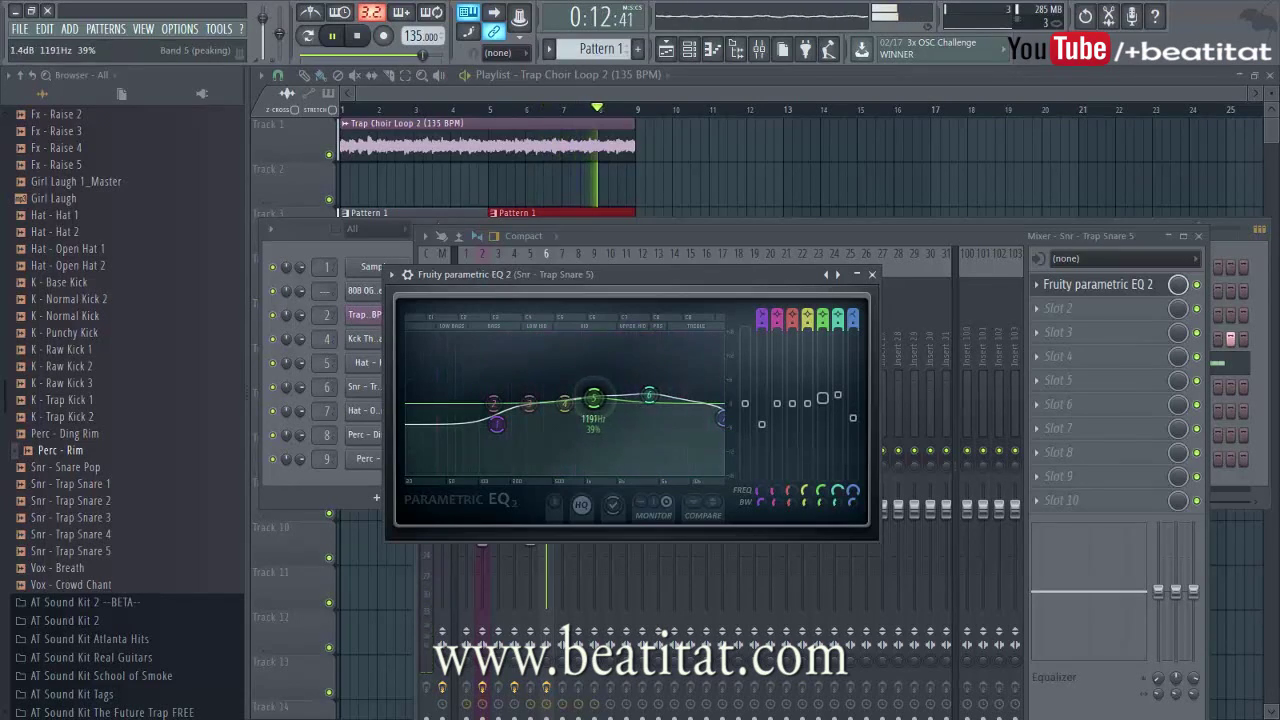
left_click(872, 274)
Step: Load Saturation Knob into slot 3 of the snare track and set its saturation to about 2.0
left_click(1070, 332)
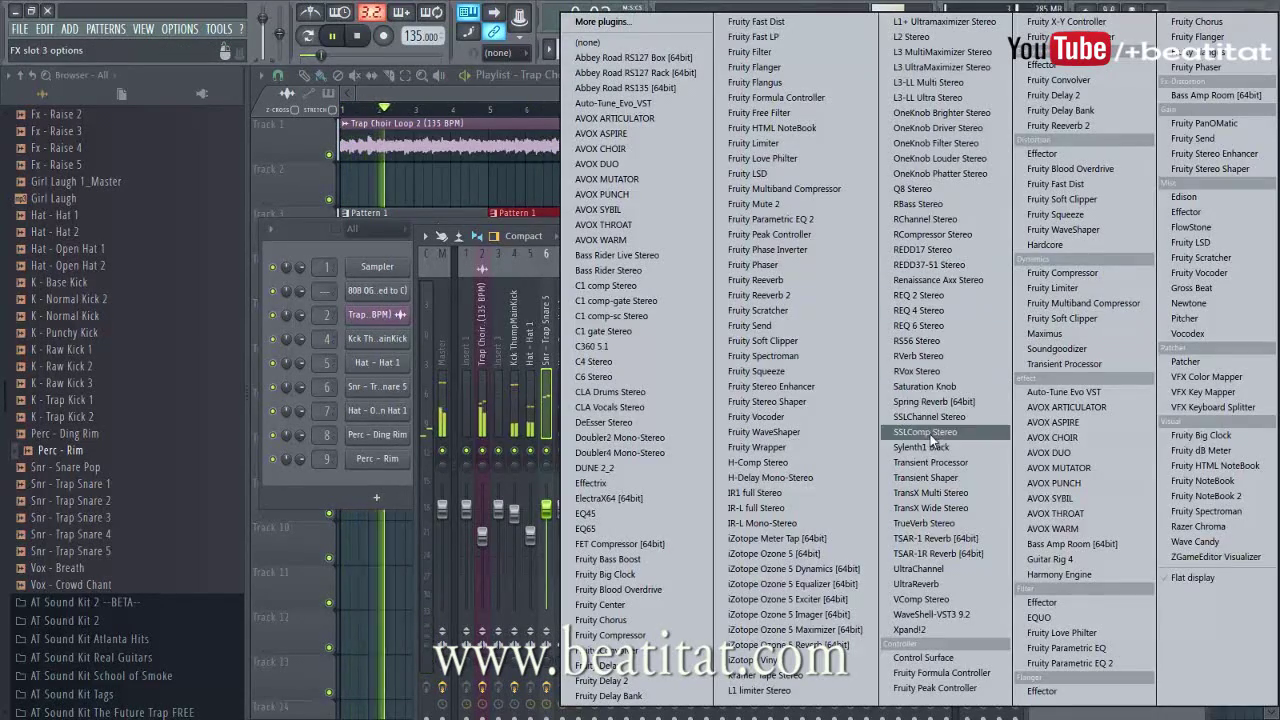
left_click(945, 389)
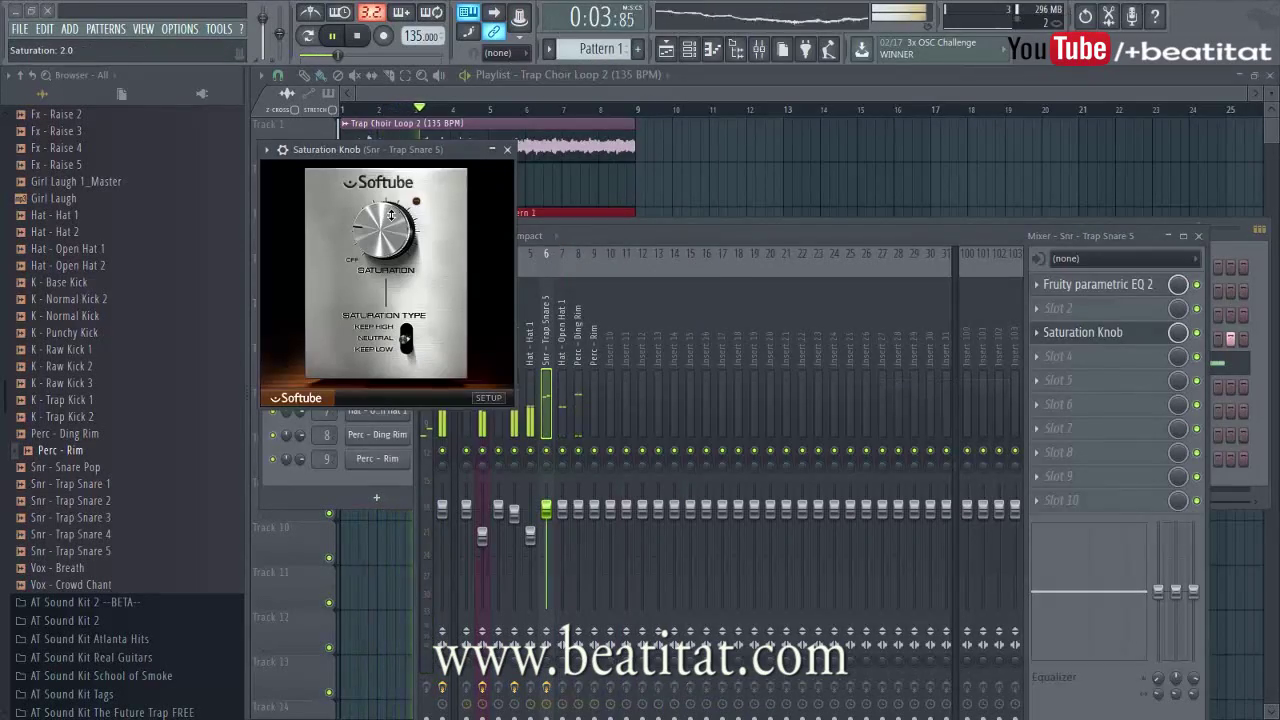
left_click(508, 150)
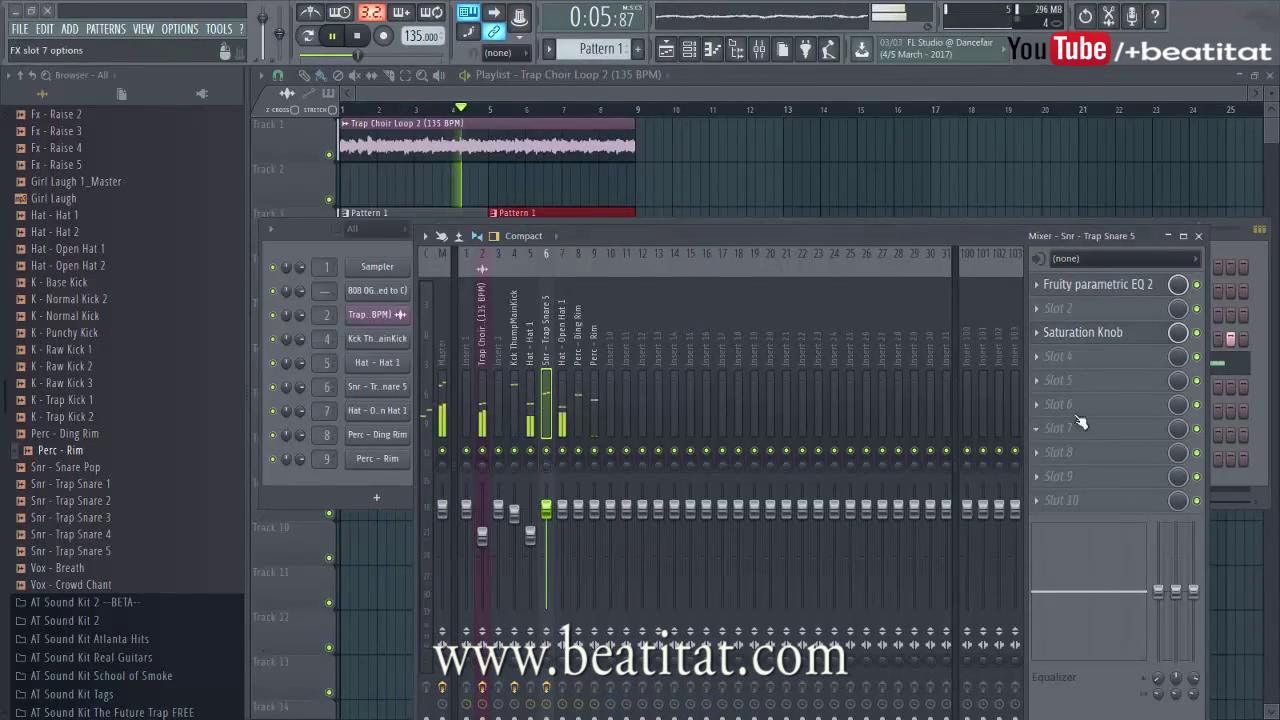
Step: Load Fruity Reeverb 2 into slot 5 of the snare track and reduce its mix level to about 42%
left_click(1070, 380)
left_click(1145, 465)
left_click_drag(1178, 380, 1178, 420)
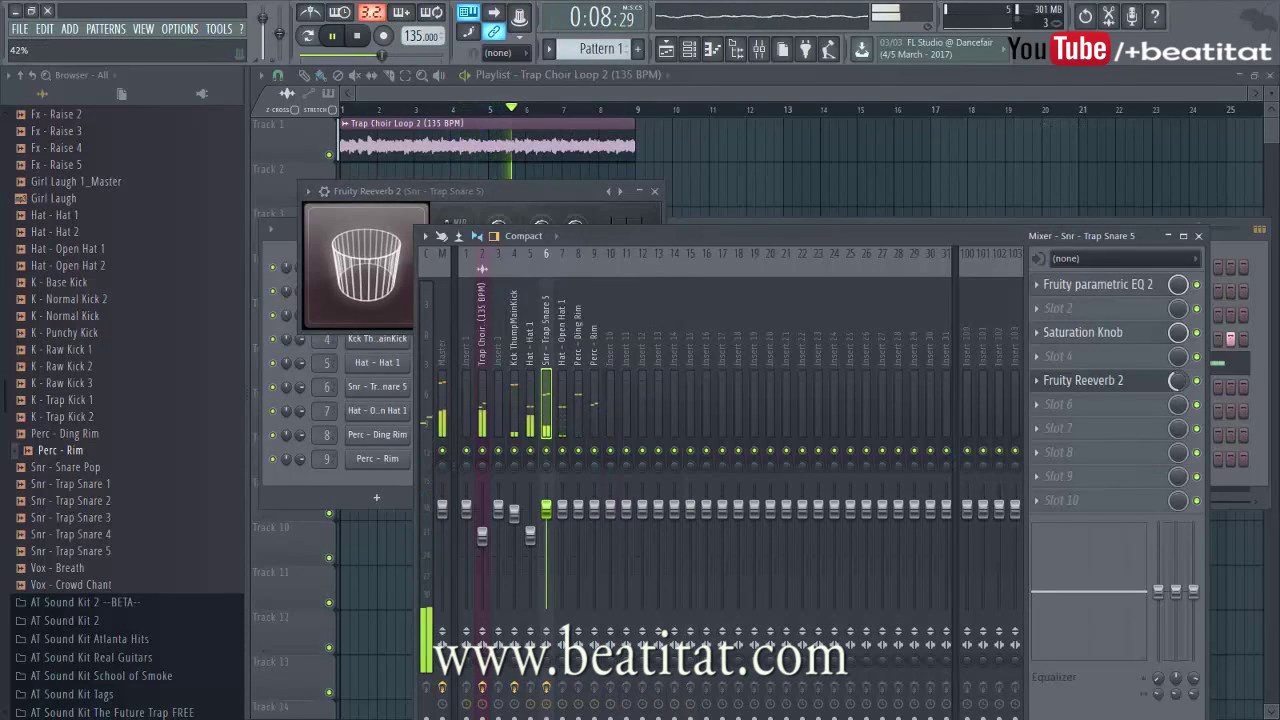
left_click(655, 191)
right_click(681, 186)
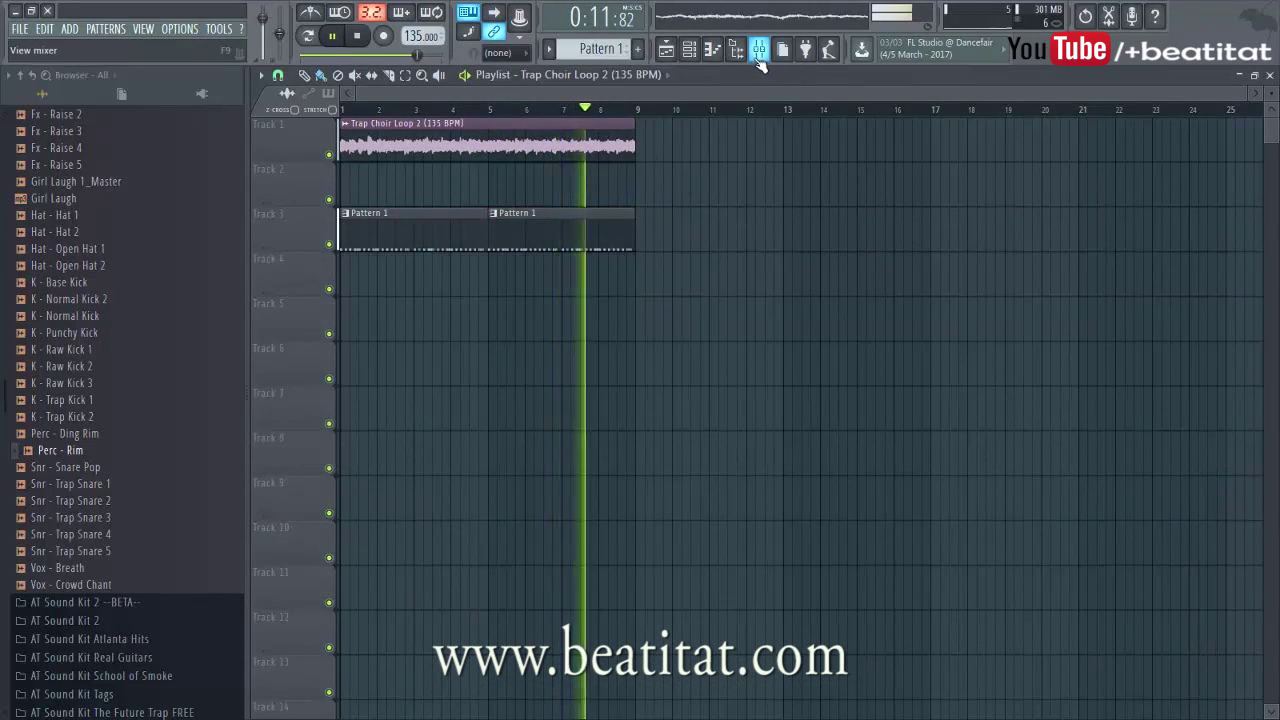
double_click(431, 214)
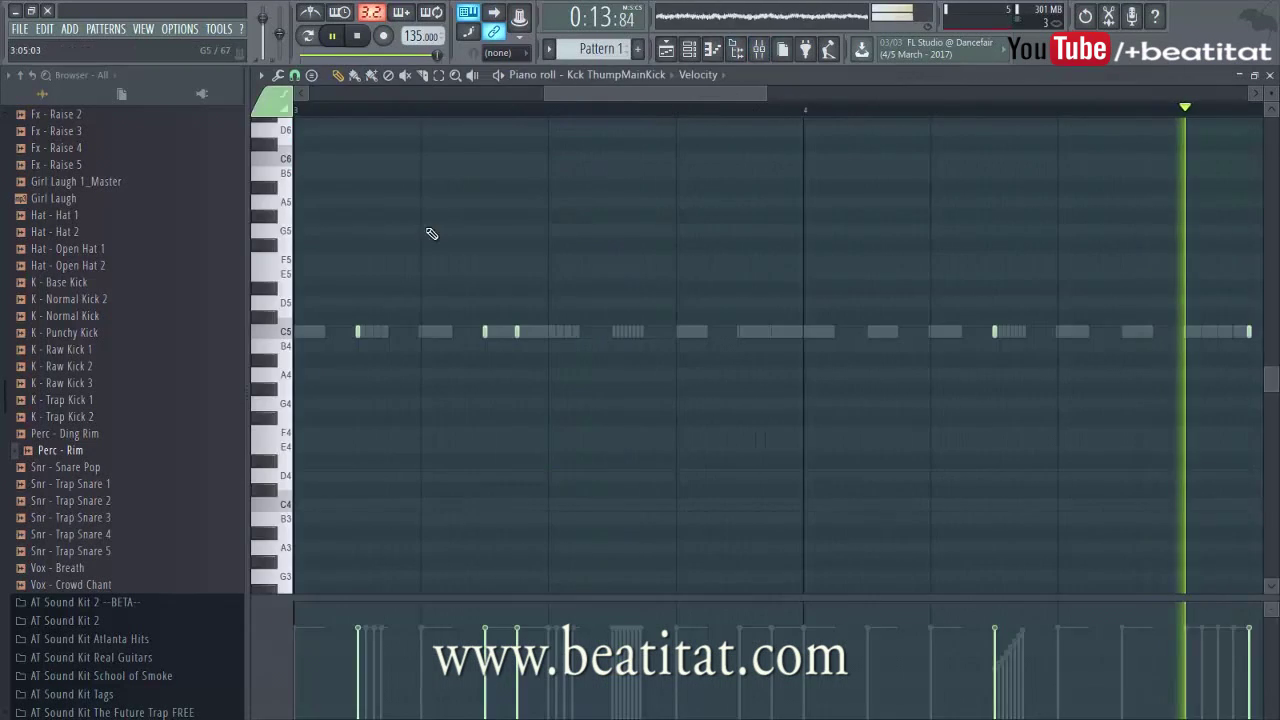
key("Escape")
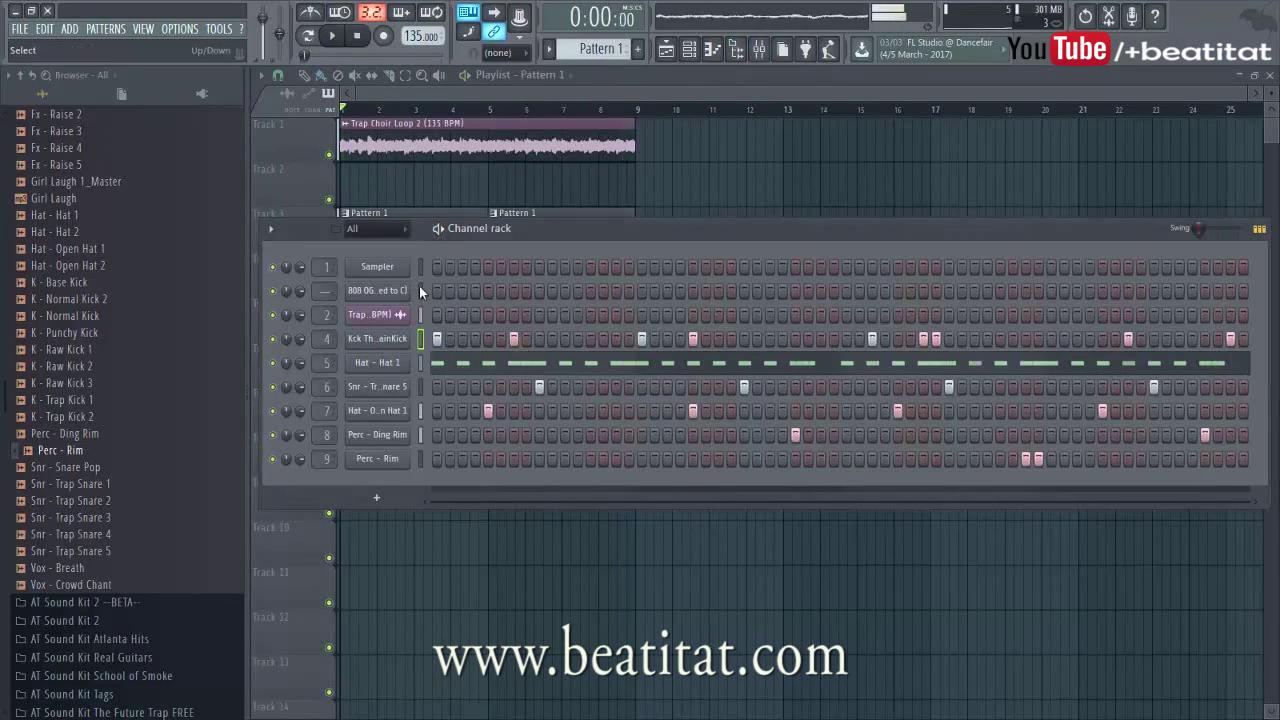
left_click(556, 202)
double_click(570, 226)
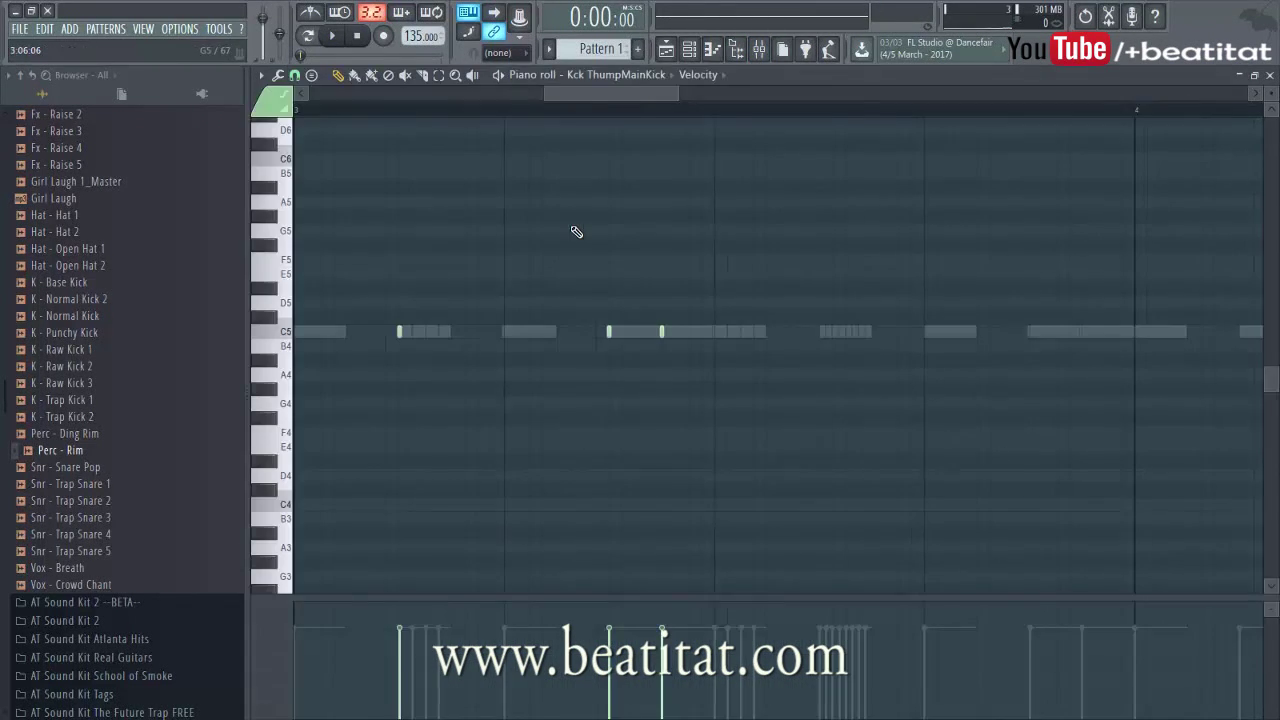
key("Escape")
Step: Rename Pattern 1 as Drums
key("F2")
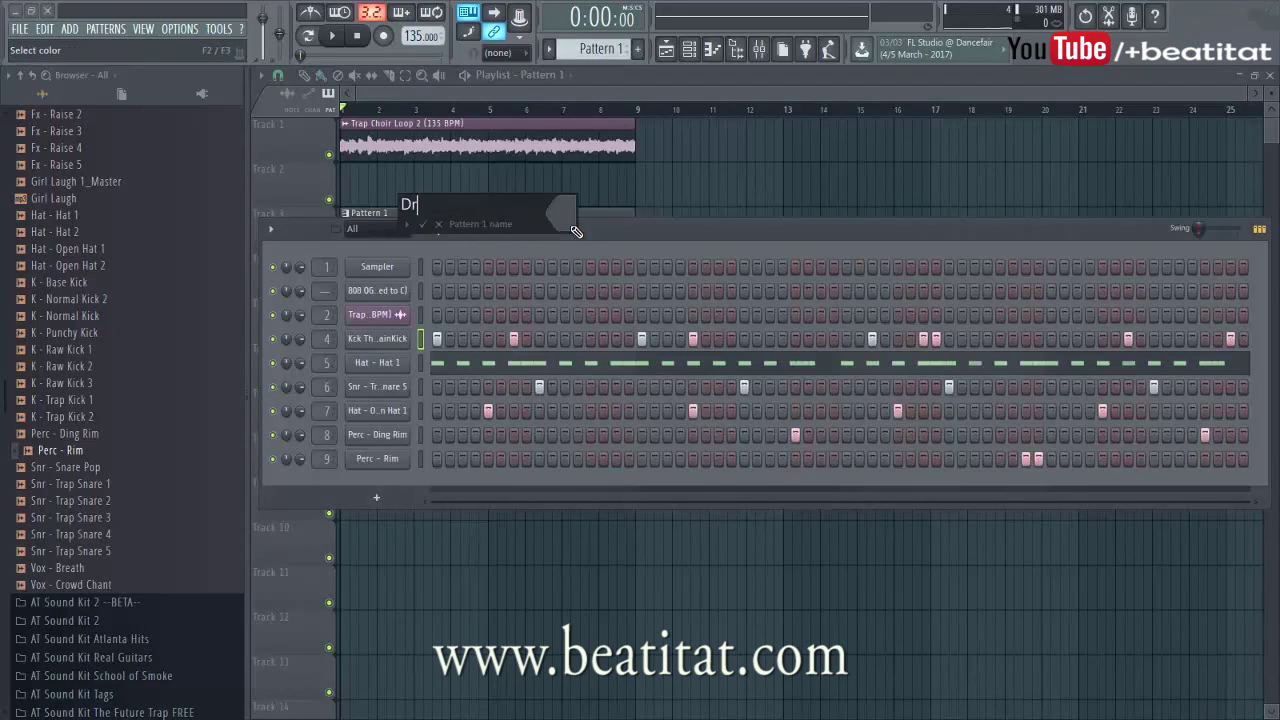
type("Drums")
key("Return")
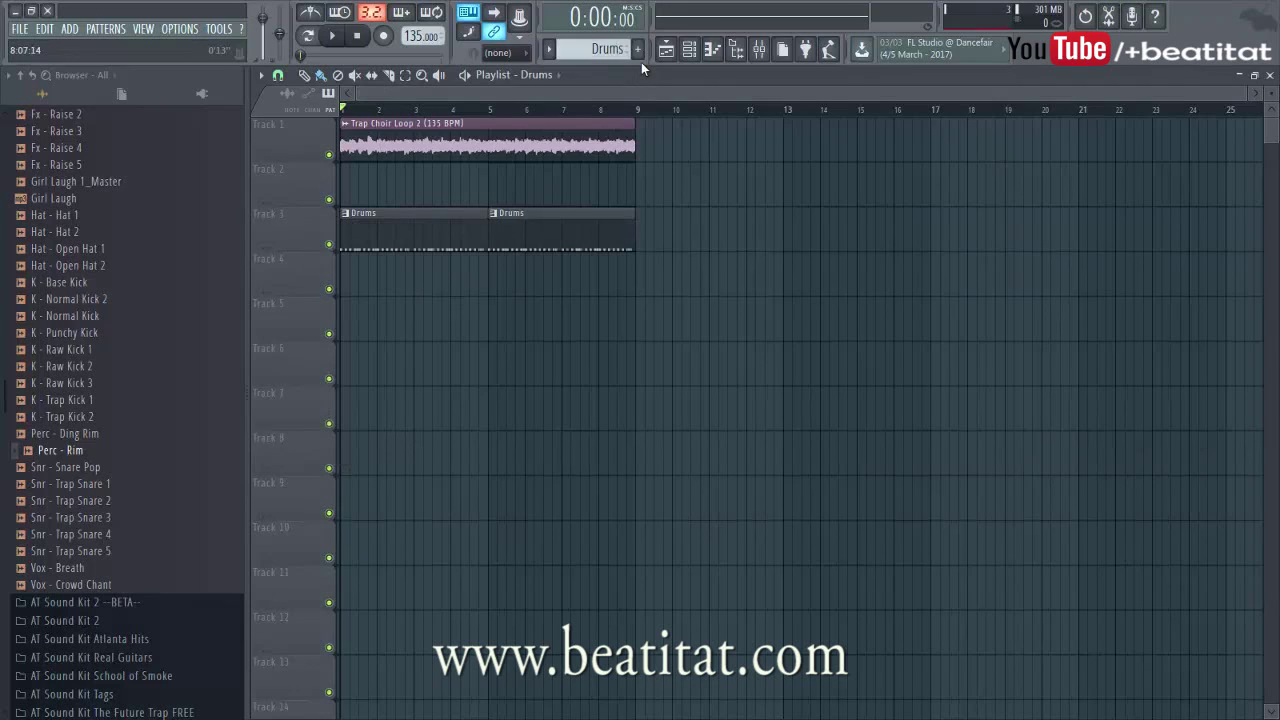
Step: Create a new pattern named 808s and place it as a four-bar clip at bar 1 on Track 4
left_click(638, 48)
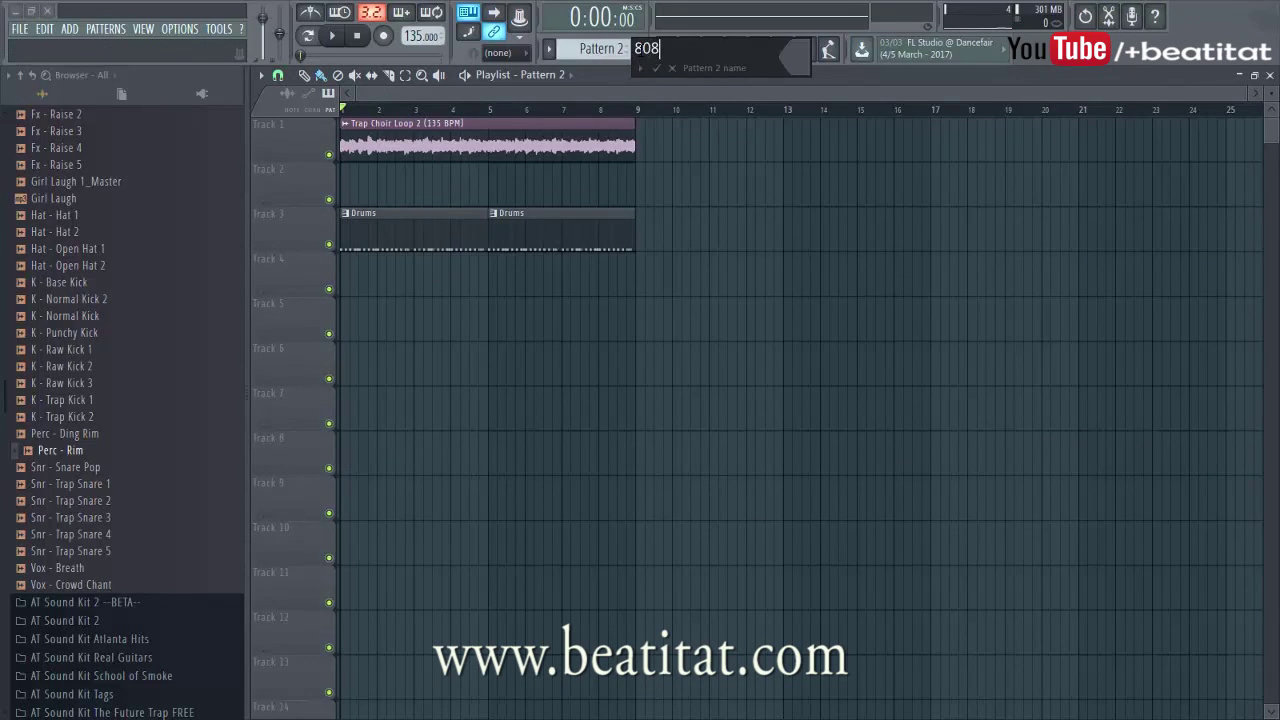
type("808s")
key("Return")
left_click_drag(435, 262, 474, 270)
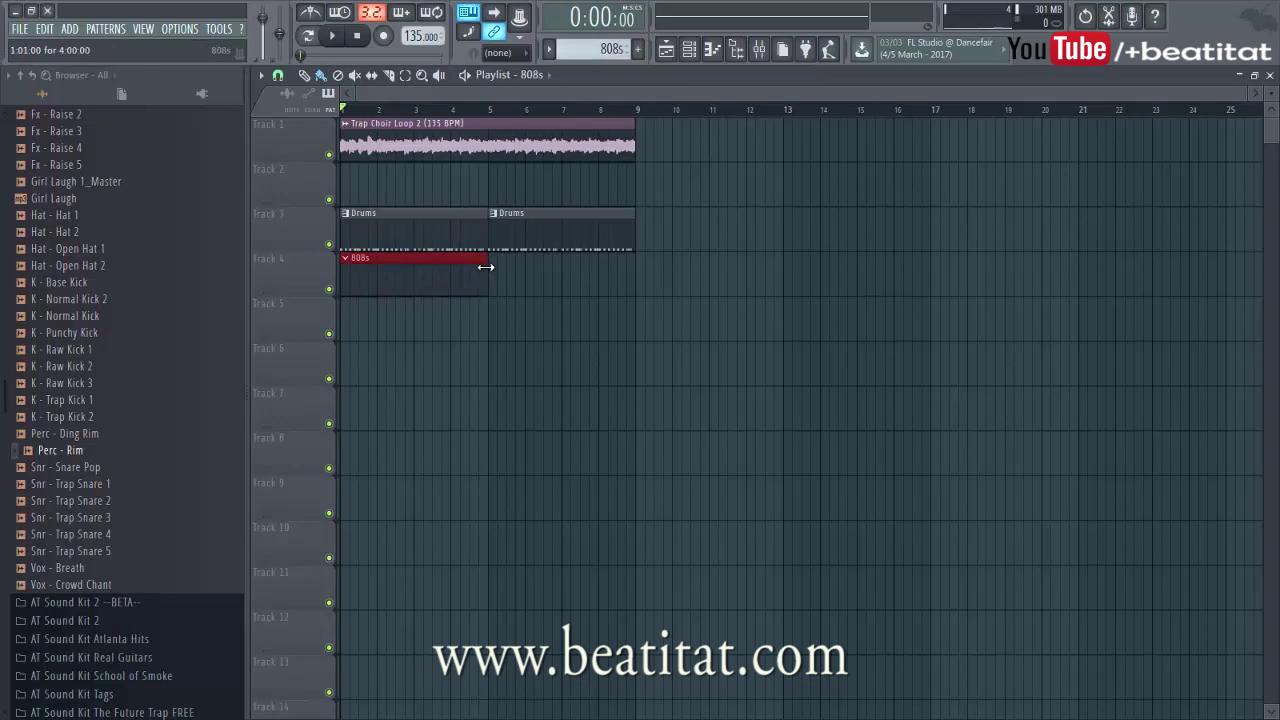
Step: Place a second 808s pattern clip at bar 5 on Track 4, directly after the first one
left_click(495, 270)
left_click(498, 286)
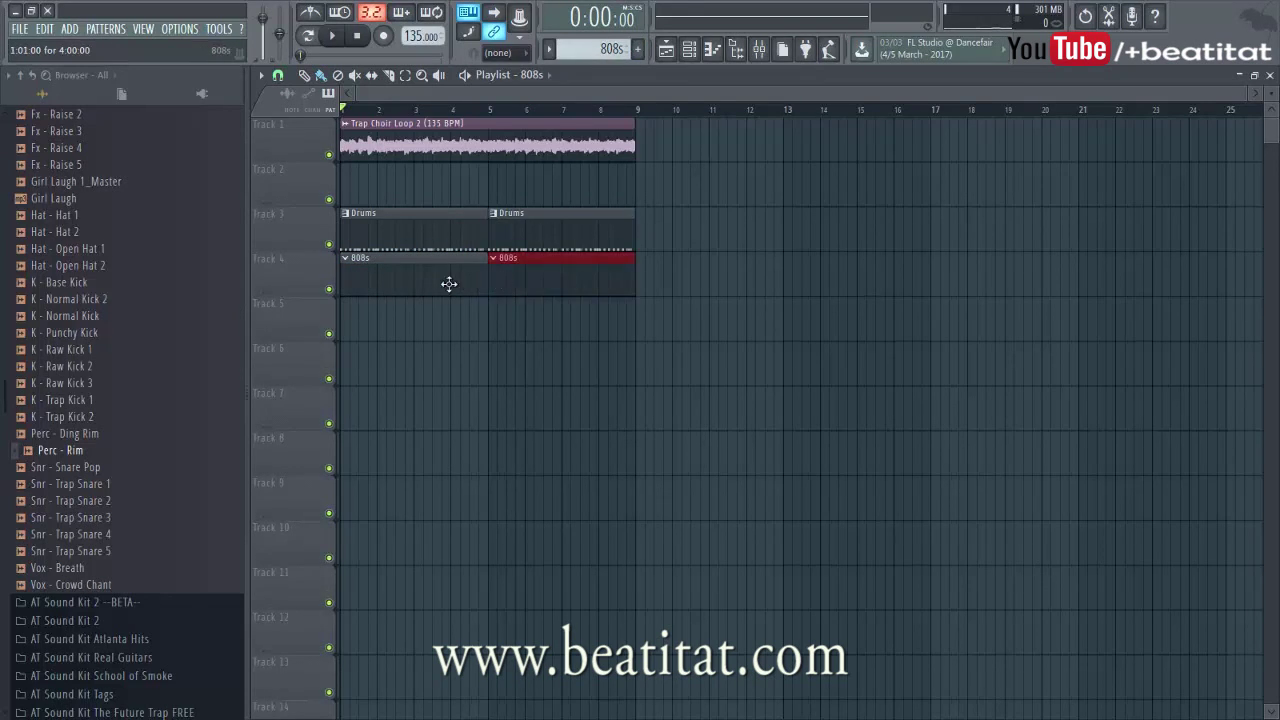
Step: Route the 808 OG (tuned to C) channel to mixer track 3 and set the channel to cut itself
double_click(443, 288)
left_click(404, 291)
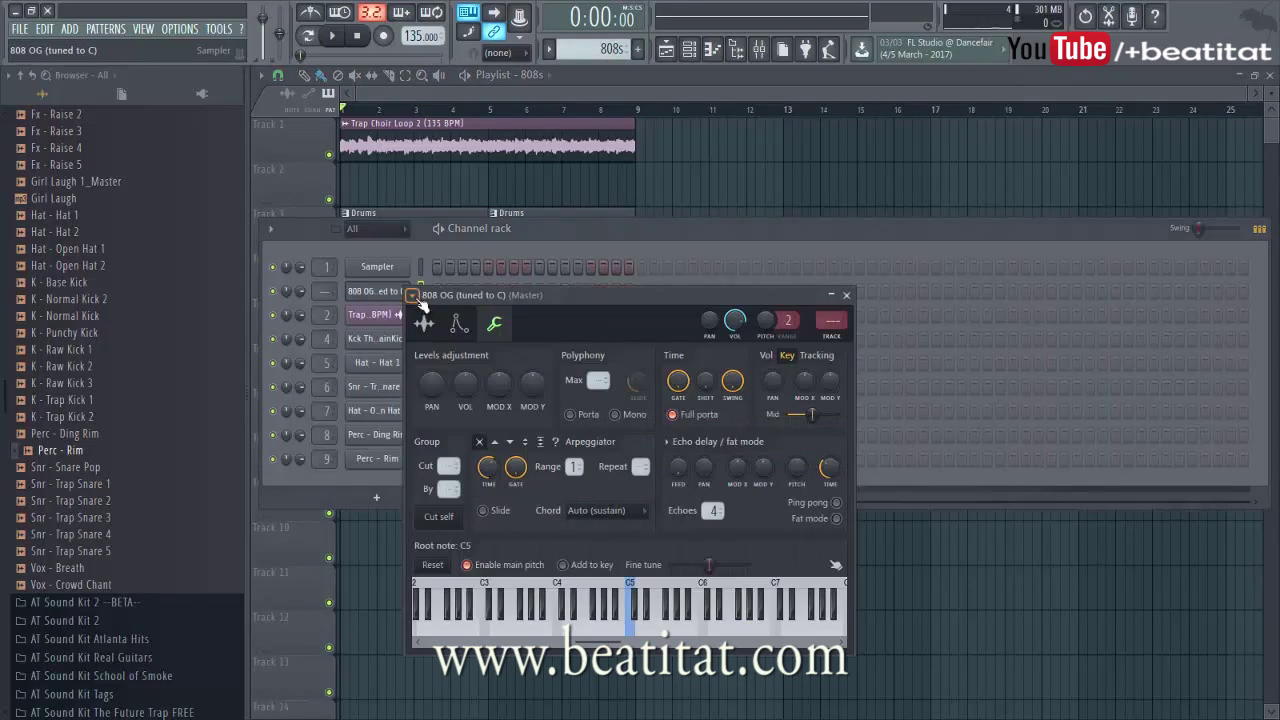
left_click(843, 336)
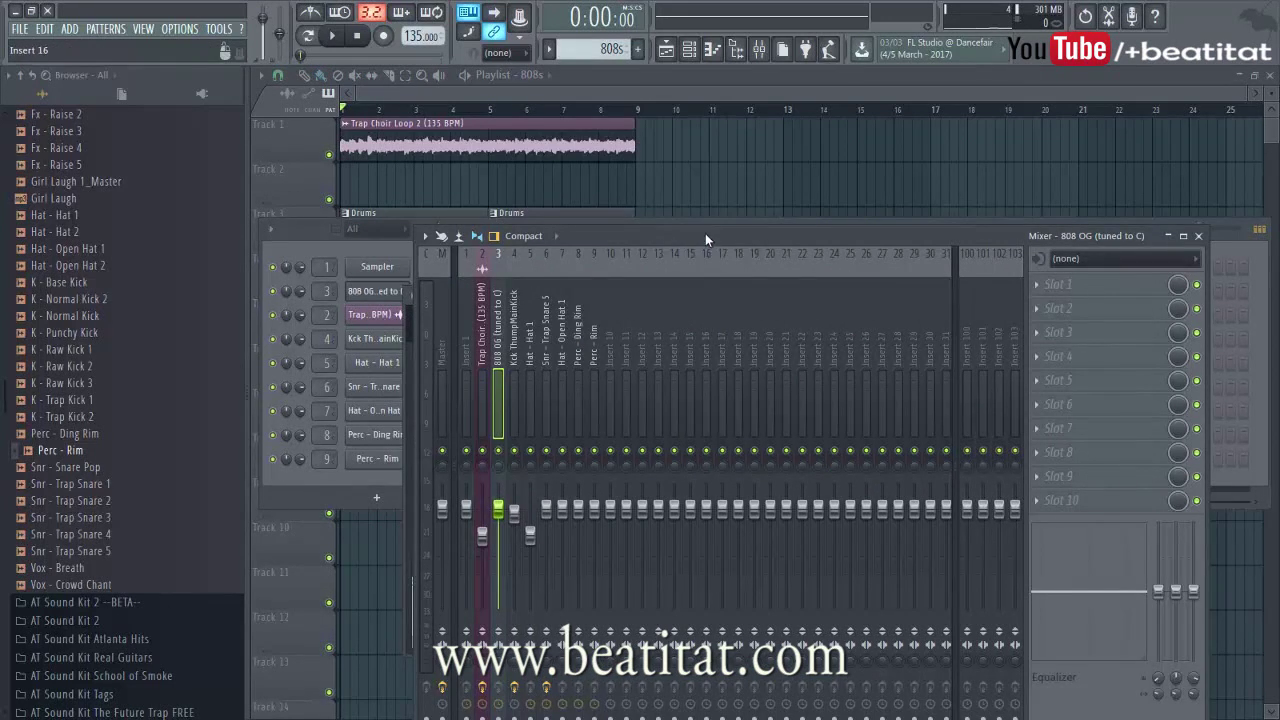
left_click_drag(705, 235, 834, 218)
left_click(356, 291)
left_click(356, 291)
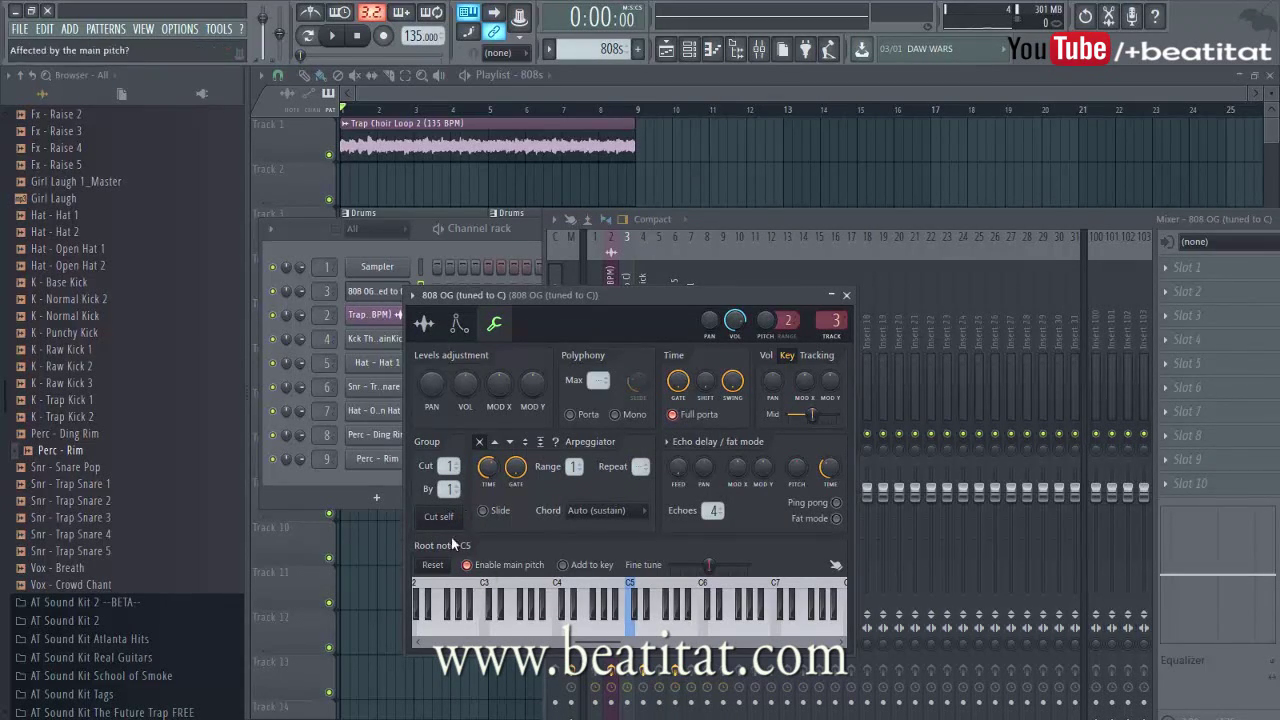
Step: Audition the 808 OG sample at several pitches below and above its C5 root note
left_click(610, 612)
left_click_drag(681, 610, 594, 636)
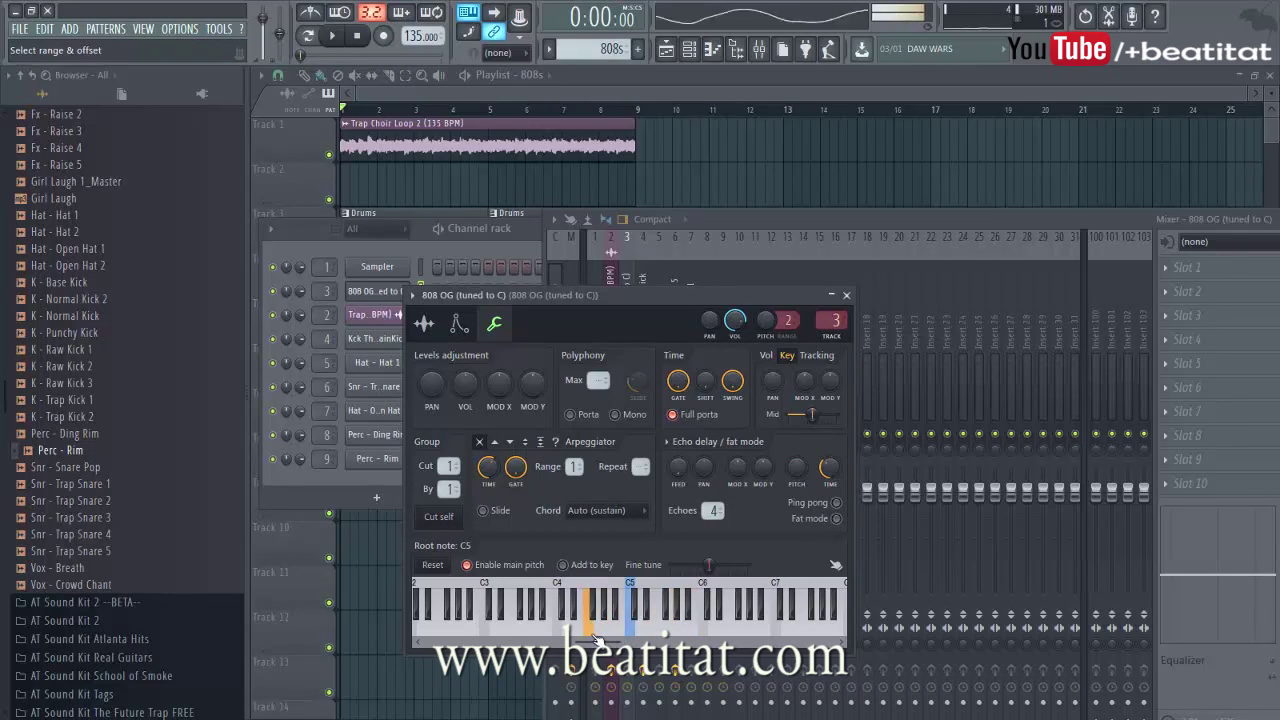
left_click(612, 626)
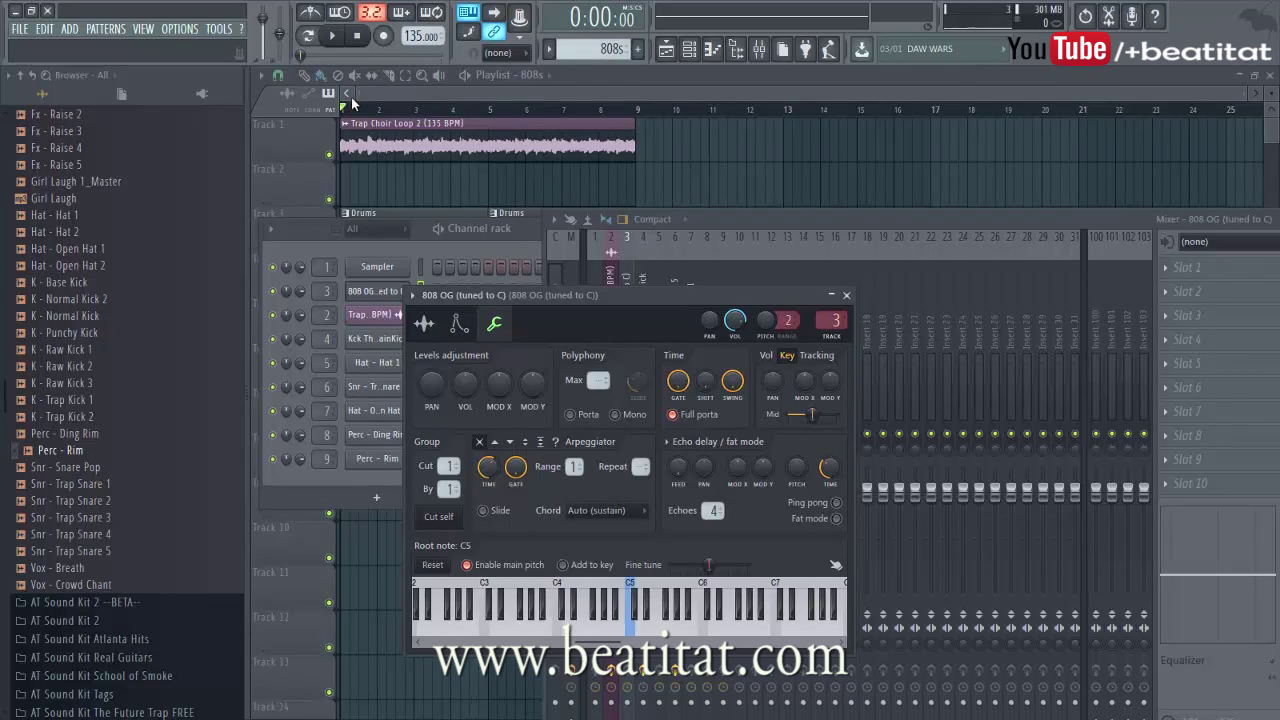
Step: Try the 808 OG's volume envelope with its attack at zero while auditioning notes, and switch the envelope off again
left_click(426, 323)
left_click(494, 328)
left_click(459, 323)
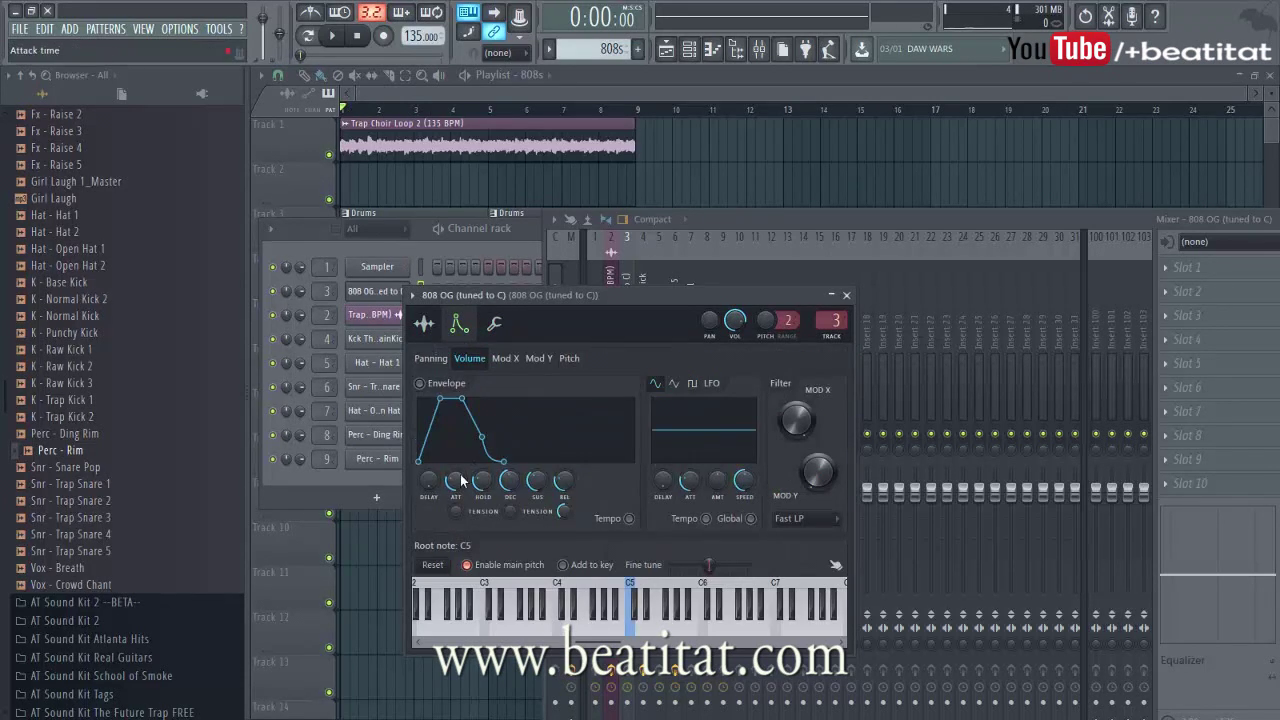
key("v")
key("v")
key("v")
left_click_drag(483, 481, 512, 503)
key("v")
key("v")
key("v")
key("v")
key("x")
key("x")
key("c")
key("c")
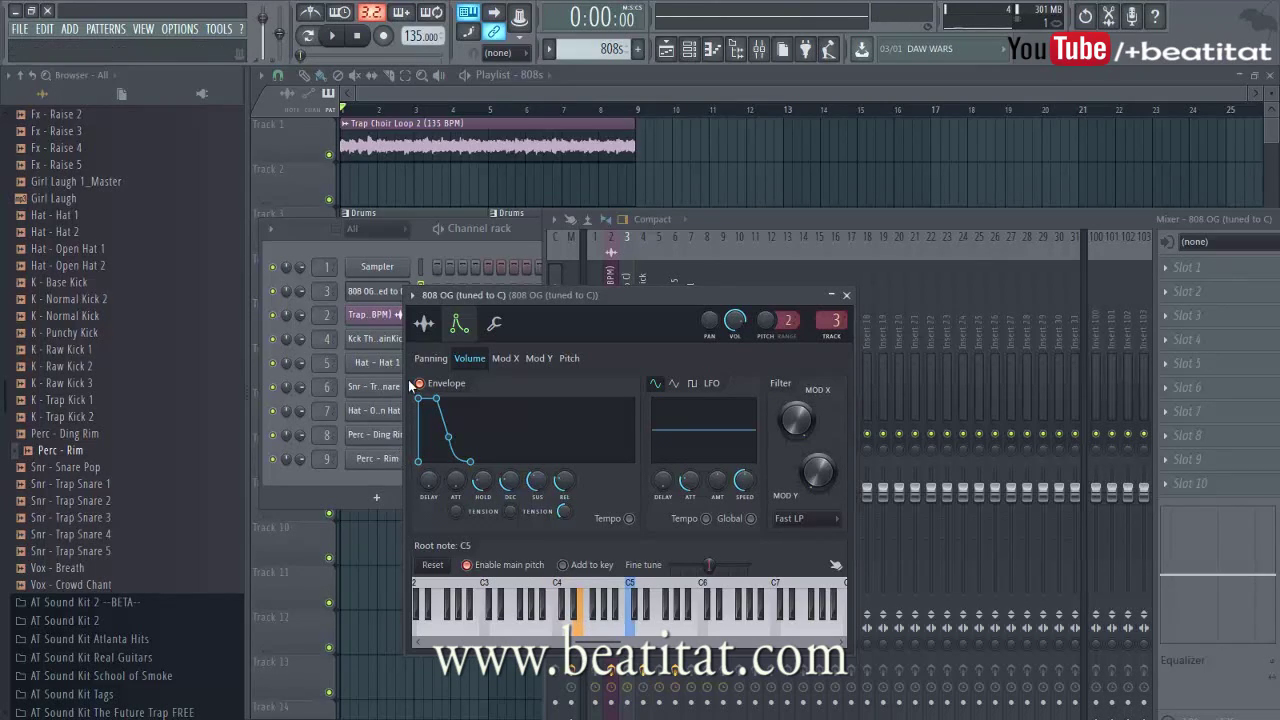
key("b")
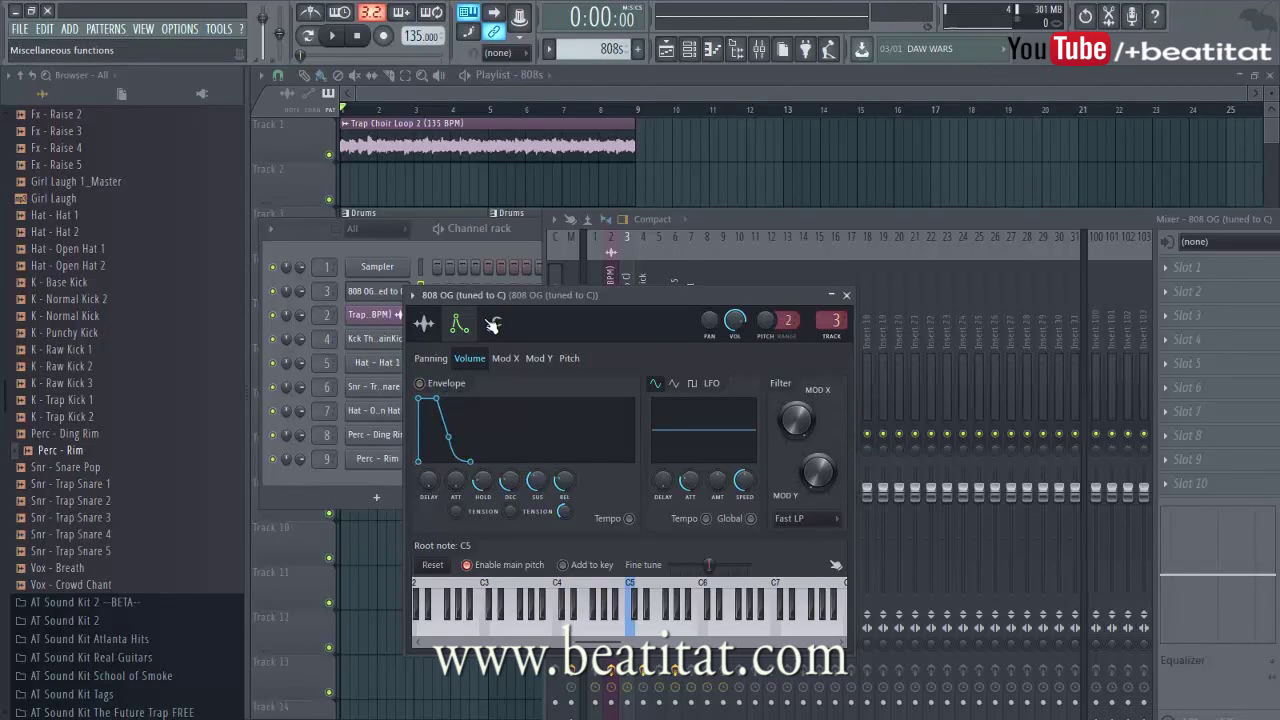
left_click(493, 325)
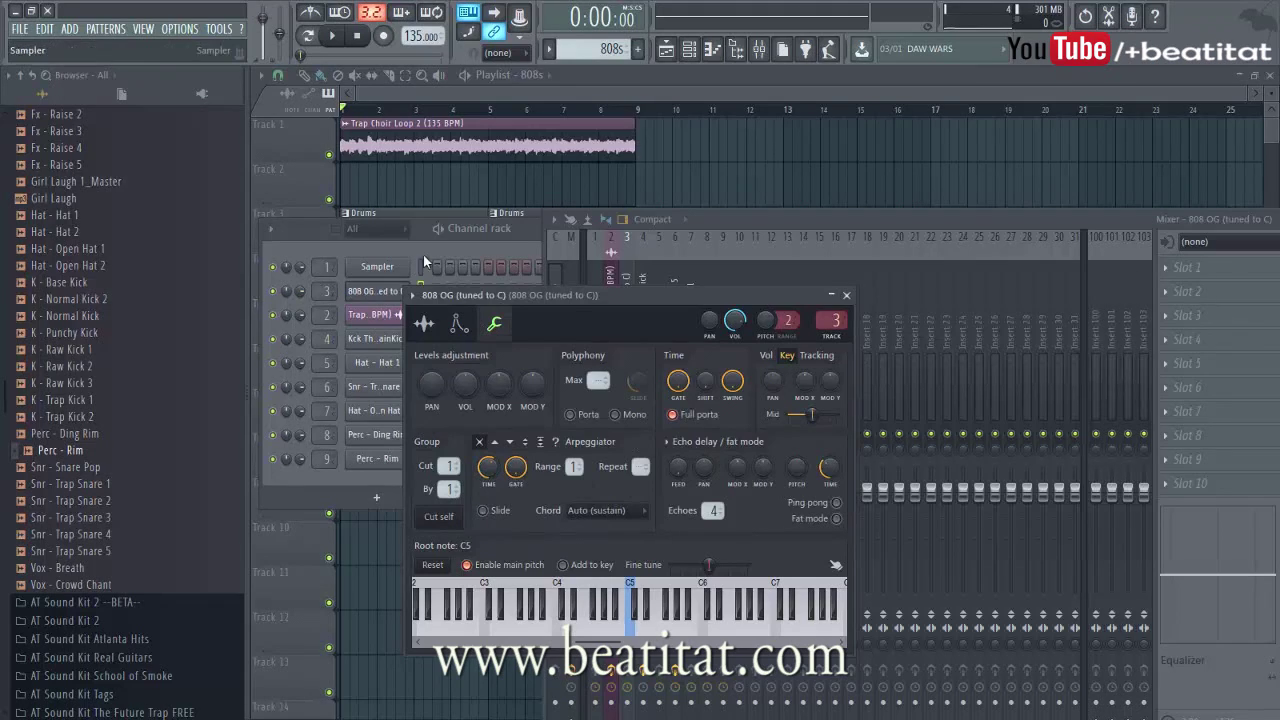
left_click(483, 226)
right_click(560, 161)
key("ctrl+z")
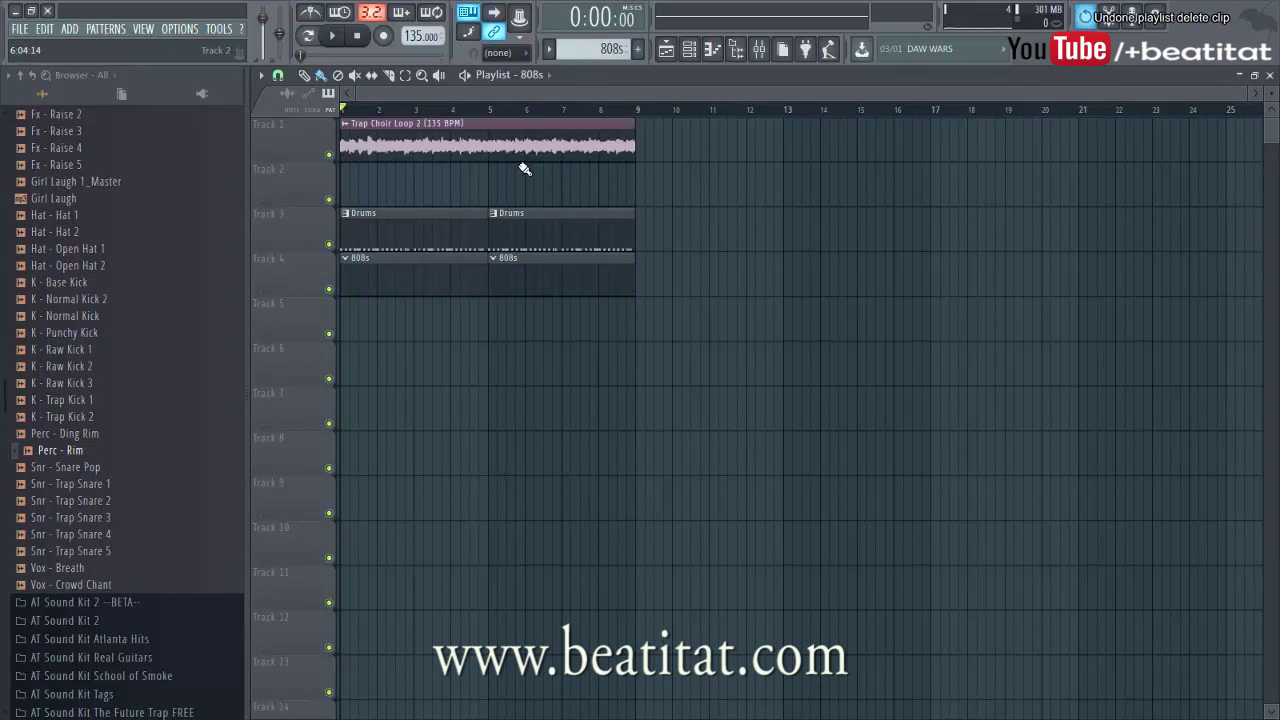
Step: Open the Trap Choir Loop 2 sample in Edison, detect its pitch regions and read the notes at its start
double_click(521, 139)
right_click(396, 434)
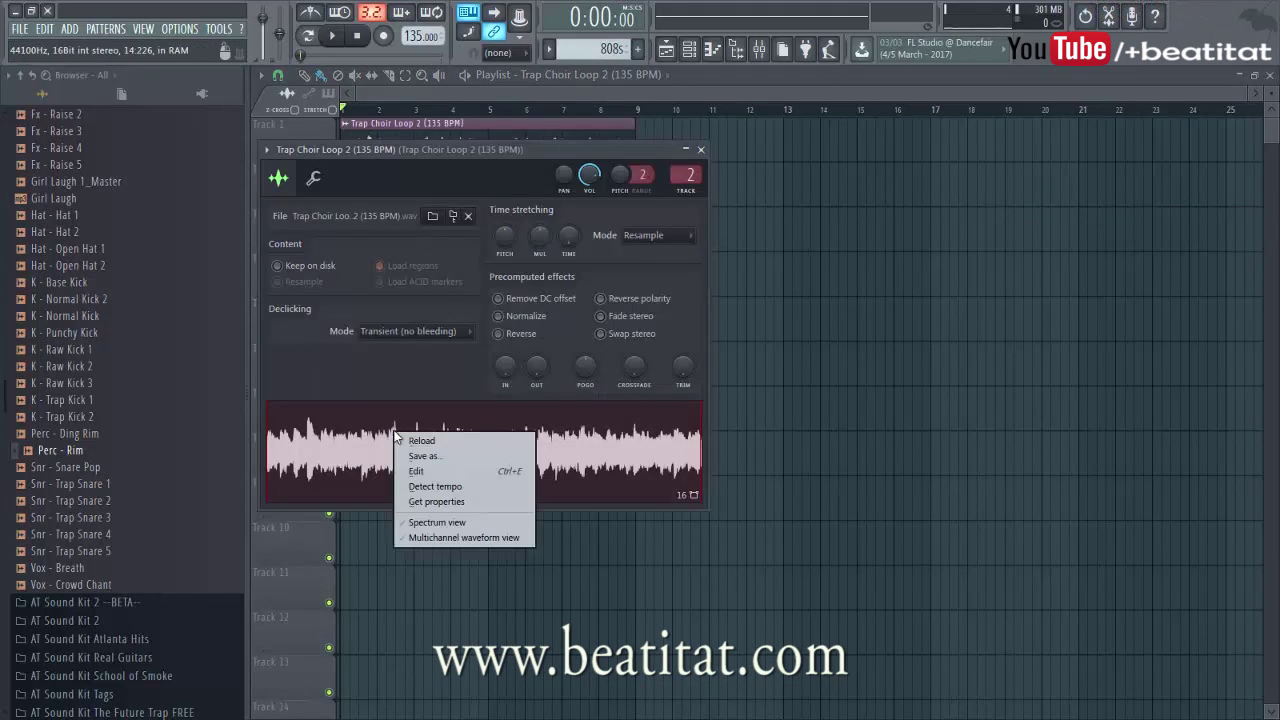
left_click(470, 473)
right_click(473, 464)
mouse_move(504, 541)
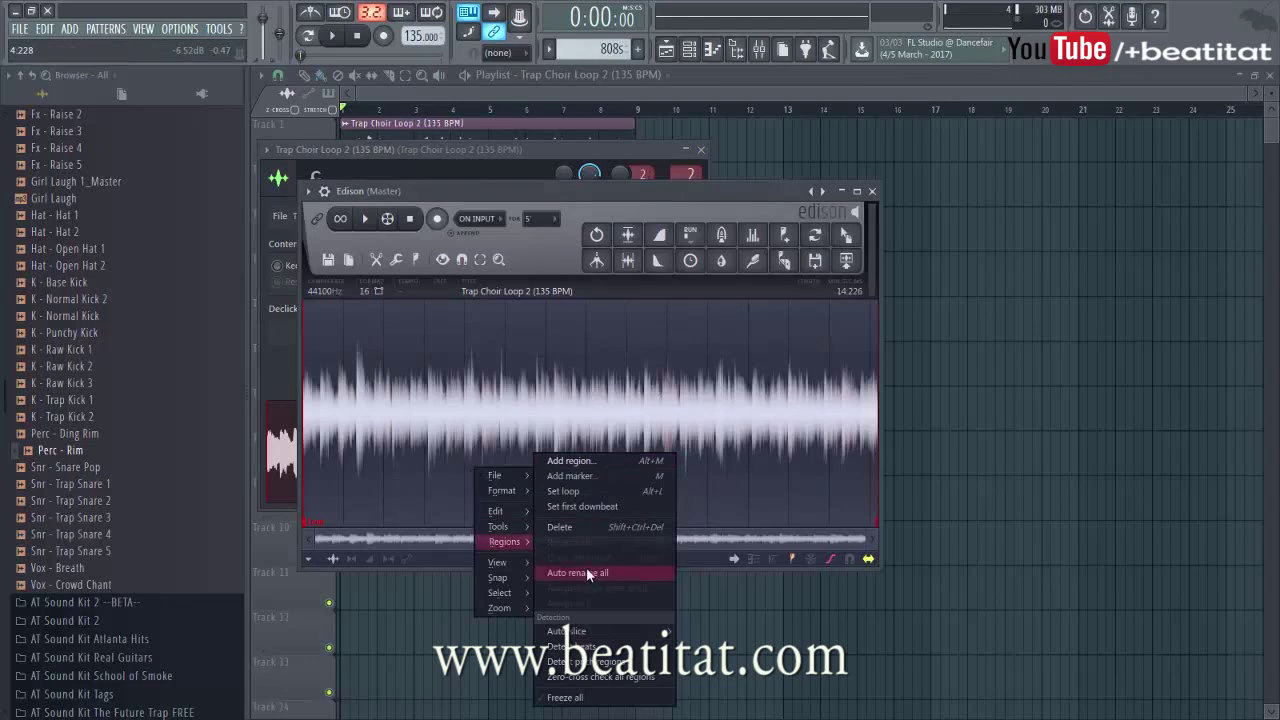
left_click(585, 662)
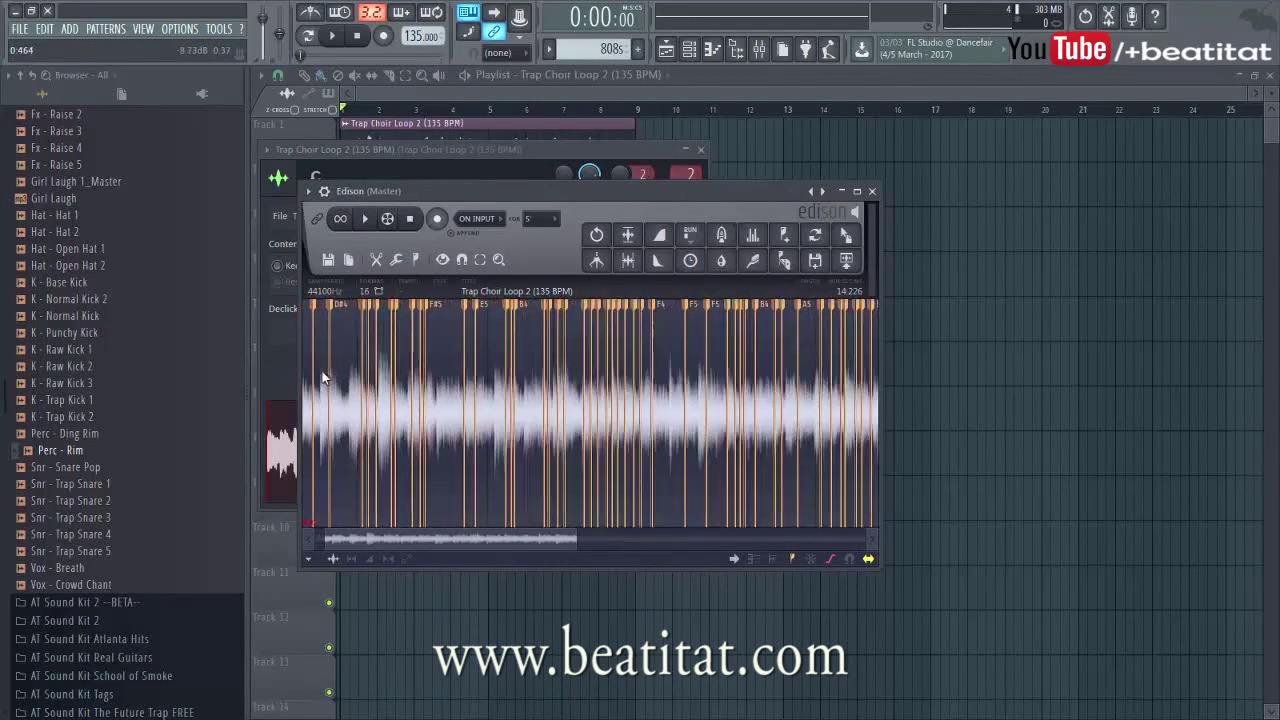
scroll(345, 410, "up", 3)
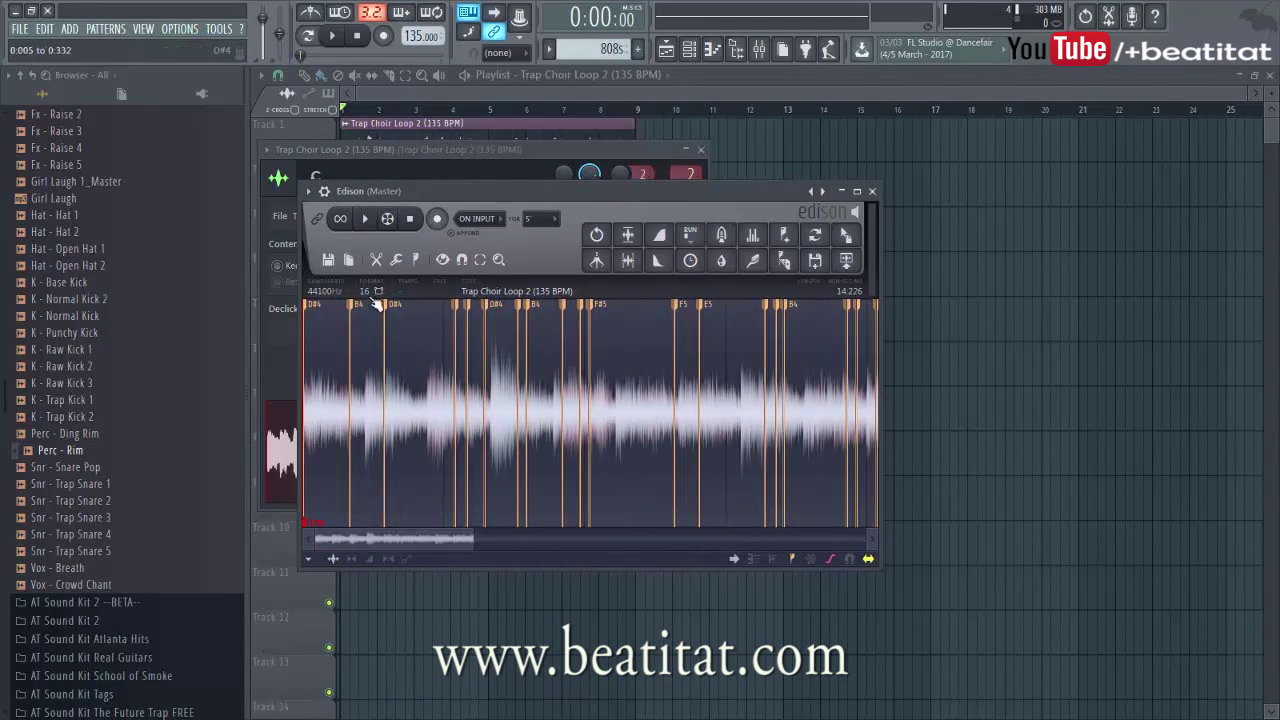
left_click(872, 191)
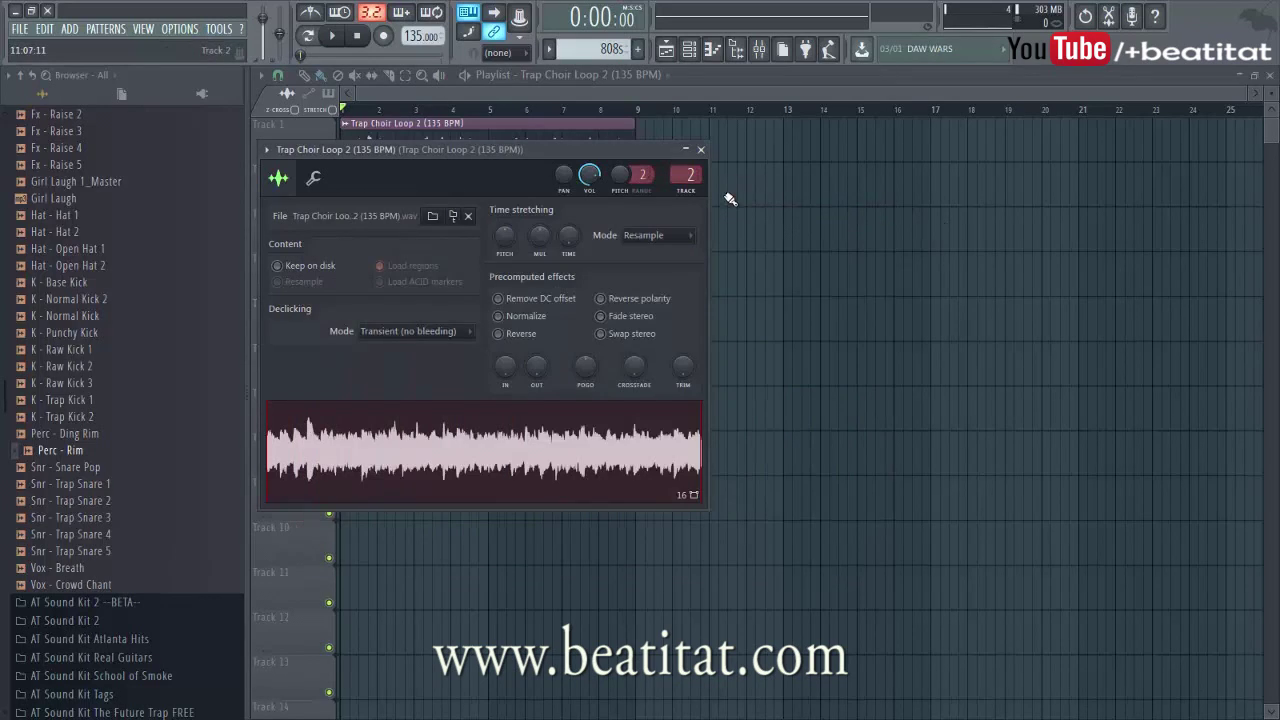
left_click(700, 151)
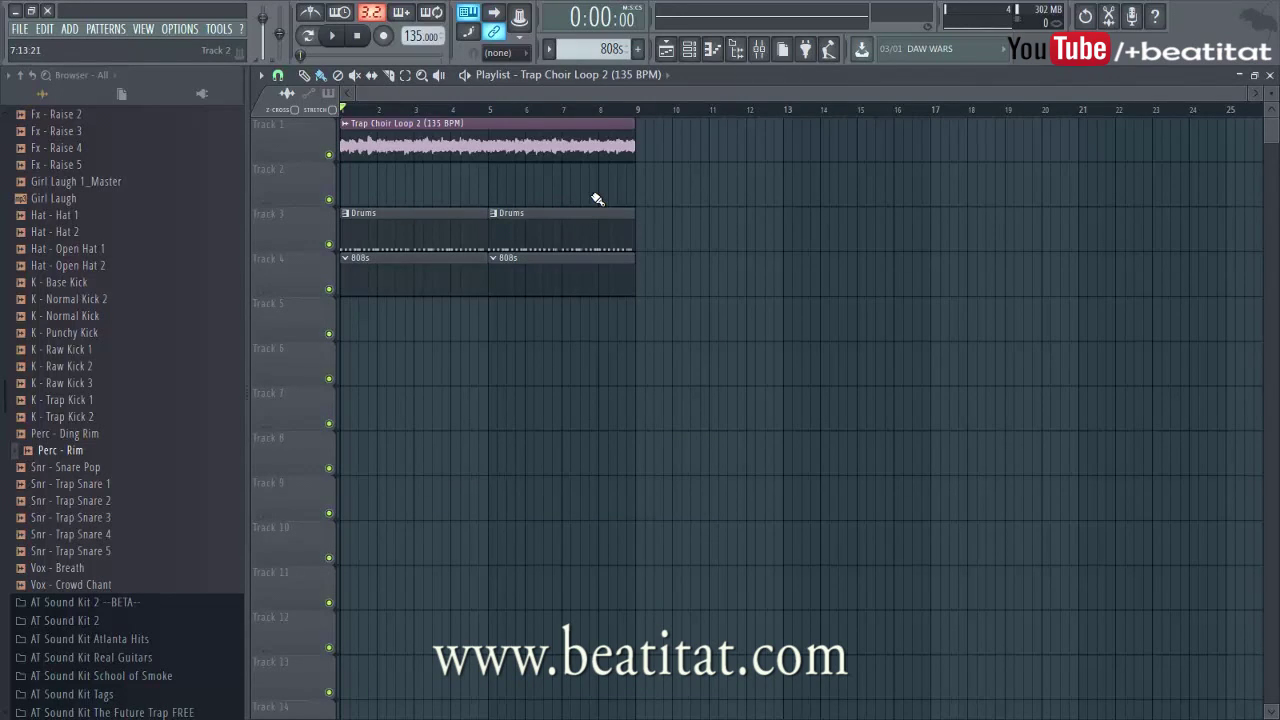
Step: Open the 808 OG piano roll in the 808s pattern and place a D#5 note at the start of bar 1
double_click(479, 267)
right_click(408, 291)
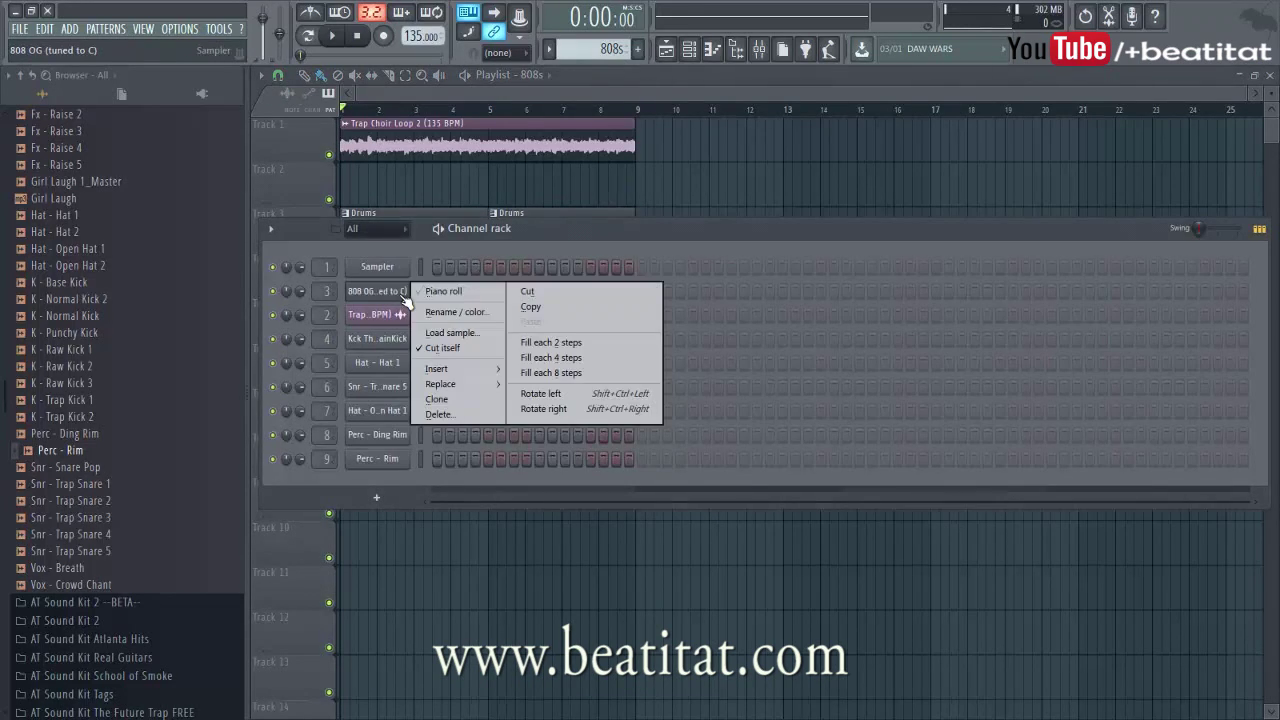
left_click(455, 291)
scroll(393, 436, "down", 2)
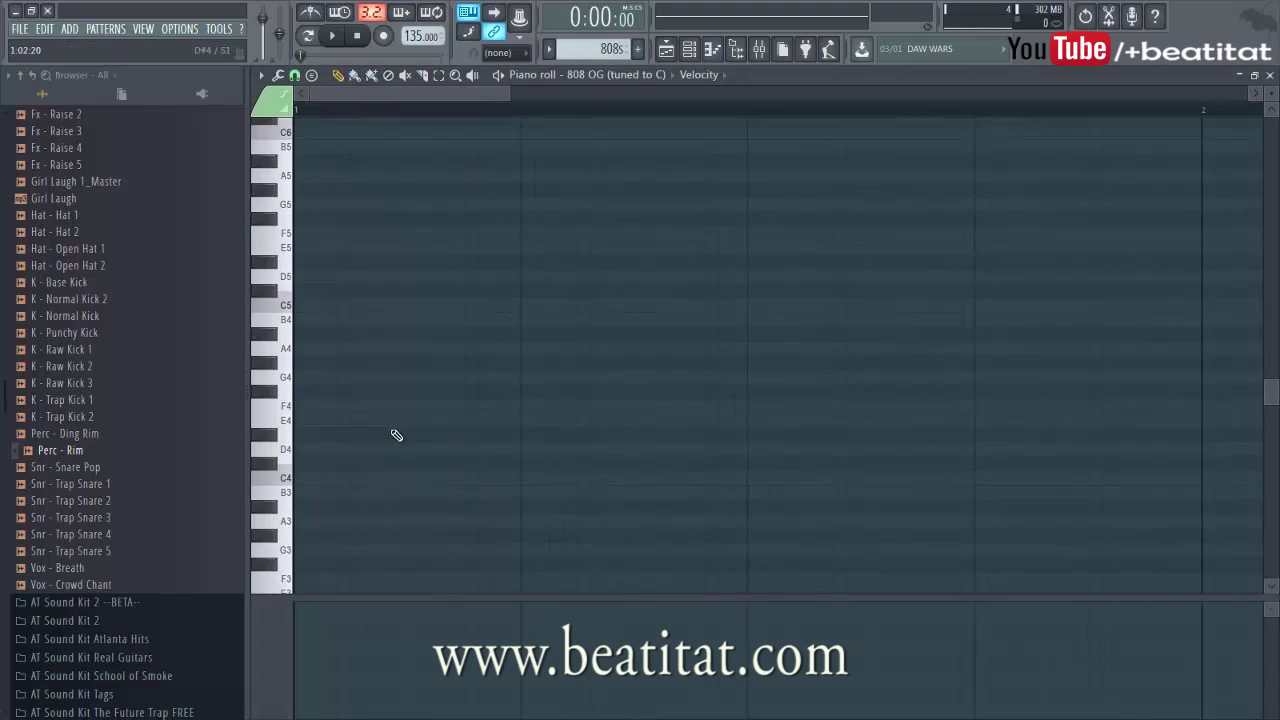
left_click(266, 421)
left_click(268, 250)
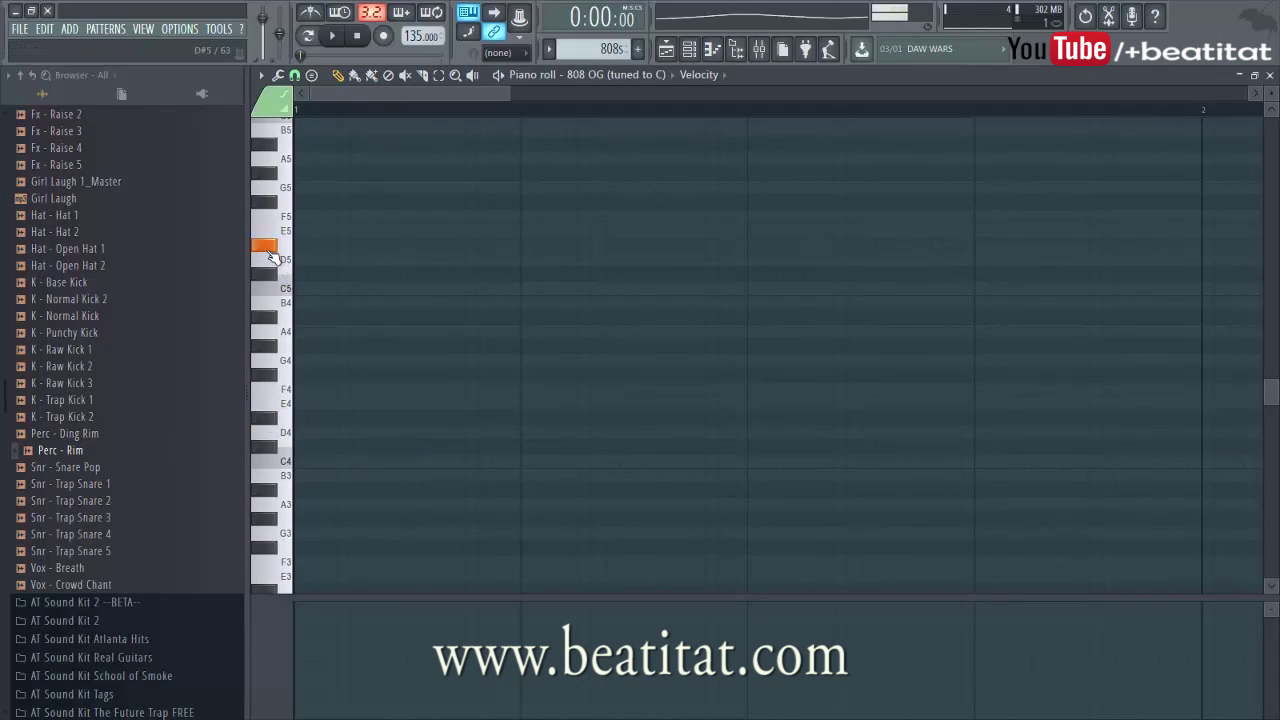
scroll(311, 258, "up", 2)
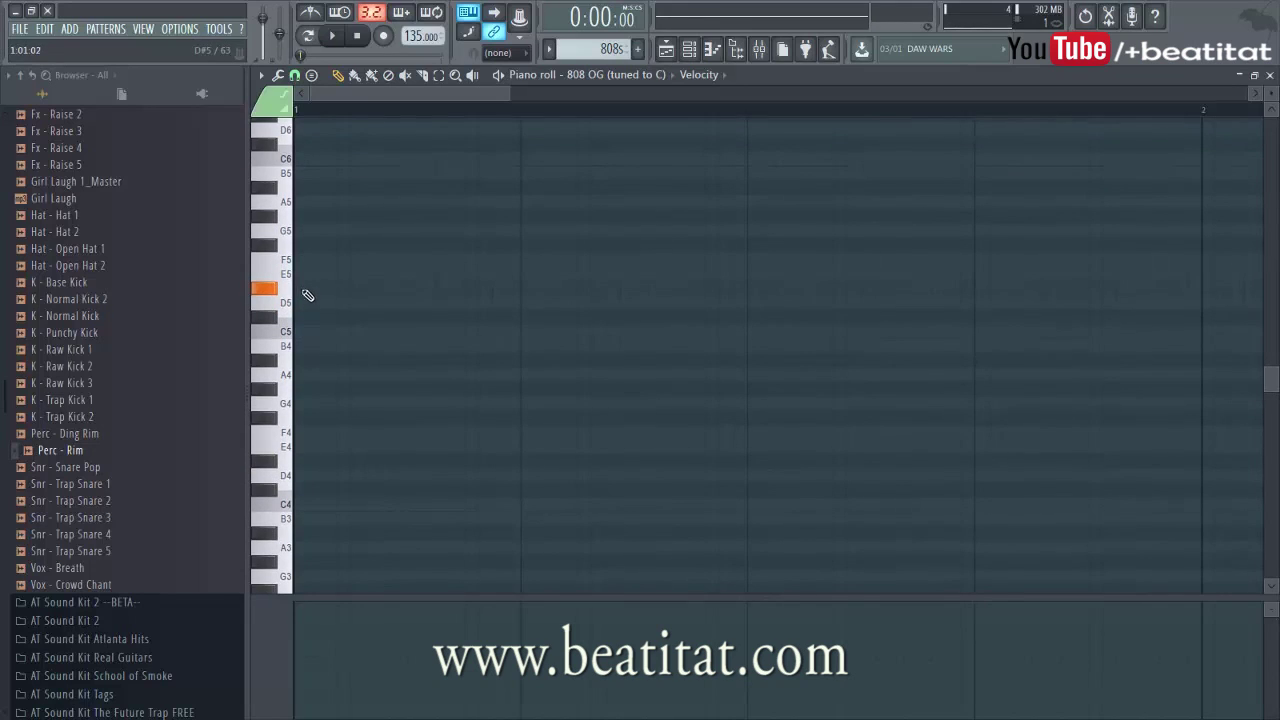
left_click_drag(283, 295, 280, 295)
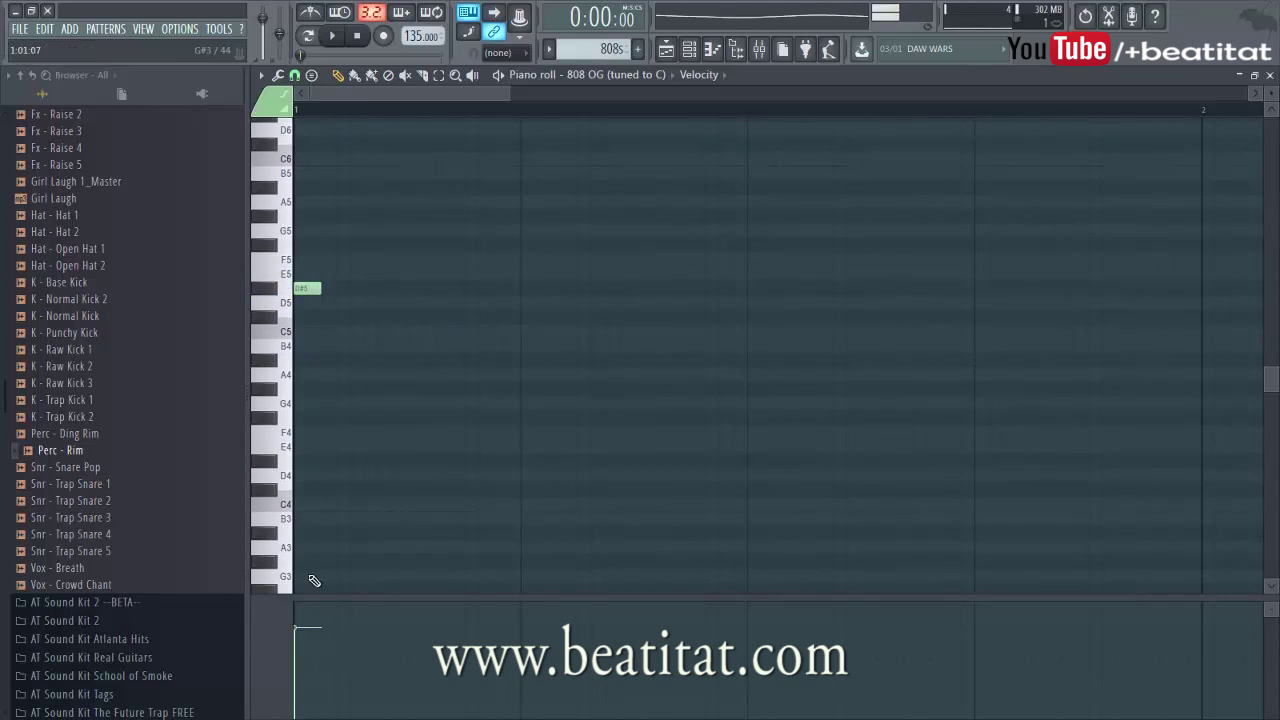
Step: Add a D#5 note on step 7 and an A#4 note on step 13 of bar 1, checking them in playback
key("space")
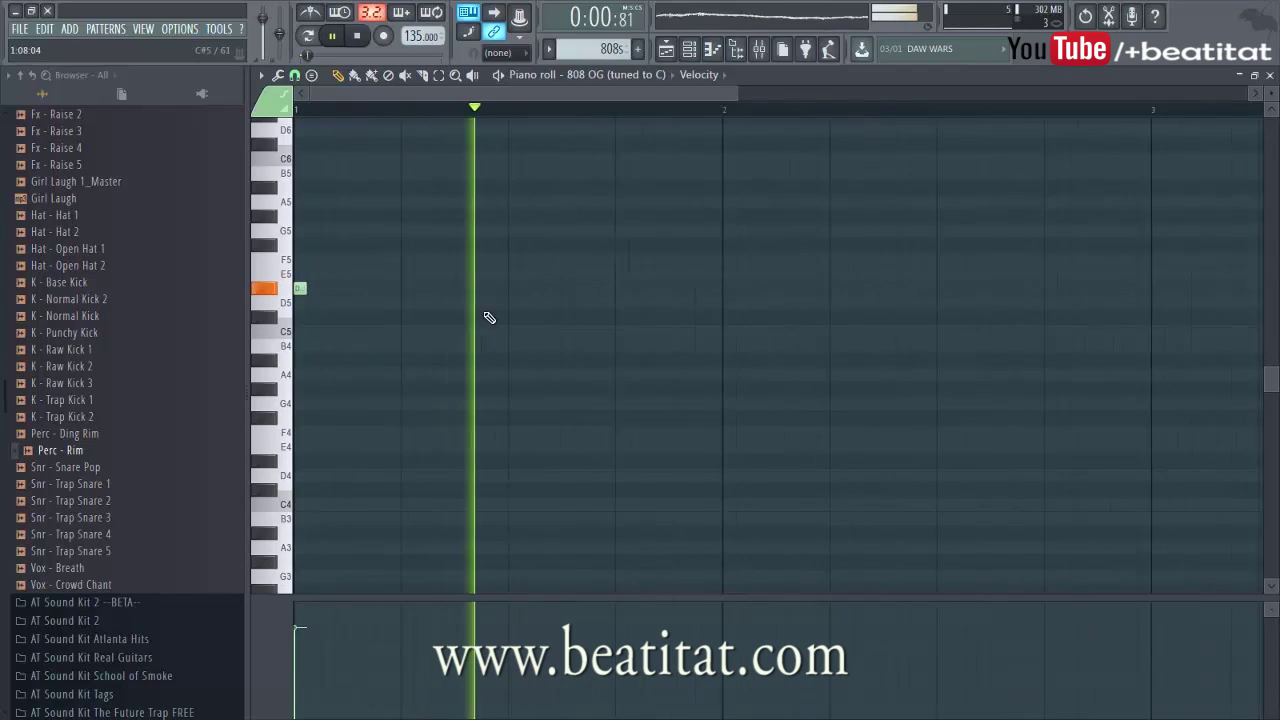
scroll(456, 296, "down", 2)
left_click(458, 290)
key("space")
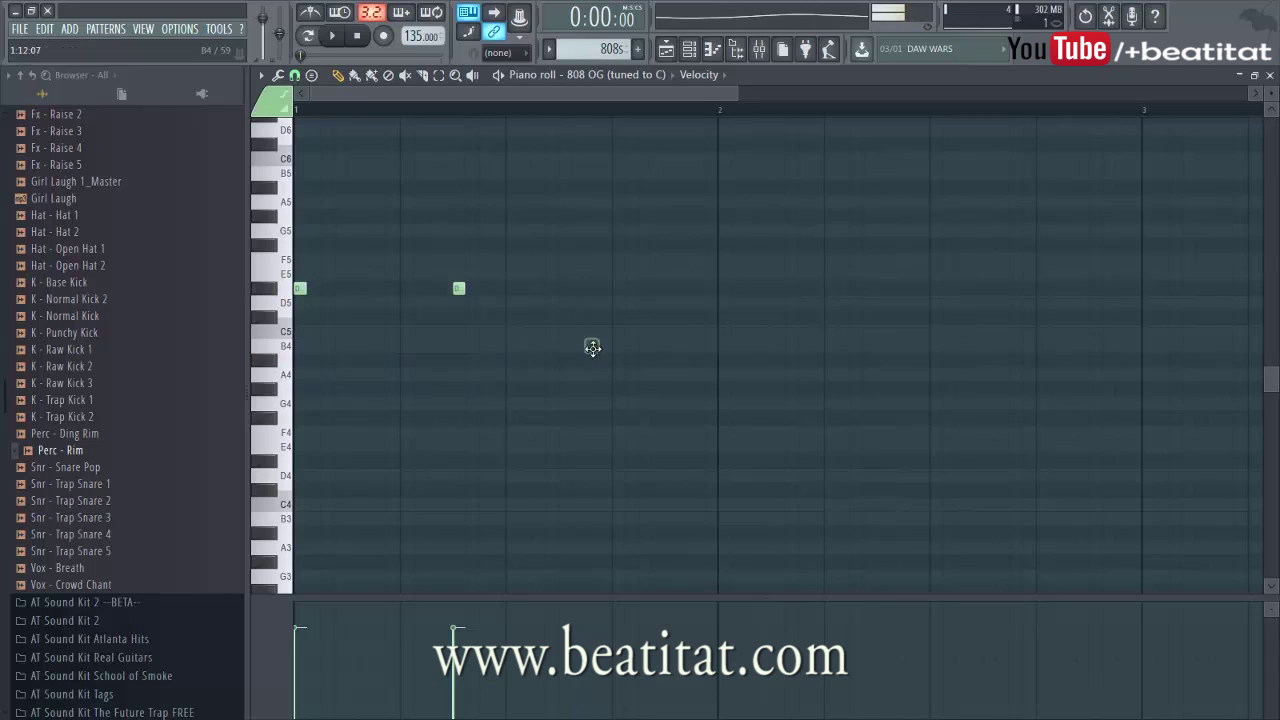
scroll(590, 386, "down", 2)
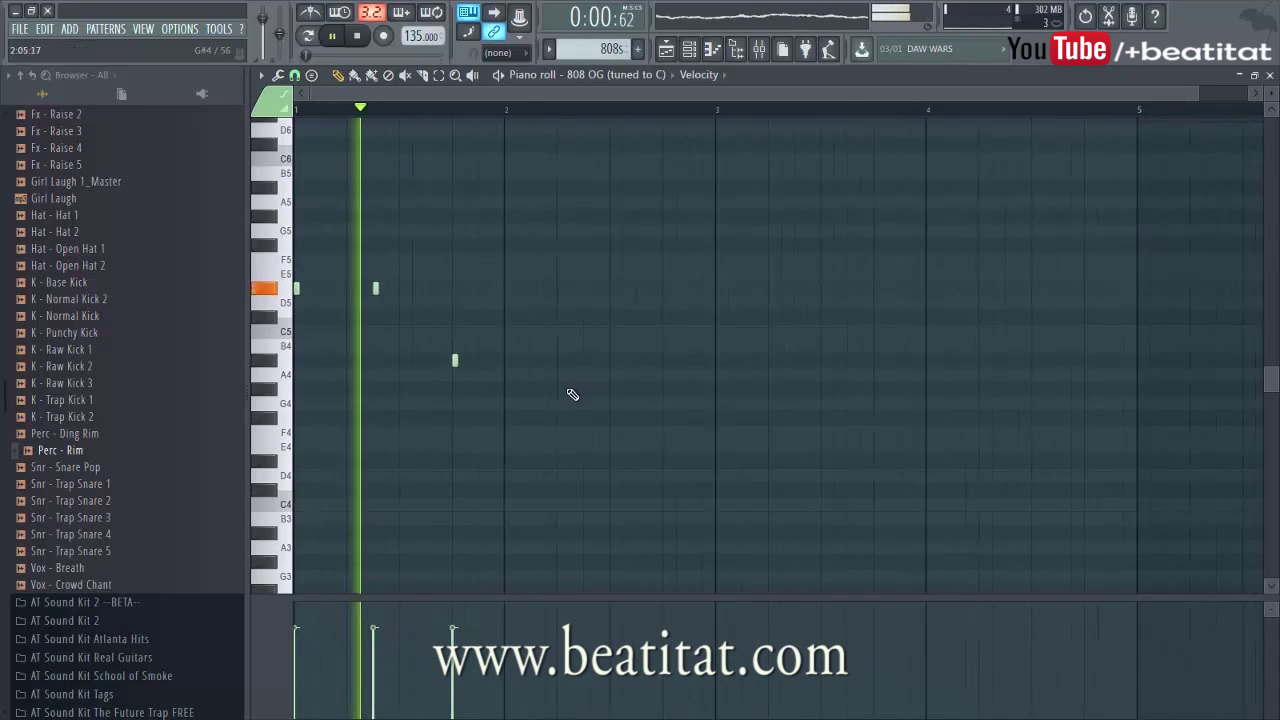
key("space")
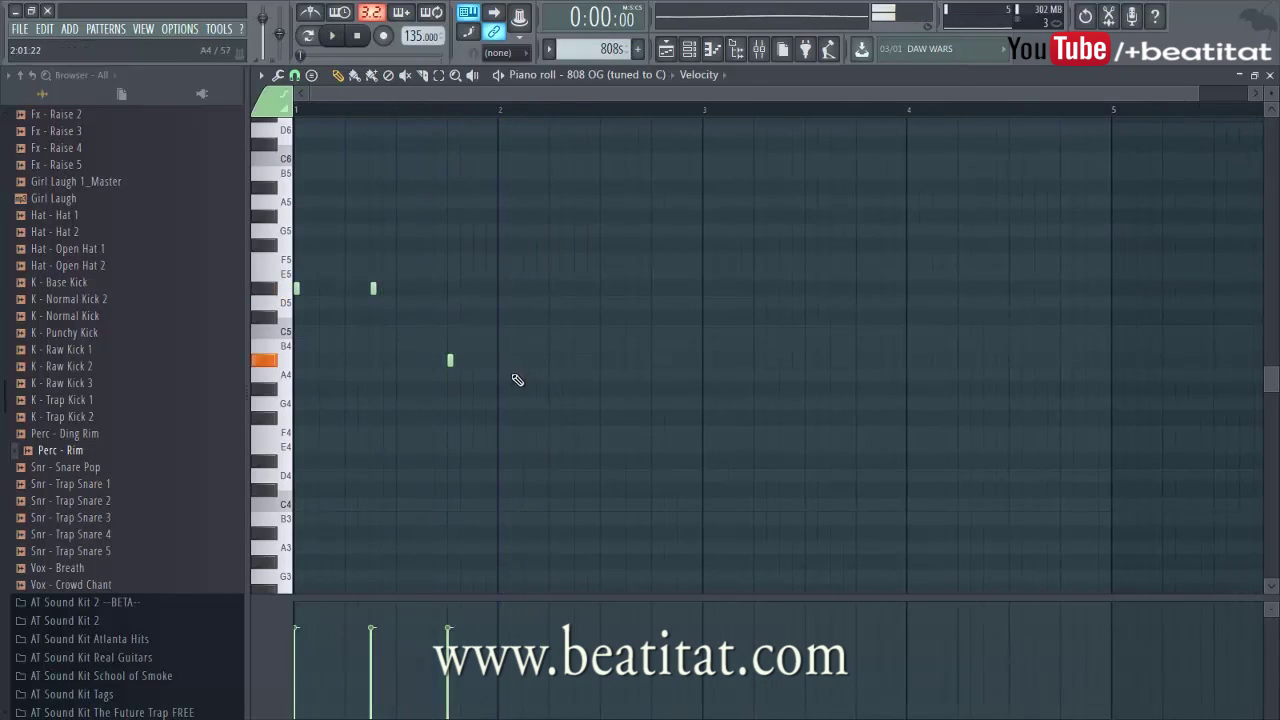
Step: Add two A#4 notes on beats 1 and 2 of bar 2, checking their timing in playback
left_click(525, 360)
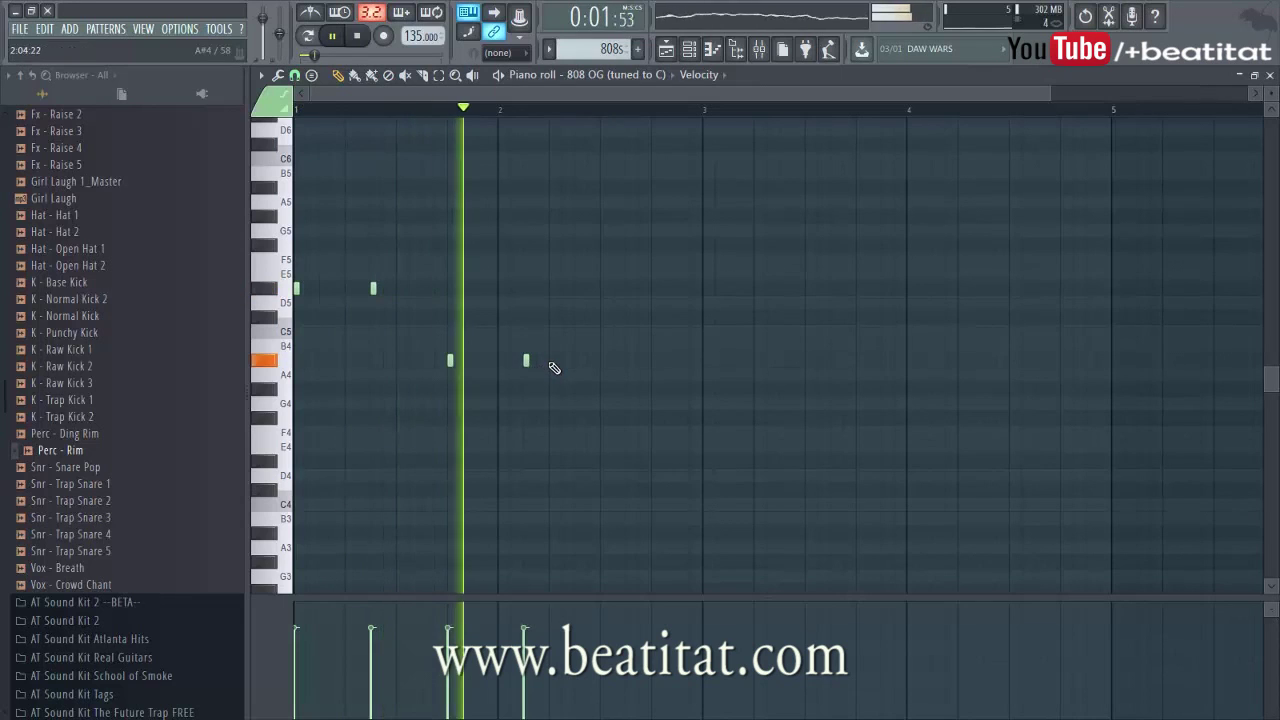
key("space")
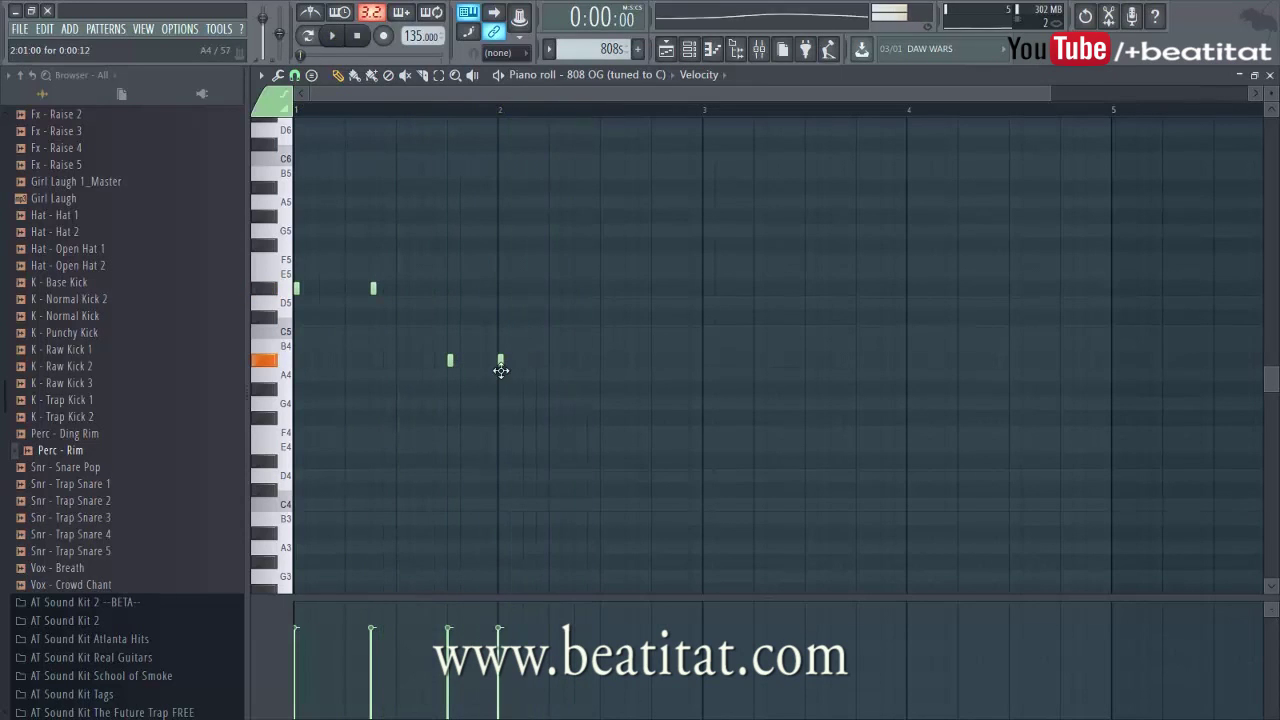
key("space")
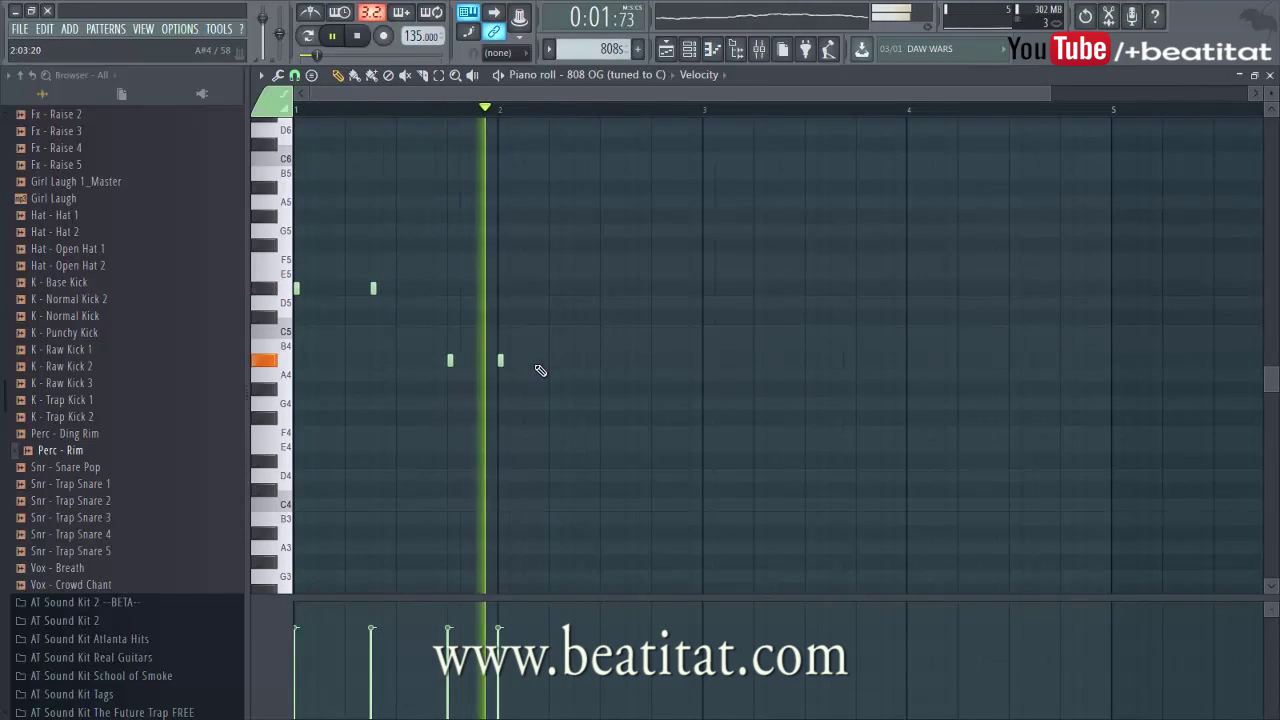
key("space")
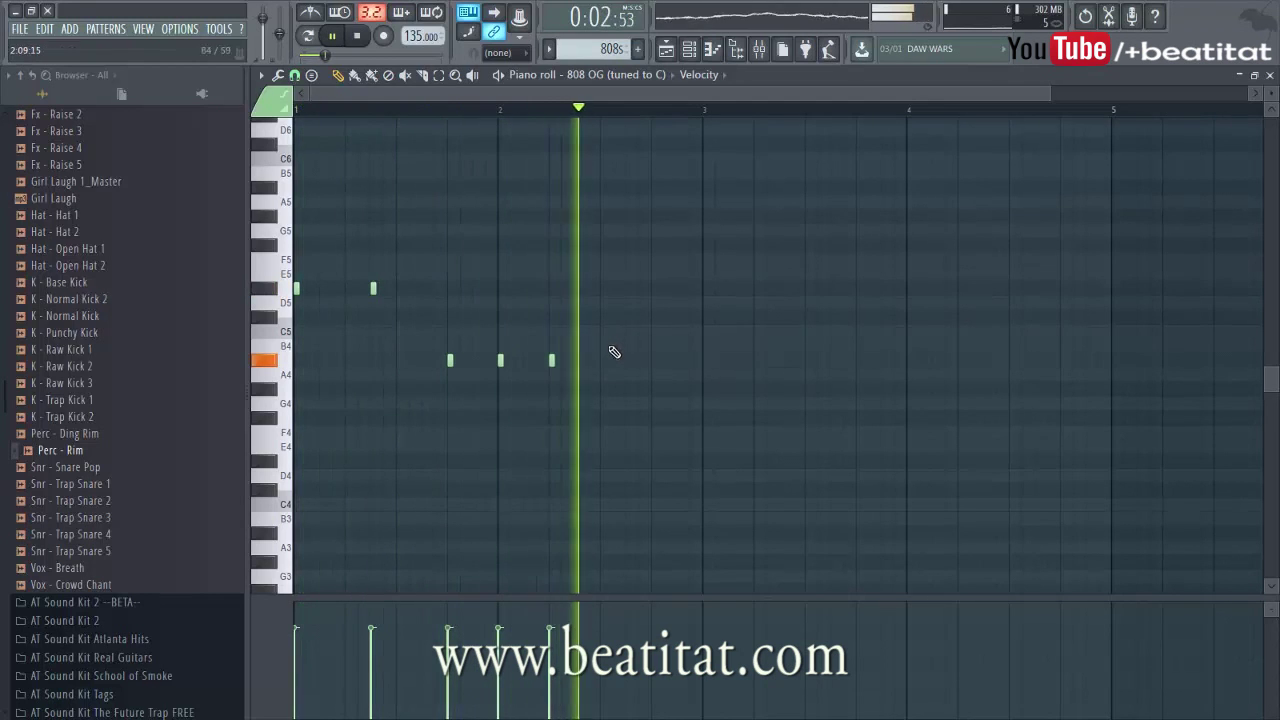
key("space")
key("space")
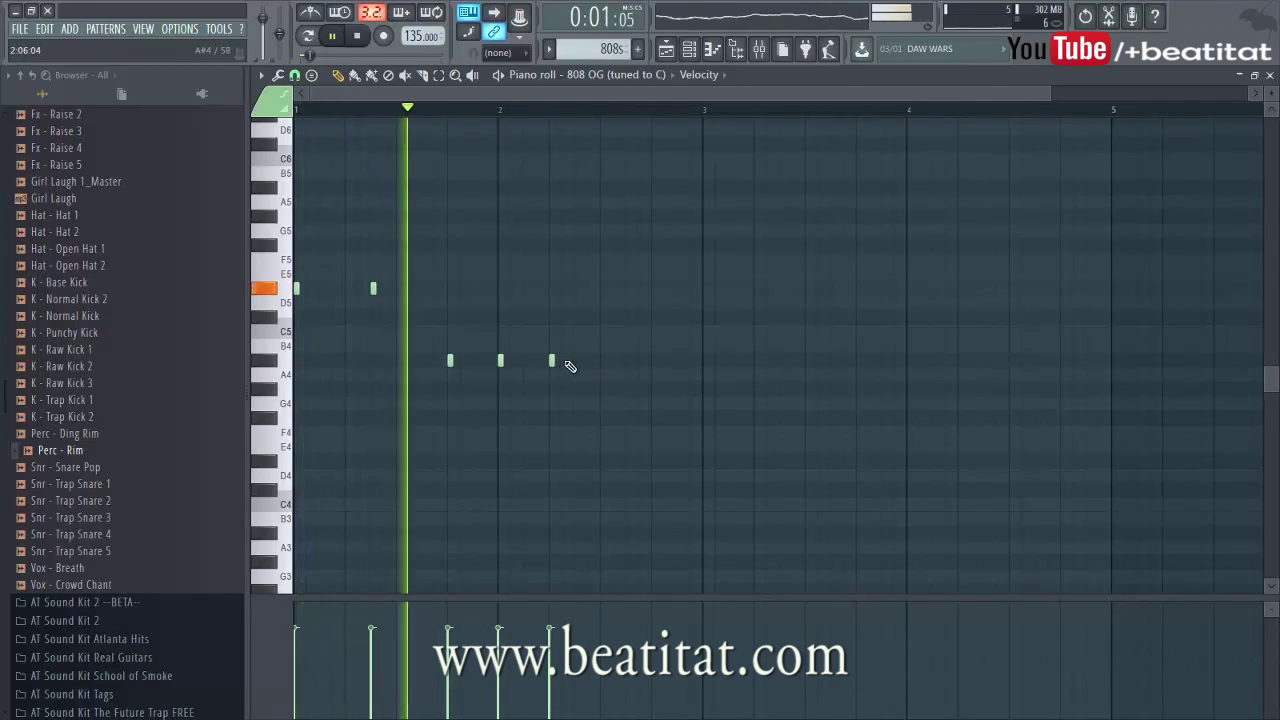
Step: Add a G4 note on beat 4 of bar 2 and play back the 808 line
key("space")
left_click_drag(640, 401, 660, 410)
key("space")
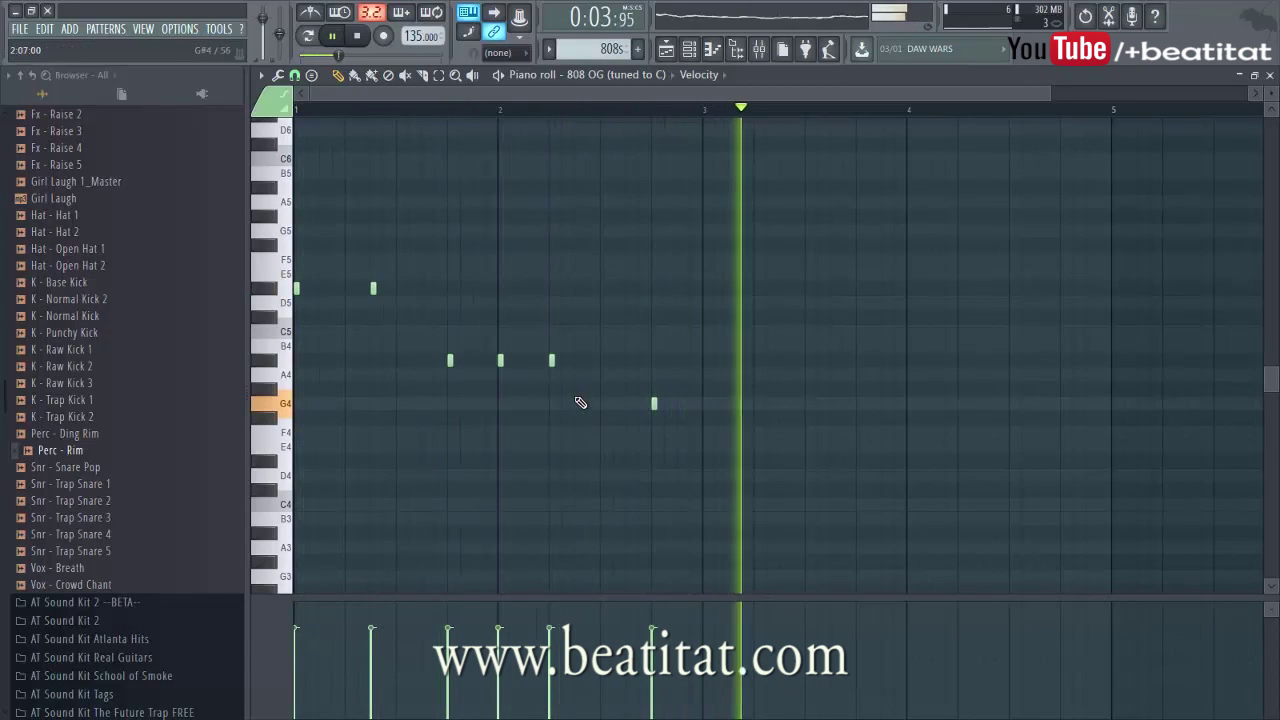
Step: Transpose all the 808 notes down one octave and play back the pattern
key("ctrl+Down")
key("space")
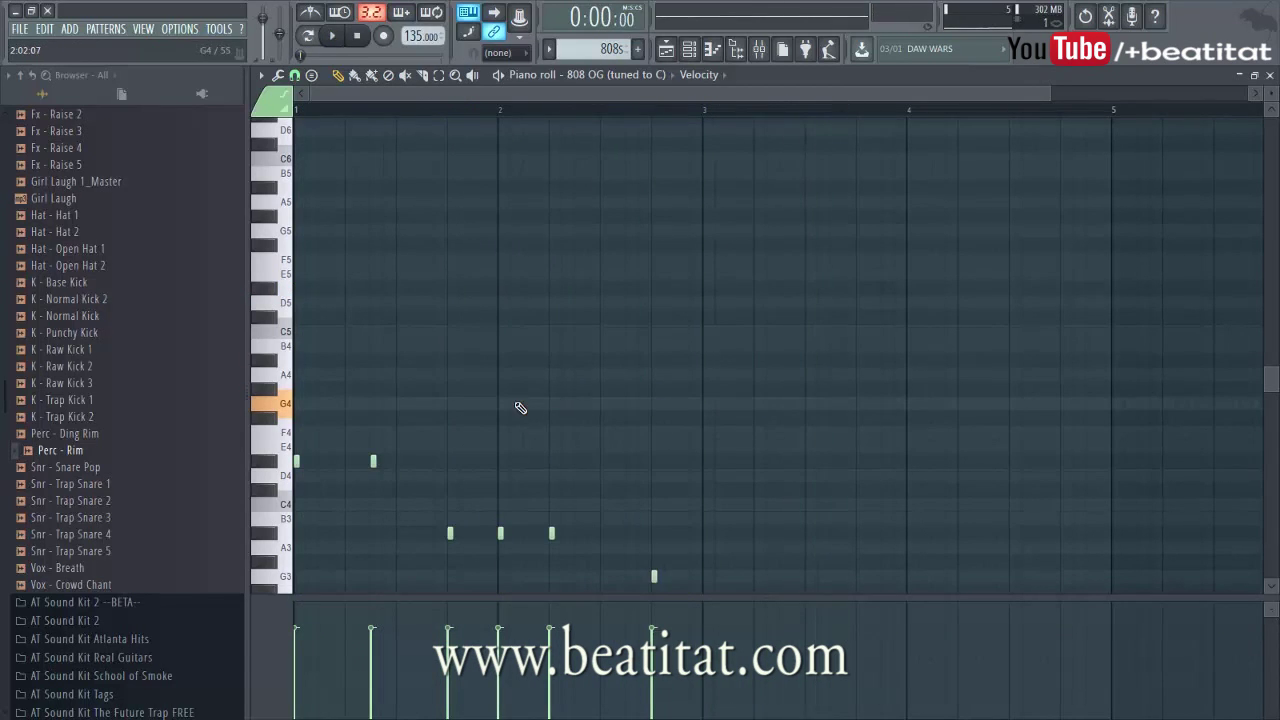
scroll(520, 407, "down", 5)
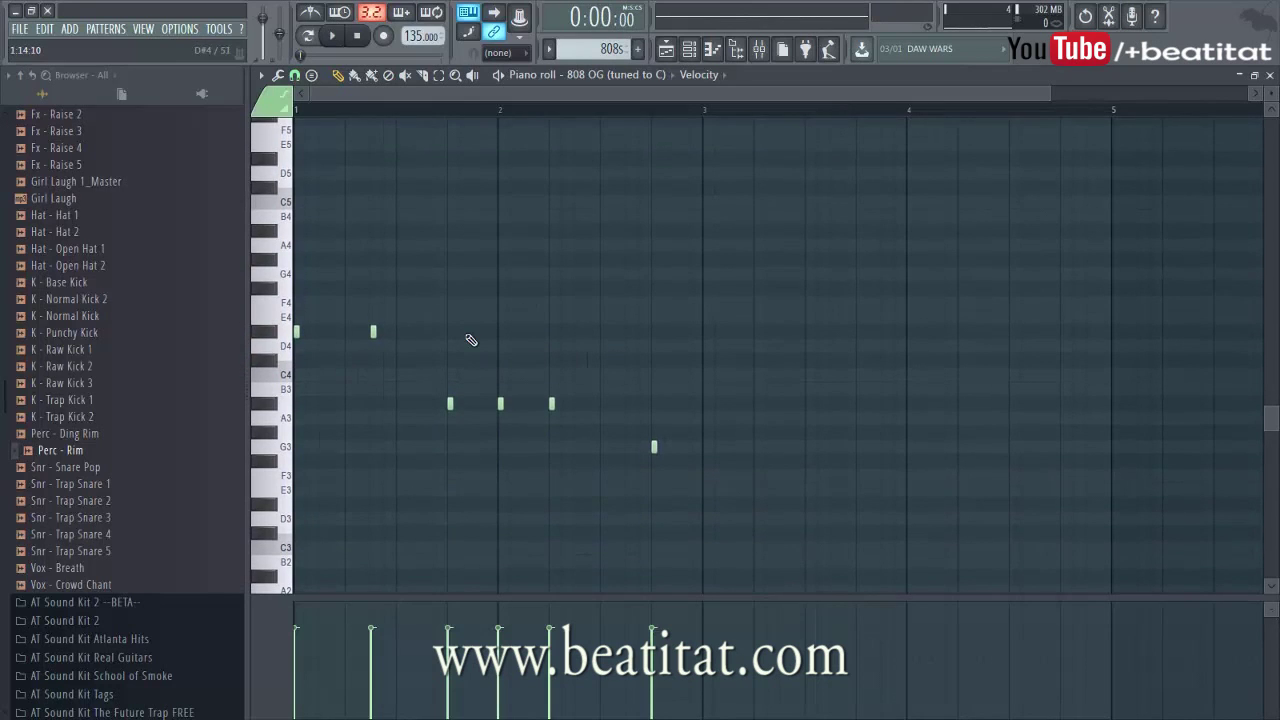
key("space")
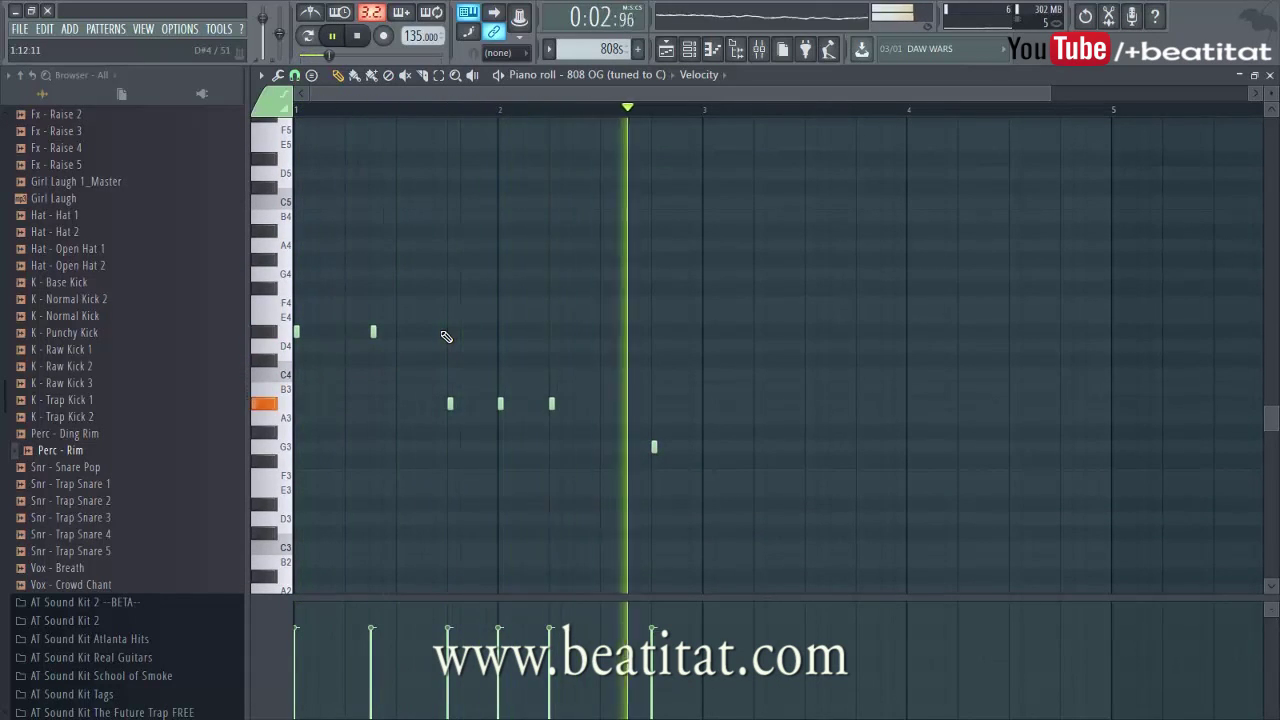
Step: Duplicate all the 808 notes, place the copy so it starts at bar 3, and close the piano roll and channel rack
key("ctrl+a")
key("ctrl+b")
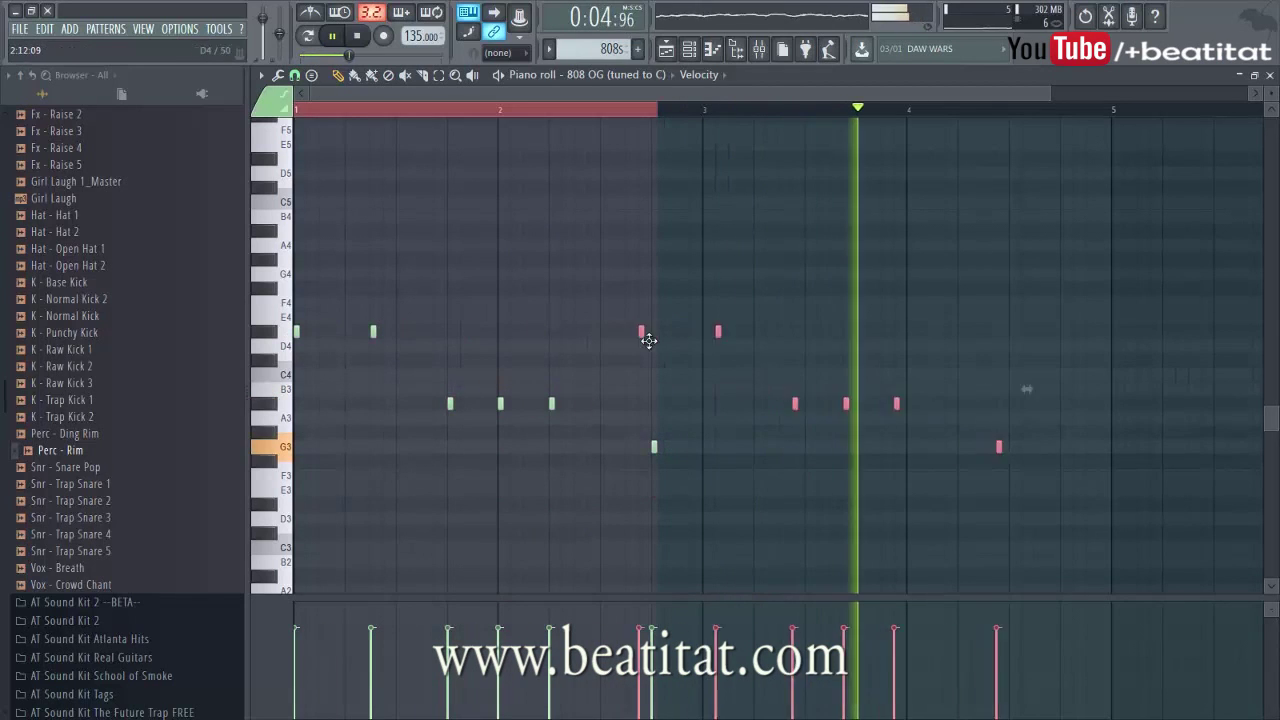
left_click_drag(707, 366, 705, 366)
right_click(655, 449)
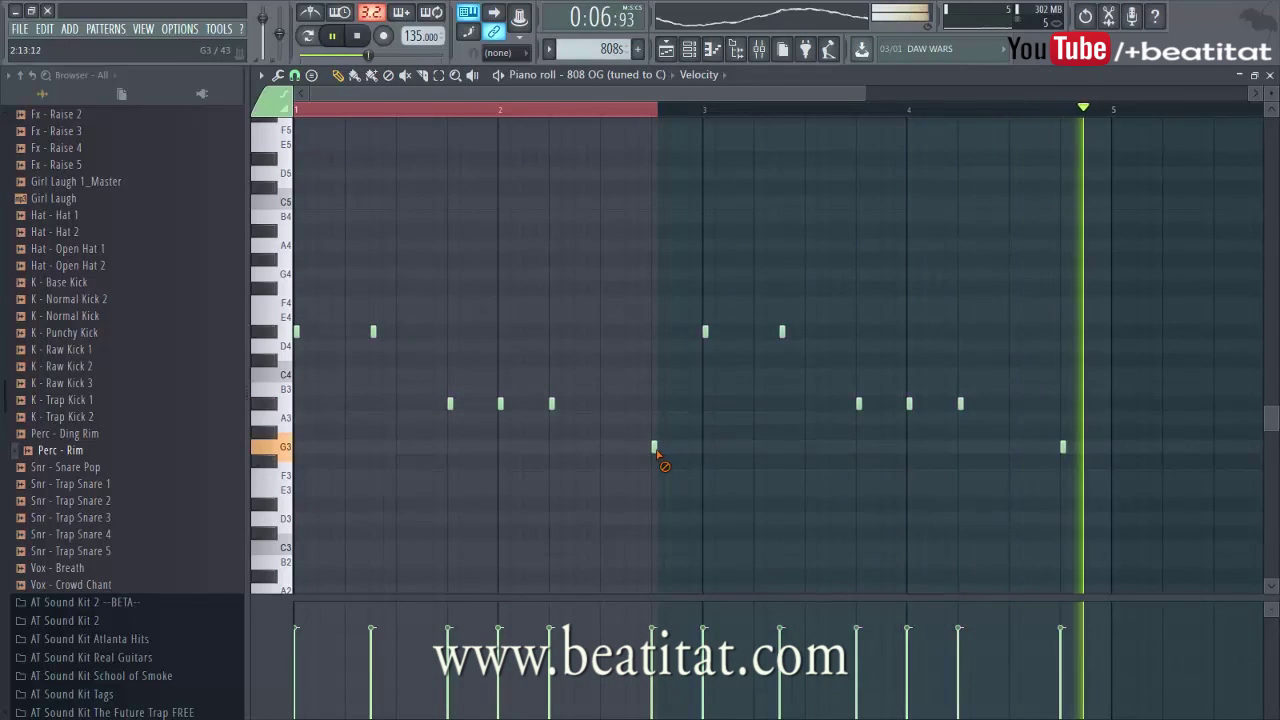
key("Escape")
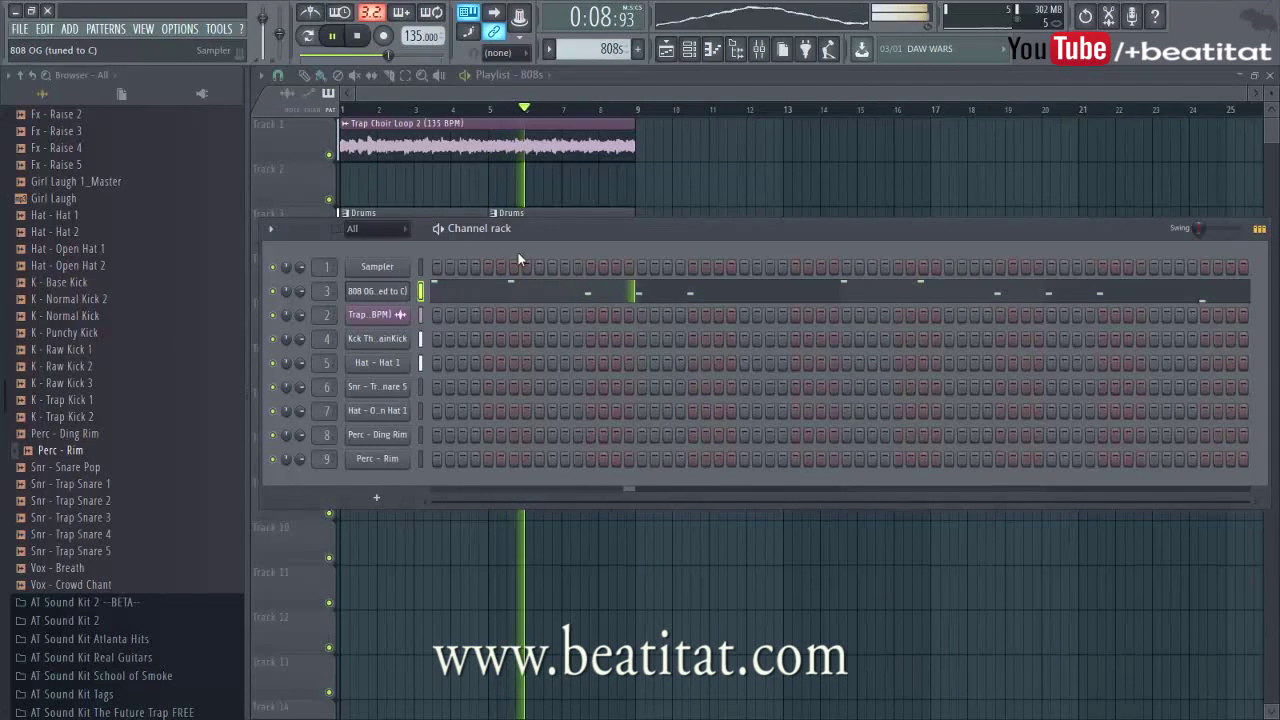
key("Escape")
Step: Lower the 808, kick and choir loop faders in the mixer to balance their levels during playback
key("F9")
left_click_drag(740, 222, 573, 145)
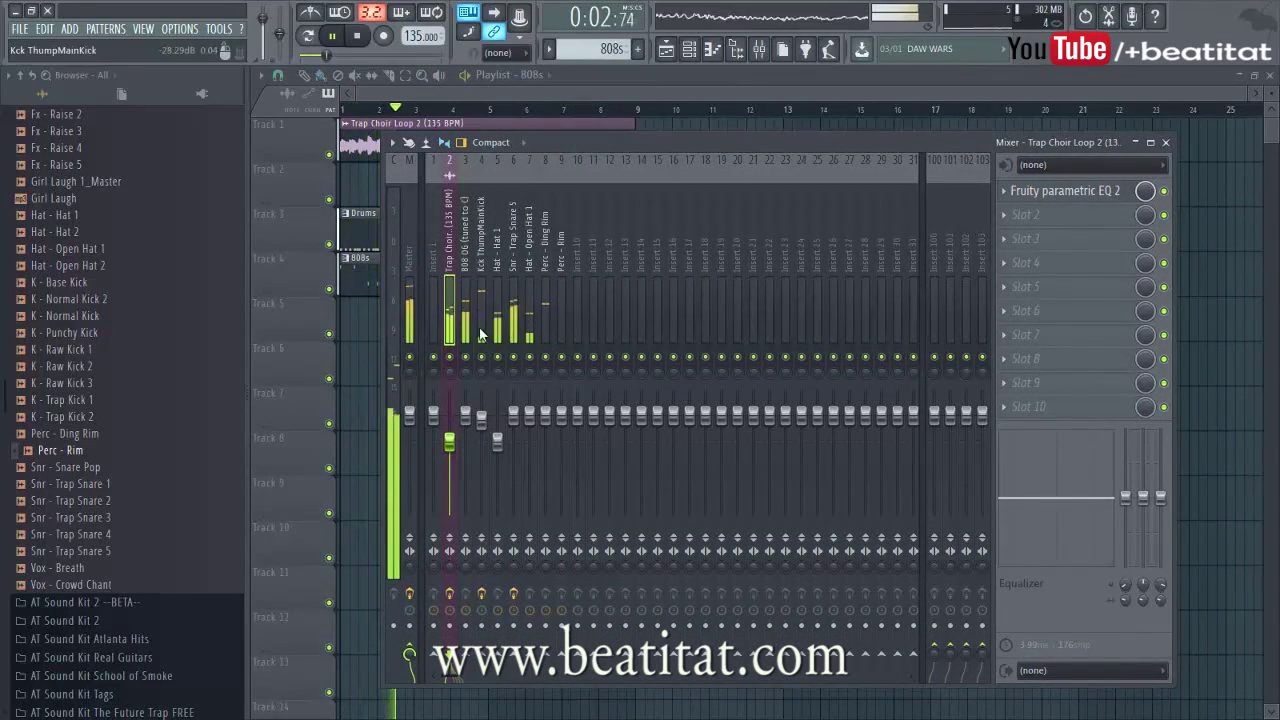
left_click(482, 418)
left_click(466, 416)
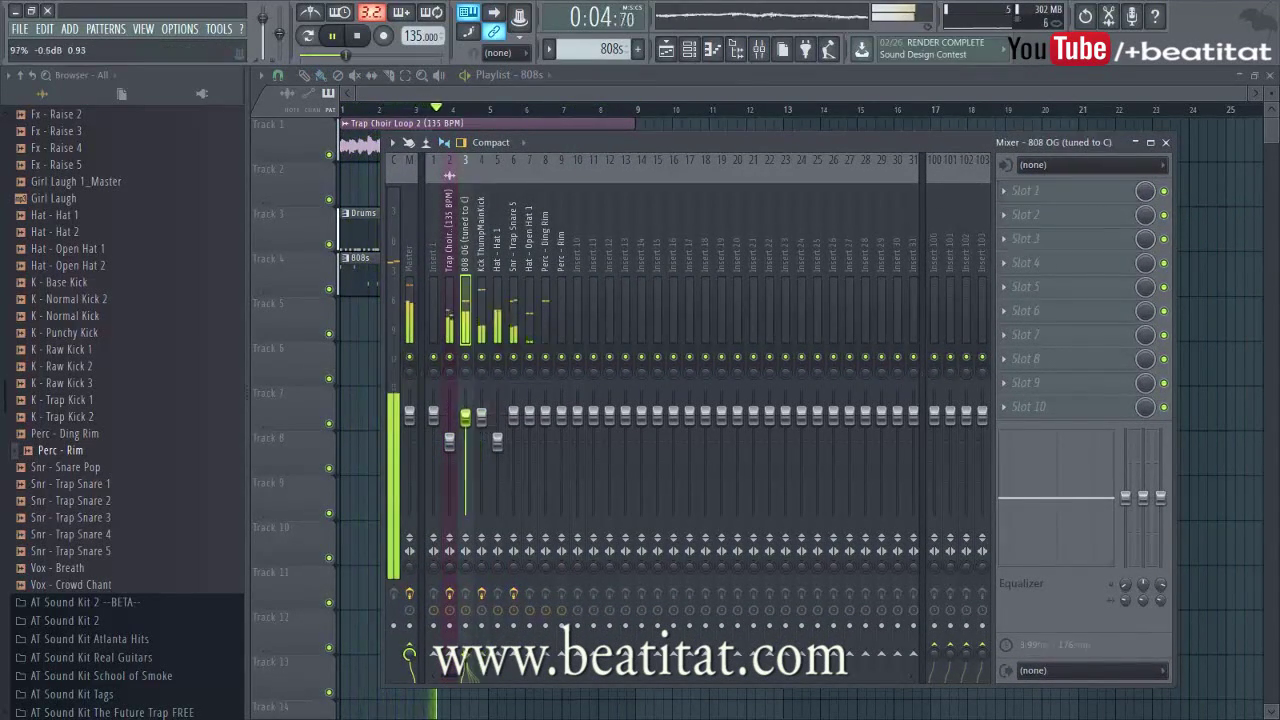
left_click(481, 414)
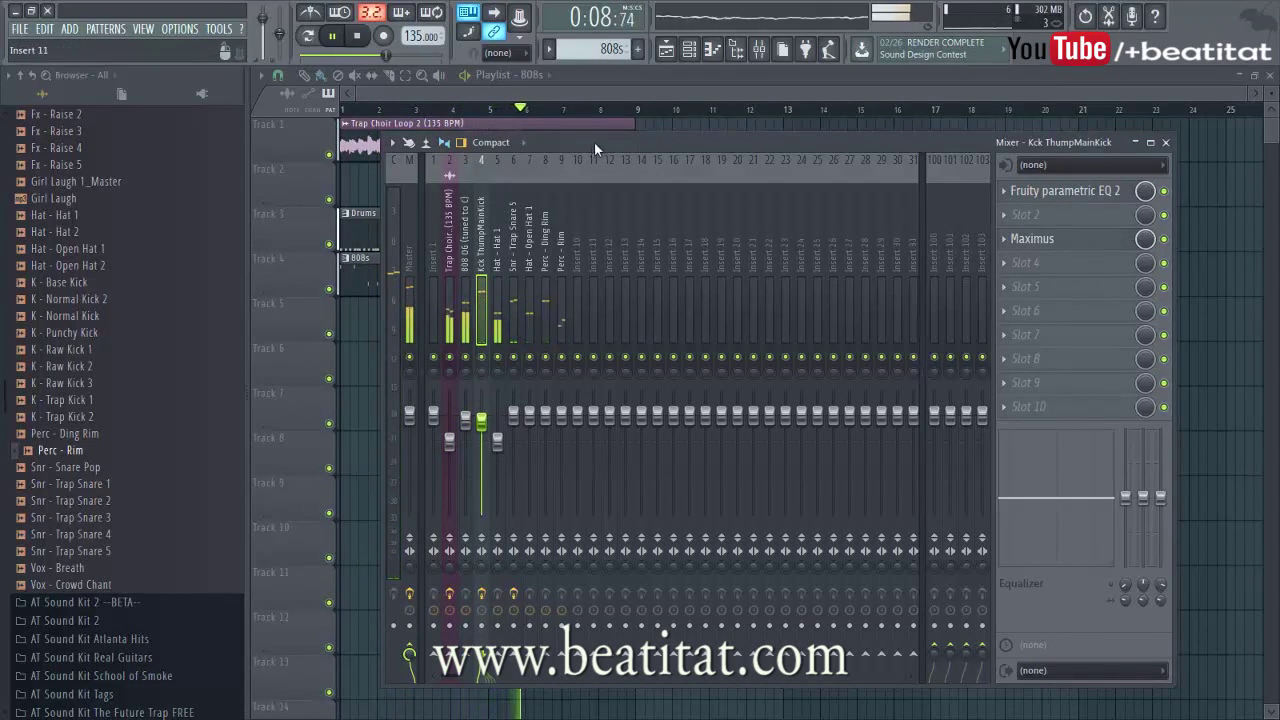
left_click_drag(608, 135, 608, 57)
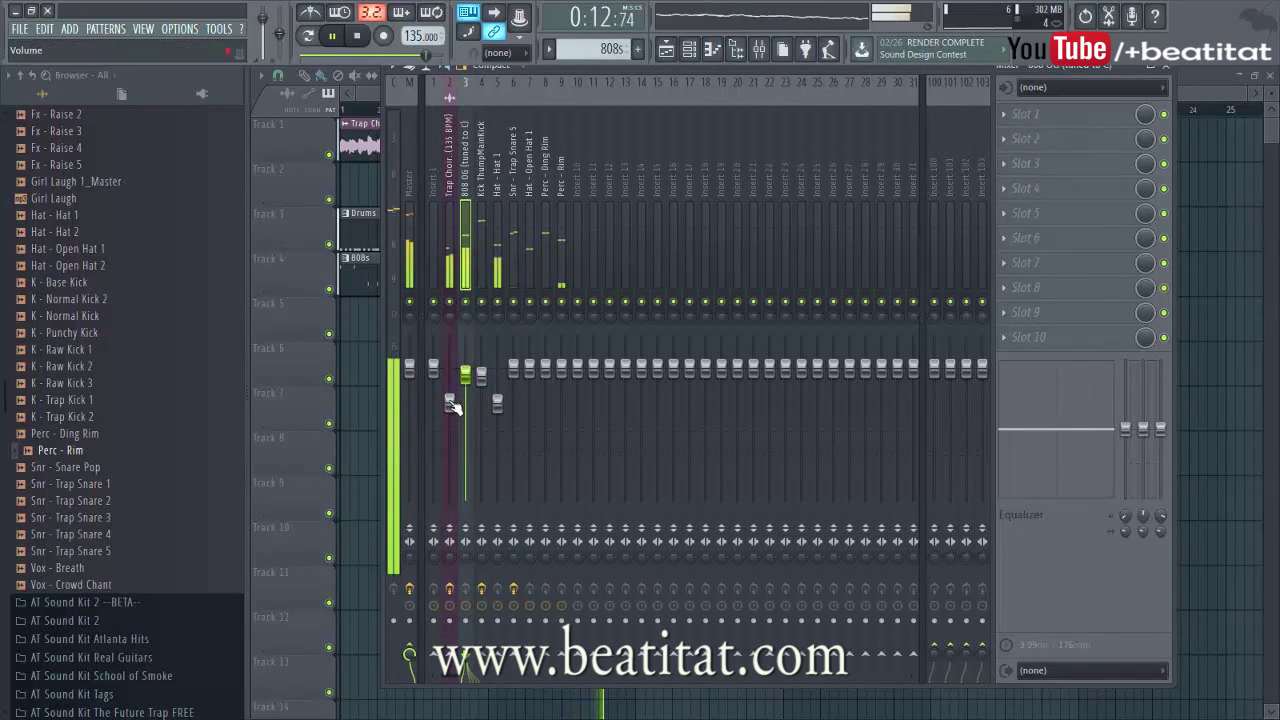
left_click(450, 401)
left_click(465, 383)
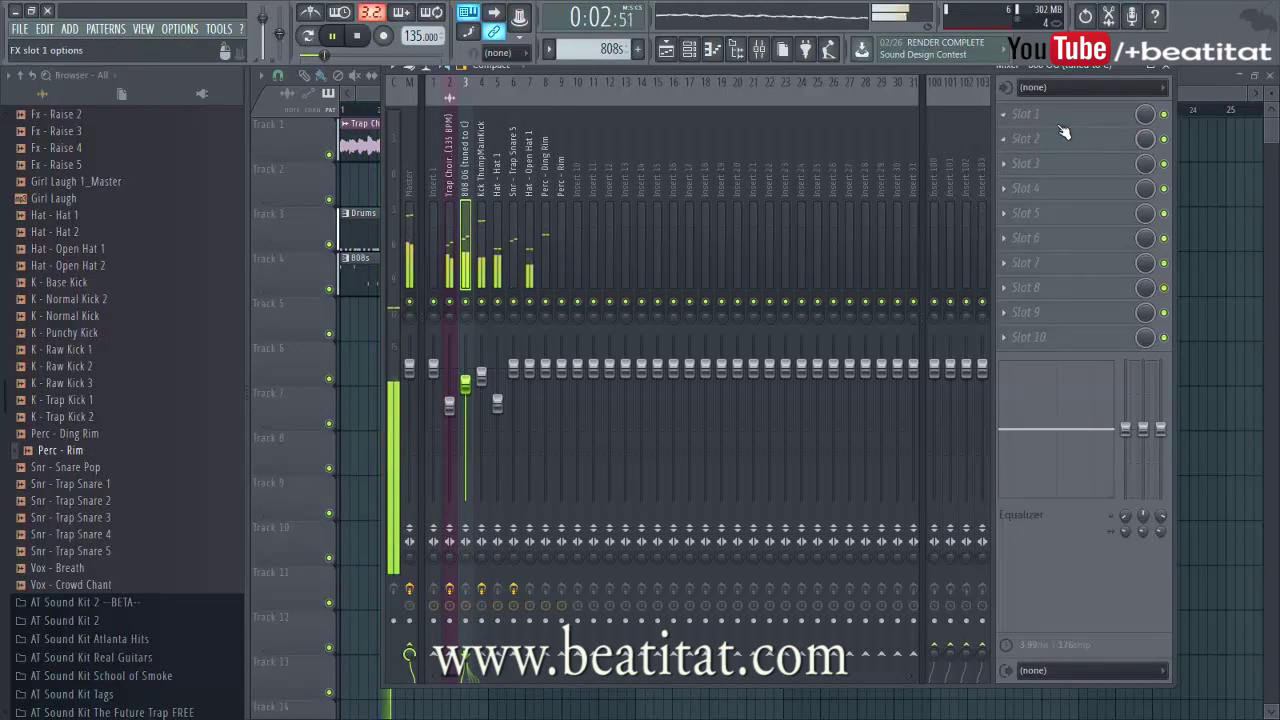
Step: Mute the Hat 1, Open Hat 1 and Ding Rim mixer tracks and lower the Open Hat 1 fader
left_click(498, 302)
left_click(529, 303)
left_click_drag(530, 367, 530, 384)
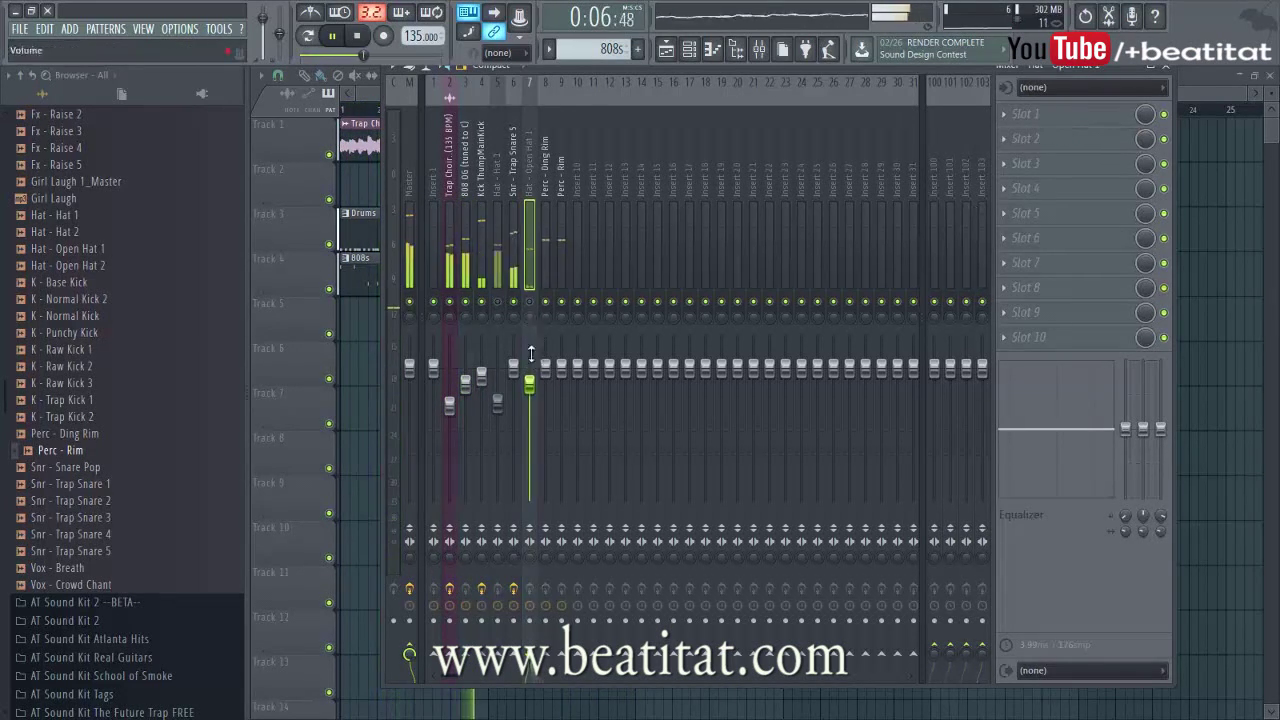
left_click(546, 302)
Step: Mute the kick mixer track and solo the 808 track to hear it alone
left_click(466, 262)
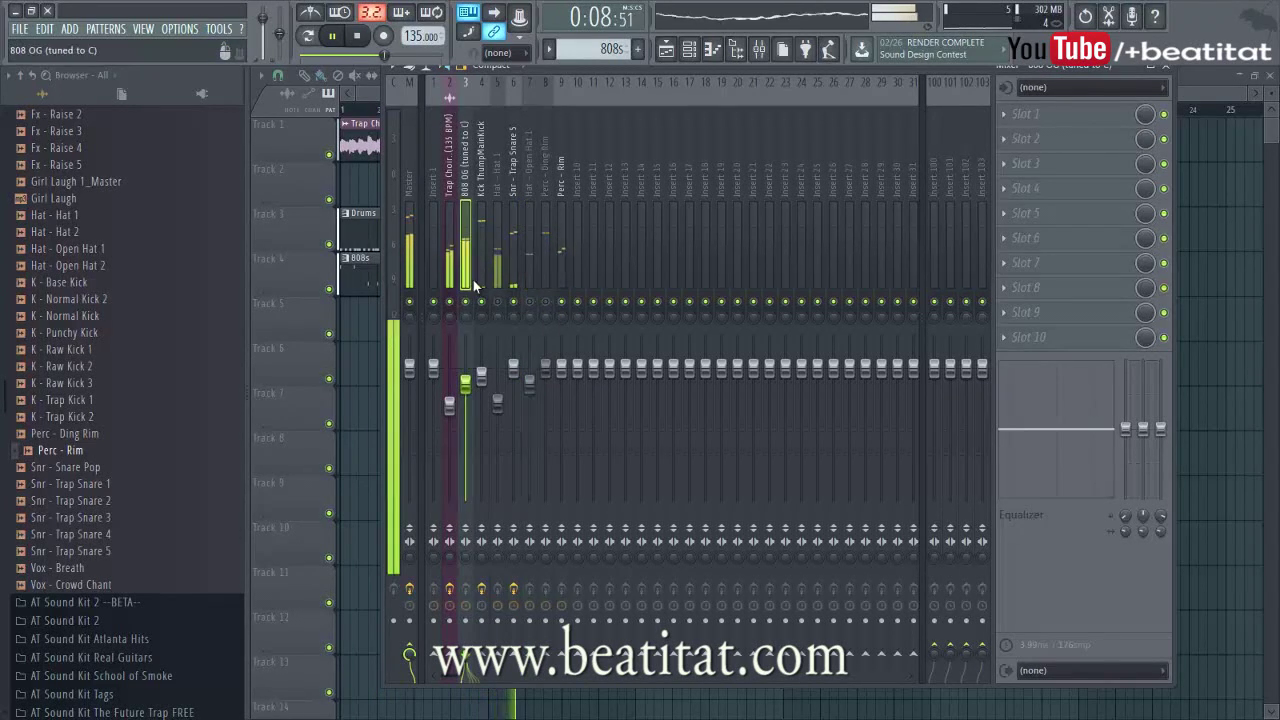
left_click(483, 283)
left_click(482, 302)
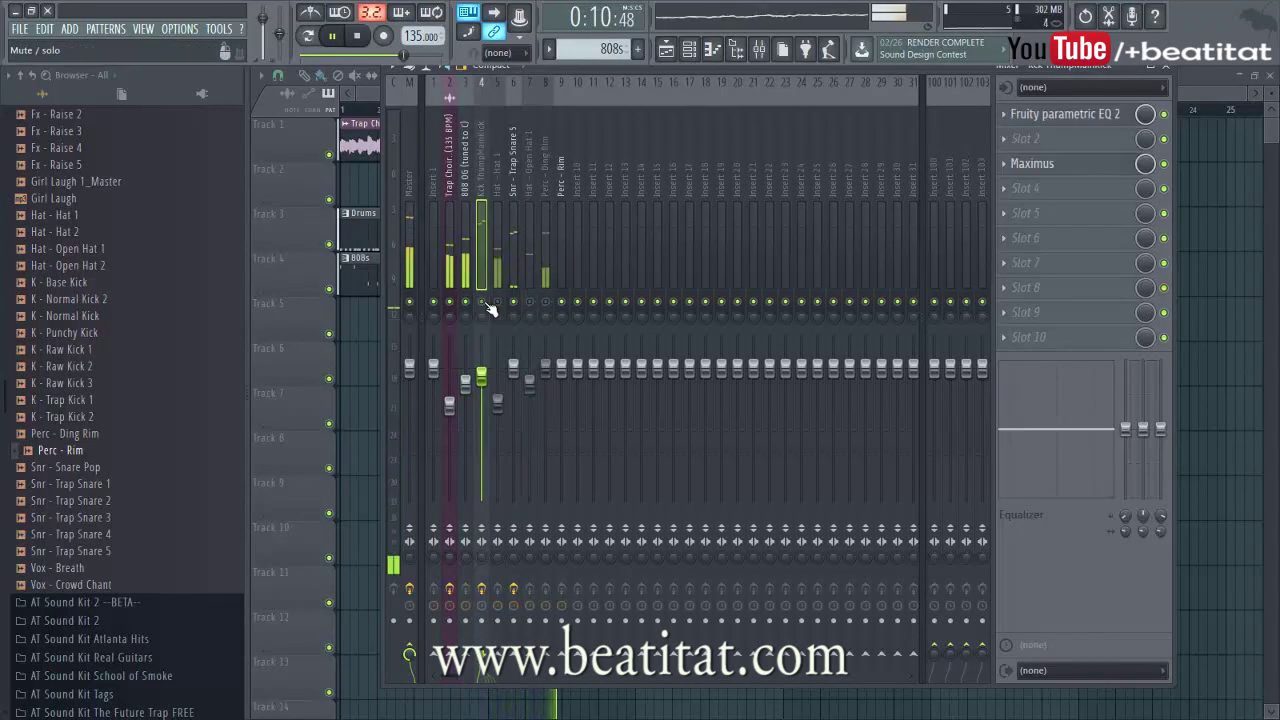
left_click(467, 287)
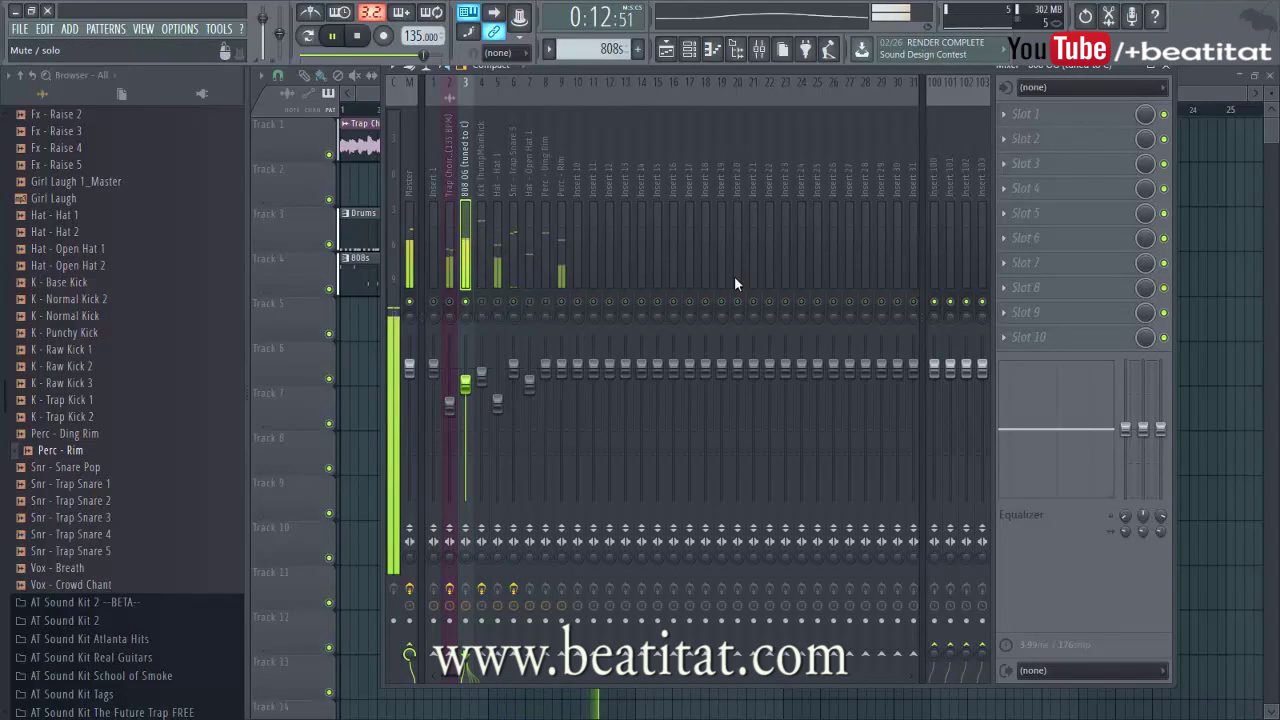
Step: Load Fruity Parametric EQ 2 in the 808 track's first effect slot and turn band 7 into a low-pass filter at a lowered frequency
left_click(1050, 116)
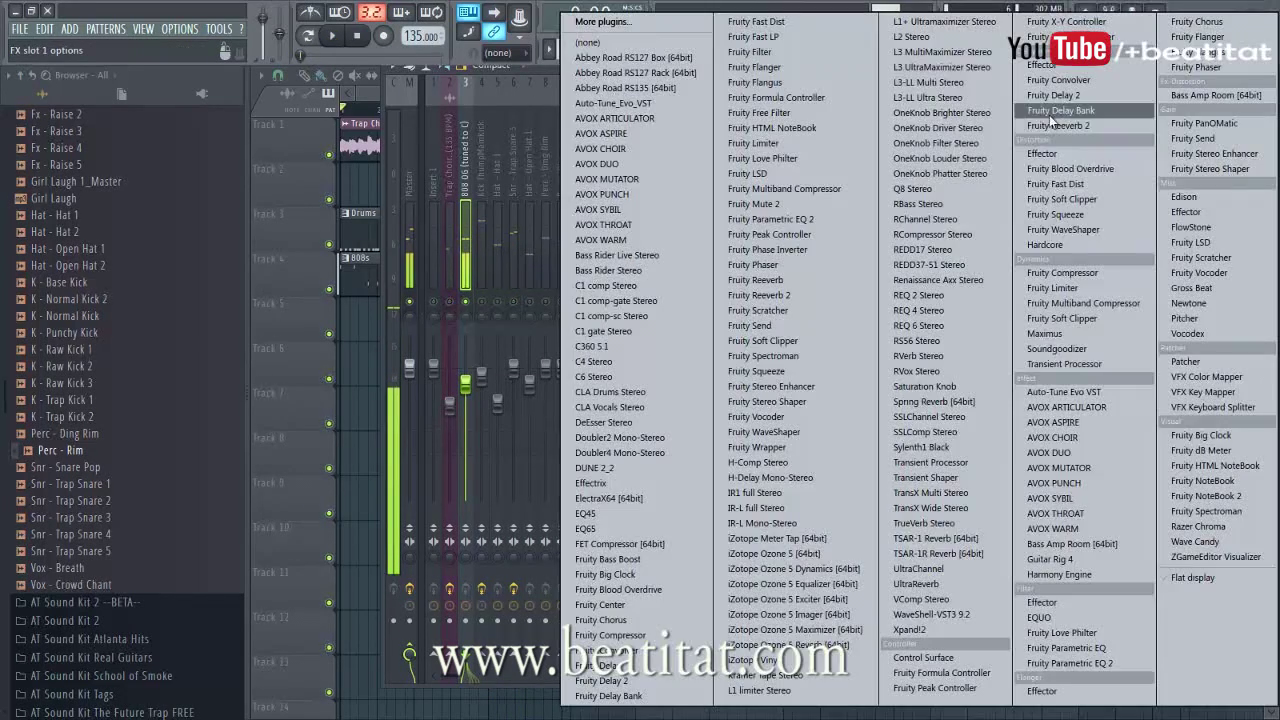
left_click(1136, 665)
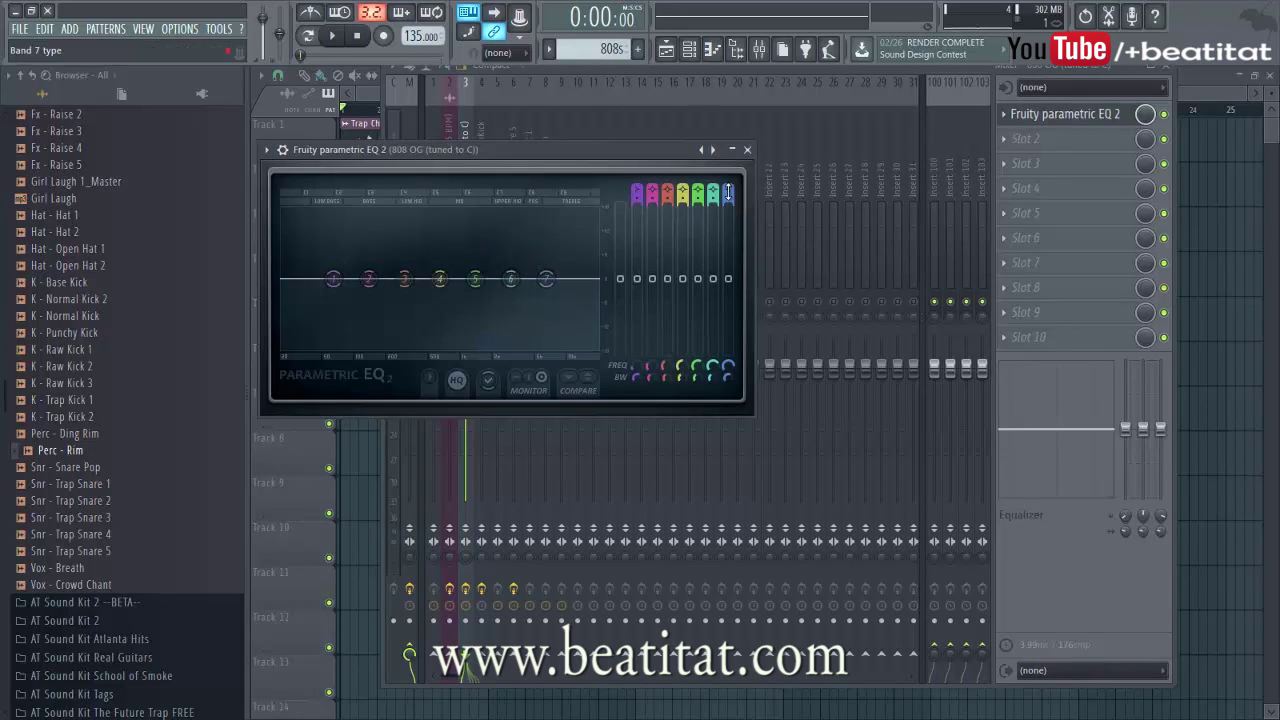
scroll(546, 279, "down", 4)
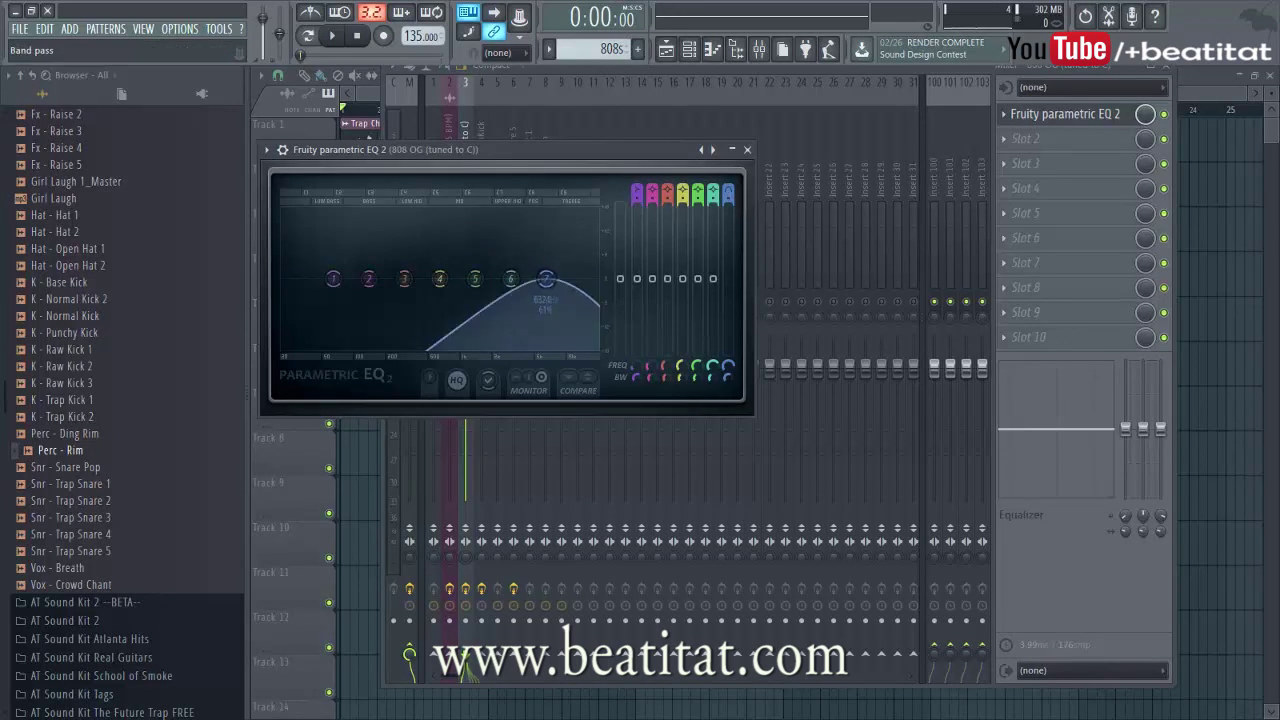
left_click_drag(546, 279, 497, 269)
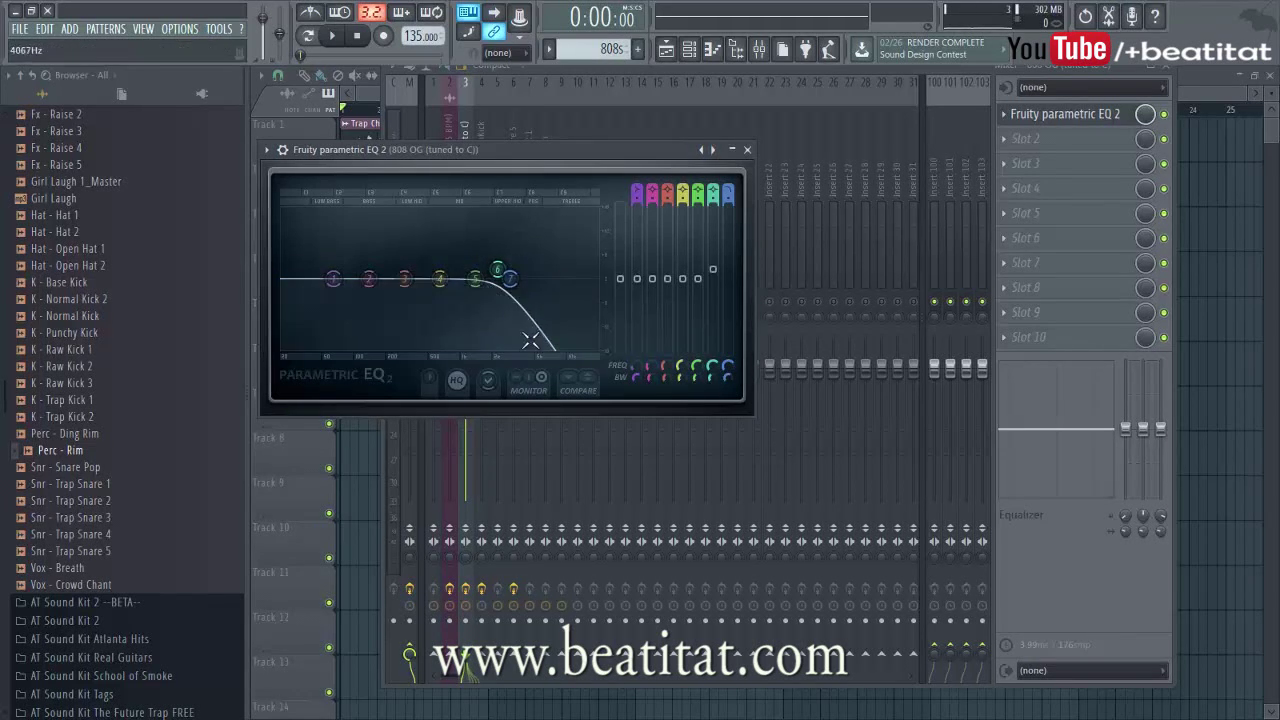
Step: Lower the 808 EQ's band 7 low-pass to about 1.3 kHz, checking the sound in playback
key("space")
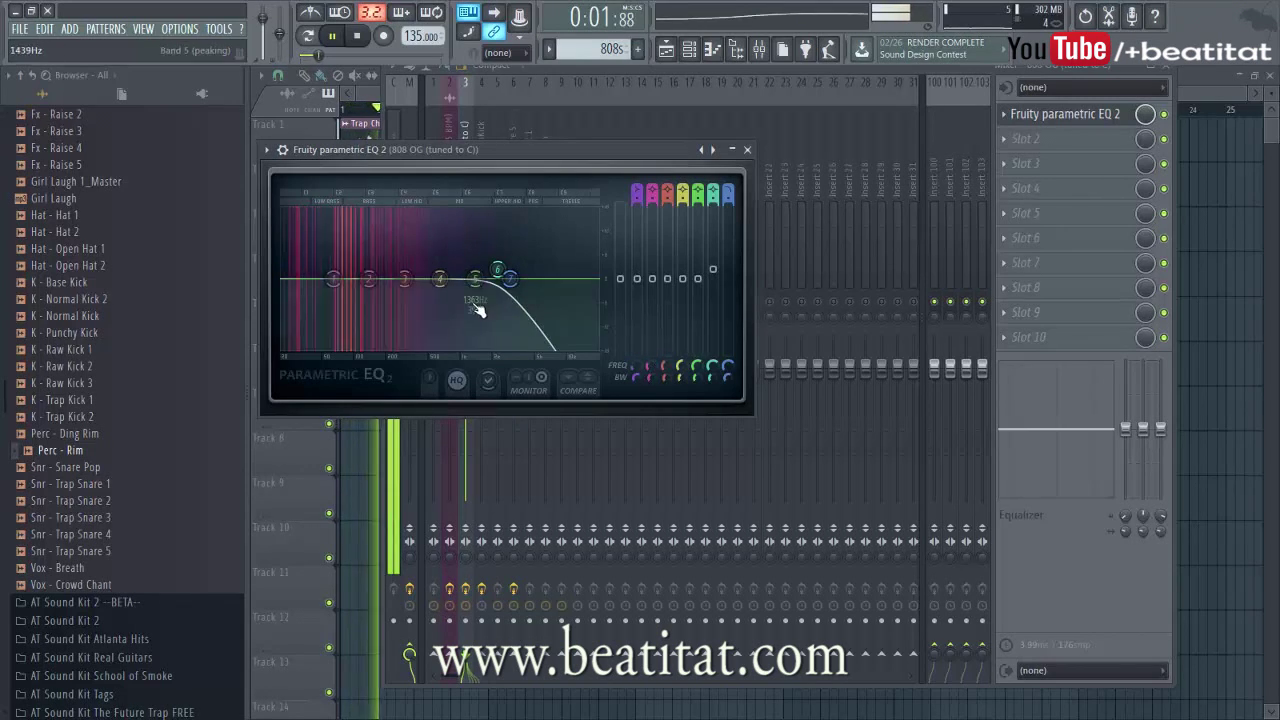
key("space")
left_click_drag(510, 279, 475, 279)
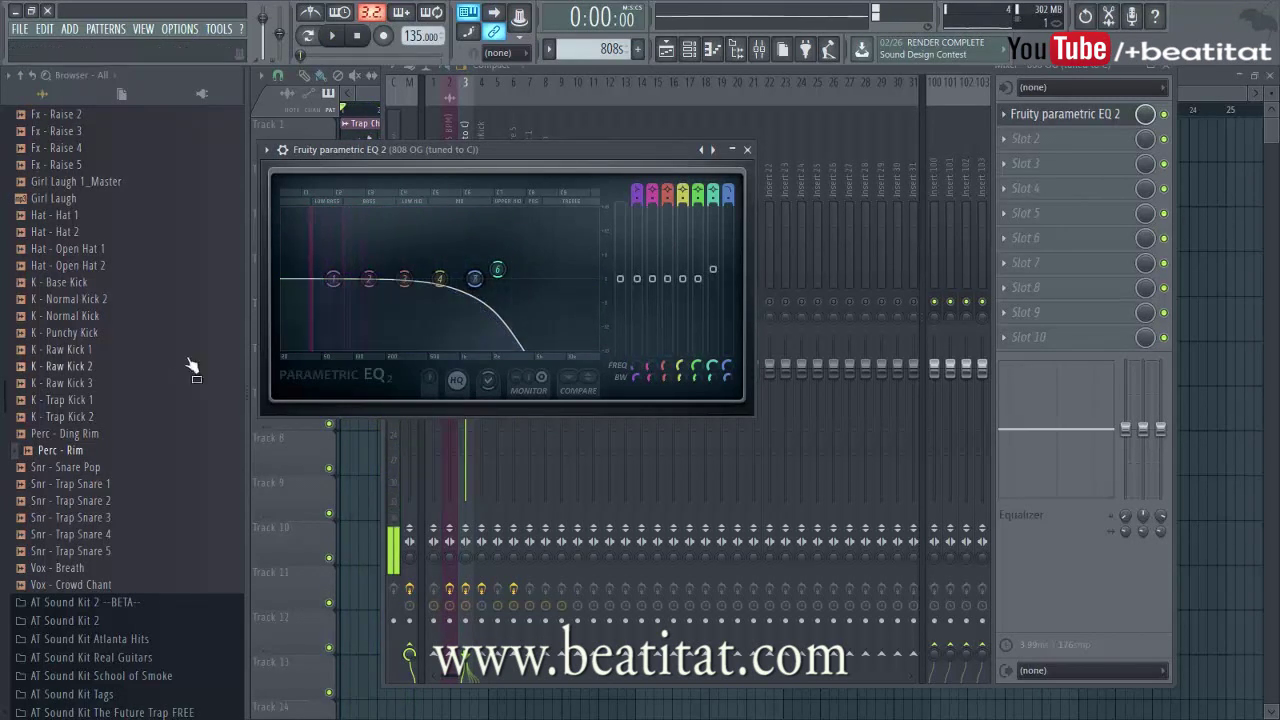
key("space")
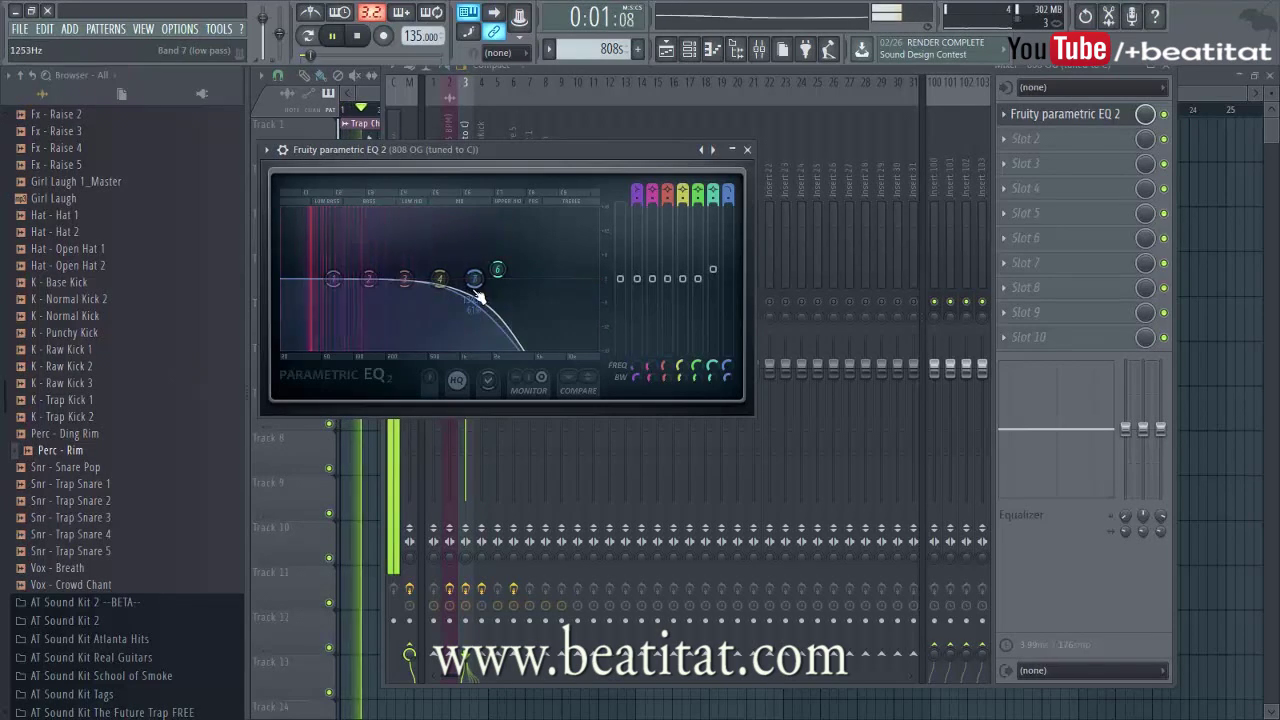
key("space")
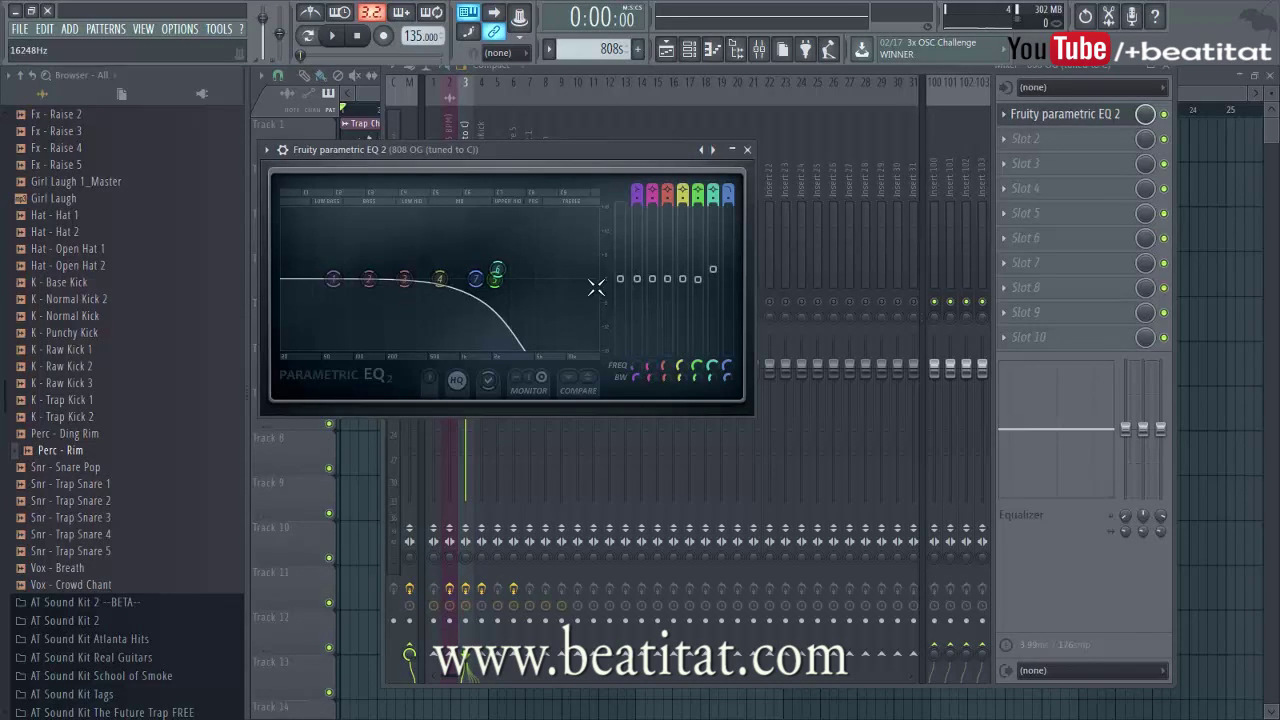
Step: In the 808 EQ, raise band 6, cut the lowest frequencies with band 1 and boost the low bass slightly with band 2
left_click_drag(497, 270, 469, 263)
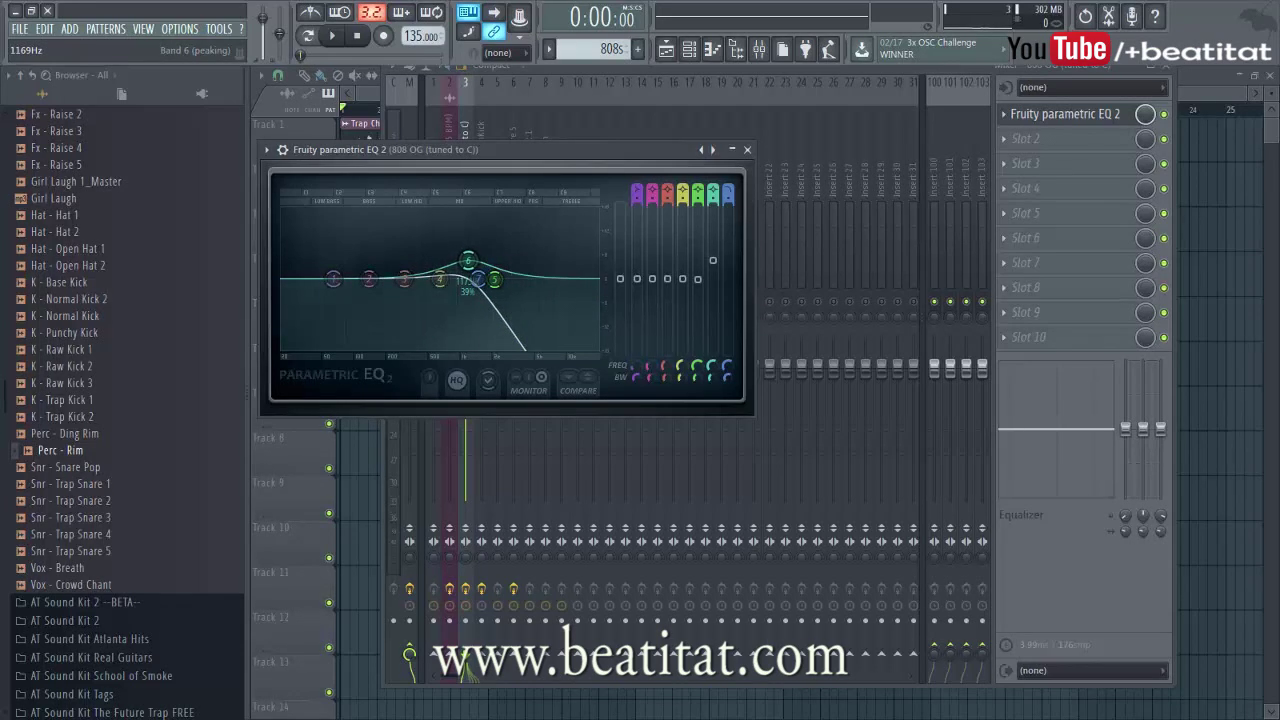
mouse_move(468, 262)
left_mouse_down()
mouse_move(386, 264)
mouse_move(384, 246)
mouse_move(326, 266)
mouse_move(493, 261)
mouse_move(467, 279)
mouse_move(492, 258)
left_mouse_up()
key("space")
left_click_drag(311, 280, 282, 286)
key("space")
left_click_drag(369, 276, 329, 272)
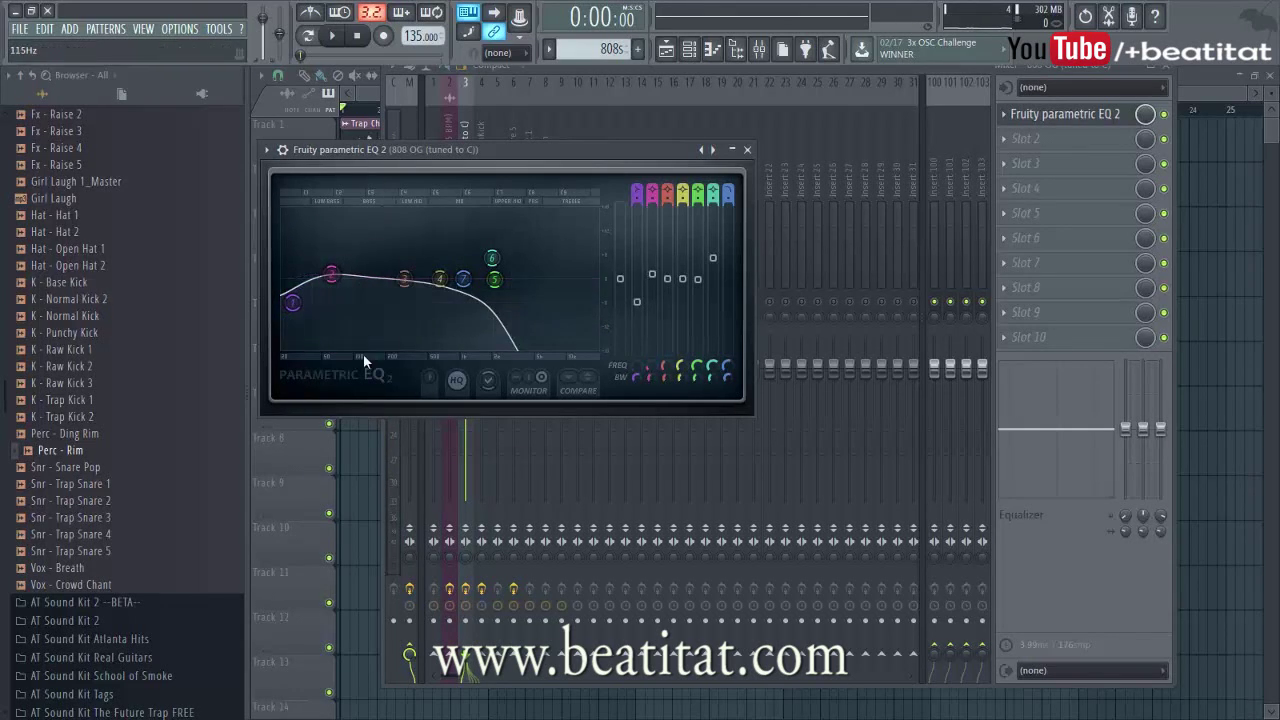
Step: Bring the kick back in with the soloed 808 and review bands 2 and 3 of its Parametric EQ 2 during playback
left_click_drag(573, 150, 595, 237)
left_click(485, 222)
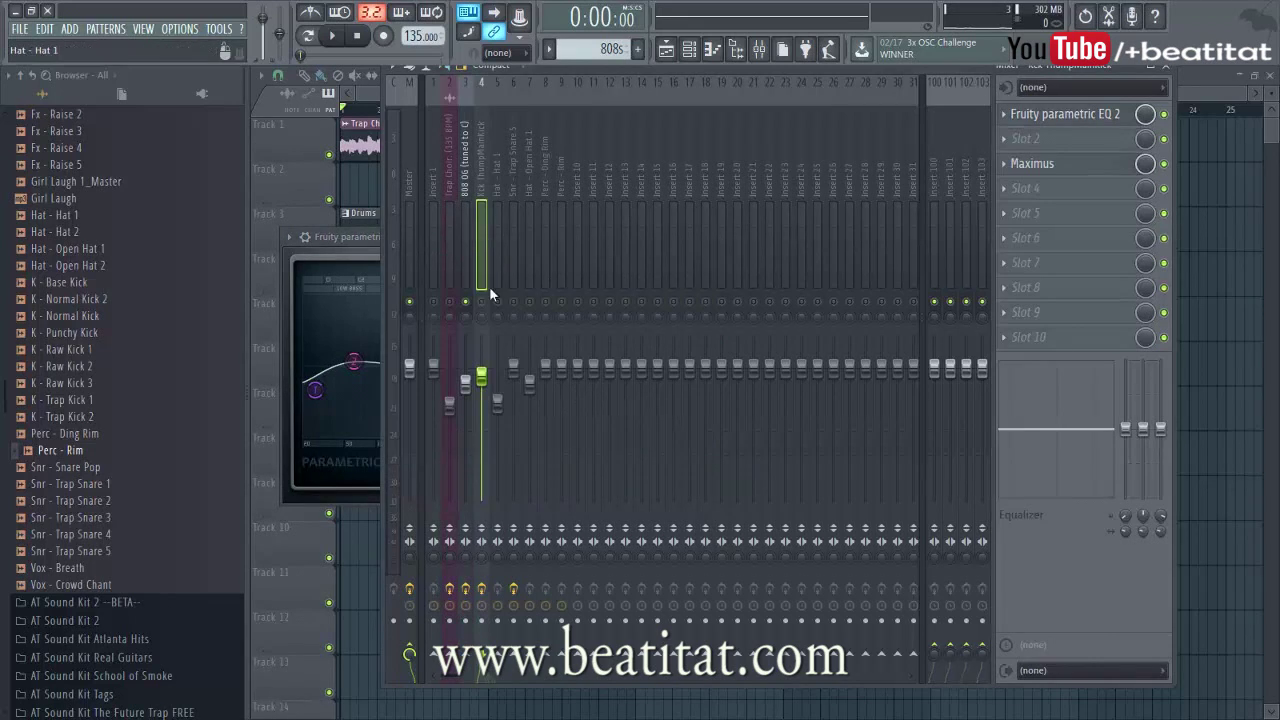
key("space")
left_click(1050, 114)
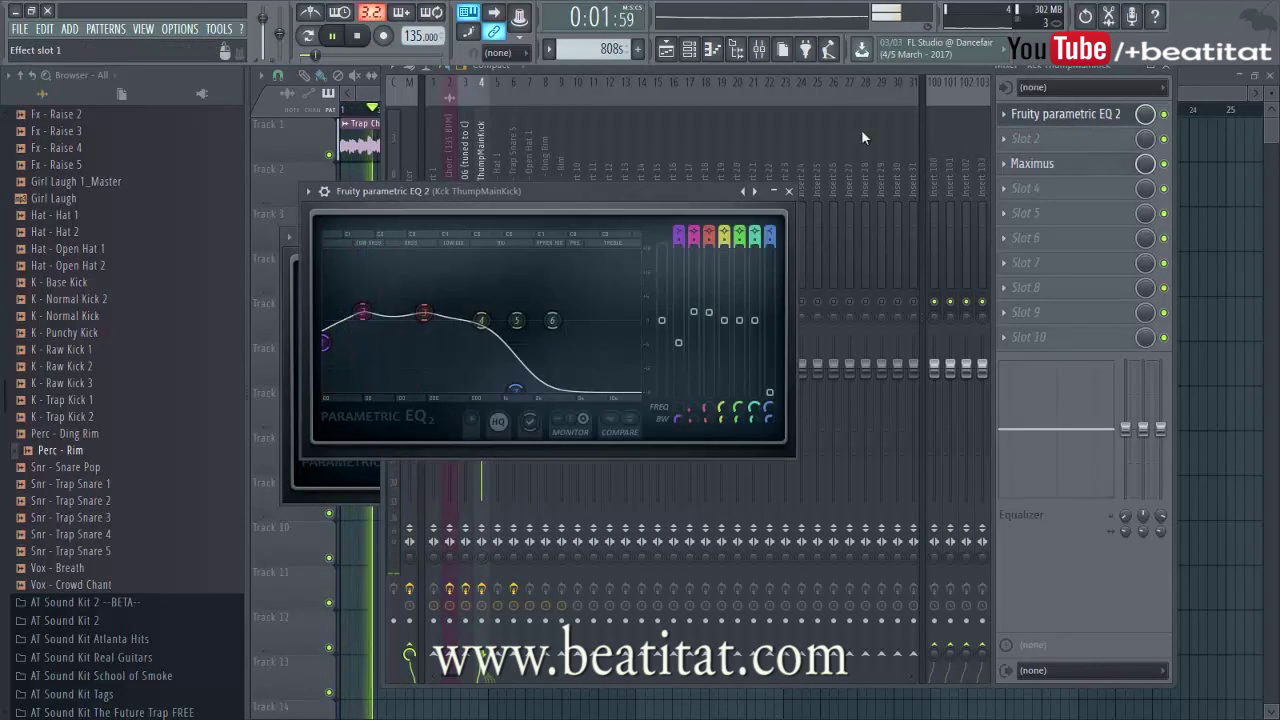
left_click_drag(363, 313, 426, 318)
left_click(789, 191)
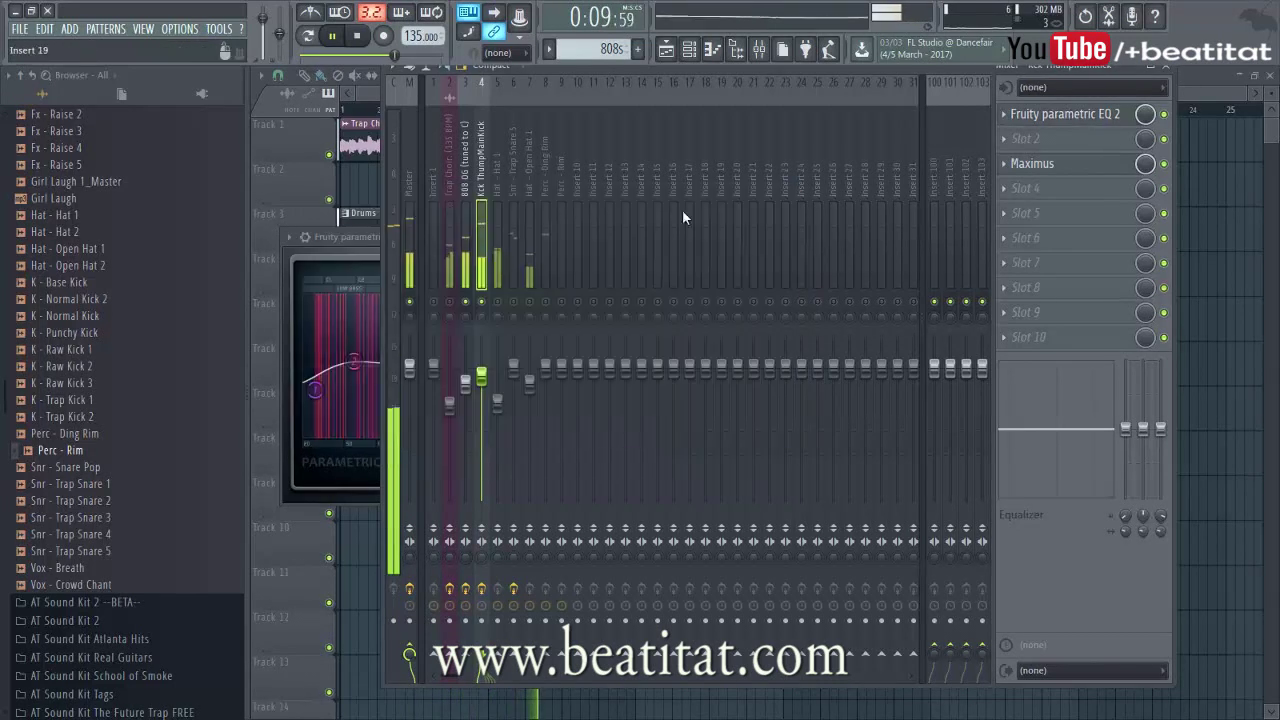
Step: Reopen the 808 track's Parametric EQ 2 and move band 3 down to about 178 Hz
left_click(463, 265)
left_click(1065, 113)
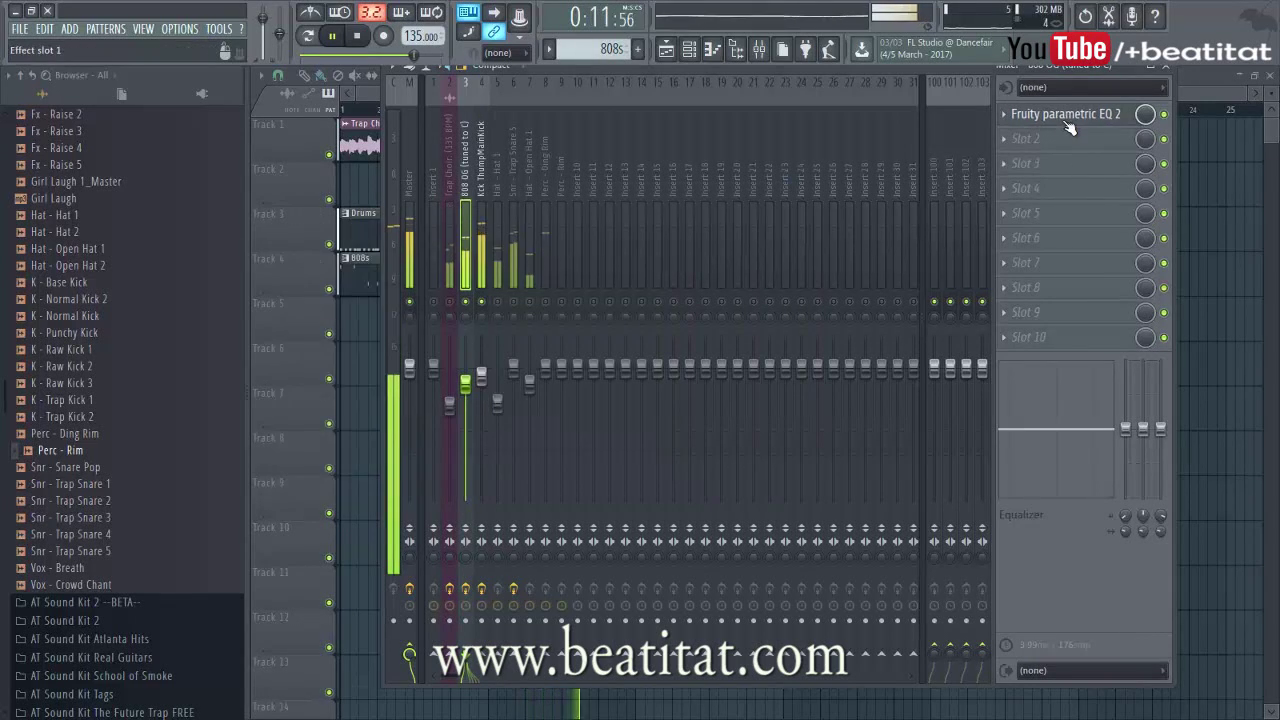
key("space")
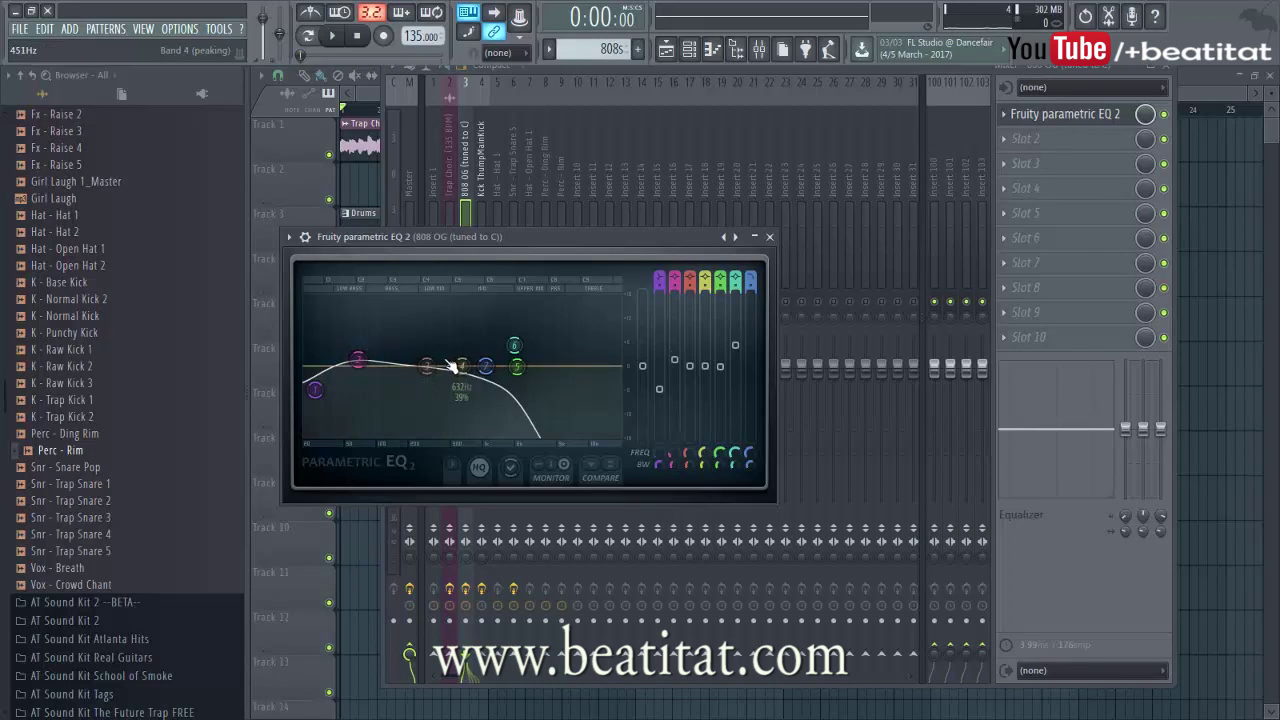
left_click_drag(428, 366, 406, 366)
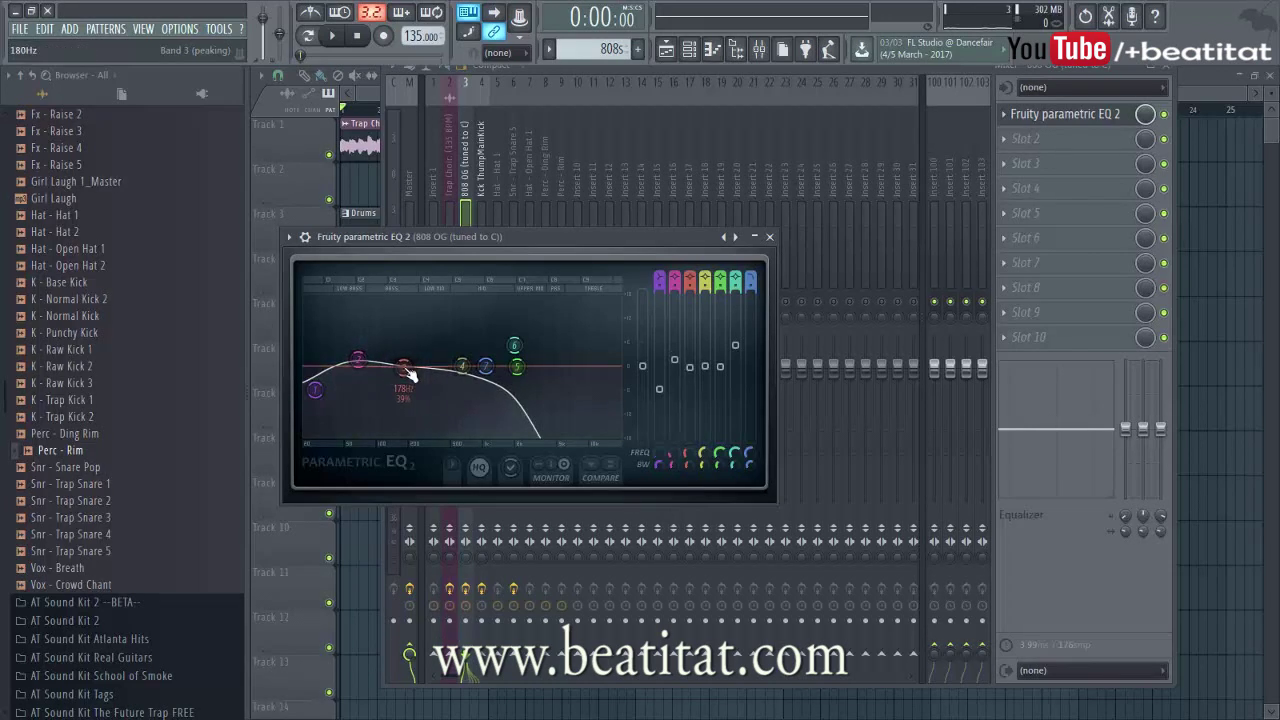
Step: Trim the 808 EQ's band 2 boost and cut band 3 slightly, checking playback, and close the EQ
left_click_drag(352, 360, 349, 362)
key("space")
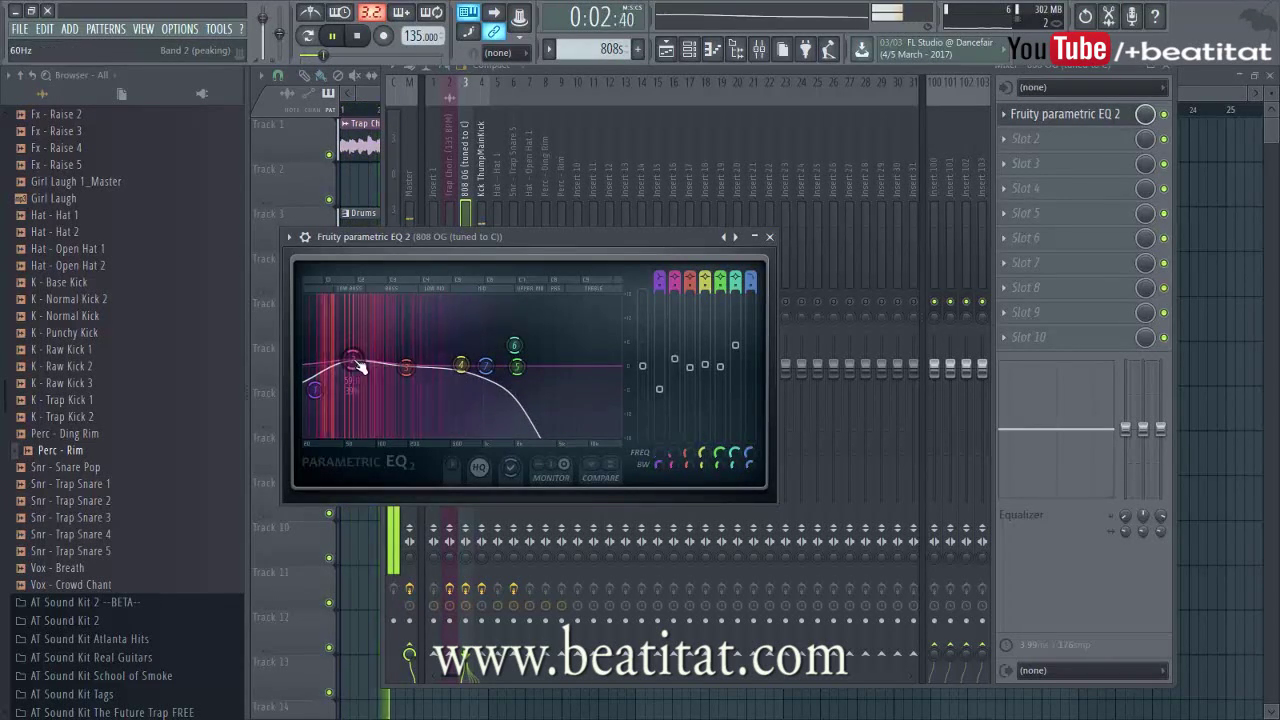
key("space")
left_click_drag(405, 367, 400, 369)
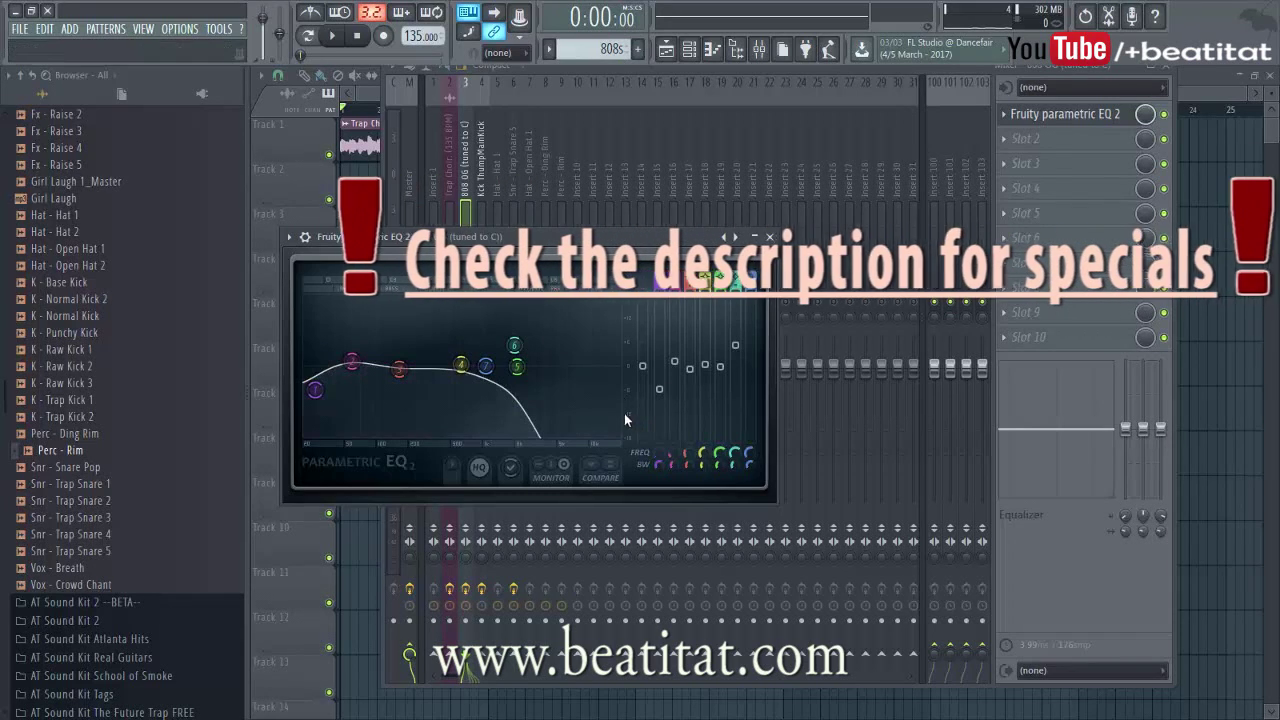
left_click(769, 237)
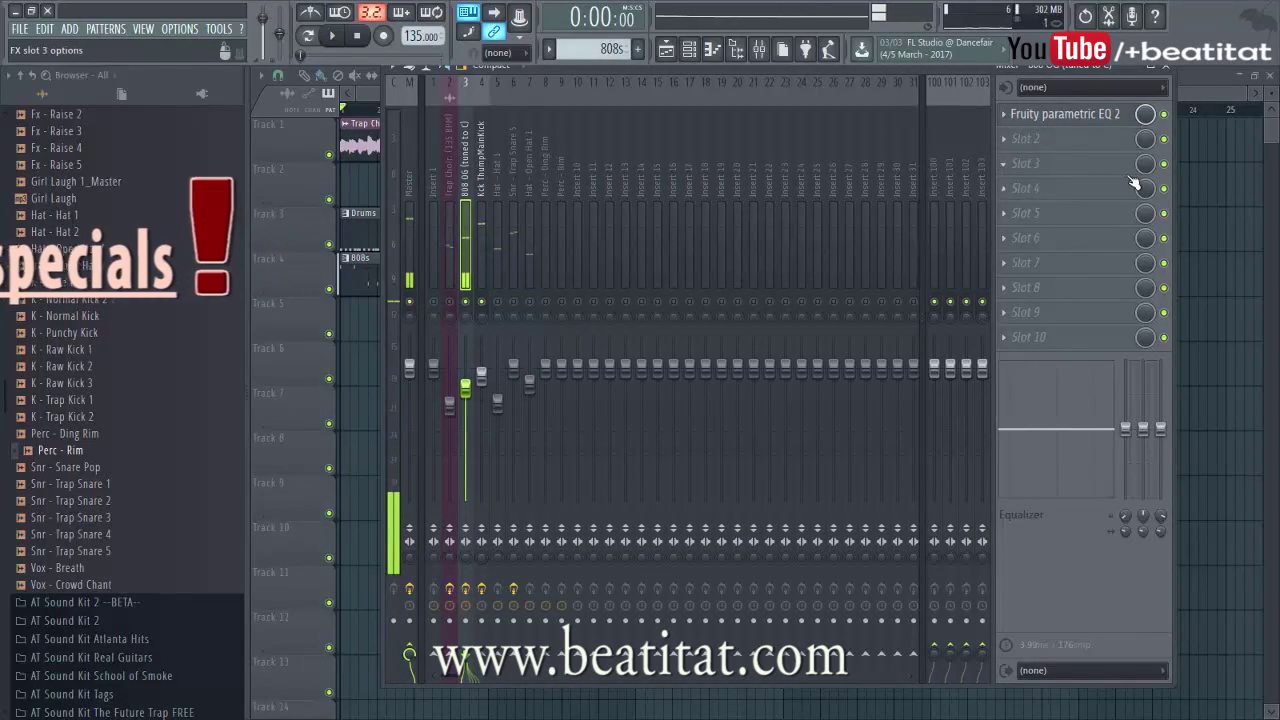
Step: Load Fruity Fast Dist in the 808 track's third effect slot, adjust its distortion settings during playback and close it
left_click(1081, 165)
left_click(1081, 184)
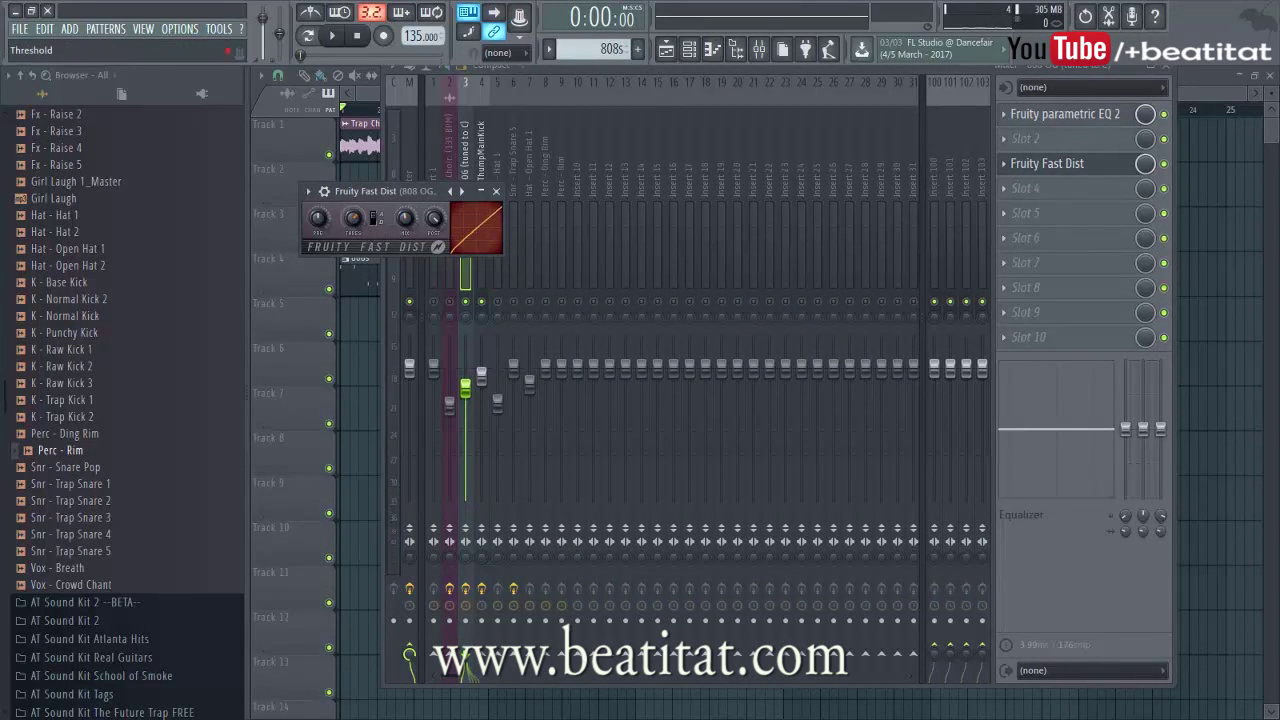
key("space")
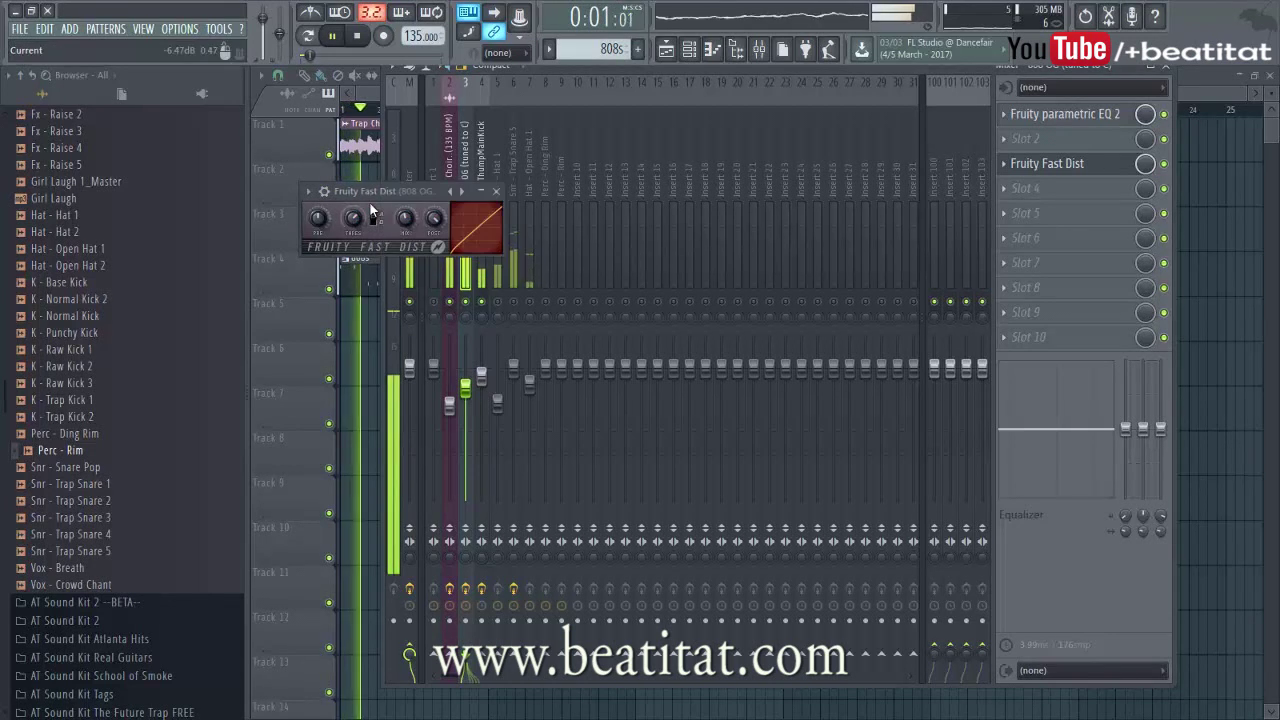
left_click_drag(405, 218, 434, 221)
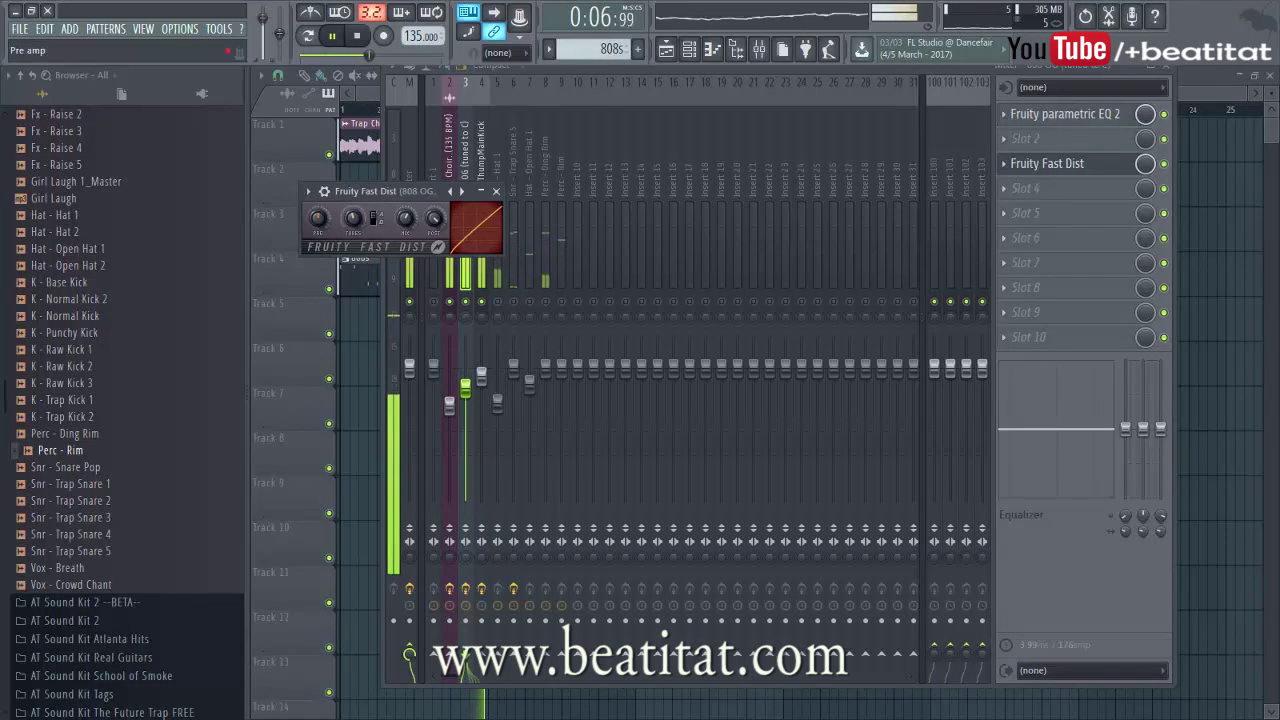
left_click(496, 191)
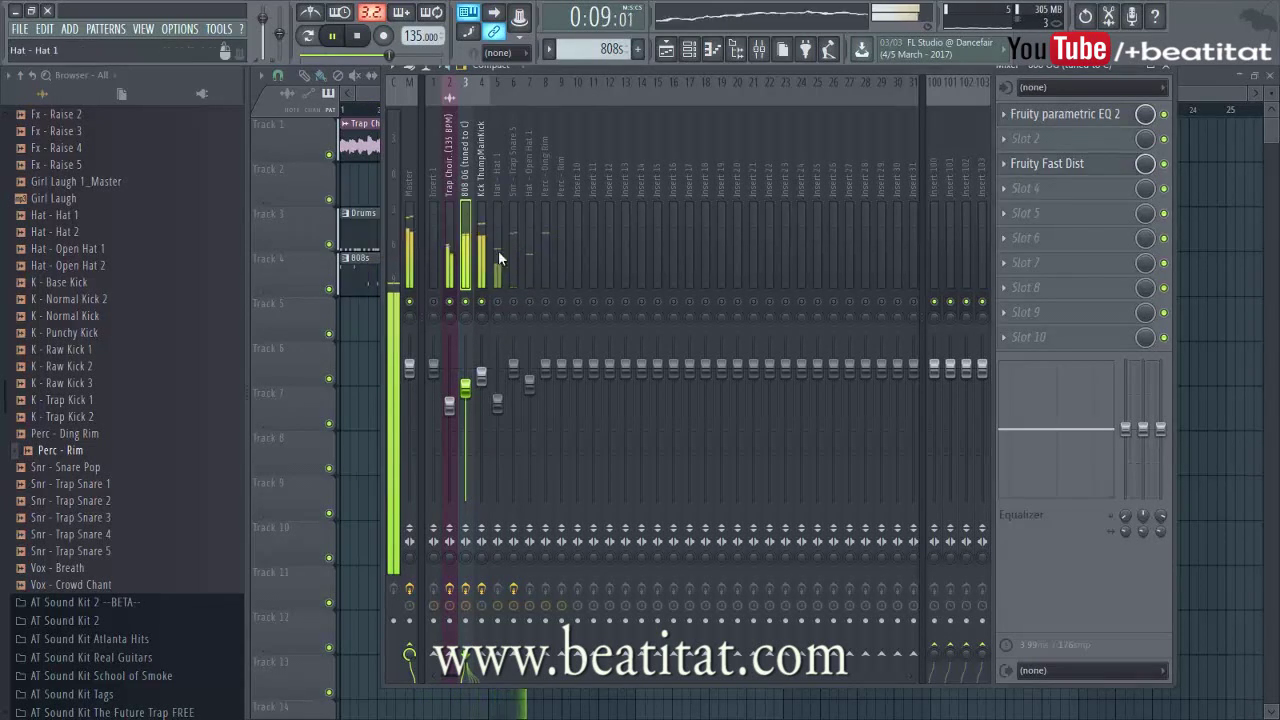
Step: Lower the 808 track's level to 81% (-4.4 dB) and raise the pre-amp in its Fruity Fast Dist during playback
left_click_drag(465, 386, 465, 392)
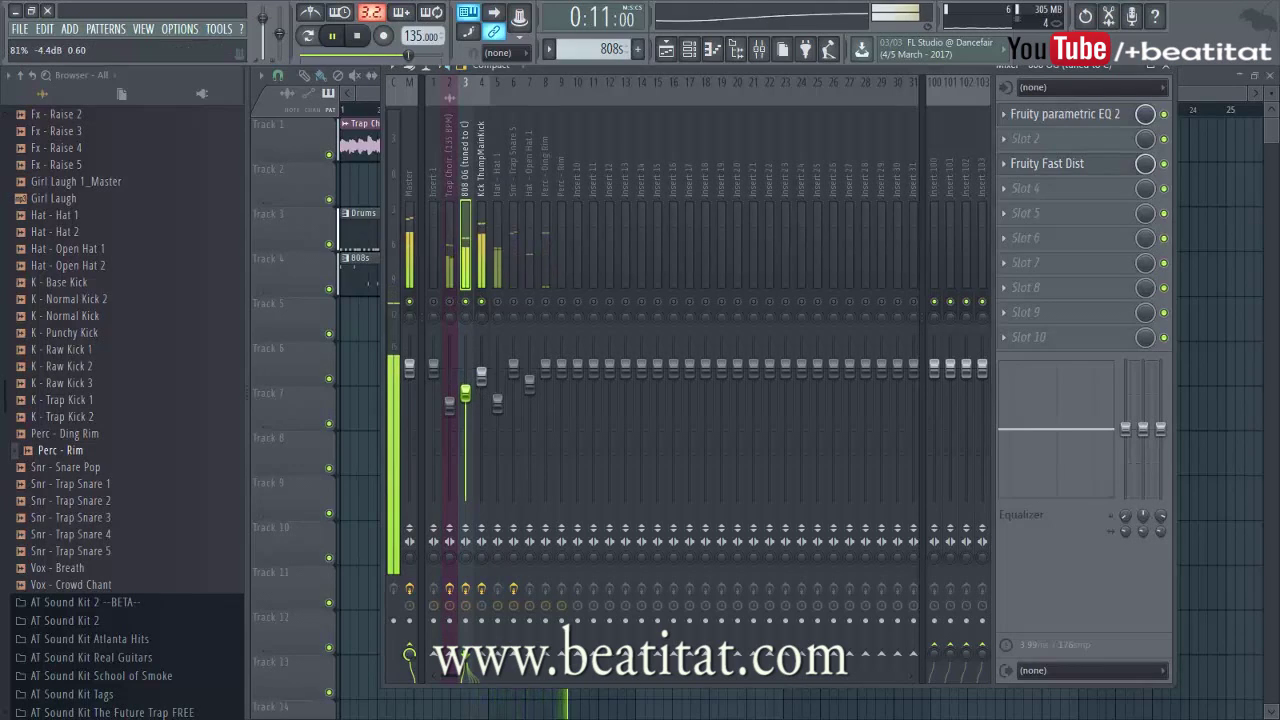
left_click(1047, 163)
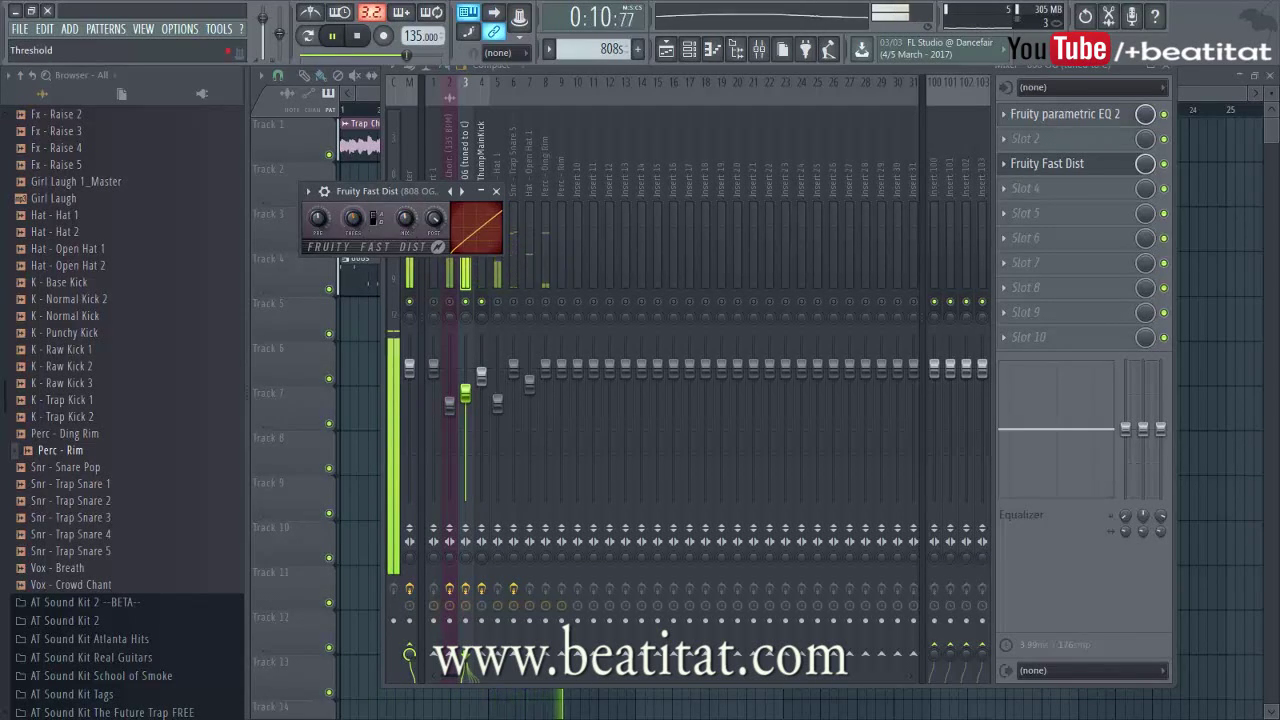
left_click_drag(318, 219, 318, 201)
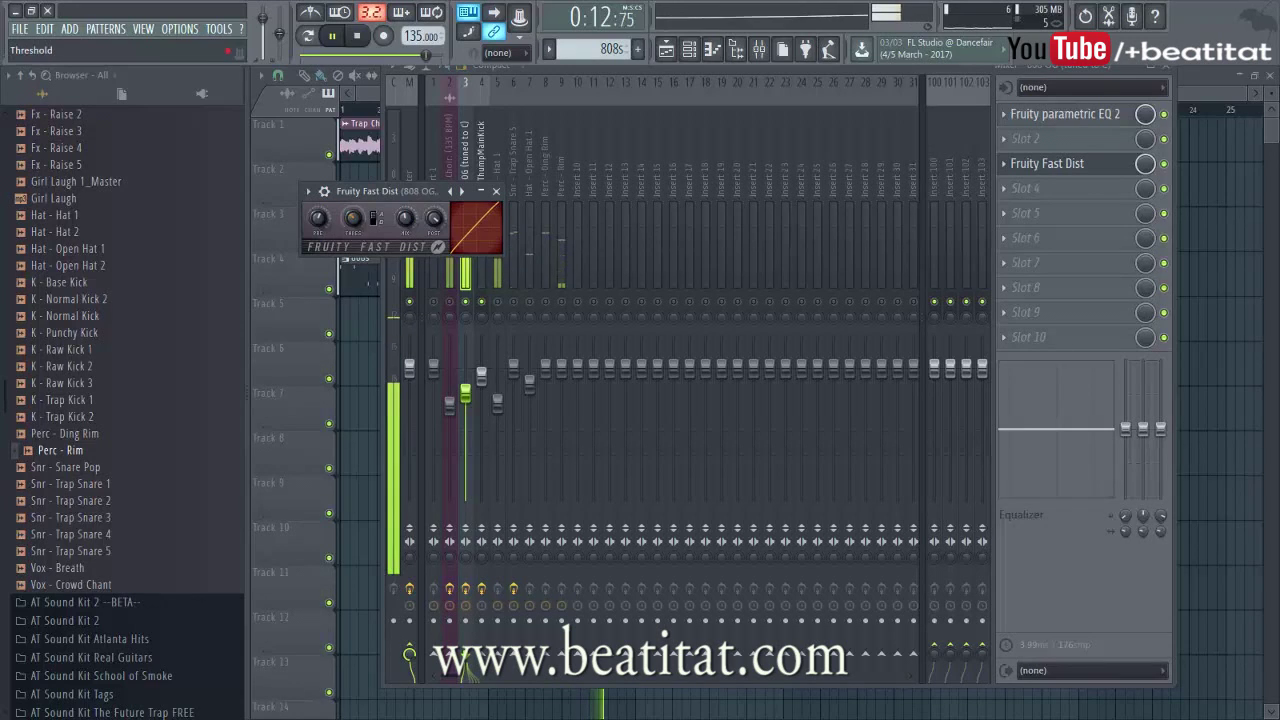
left_click(486, 192)
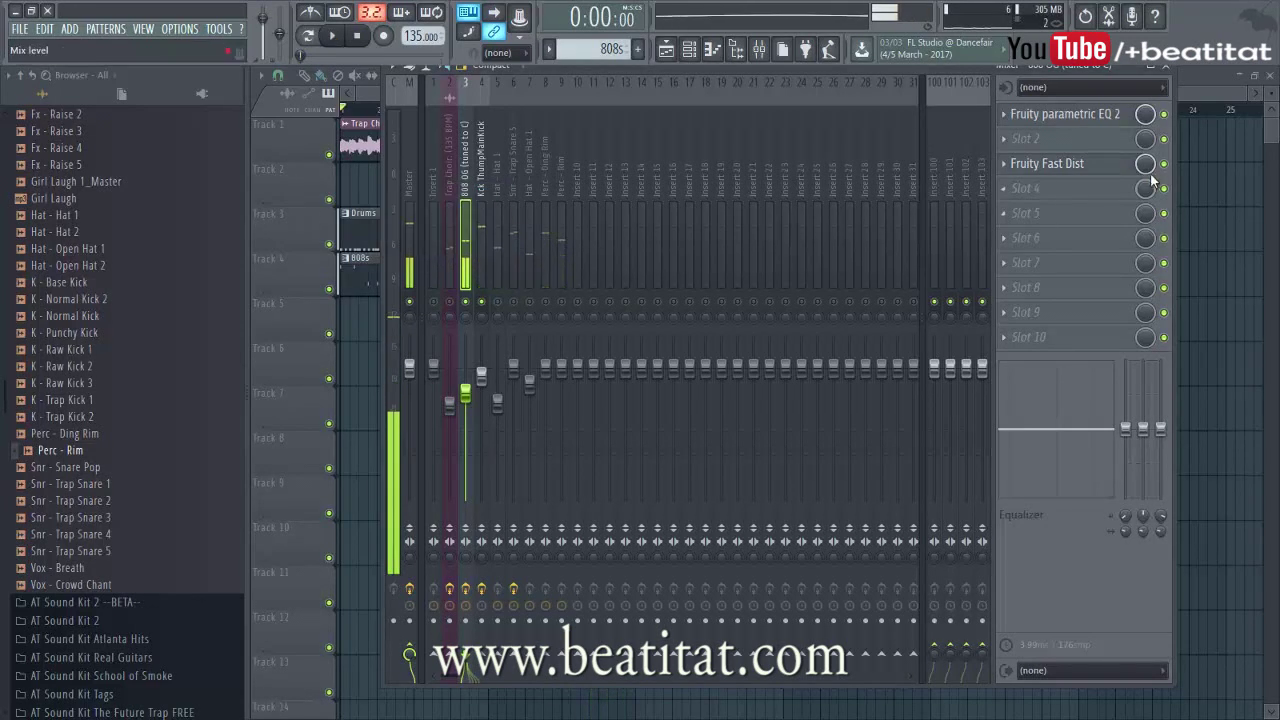
Step: Bypass Fruity Fast Dist, load Maximus in the 808 track's fourth effect slot and switch its high band off in the bands view
left_click(1050, 190)
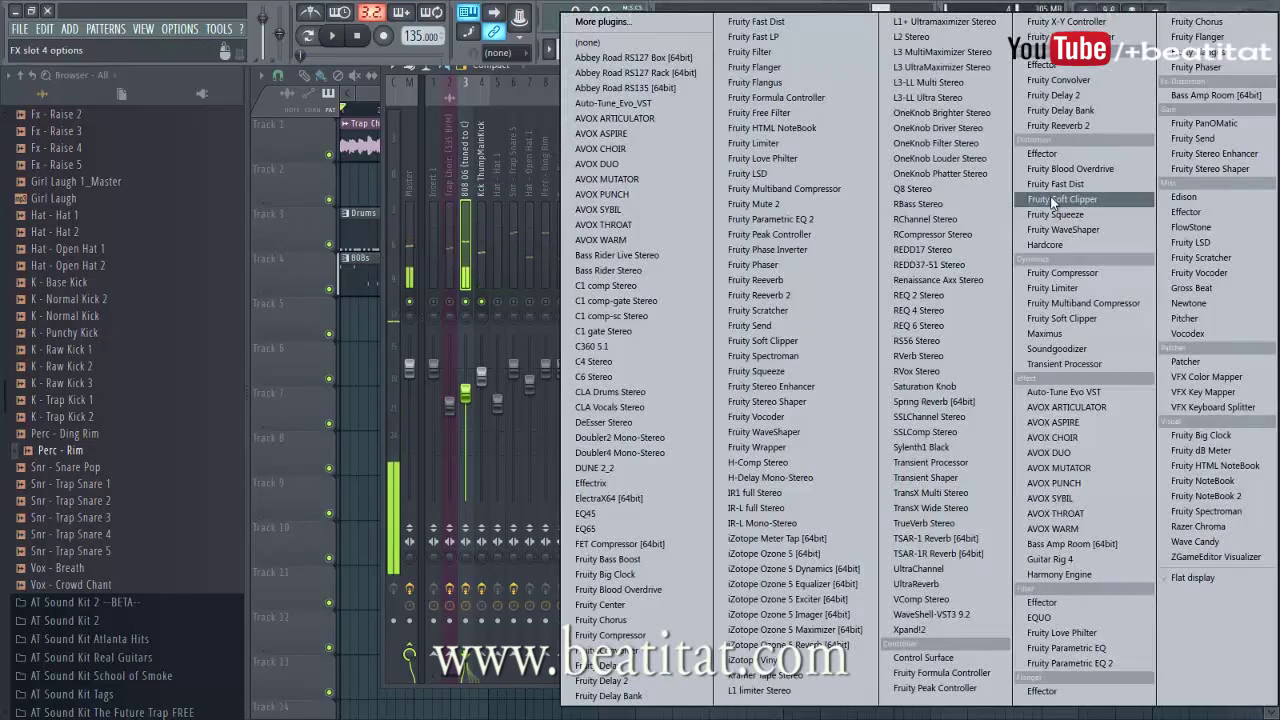
left_click(1107, 333)
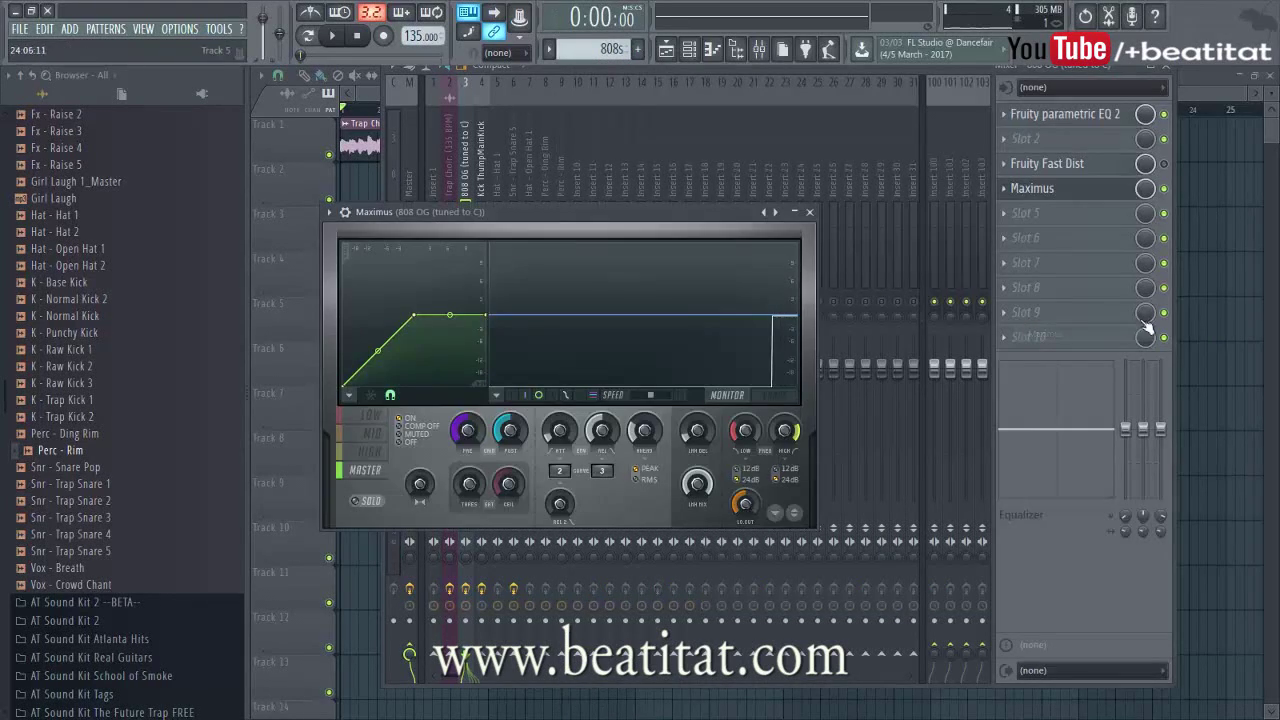
left_click(372, 433)
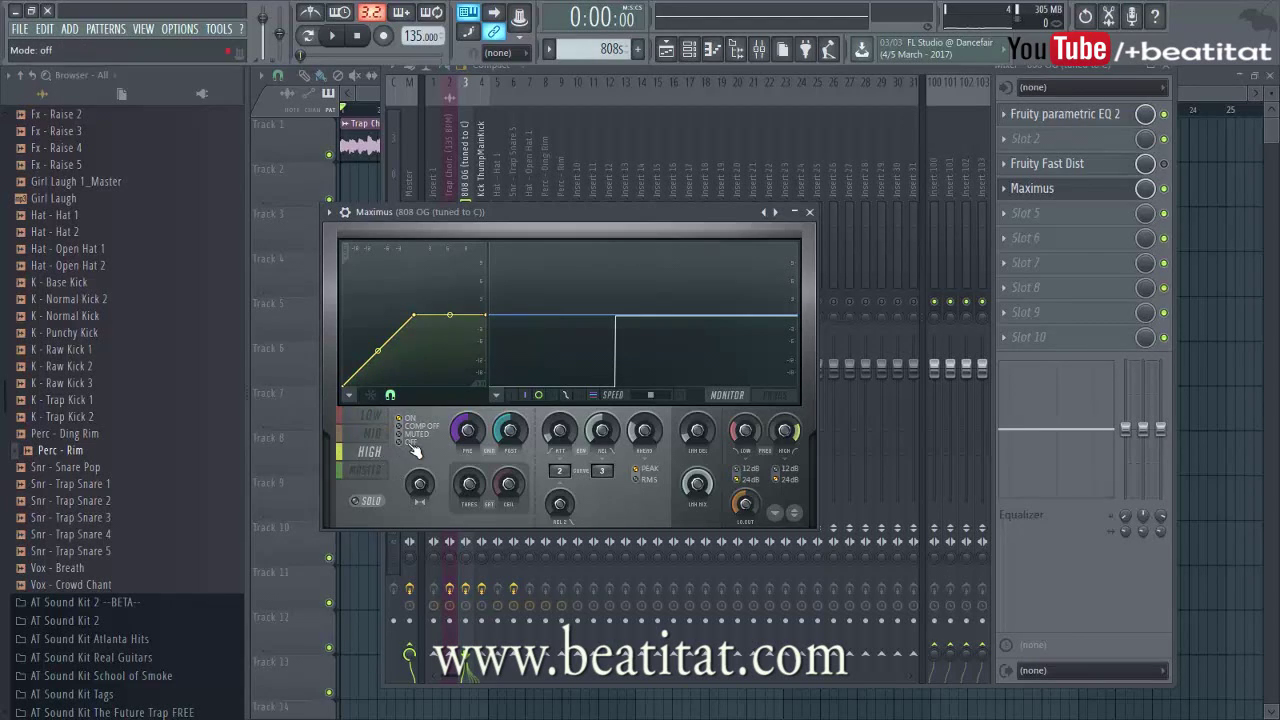
left_click_drag(743, 211, 946, 168)
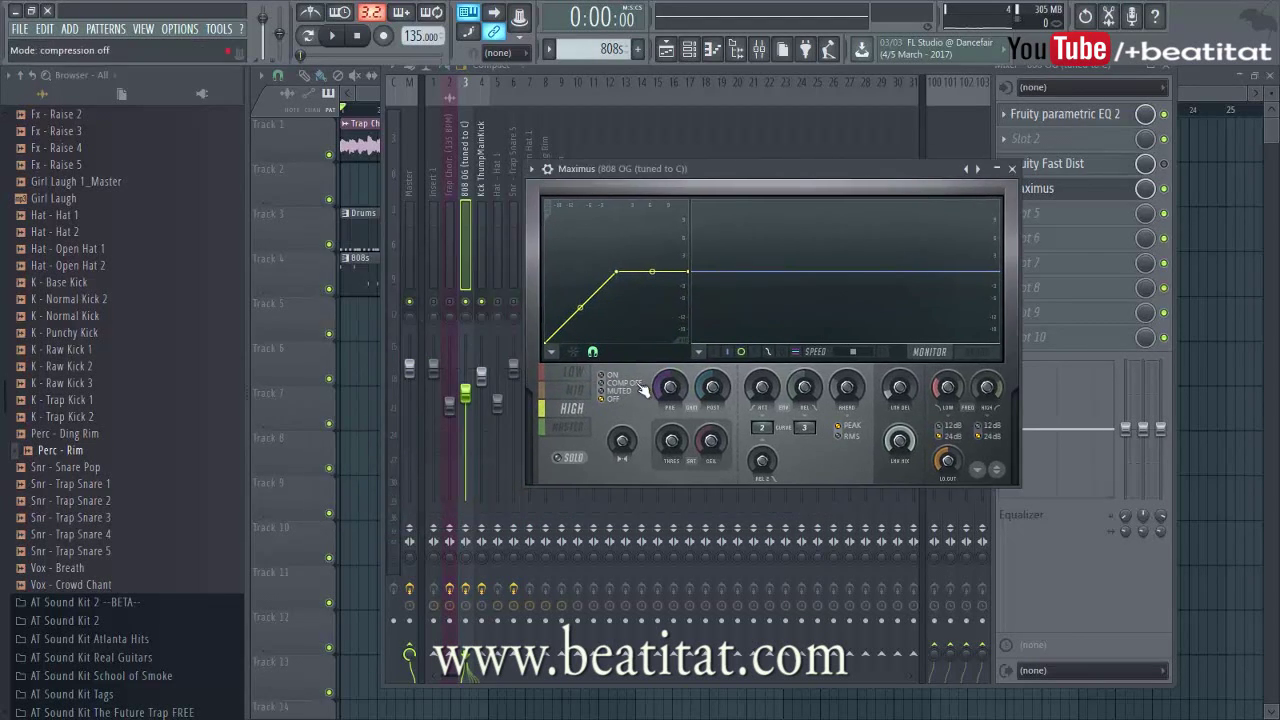
left_click(977, 352)
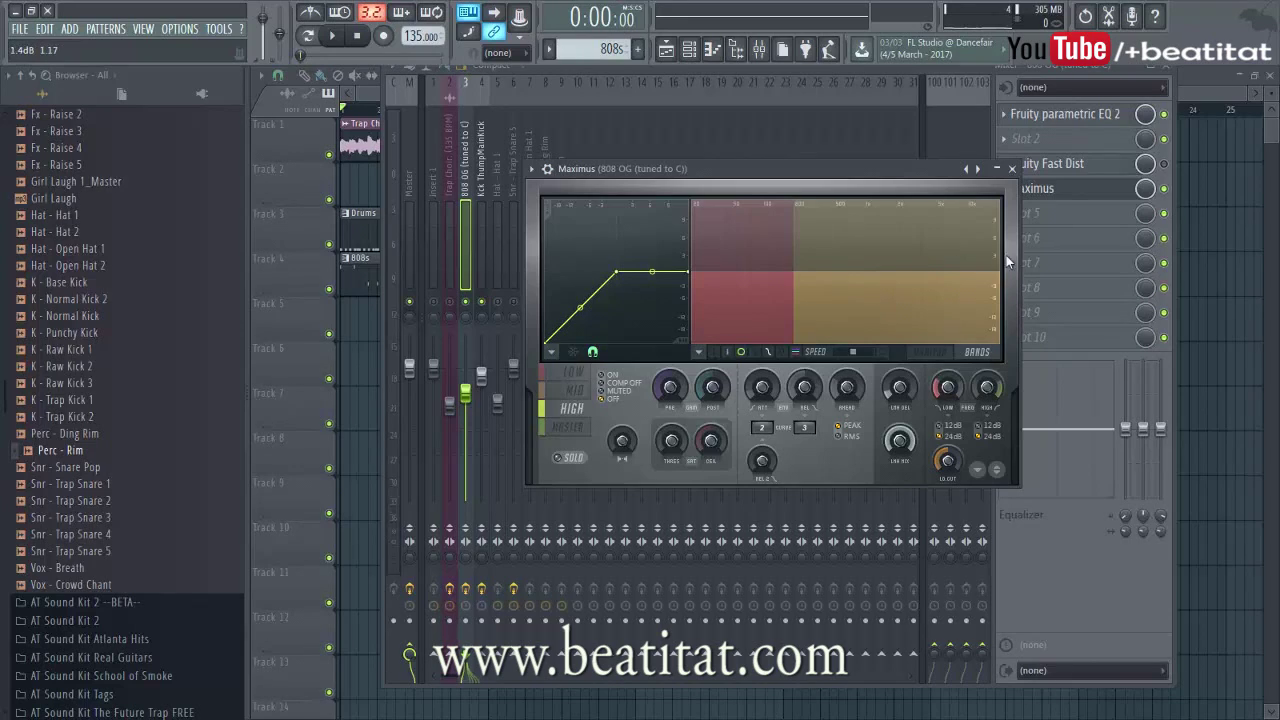
Step: Add a point at about -4.7 dB to the low band's compression curve in Maximus and check it in playback
left_click(580, 389)
left_click(574, 372)
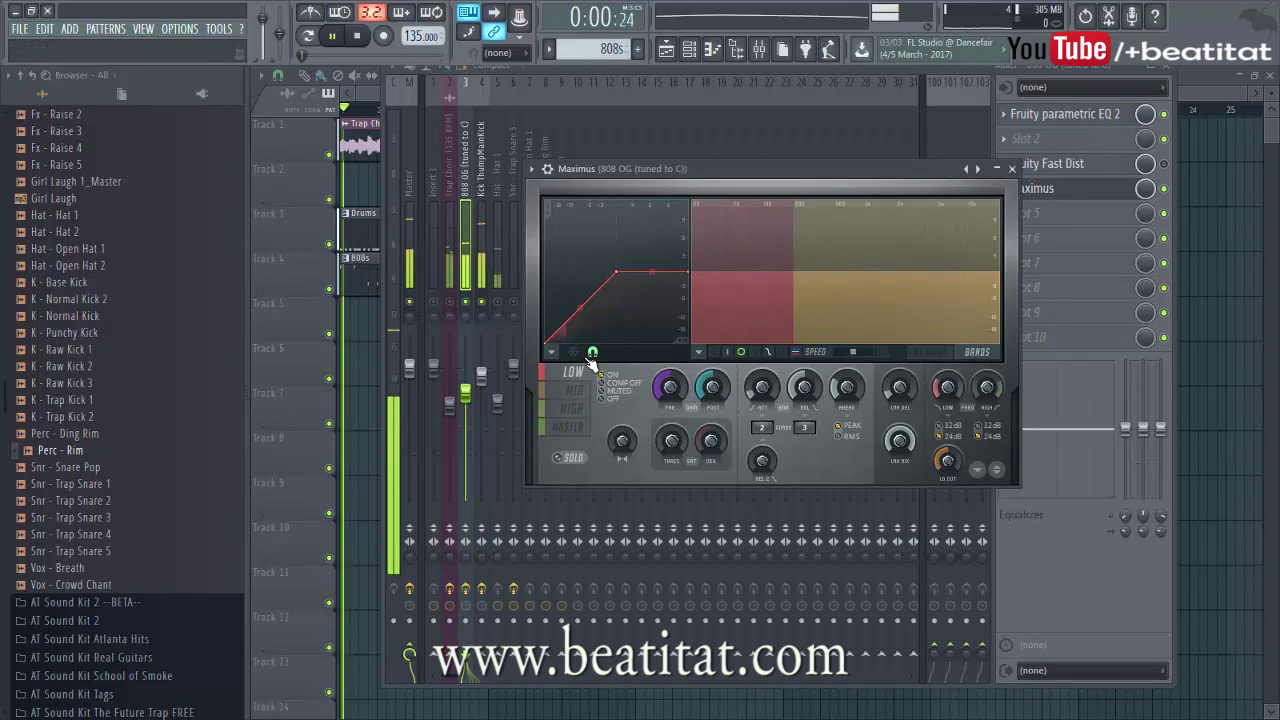
right_click(594, 302)
right_click(594, 302)
left_click(596, 301)
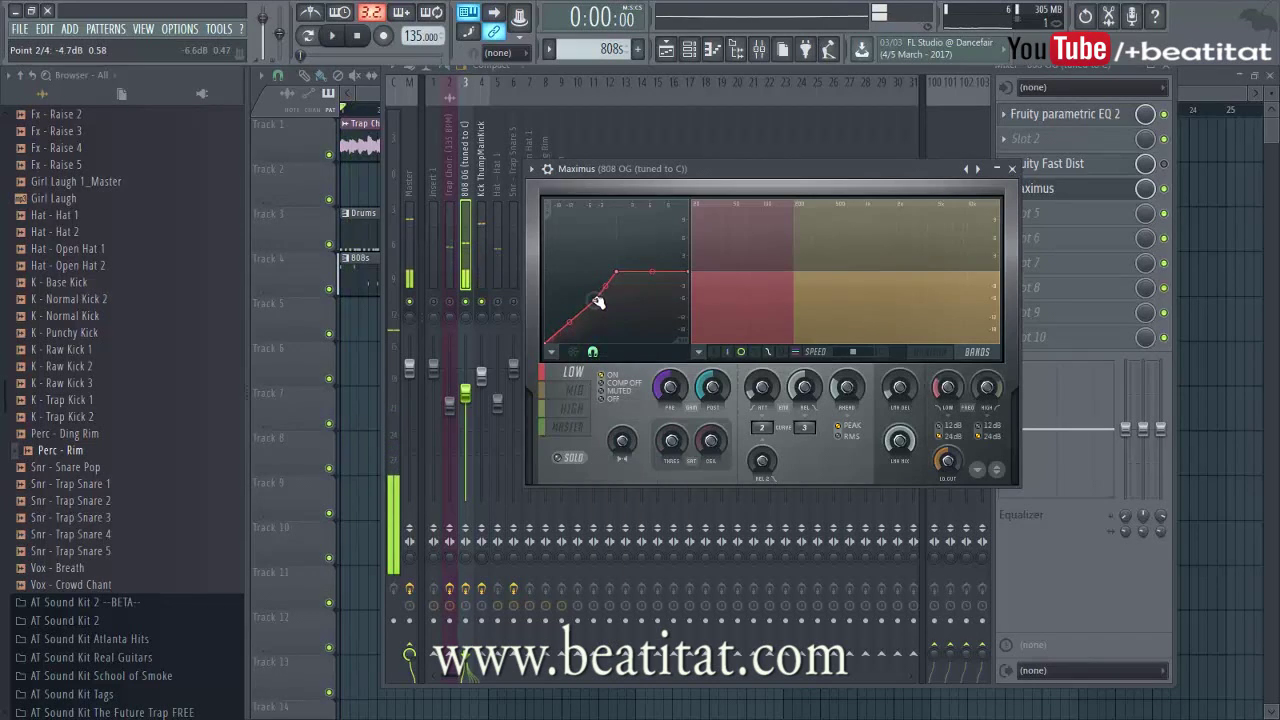
key("space")
key("space")
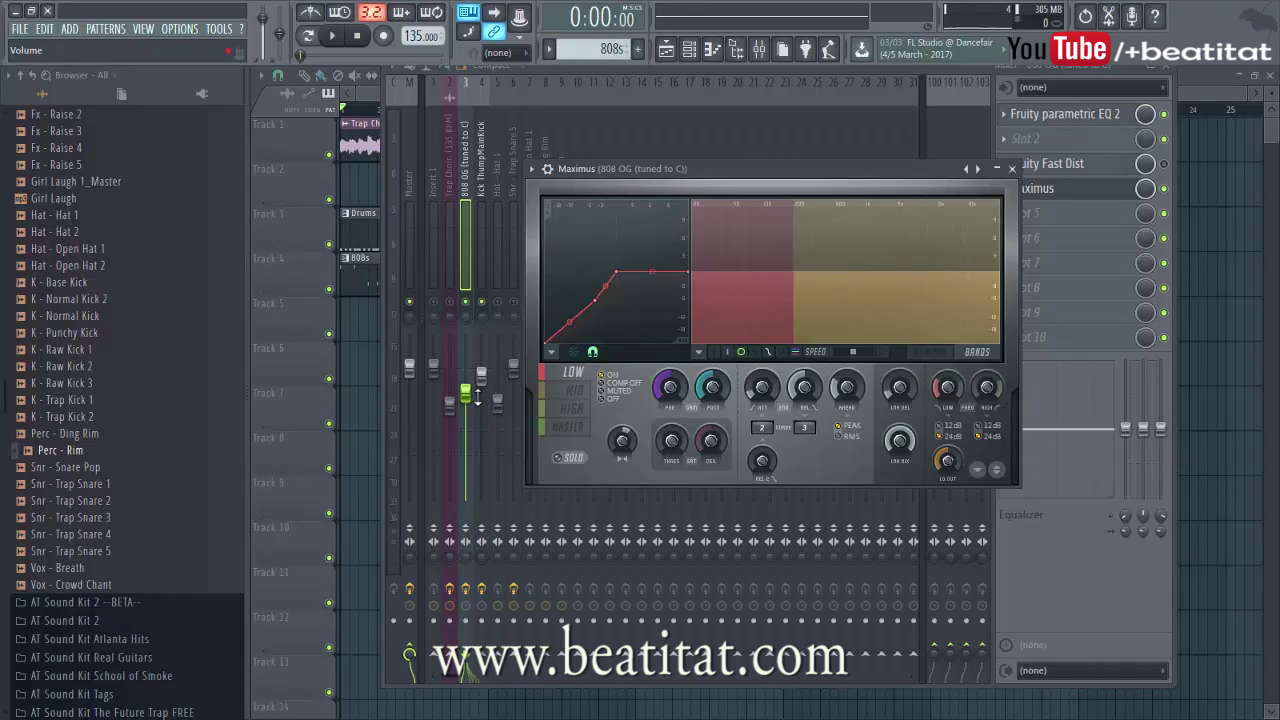
Step: Audition the 808 with Maximus closed, reopen it and widen the low band's range by moving its crossover slightly higher
key("Escape")
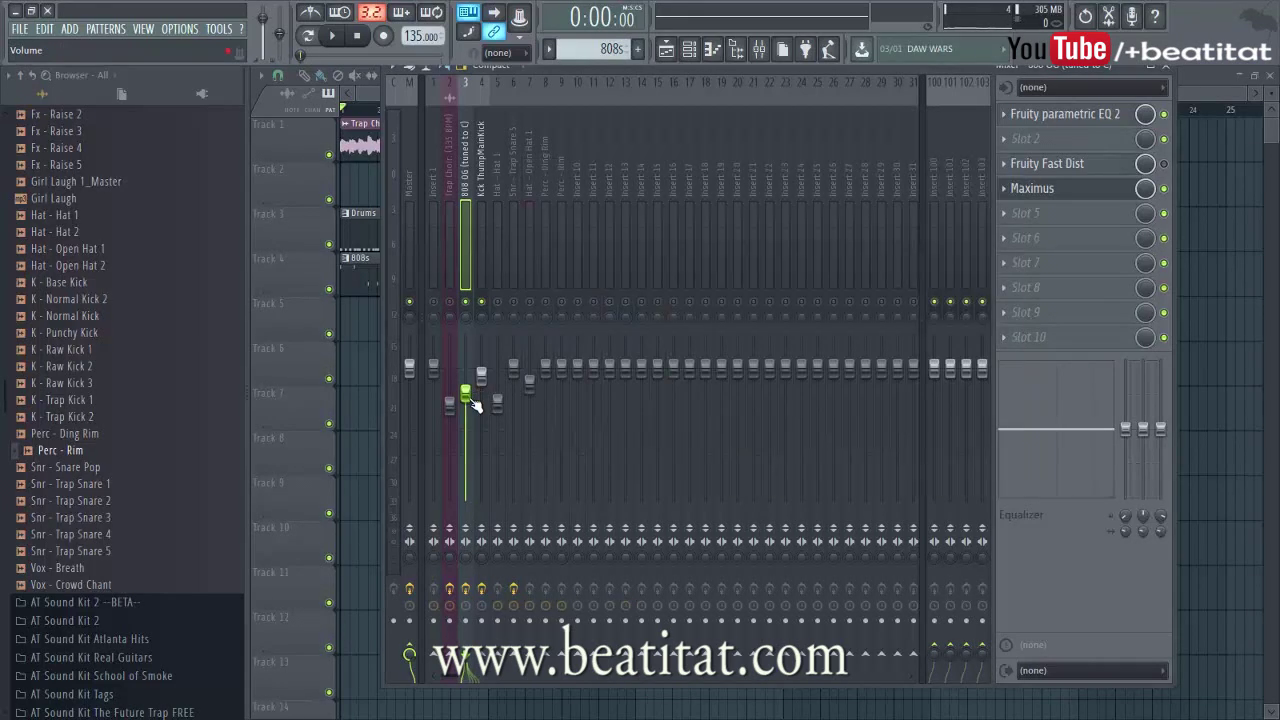
key("space")
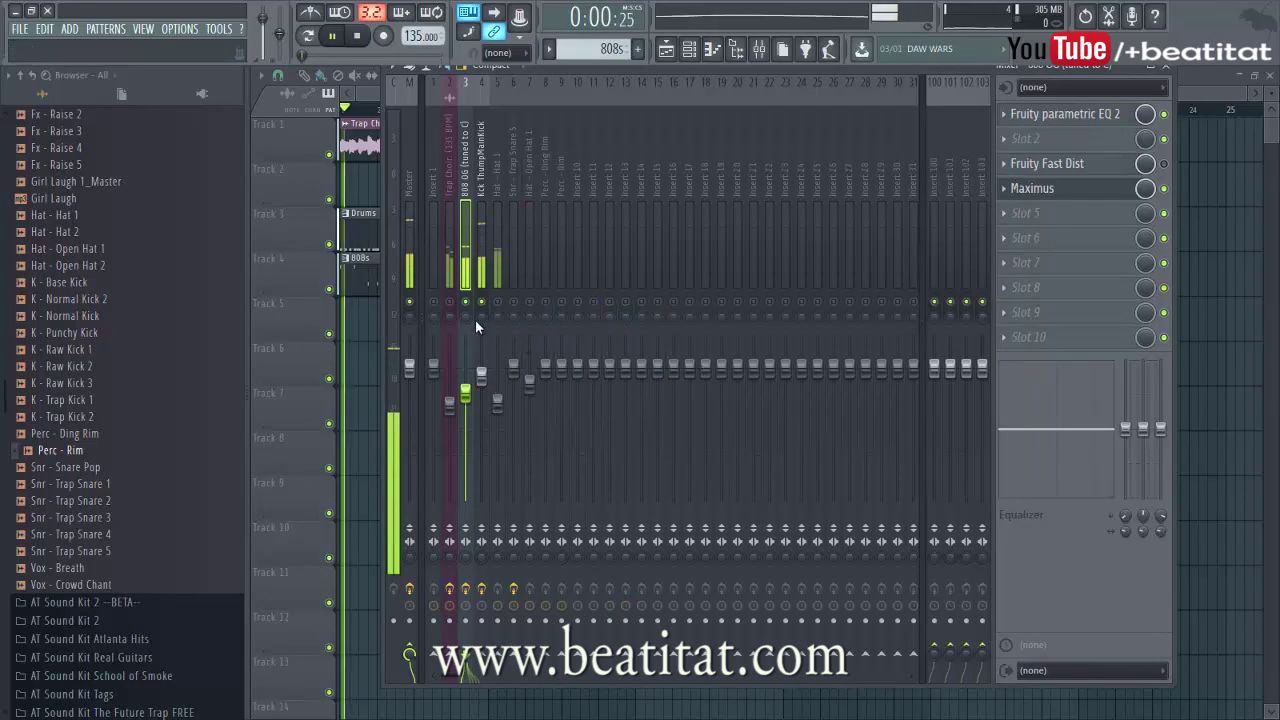
left_click(1082, 190)
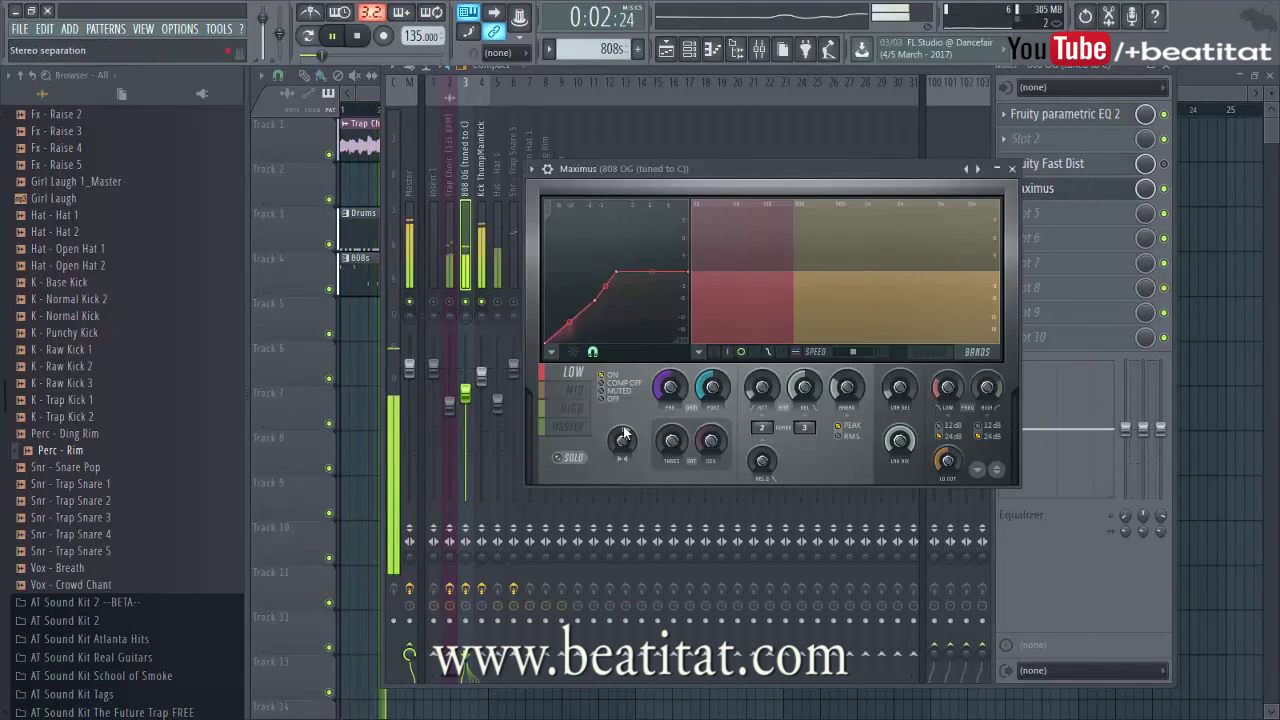
key("space")
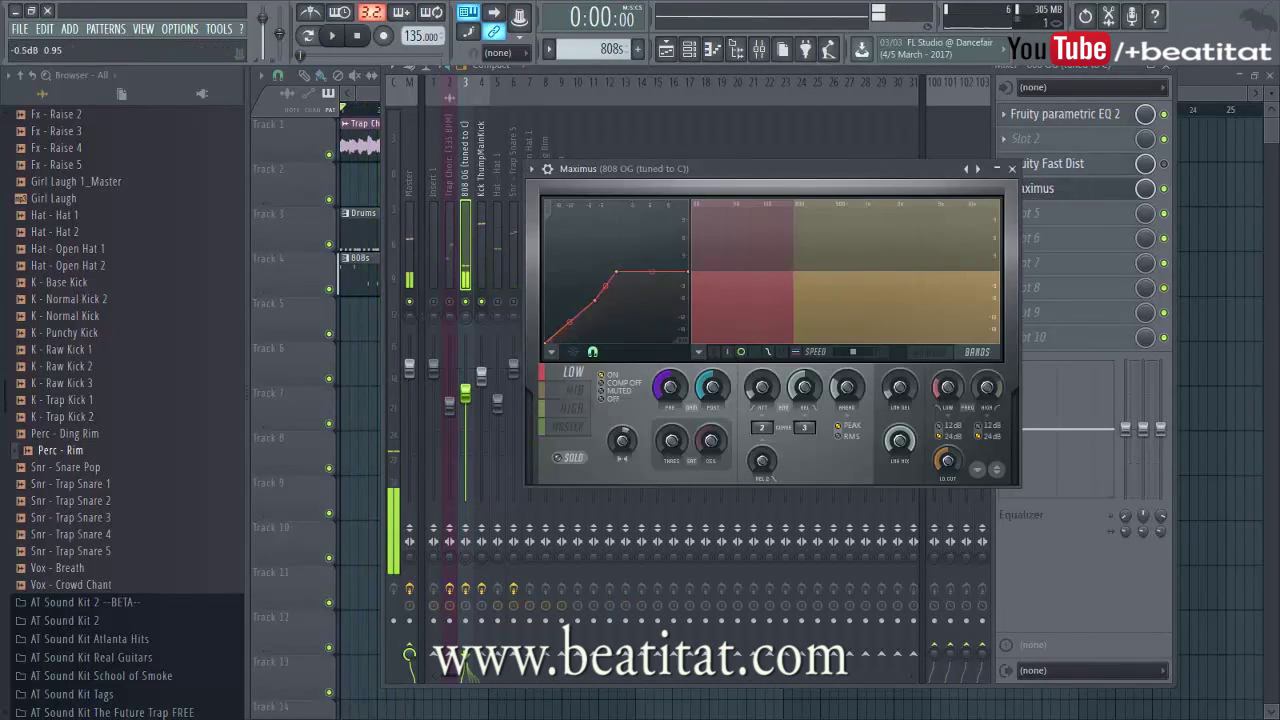
left_click_drag(796, 273, 813, 273)
key("space")
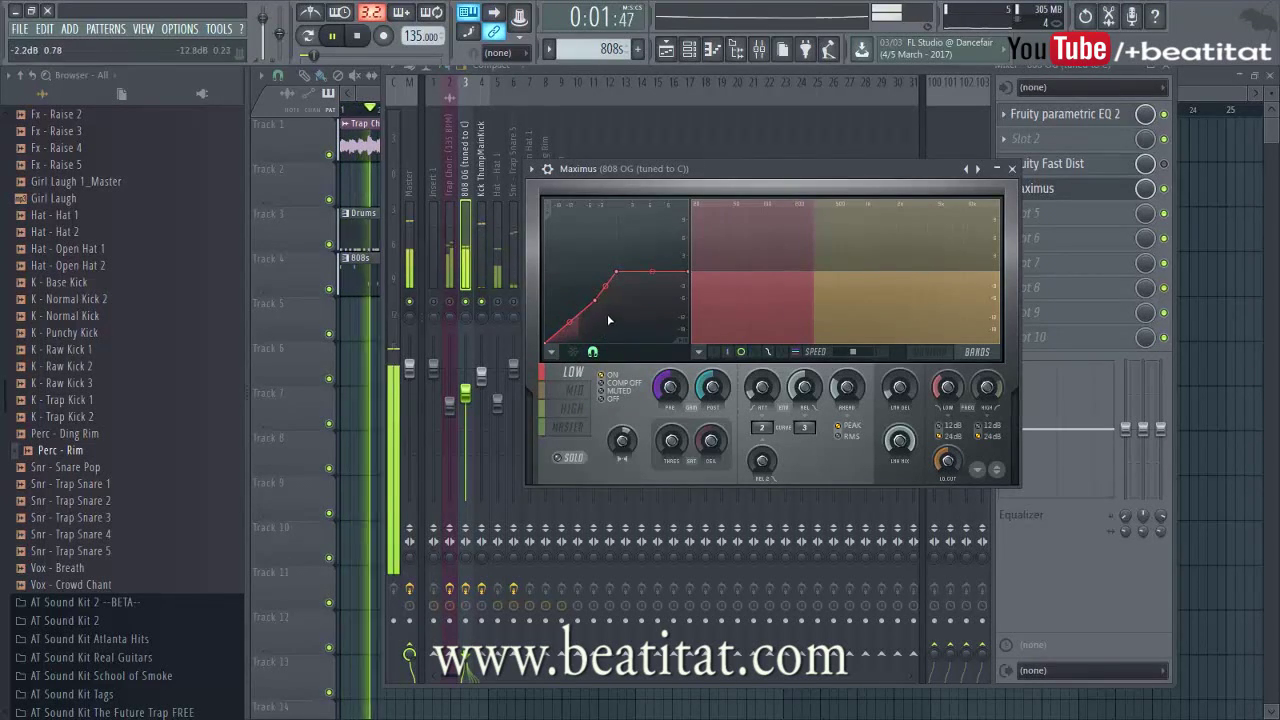
Step: Add a point to the mid band's compression curve, close Maximus and raise the 808 track's level to 86% (-3.3 dB)
key("space")
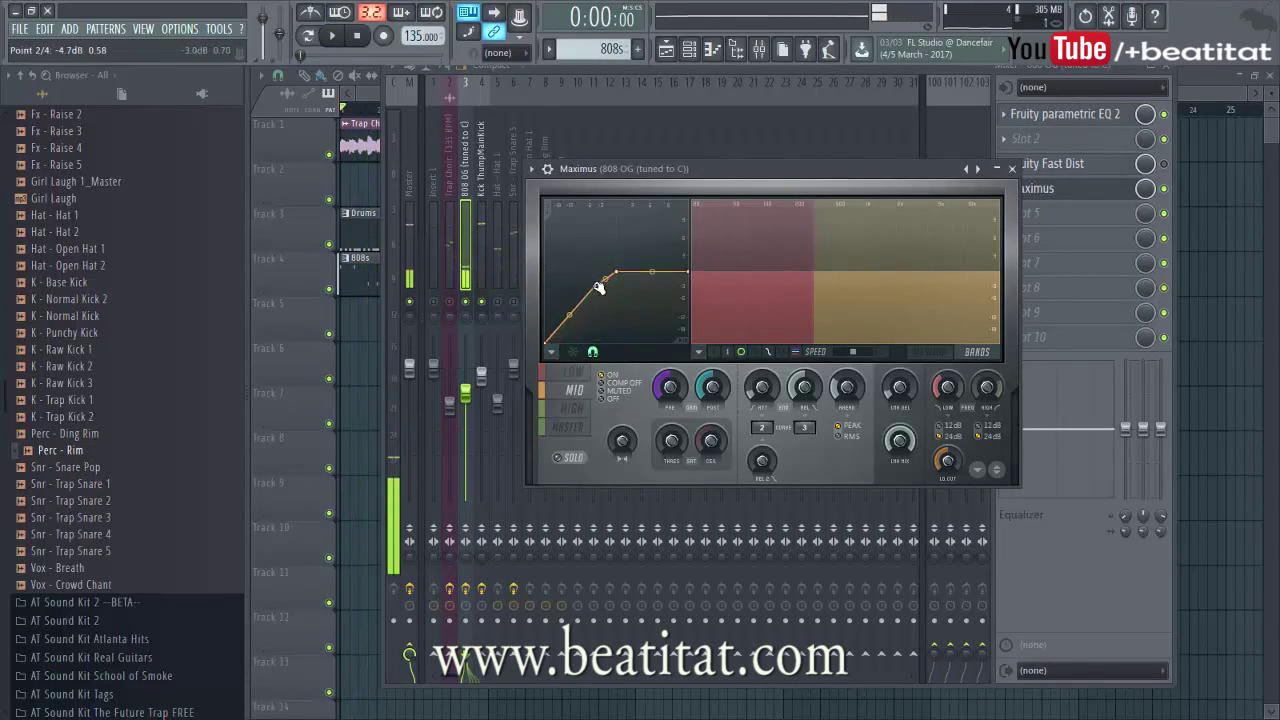
key("space")
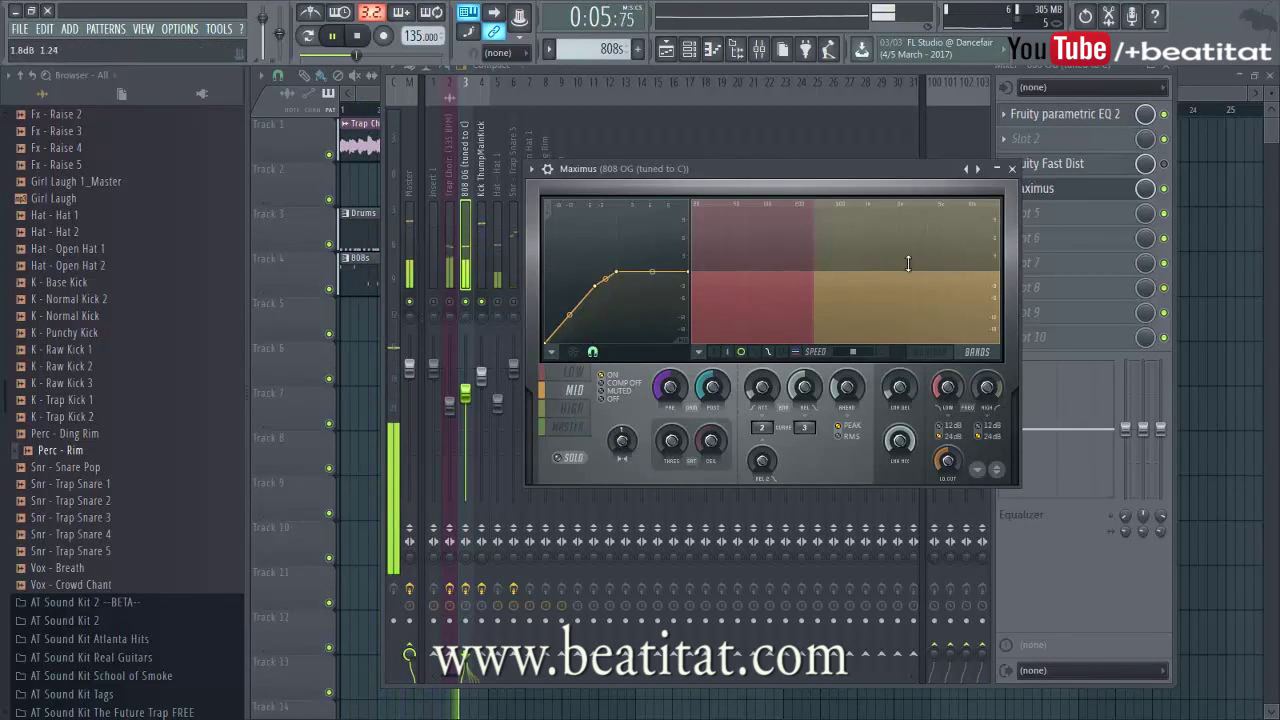
left_click(1014, 170)
key("space")
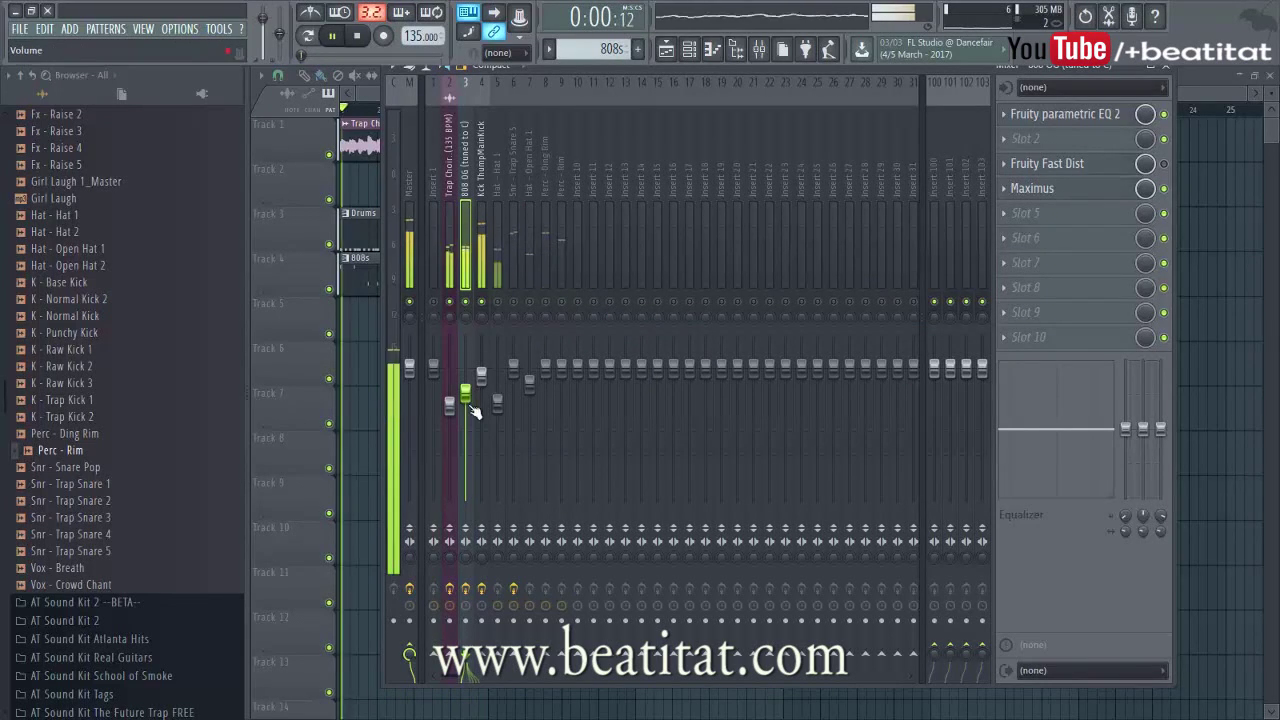
left_click_drag(474, 388, 474, 386)
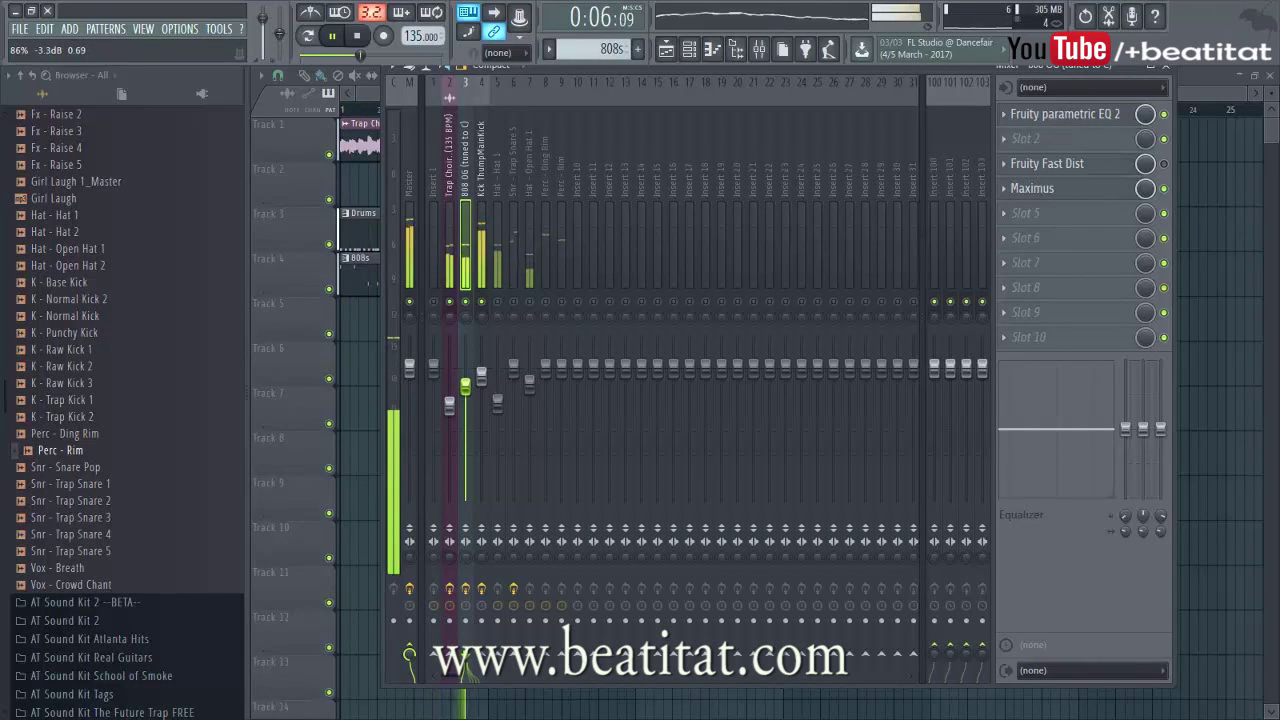
Step: Raise the low band's curve point to about -4.5 dB in the 808's Maximus, lift that band's level slightly and close it
left_click(1034, 189)
left_click(573, 372)
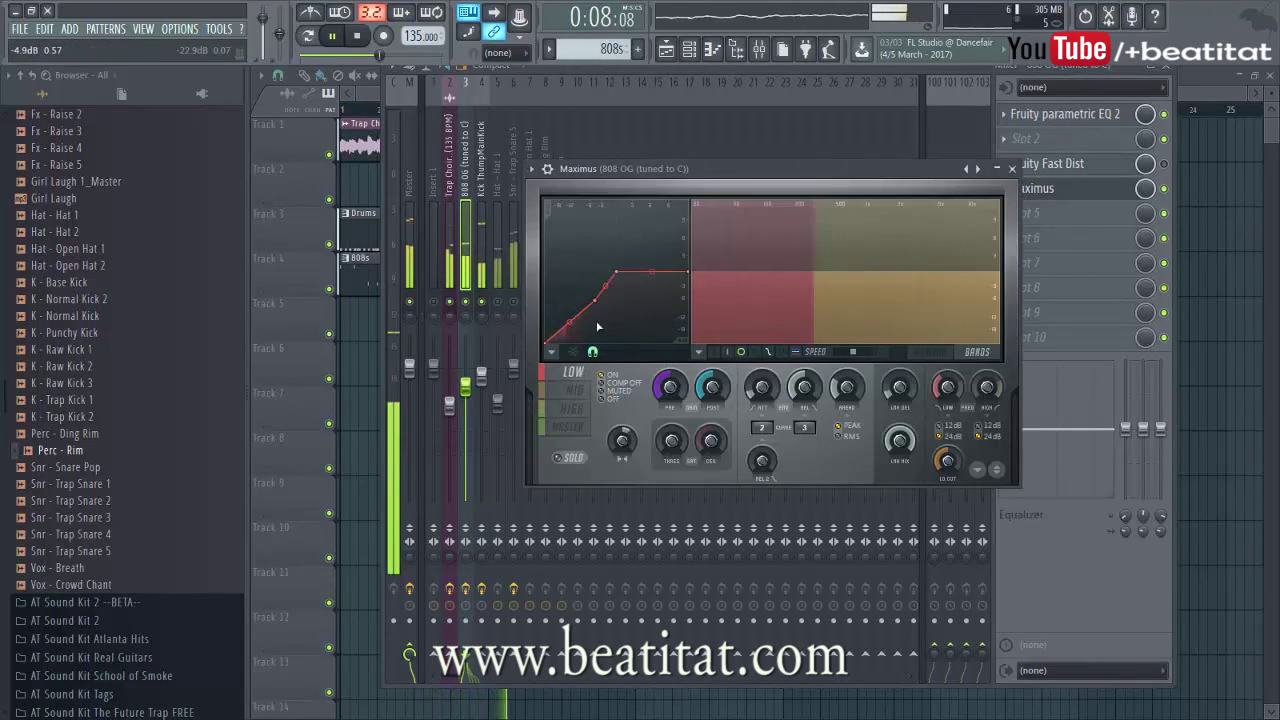
left_click_drag(598, 295, 606, 293)
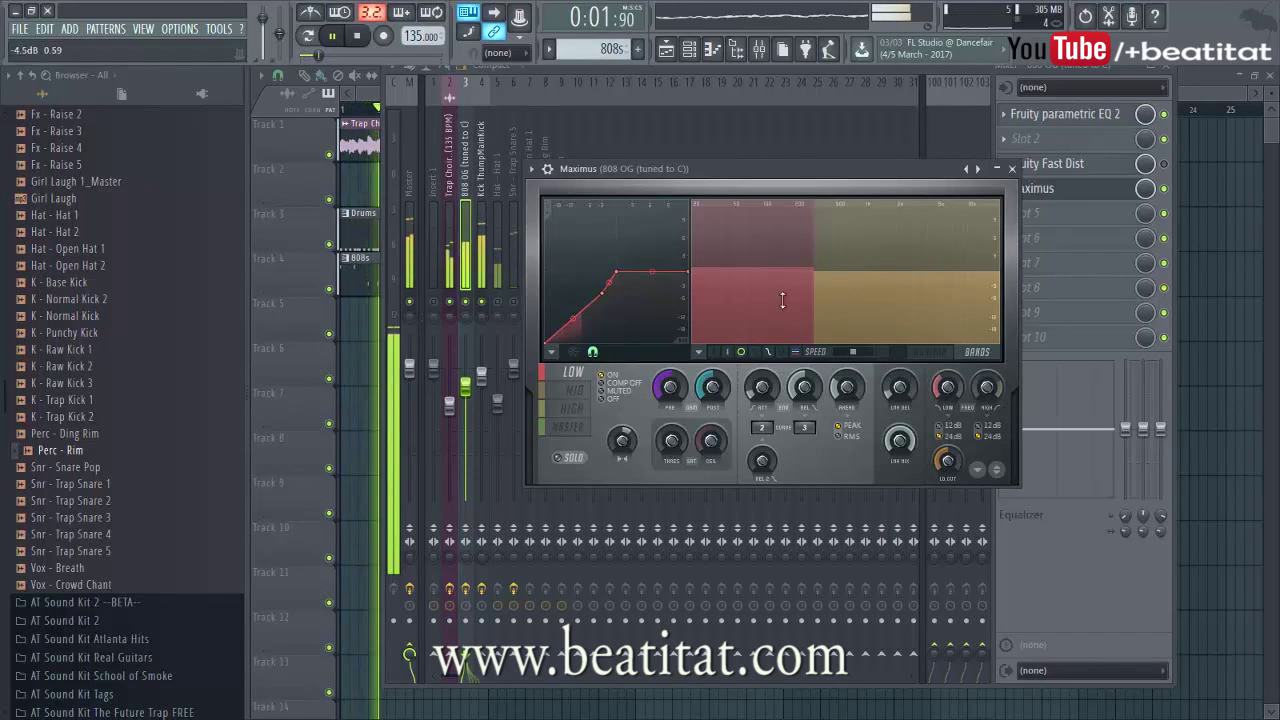
left_click(1012, 169)
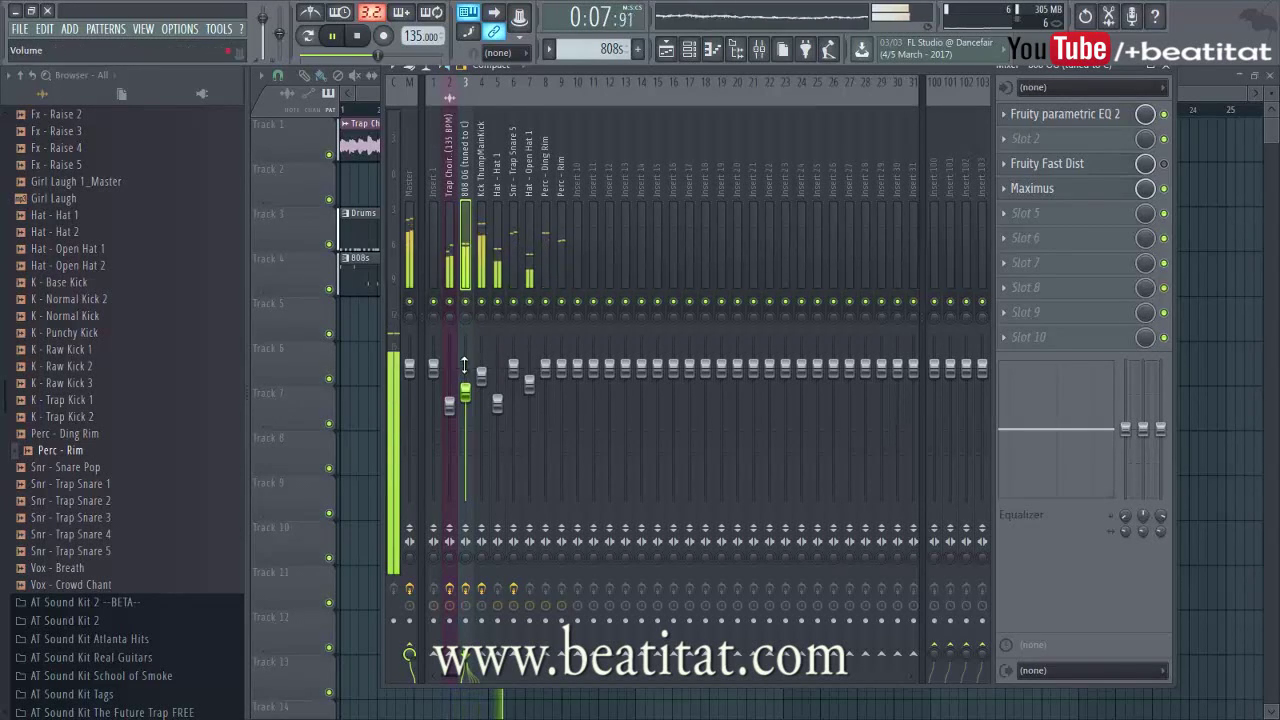
Step: Set the choir track's level to about 70% (-7.1 dB) and load Fruity Compressor in the 808 track's fifth effect slot
left_click_drag(449, 404, 449, 410)
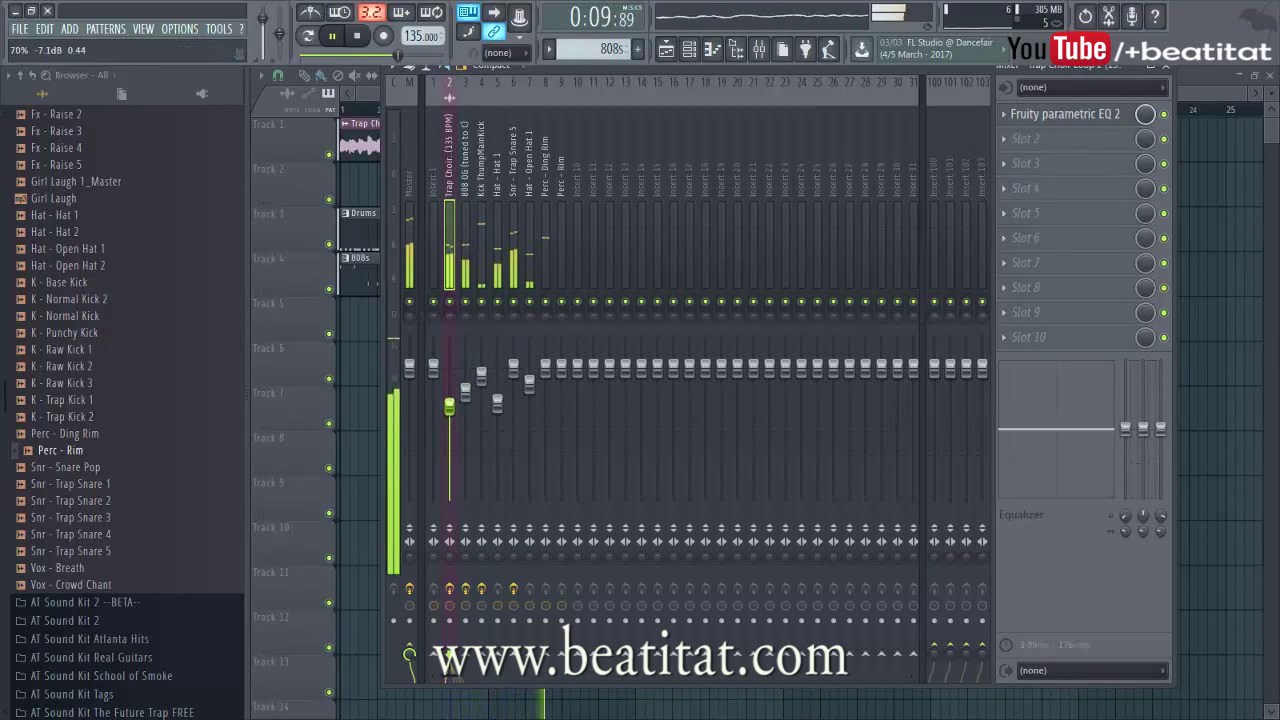
left_click(463, 288)
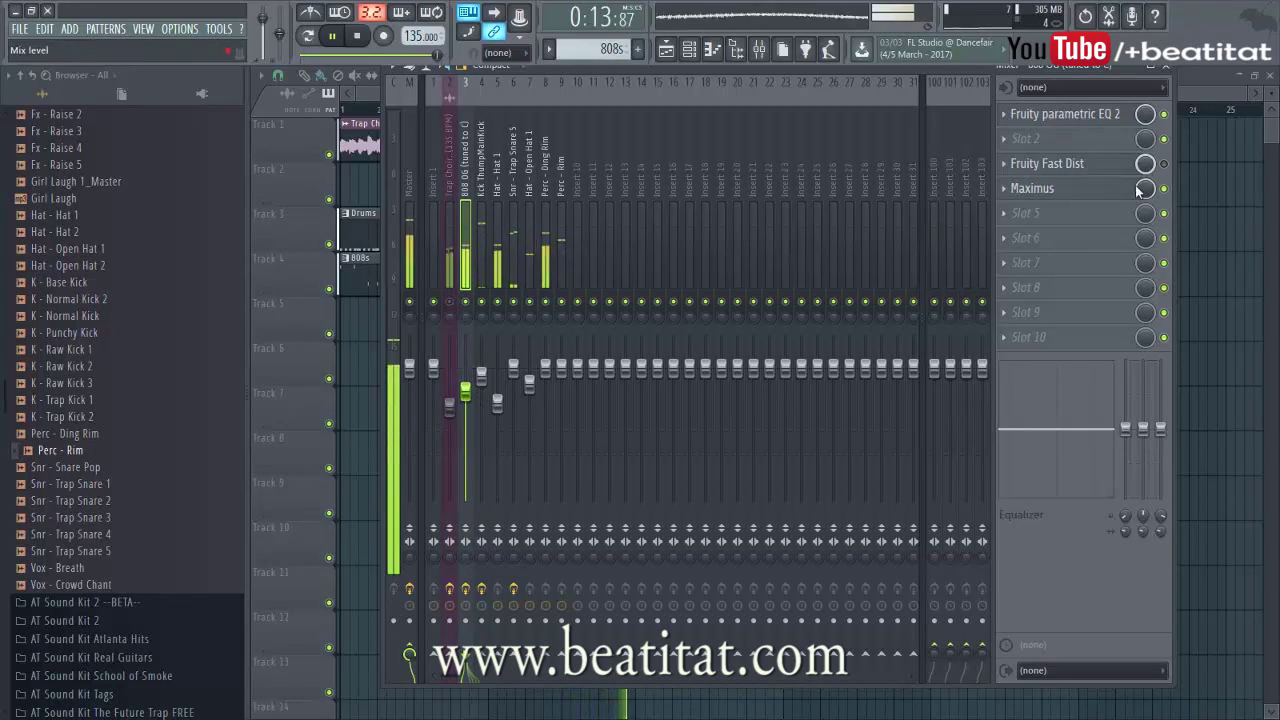
left_click(1077, 216)
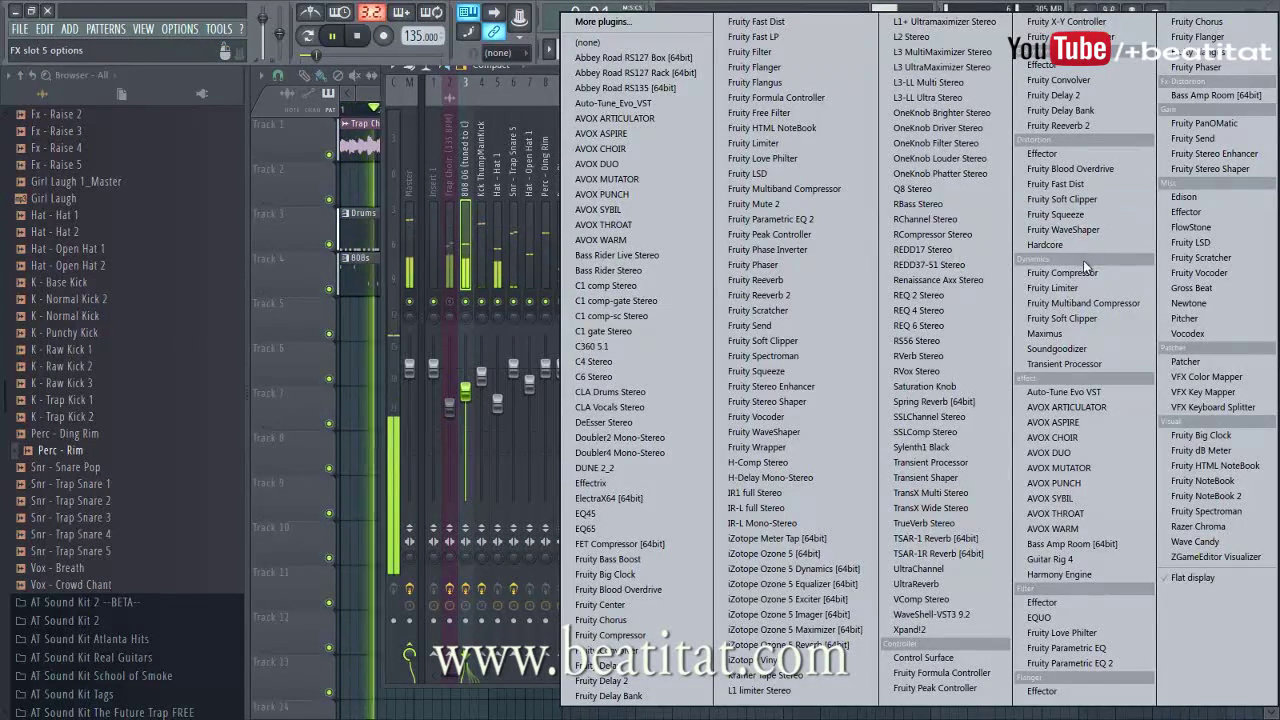
left_click(1075, 274)
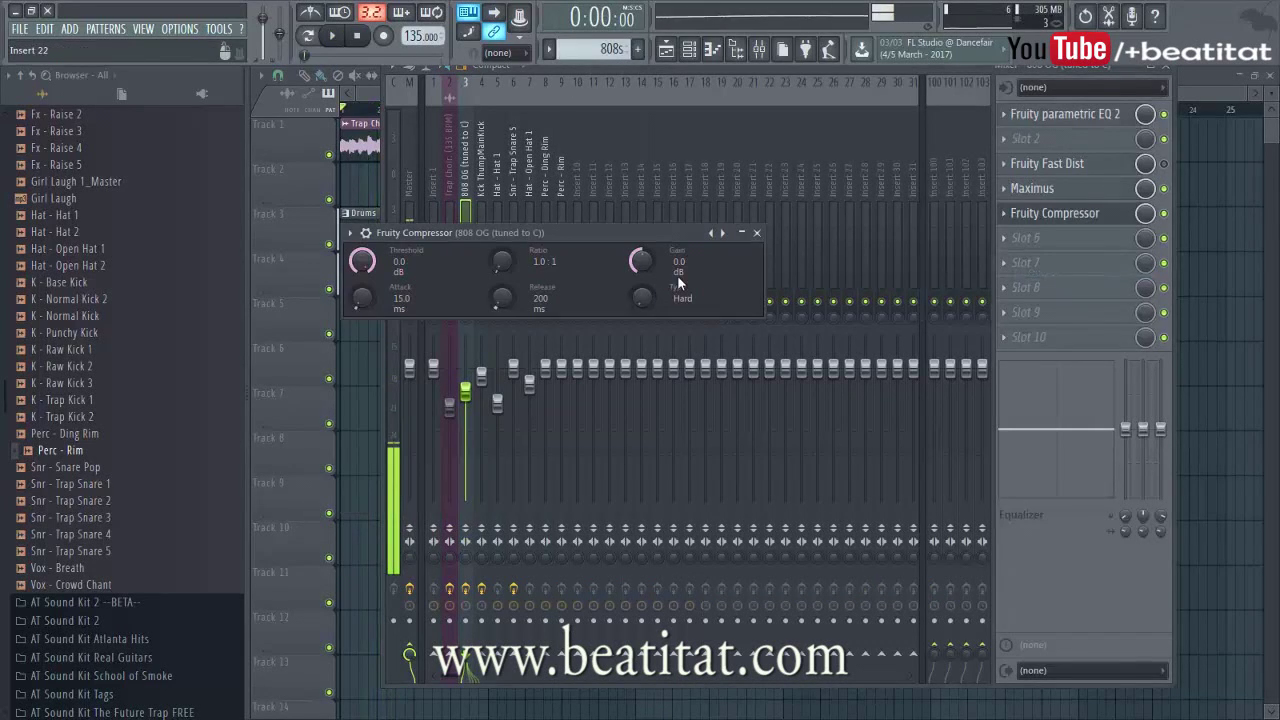
Step: Set the 808's Fruity Compressor to 1.1 dB gain, -2.3 dB threshold and a 3.0:1 ratio
left_click_drag(645, 263, 645, 257)
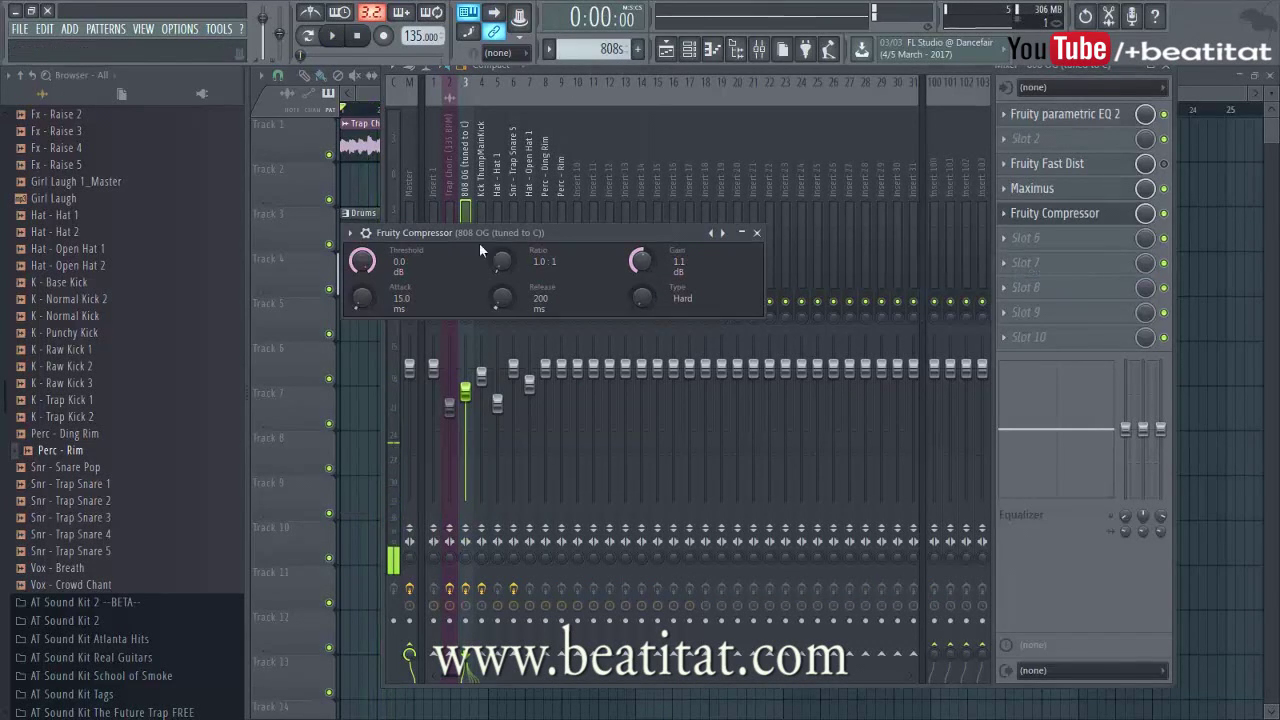
left_click_drag(472, 256, 630, 284)
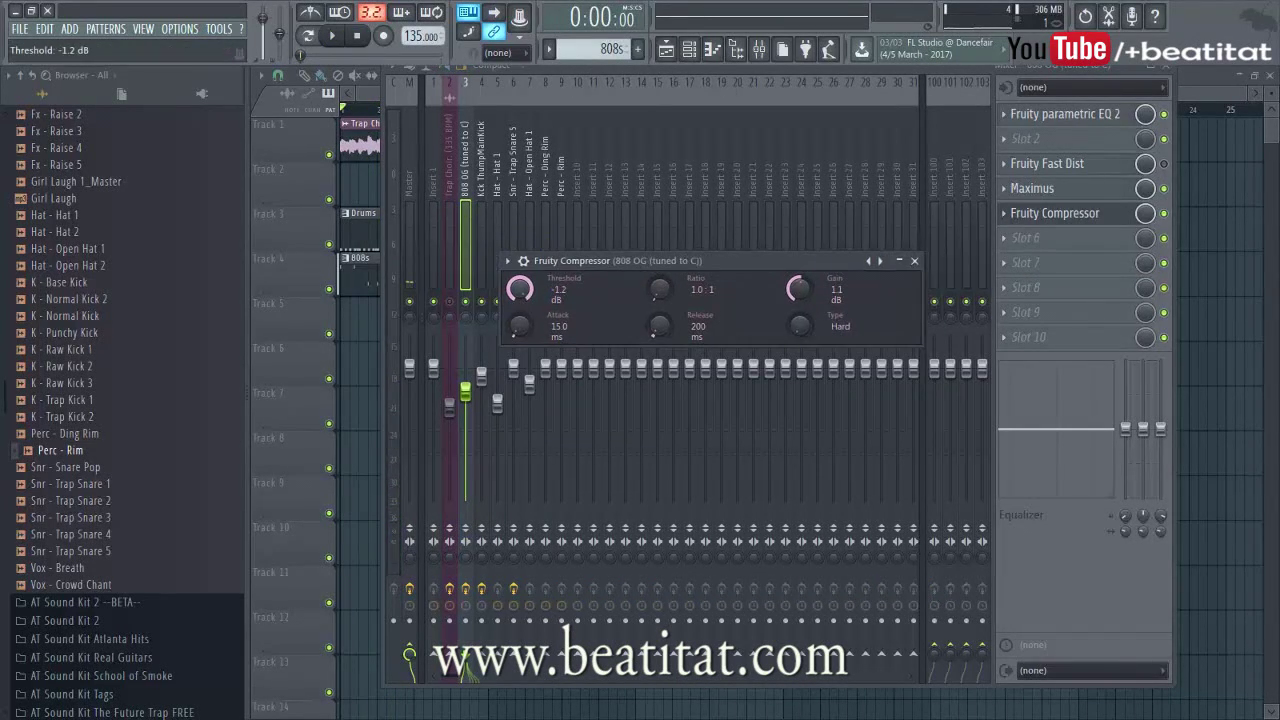
left_click_drag(528, 304, 528, 309)
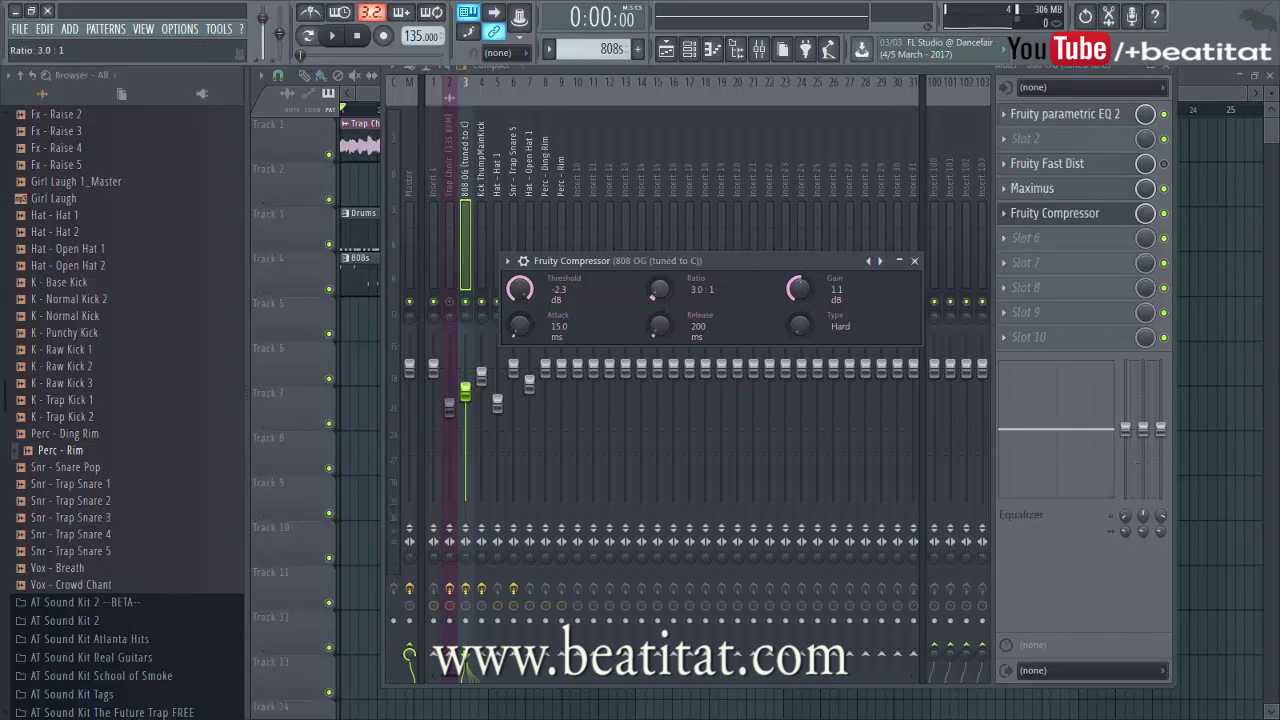
Step: Try different attack times on the 808's compressor during playback and settle on 6.7 ms
key("space")
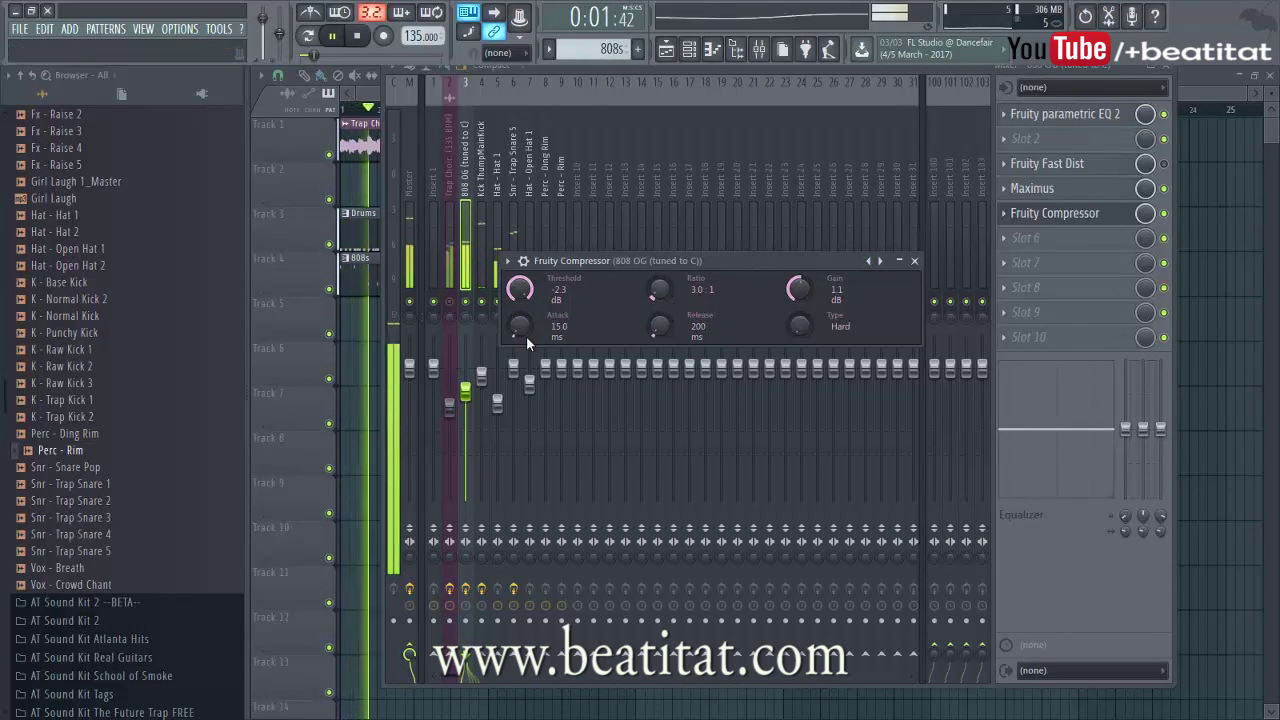
left_click_drag(520, 325, 510, 335)
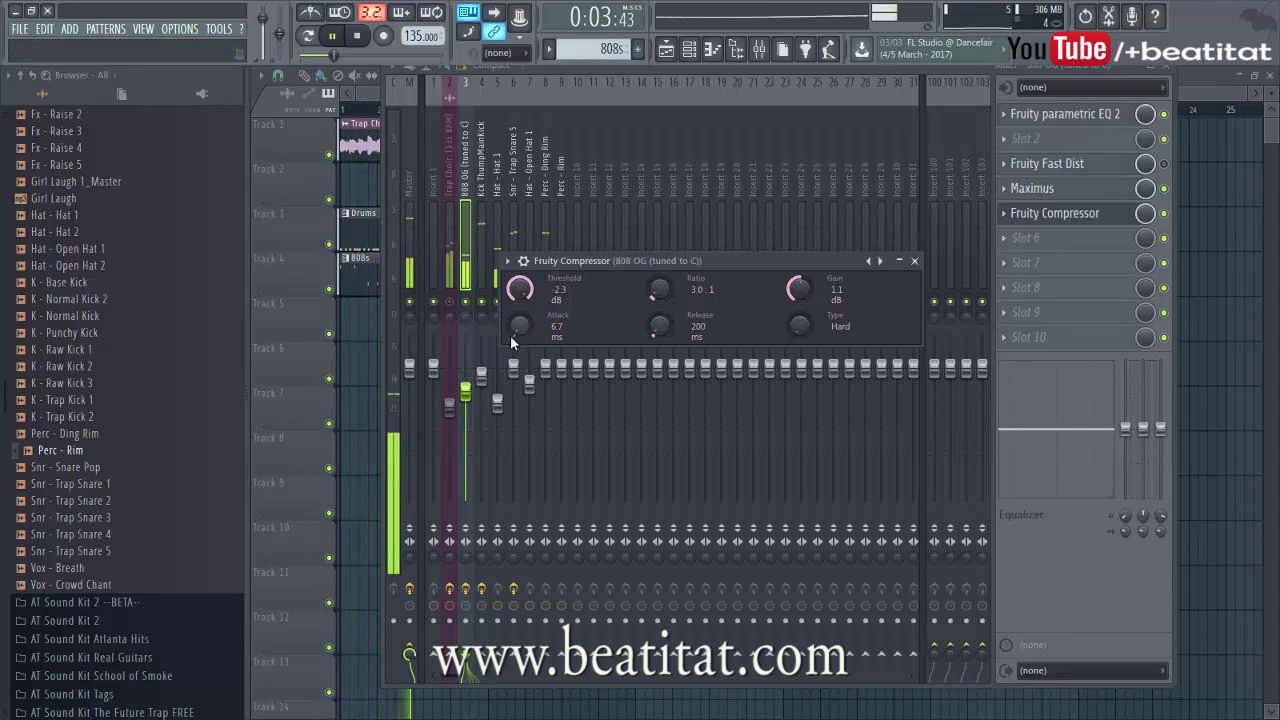
key("space")
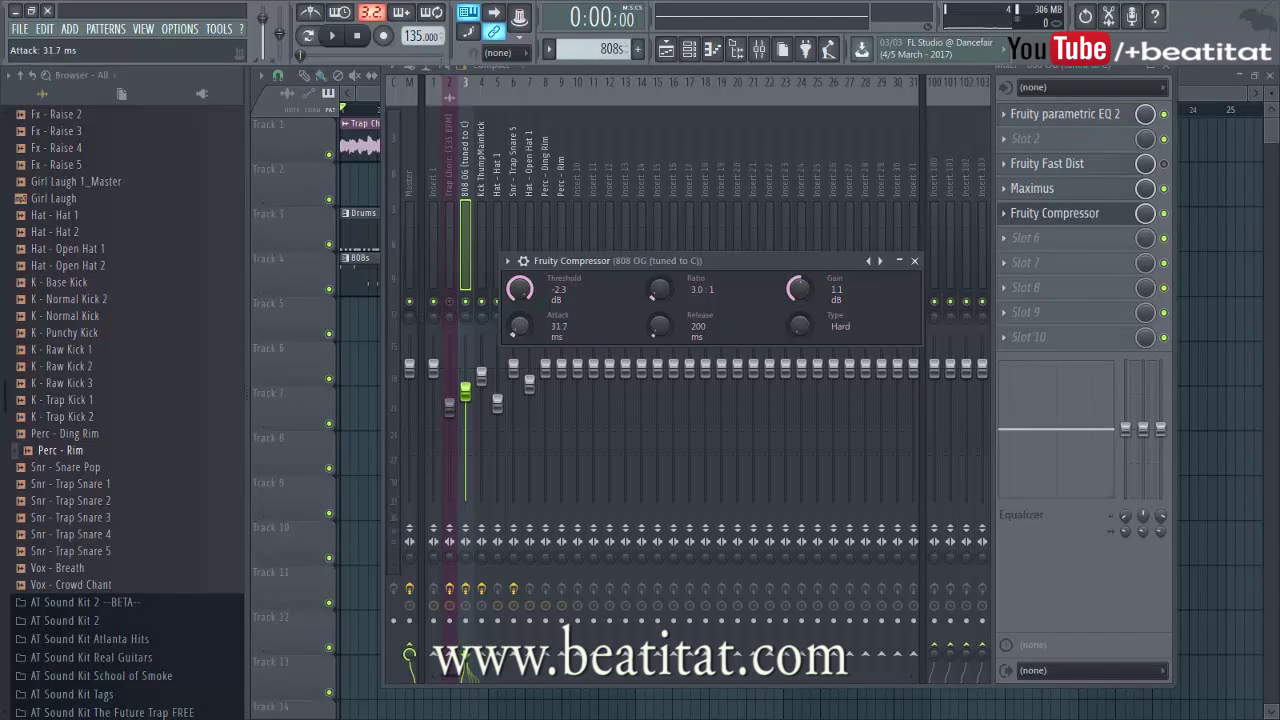
key("space")
left_click_drag(520, 326, 520, 321)
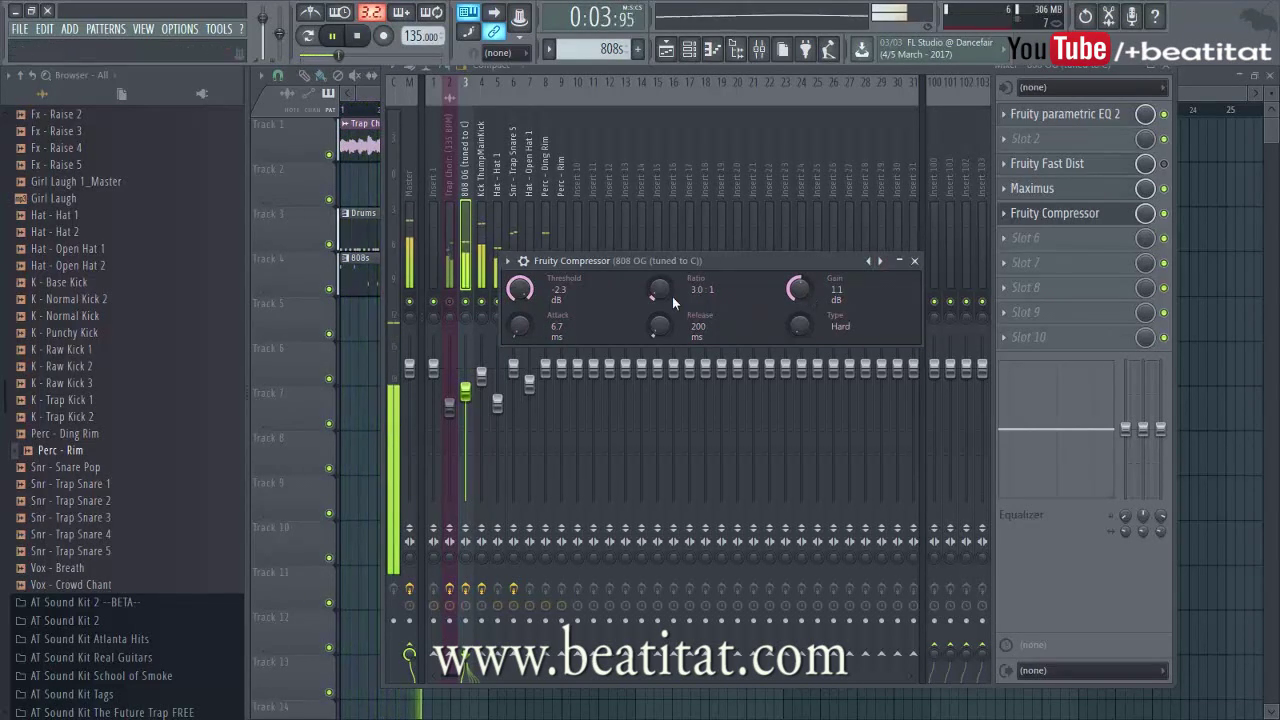
Step: Set the 808's compressor ratio to 2.6:1 and lower the Hat 1 track's level to 66% (-8.3 dB)
left_click_drag(670, 297, 670, 303)
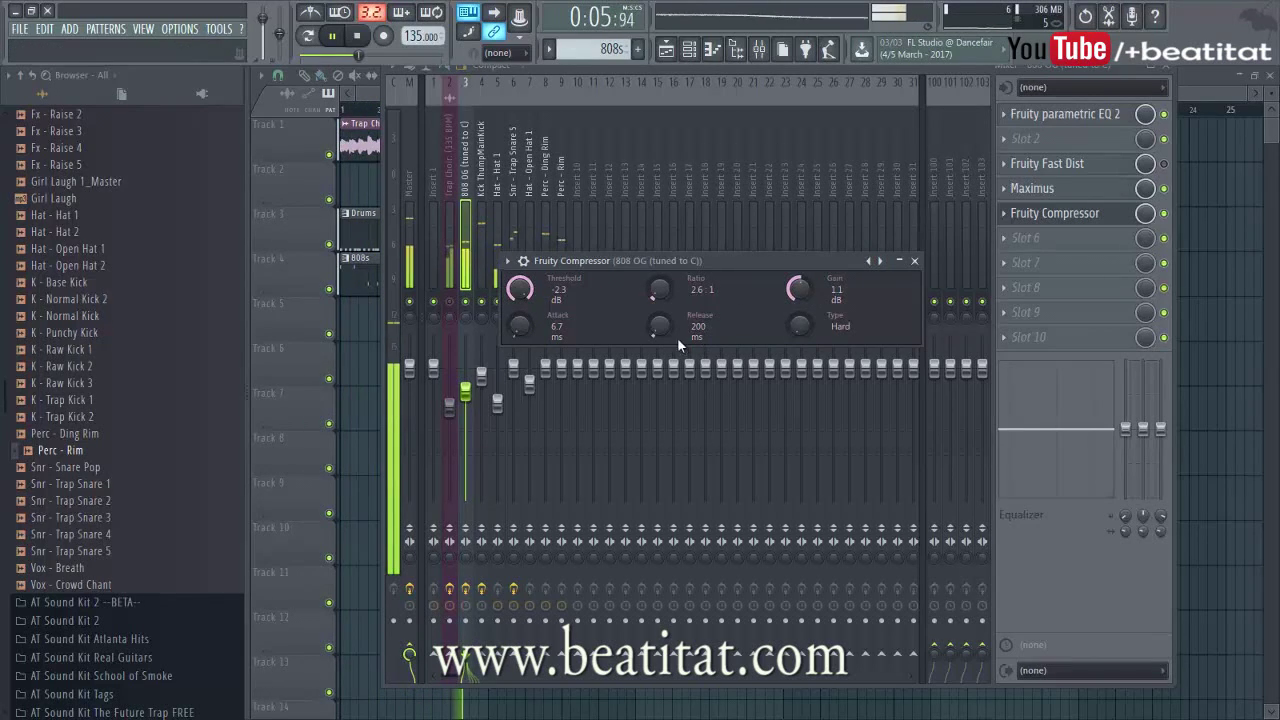
left_click(914, 261)
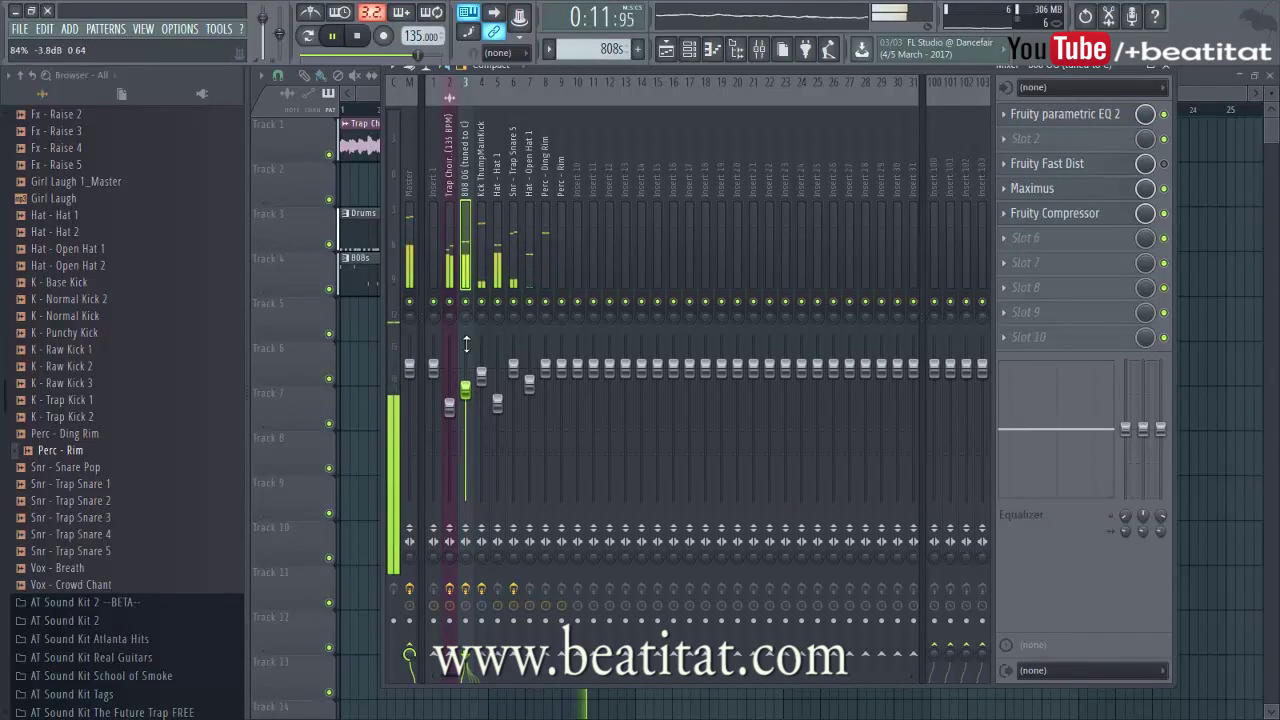
left_click(498, 400)
left_click_drag(501, 384, 501, 389)
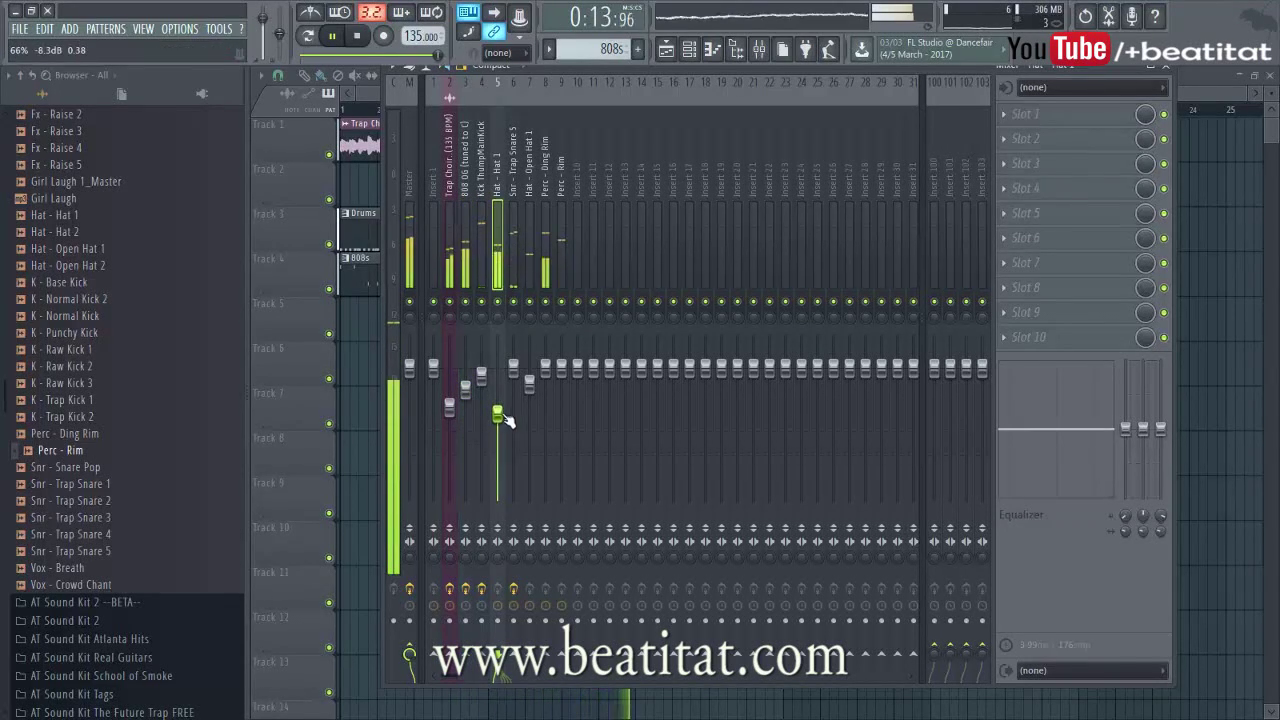
Step: Load Fruity parametric EQ 2 in the master's second effect slot and cut the lows with band 1 at about 29 Hz
left_click(409, 256)
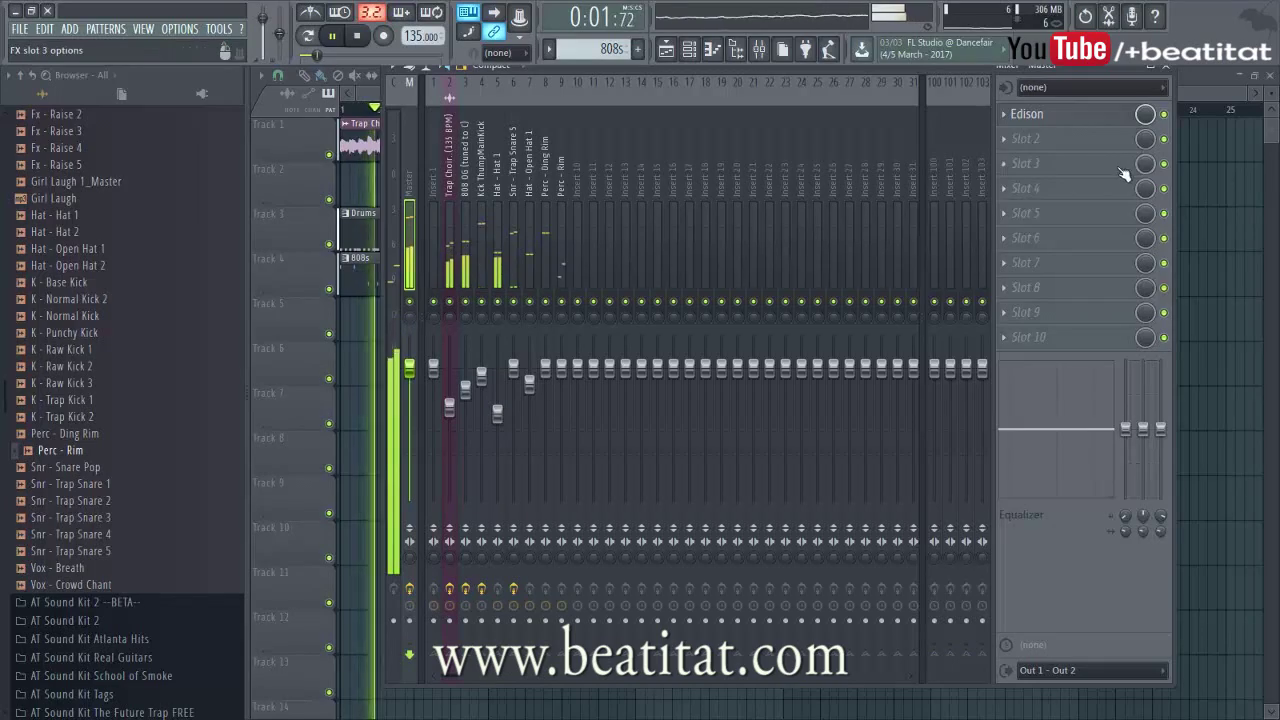
left_click(1100, 139)
left_click(1117, 662)
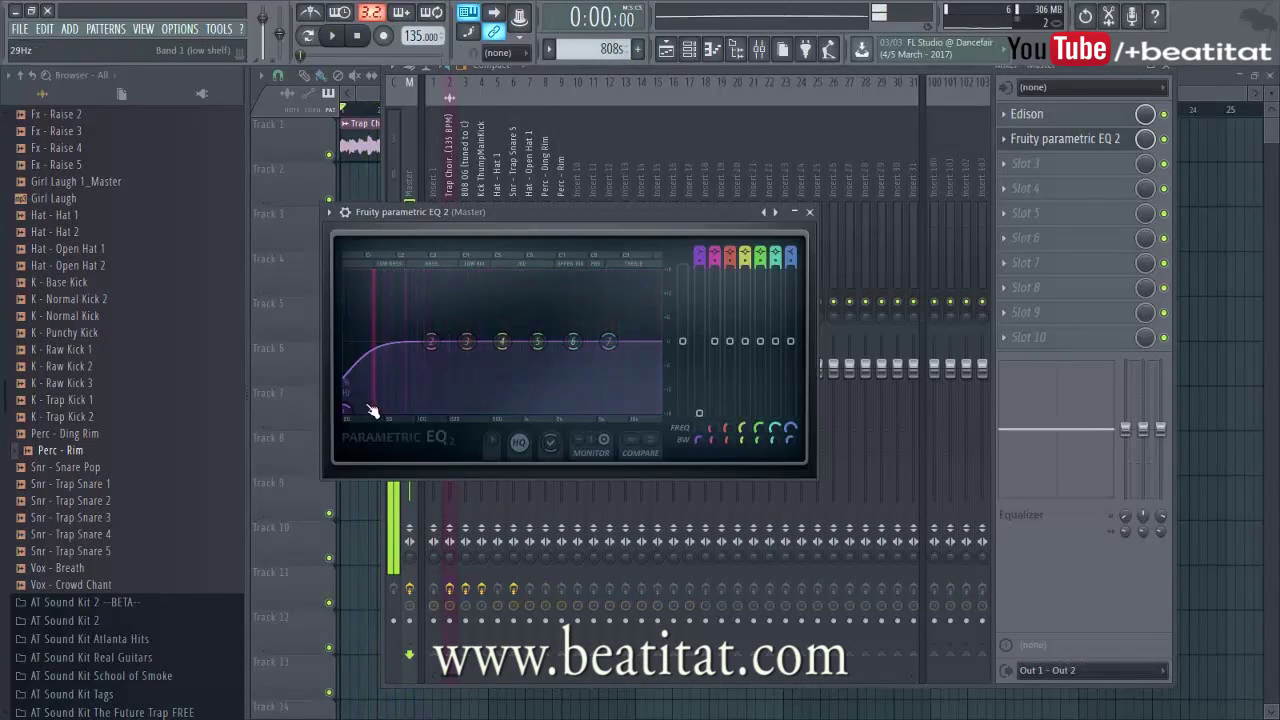
left_click(820, 219)
key("space")
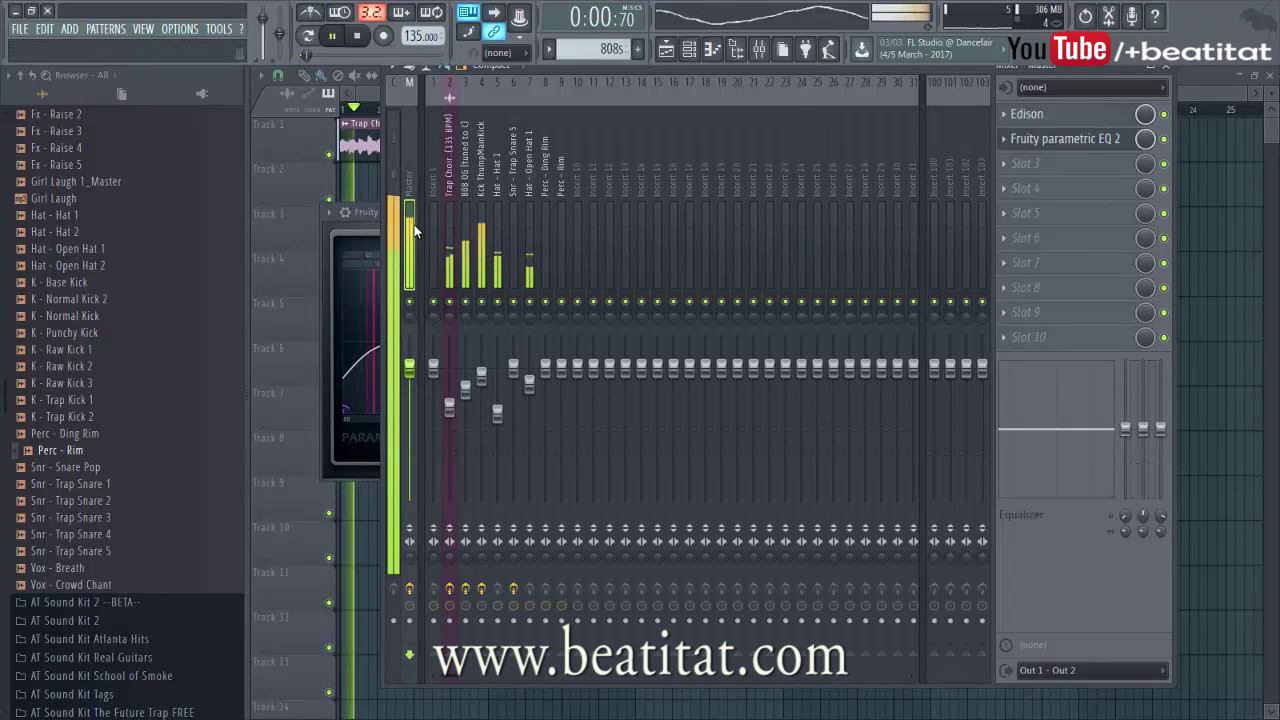
Step: Compare the 808 and kick track levels during playback and lower the choir track's level slightly
left_click(463, 228)
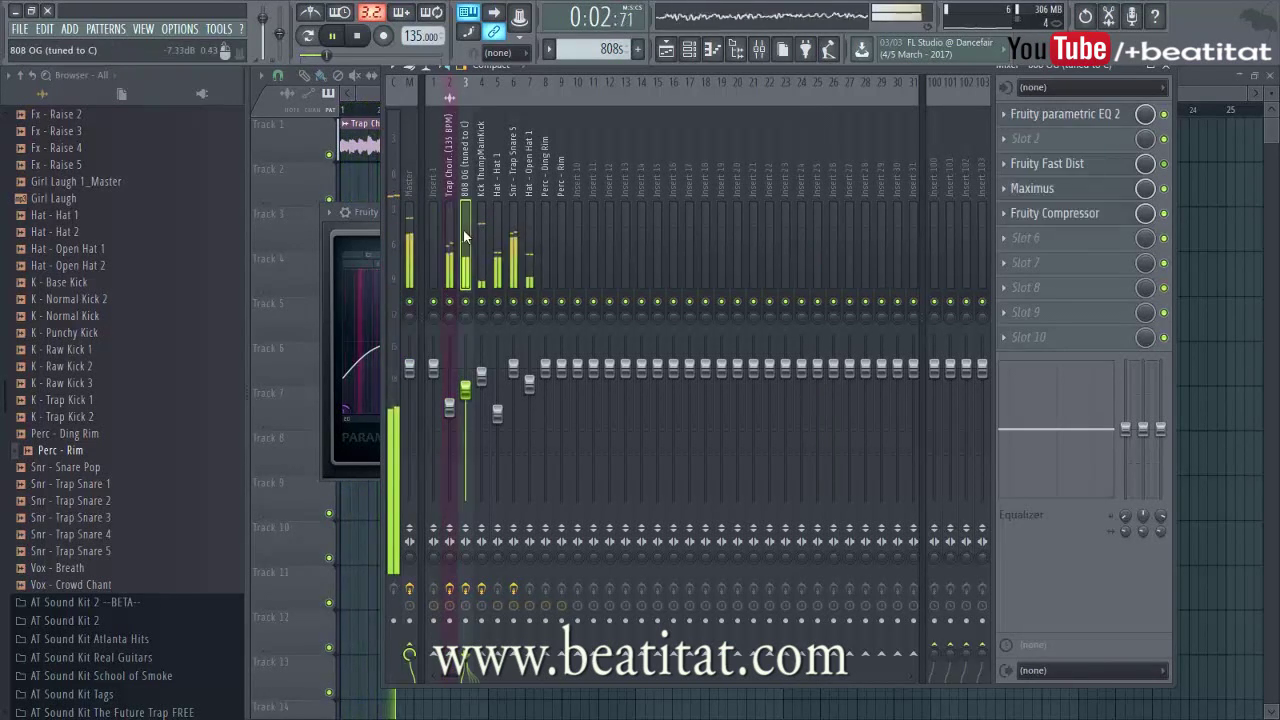
left_click(481, 235)
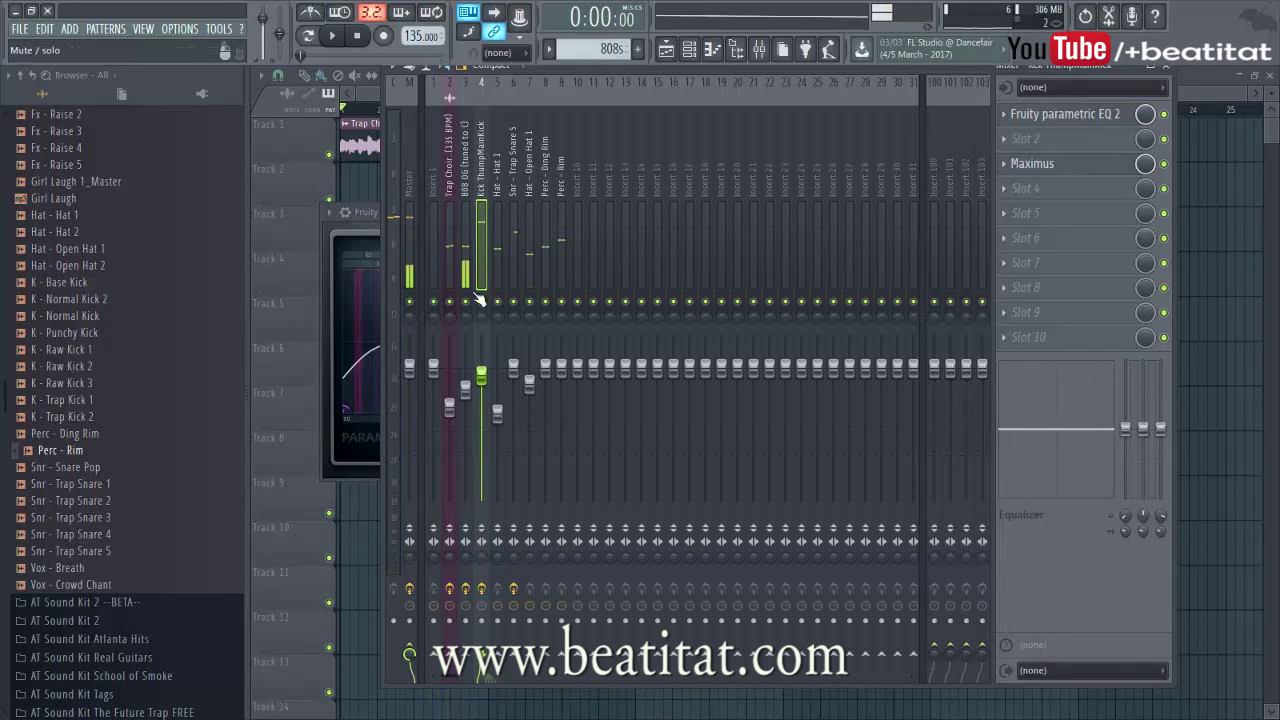
left_click(466, 257)
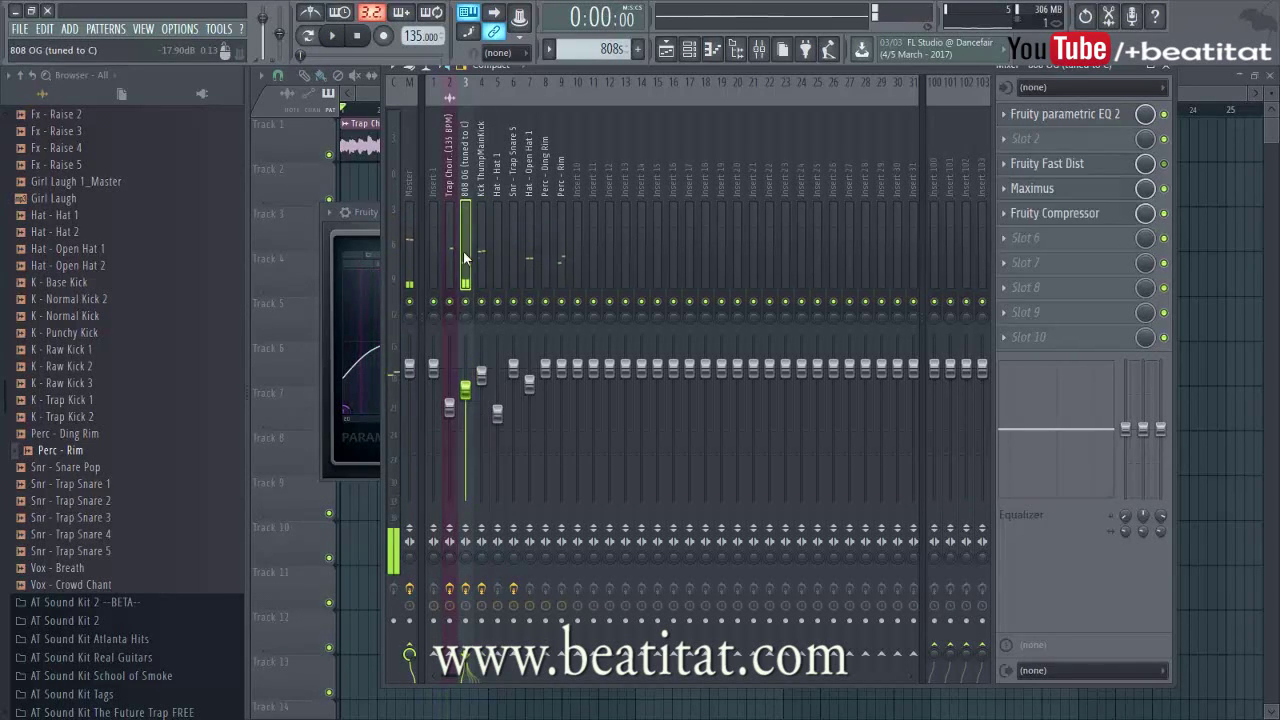
left_click(482, 264)
key("space")
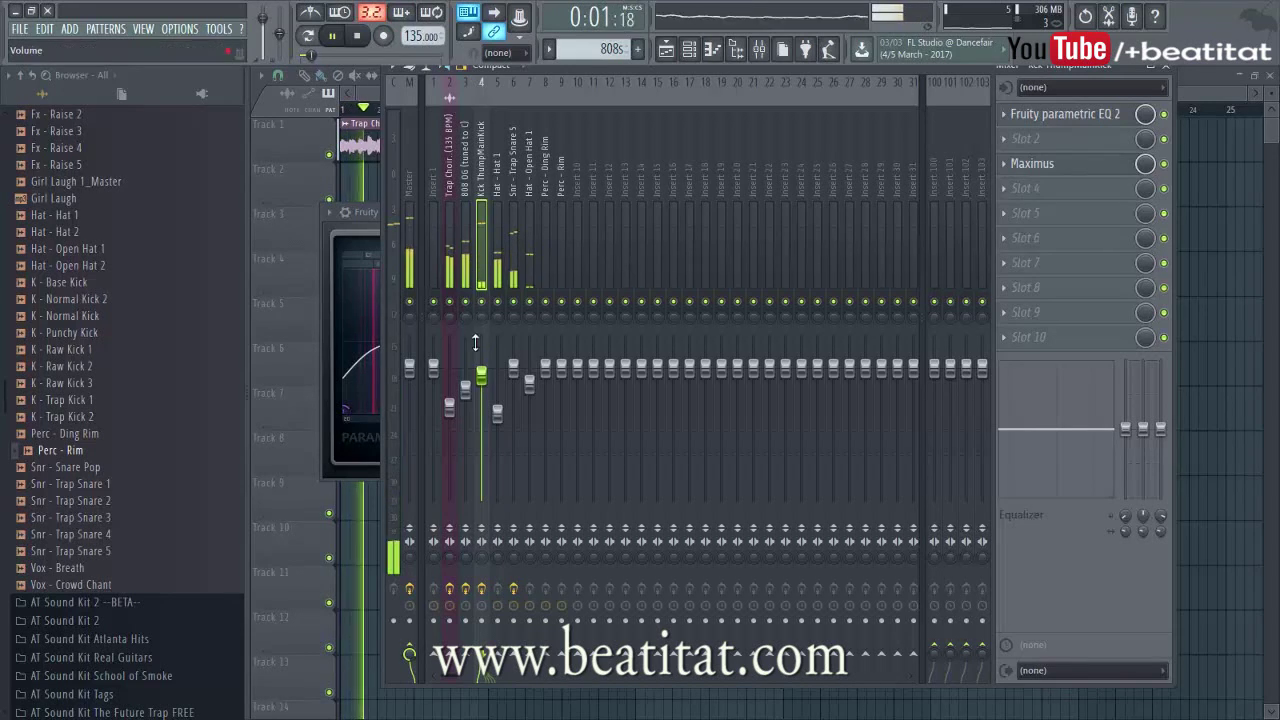
left_click(466, 386)
left_click(451, 409)
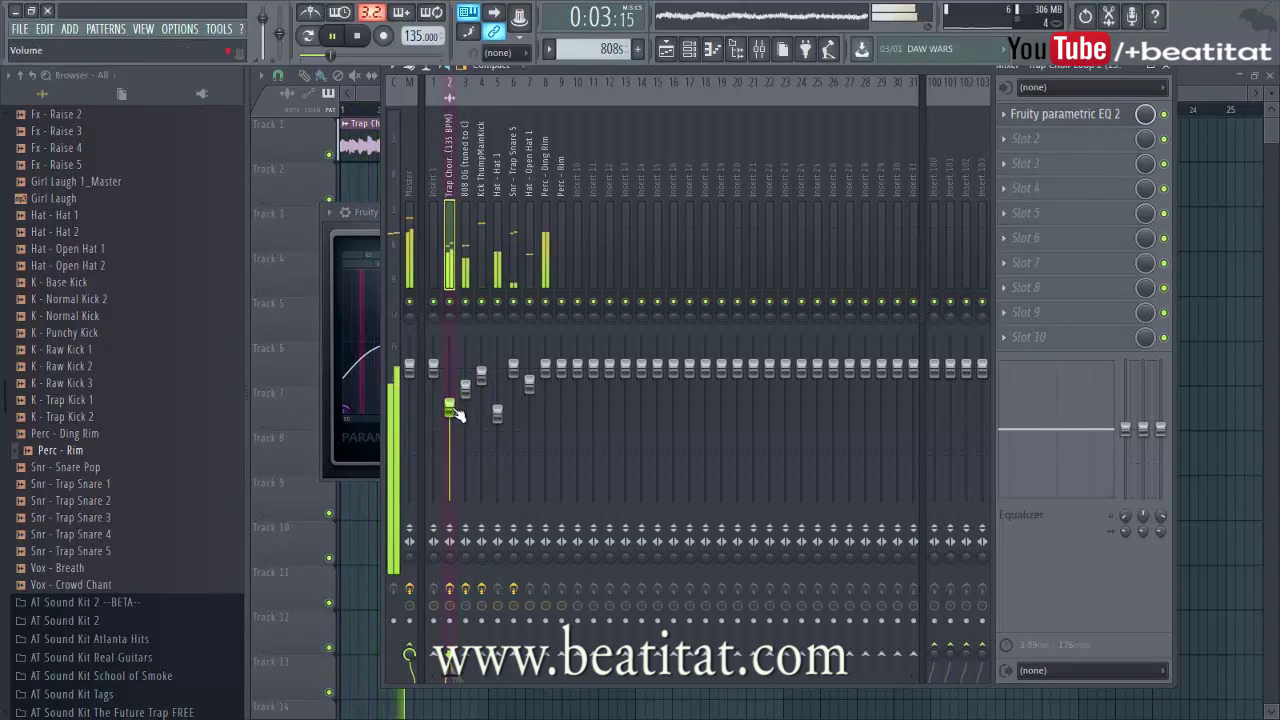
Step: In the master's EQ, set band 2 to about 1.0 dB at 35 Hz, cut the top end with band 7 and lift band 6 slightly
left_click(409, 240)
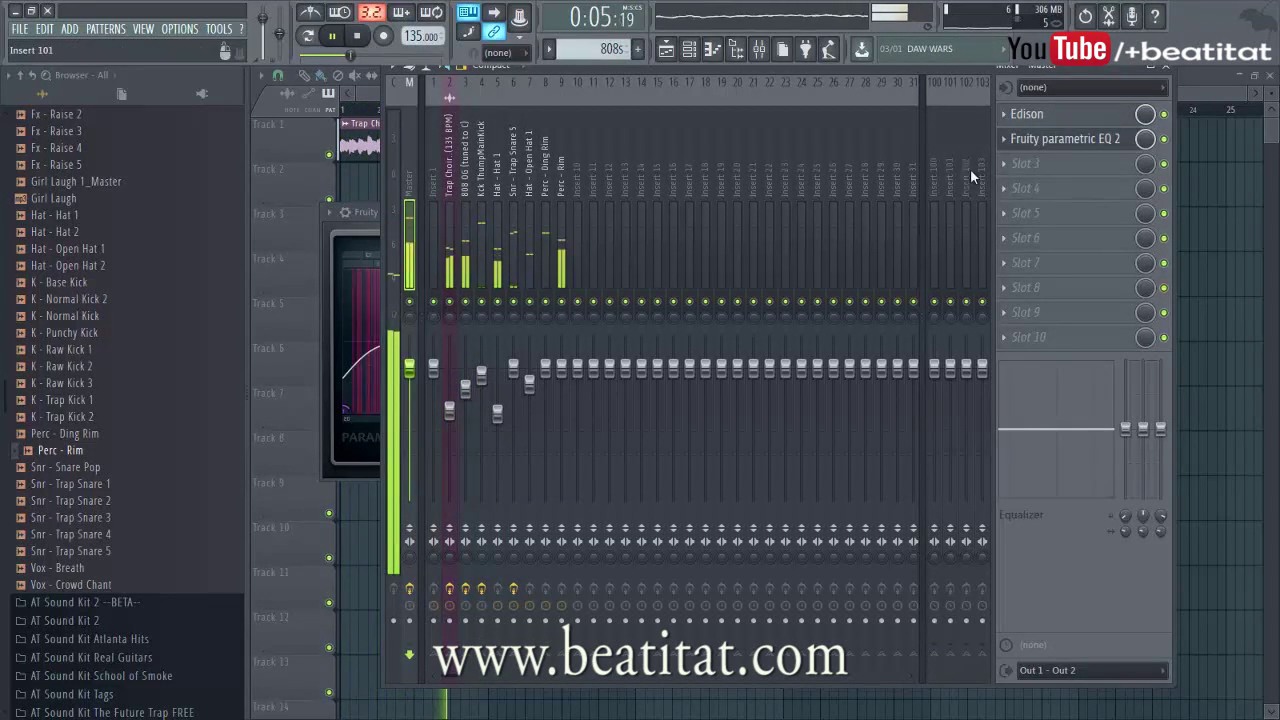
left_click(1036, 148)
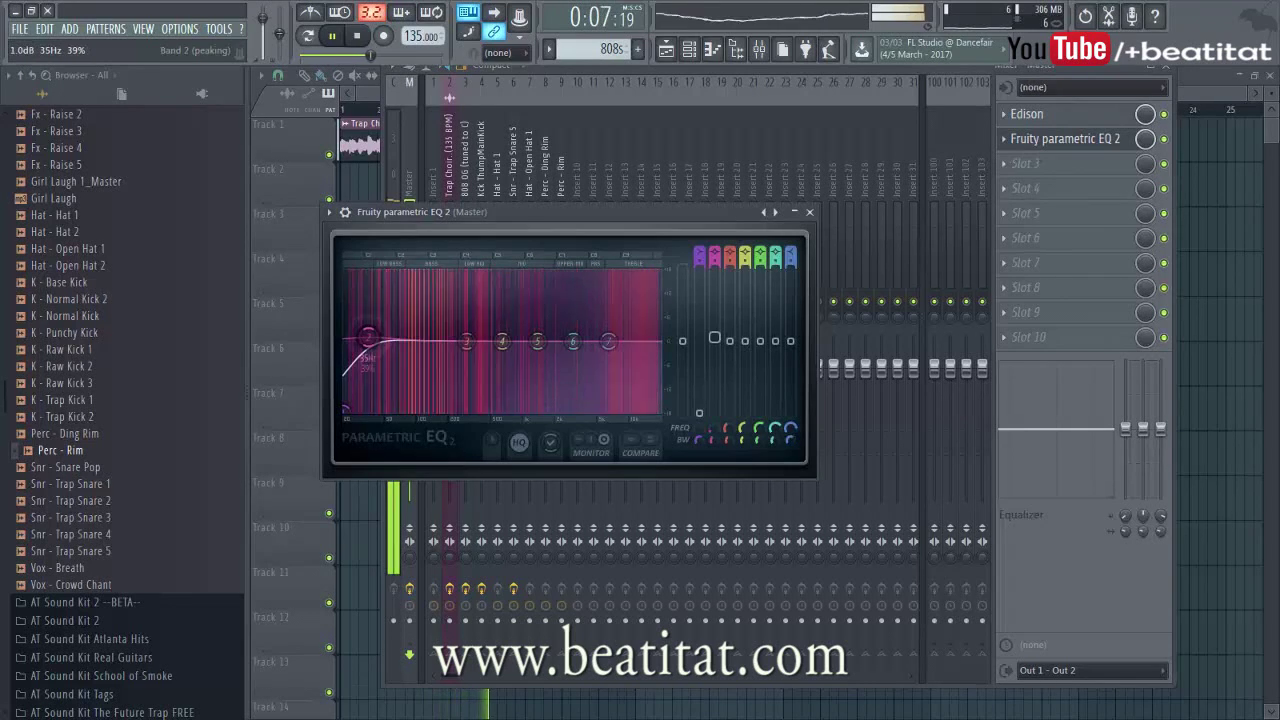
left_click_drag(608, 341, 660, 412)
left_click_drag(573, 341, 600, 338)
left_click(810, 212)
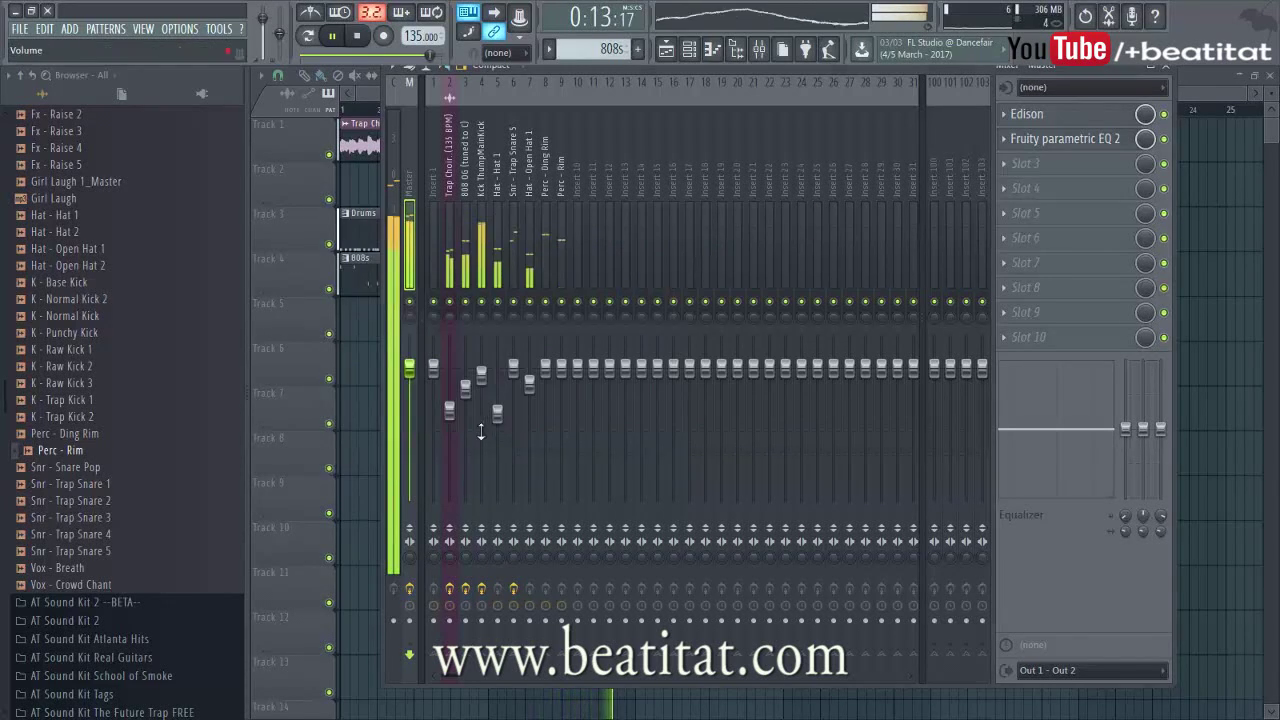
Step: Set the 808 track's level to 82% (-4.3 dB) and nudge the choir track's level up slightly
left_click(449, 410)
left_click(409, 385)
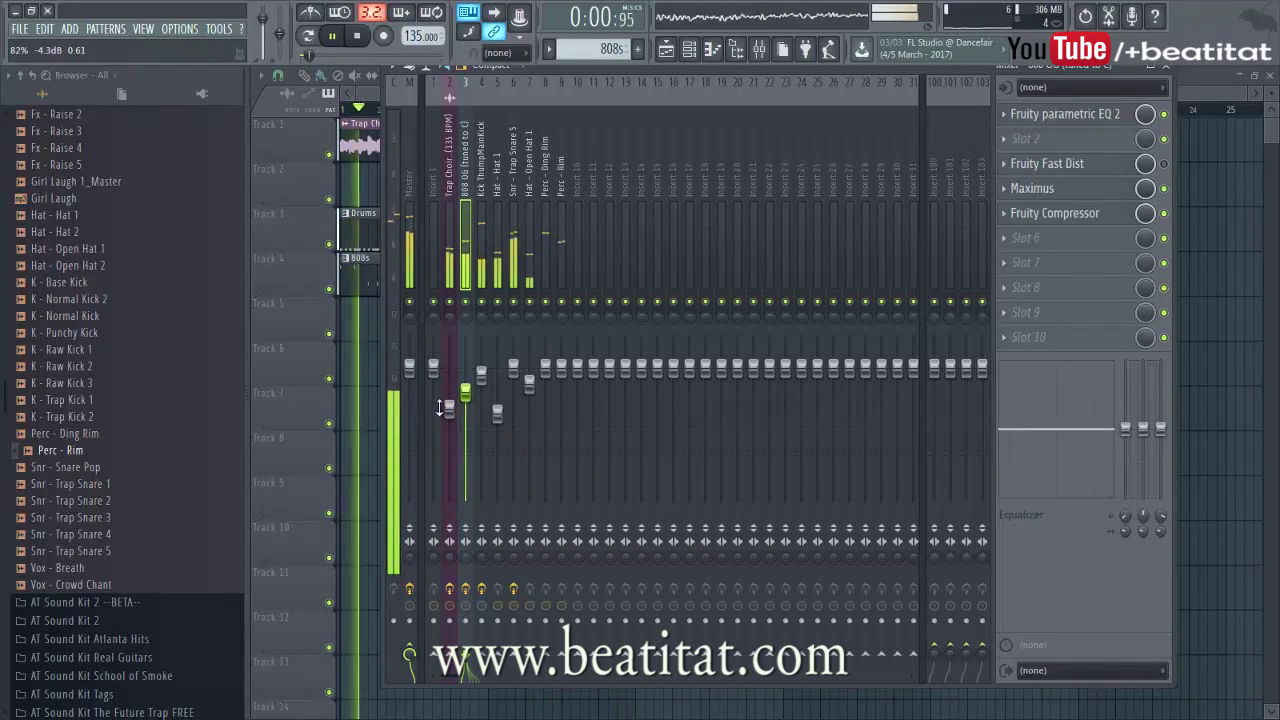
left_click(428, 377)
Step: Load Soundgoodizer in the master's third effect slot and turn its amount down low on preset A
left_click(409, 372)
left_click(1060, 163)
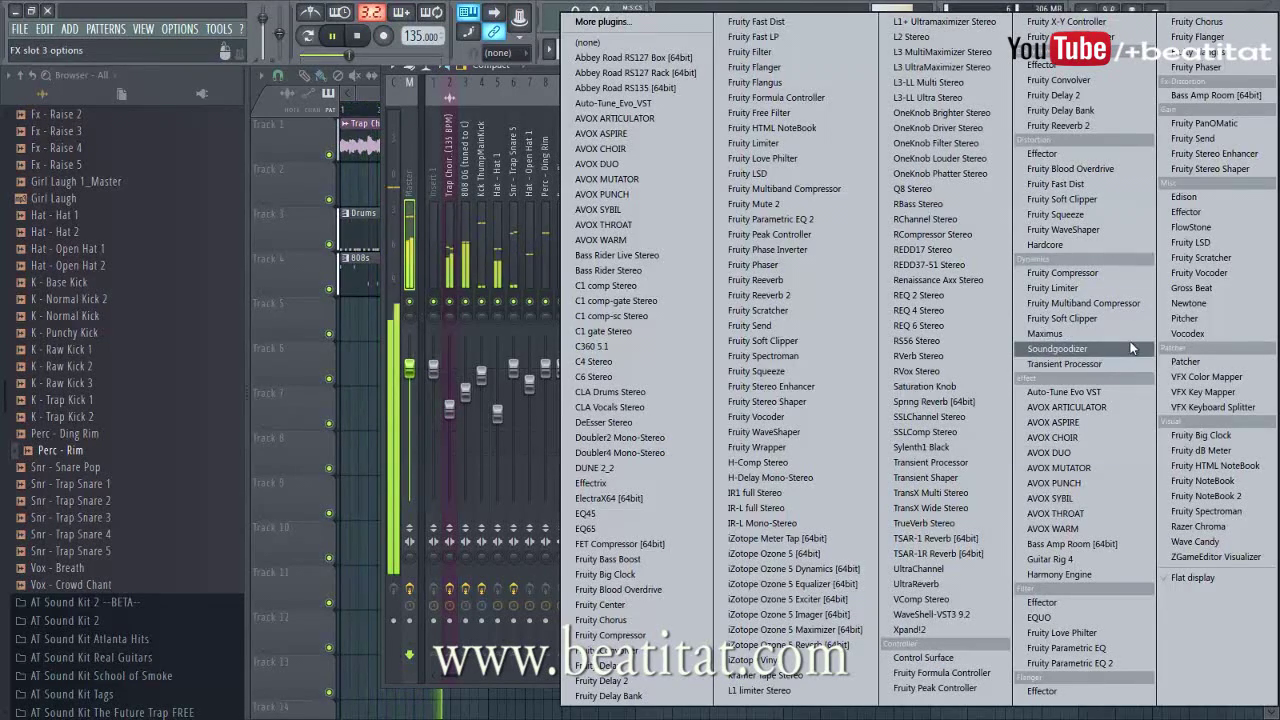
left_click(1090, 348)
key("space")
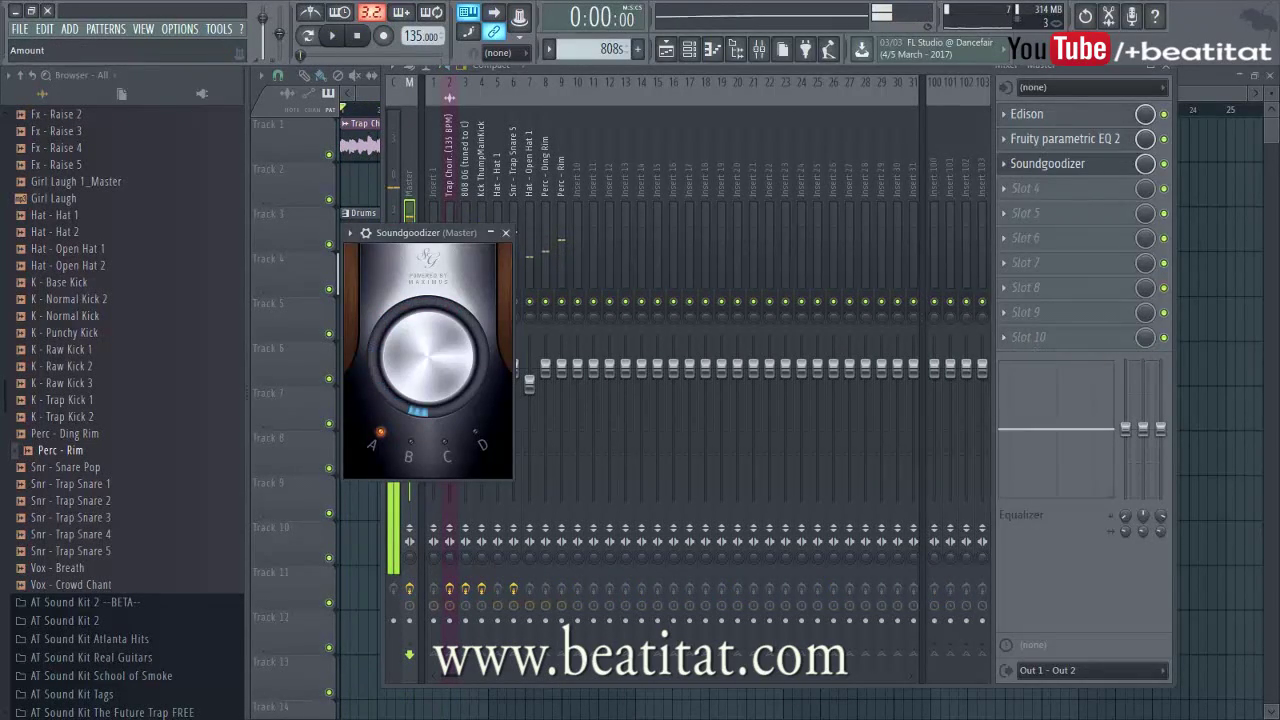
left_click(506, 234)
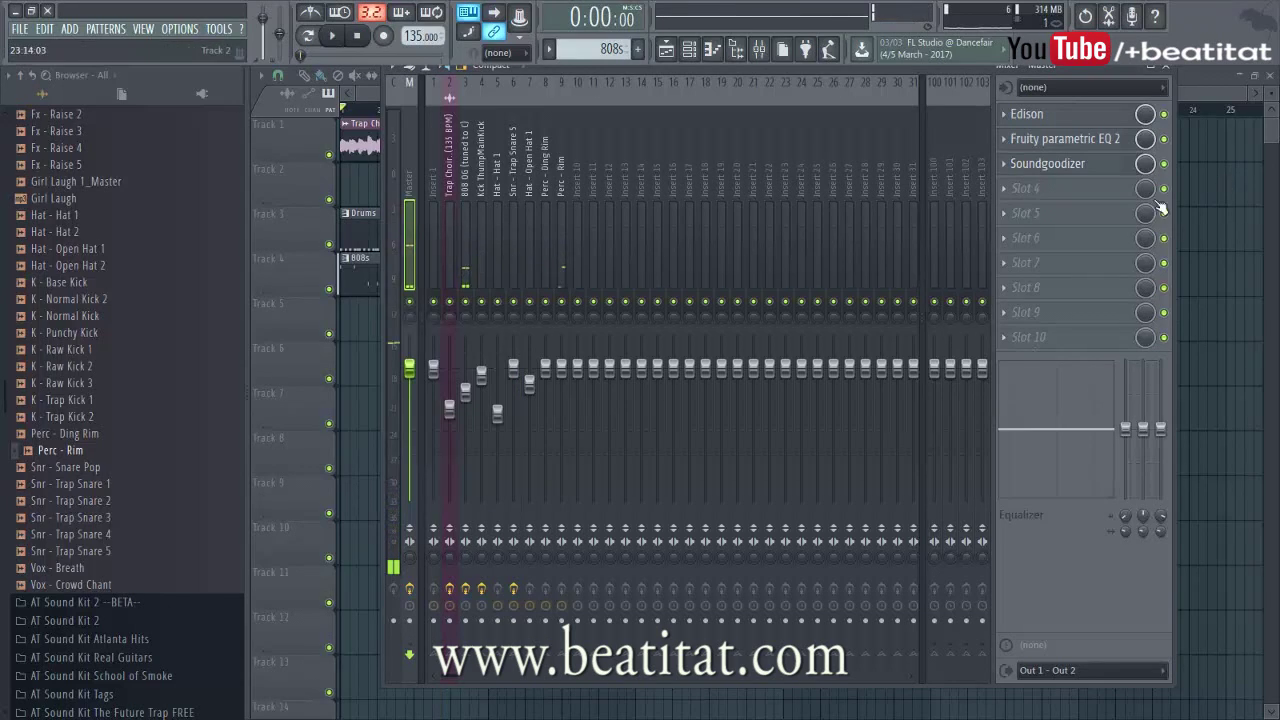
left_click(1047, 163)
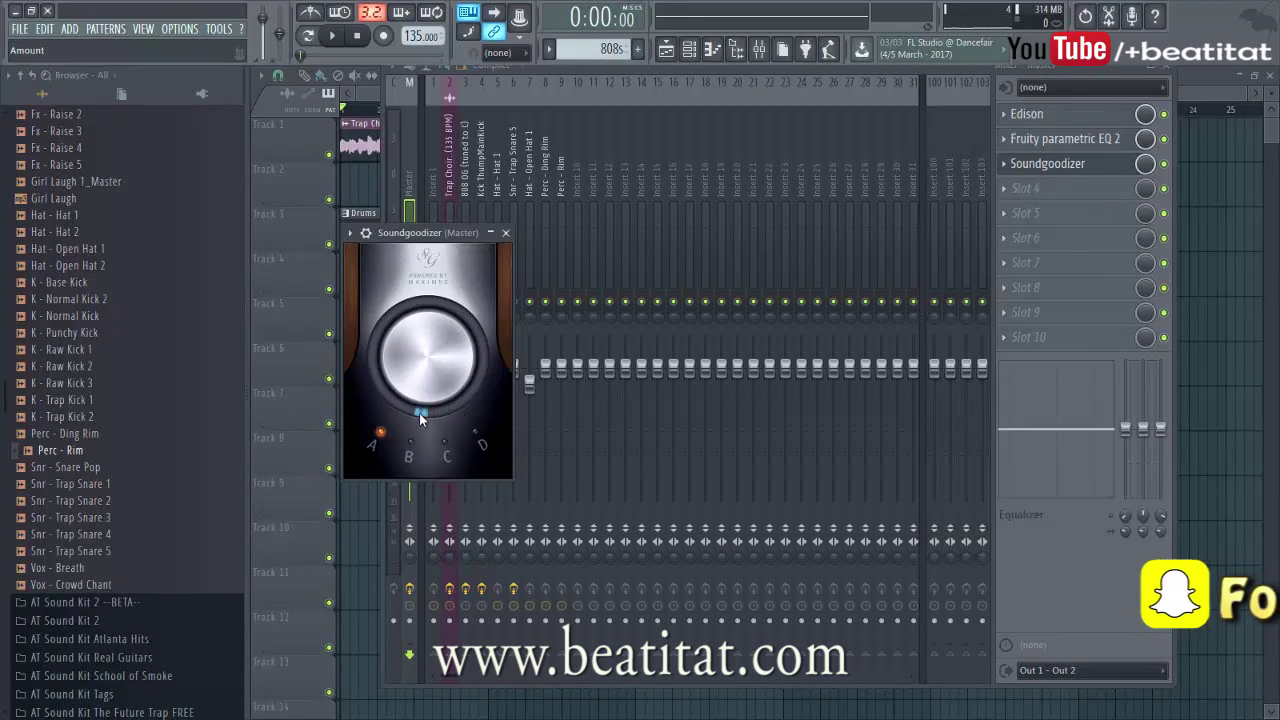
left_click(508, 234)
Step: Lower the 808 track's level slightly and restart playback
left_click(456, 254)
left_click(465, 250)
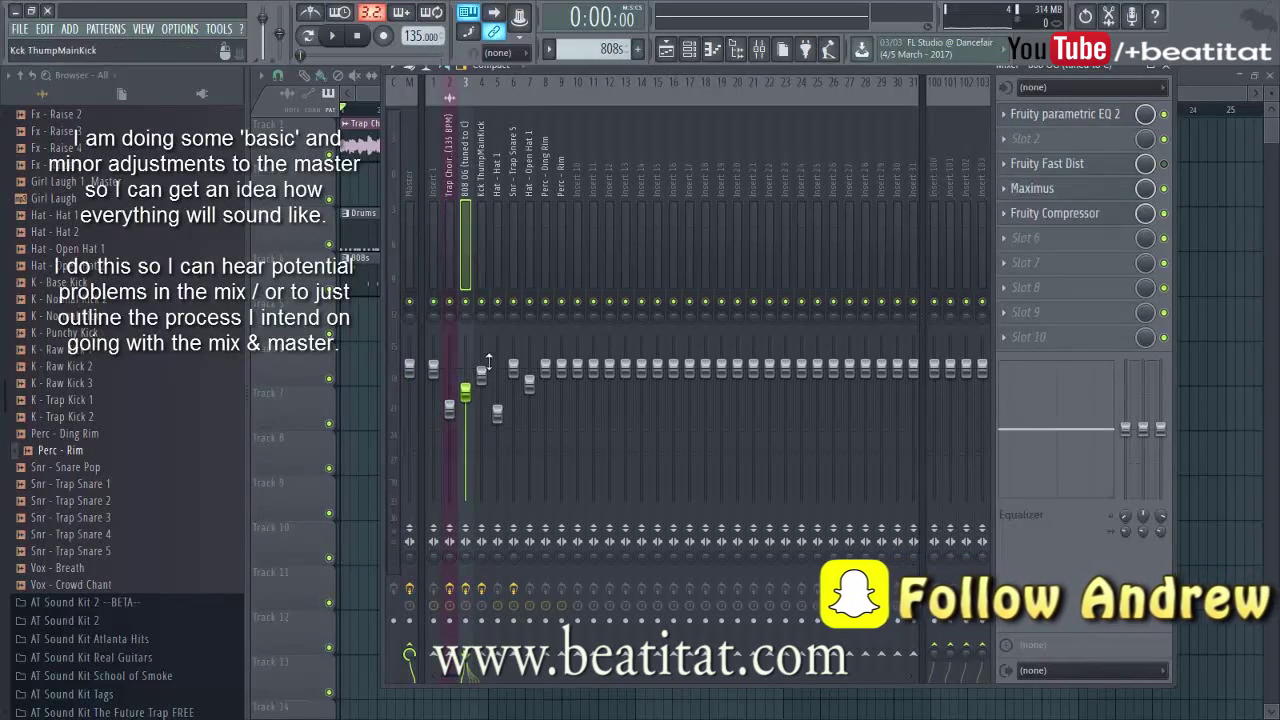
key("space")
Step: Load Fruity Limiter in the master's fourth effect slot and set its compressor section to a 2.5:1 ratio
left_click(405, 258)
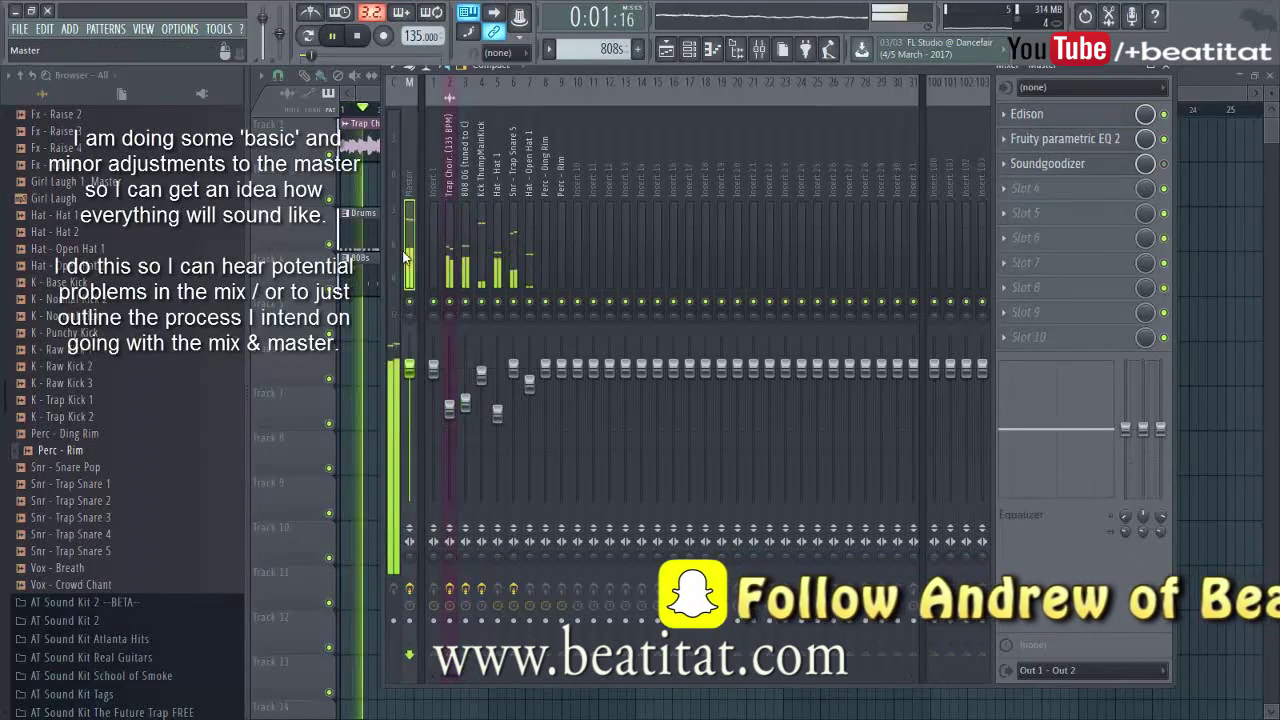
left_click(1040, 188)
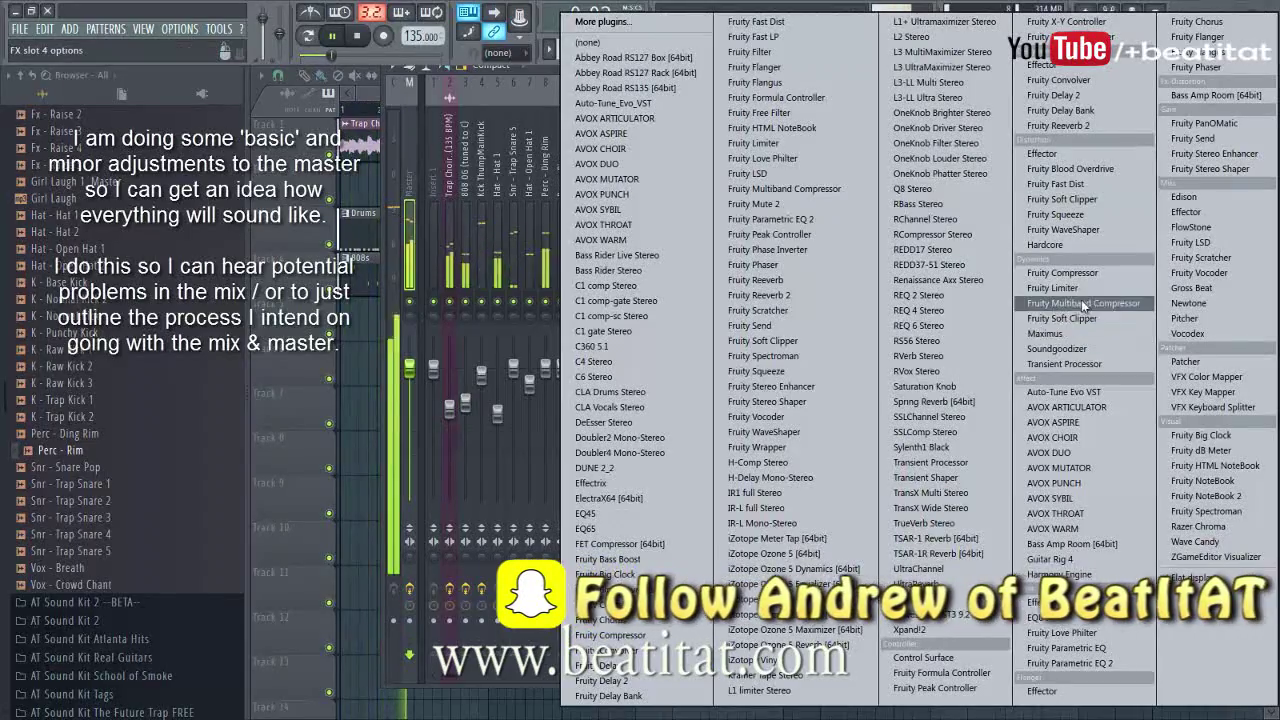
left_click(1058, 288)
left_click_drag(480, 446, 507, 436)
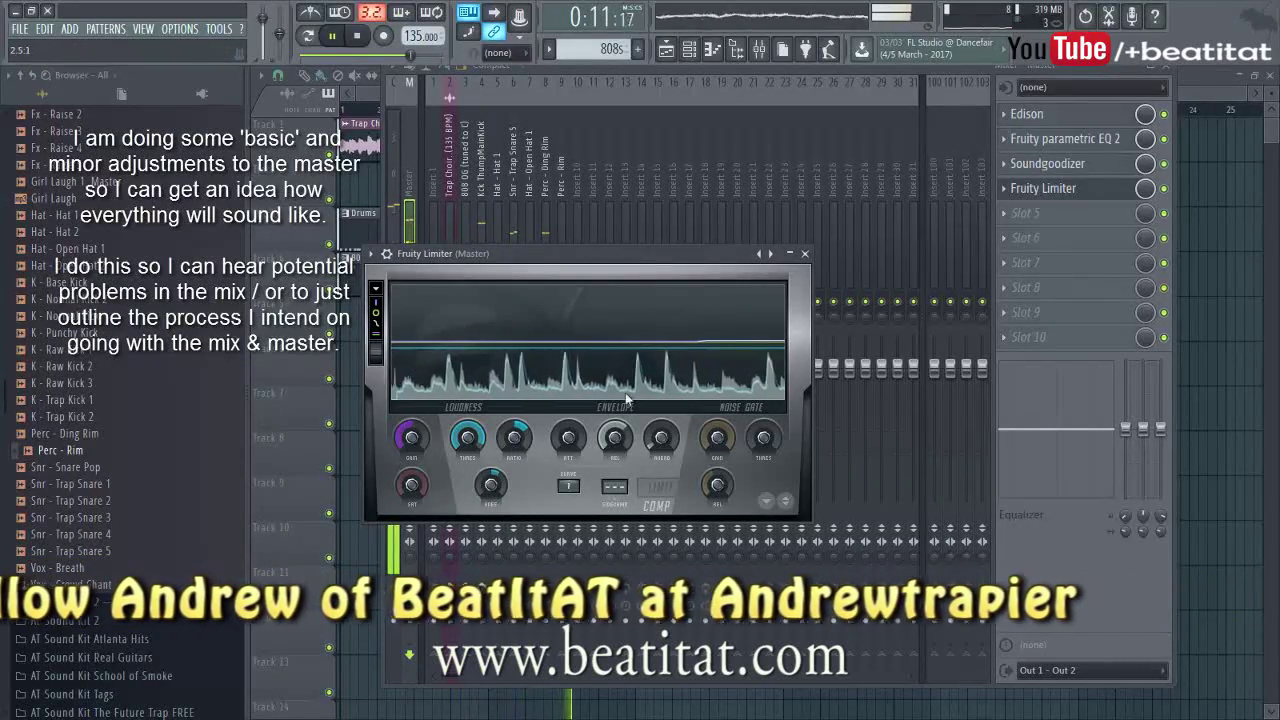
left_click(805, 253)
key("space")
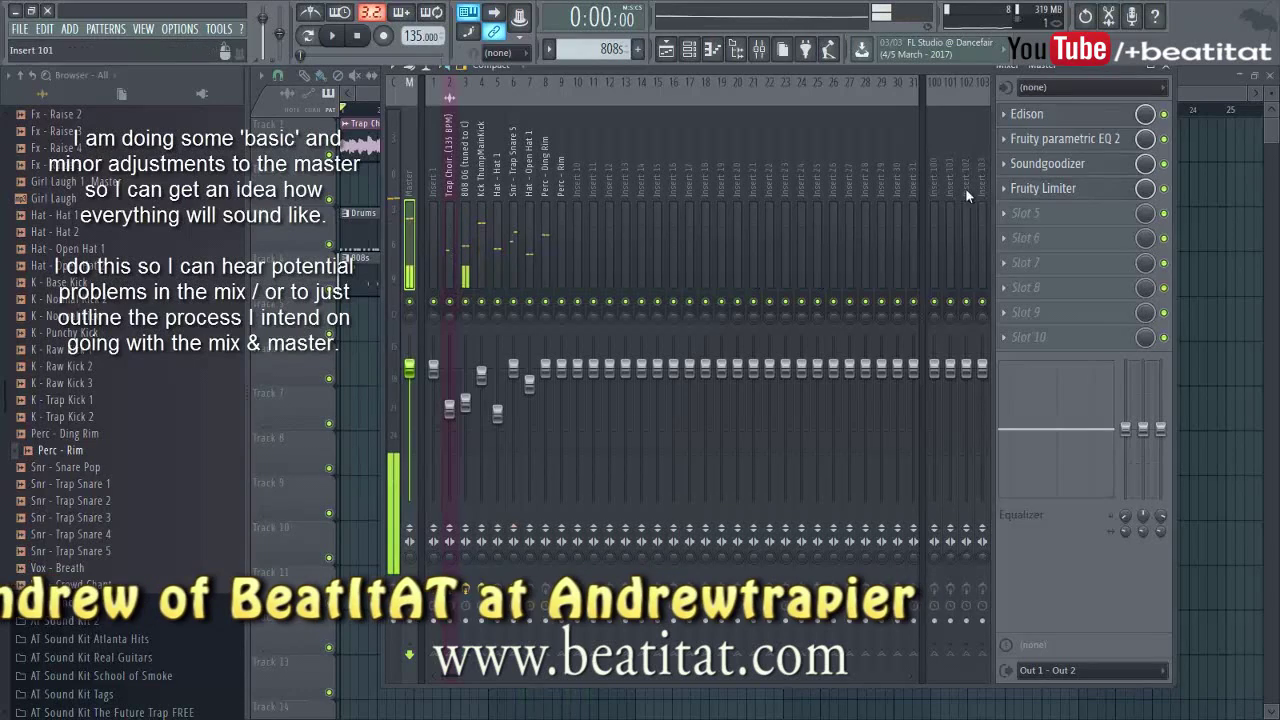
Step: Extend the arrangement to bar 17, keeping only the choir loop in bars 1–8 and the choir, Drums and 808s from bar 9
left_click(1165, 65)
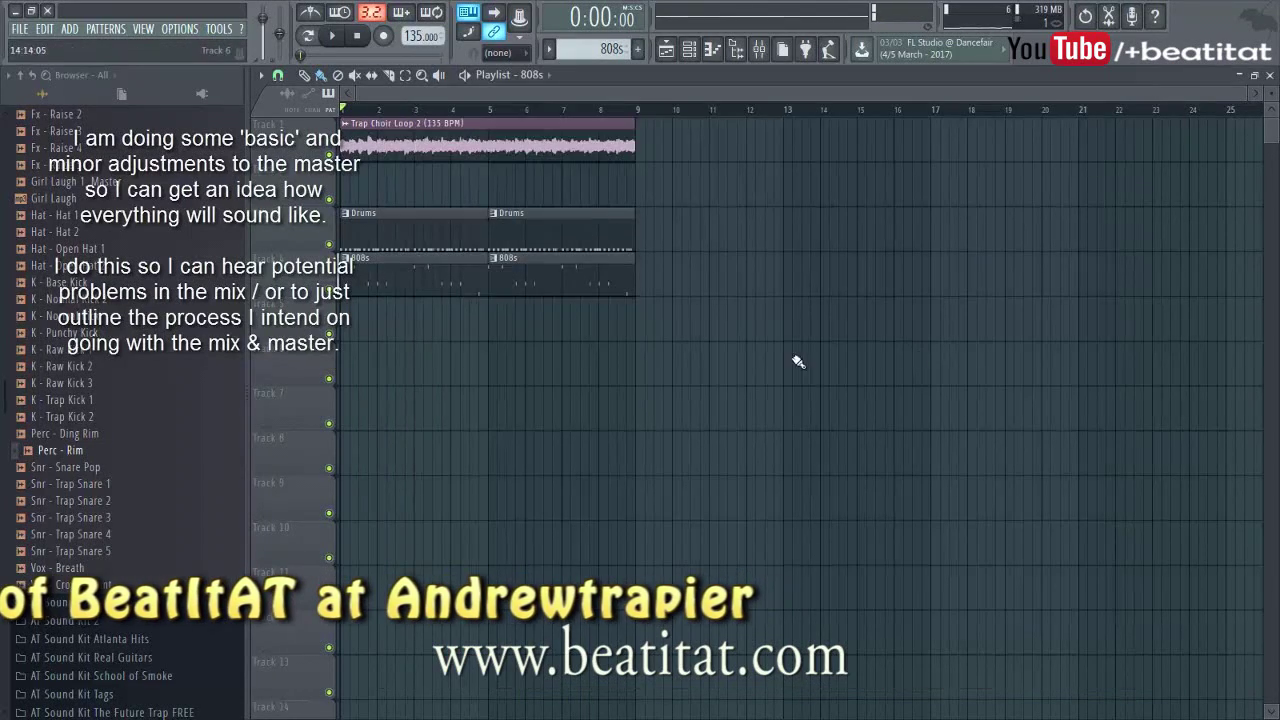
key("ctrl+a")
left_click_drag(443, 257, 728, 249)
left_click(560, 283, "ctrl")
left_click_drag(654, 150, 358, 190)
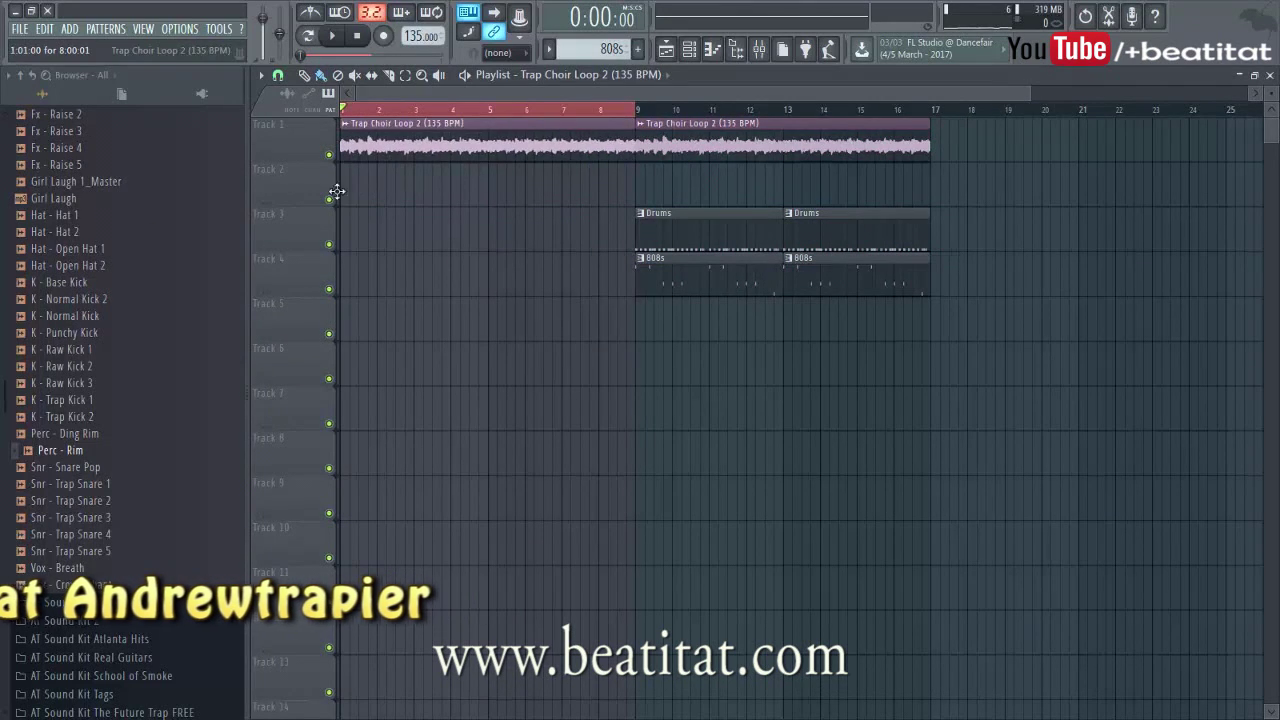
left_click(349, 114)
key("space")
Step: Copy the choir, Drums and 808s clips of the section starting at bar 9 to bar 17
scroll(574, 209, "down", 2)
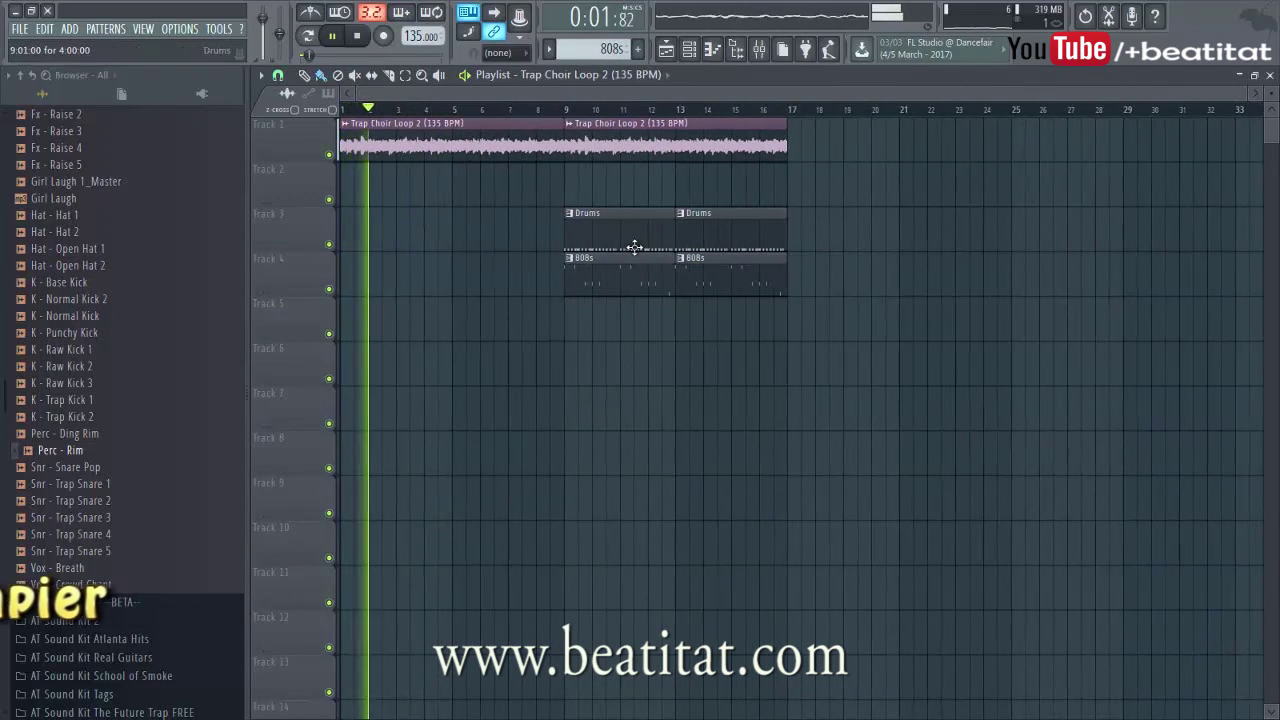
left_click_drag(586, 116, 823, 355)
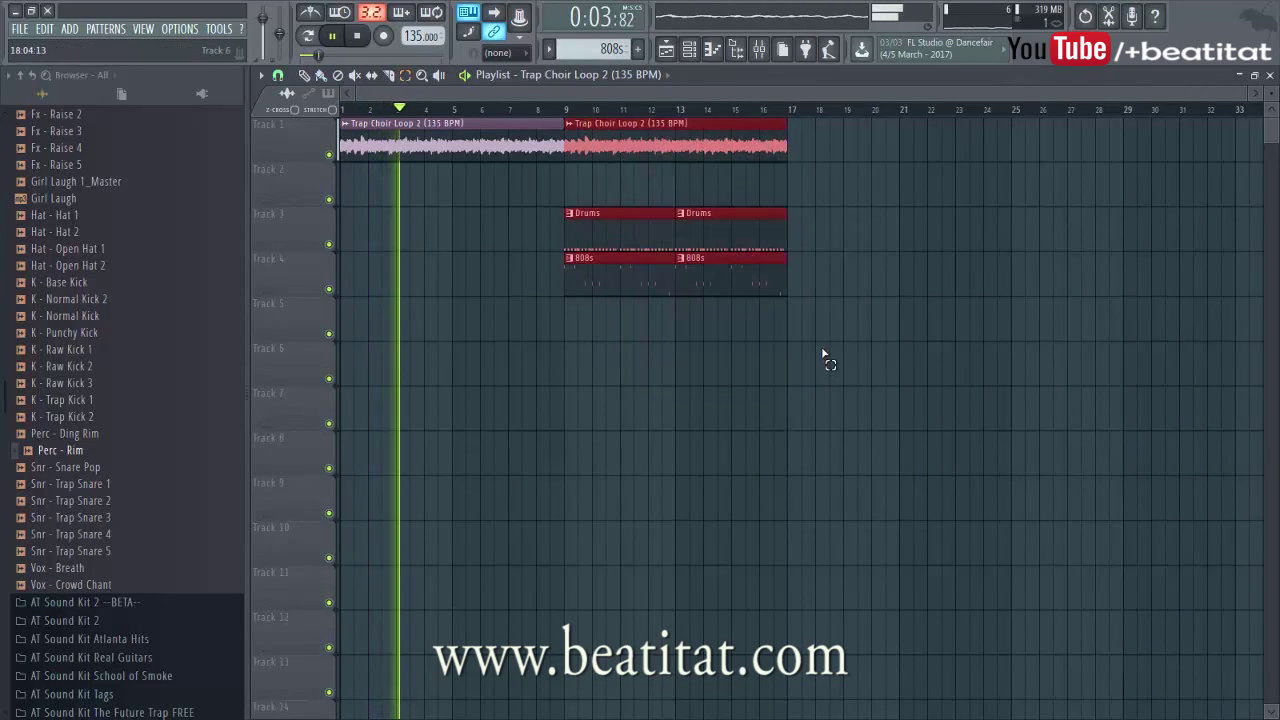
left_click_drag(726, 274, 946, 231)
Step: Delete the two Drums clips from bar 17 onward and place them there again
right_click(840, 241)
right_click(918, 232)
left_click(918, 229, "ctrl")
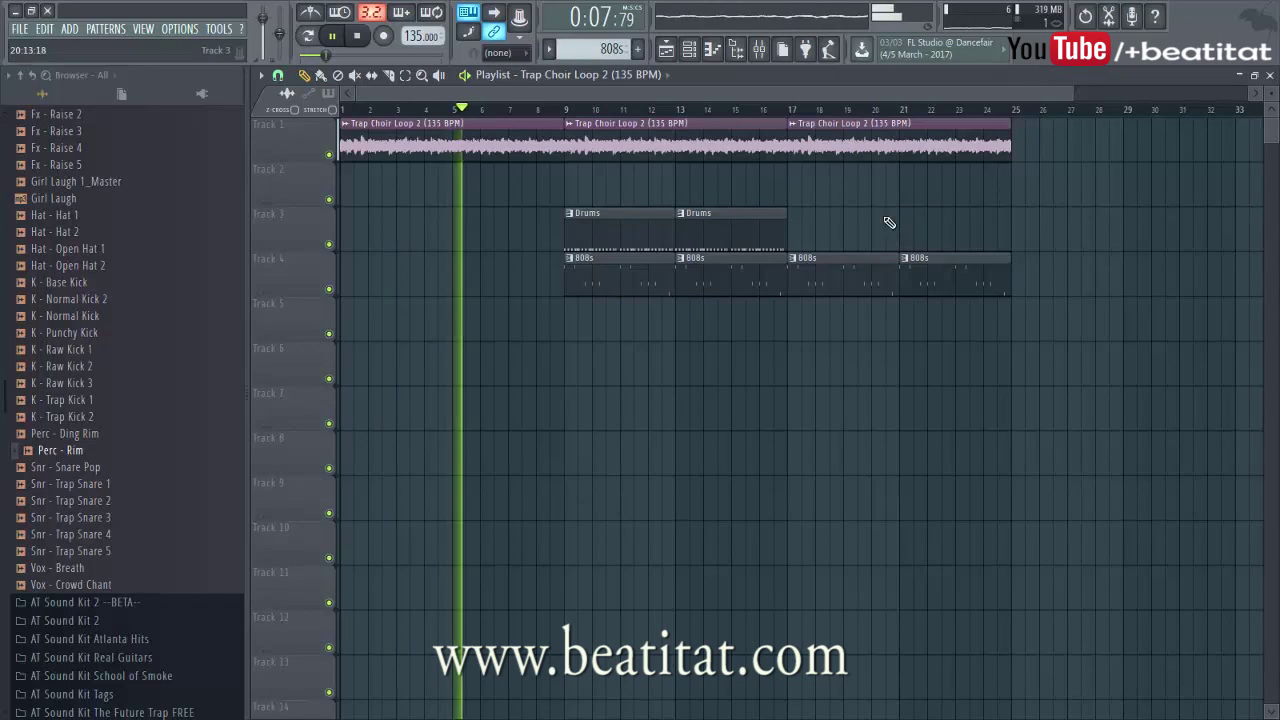
left_click(775, 236)
left_click(800, 232)
left_click(910, 222)
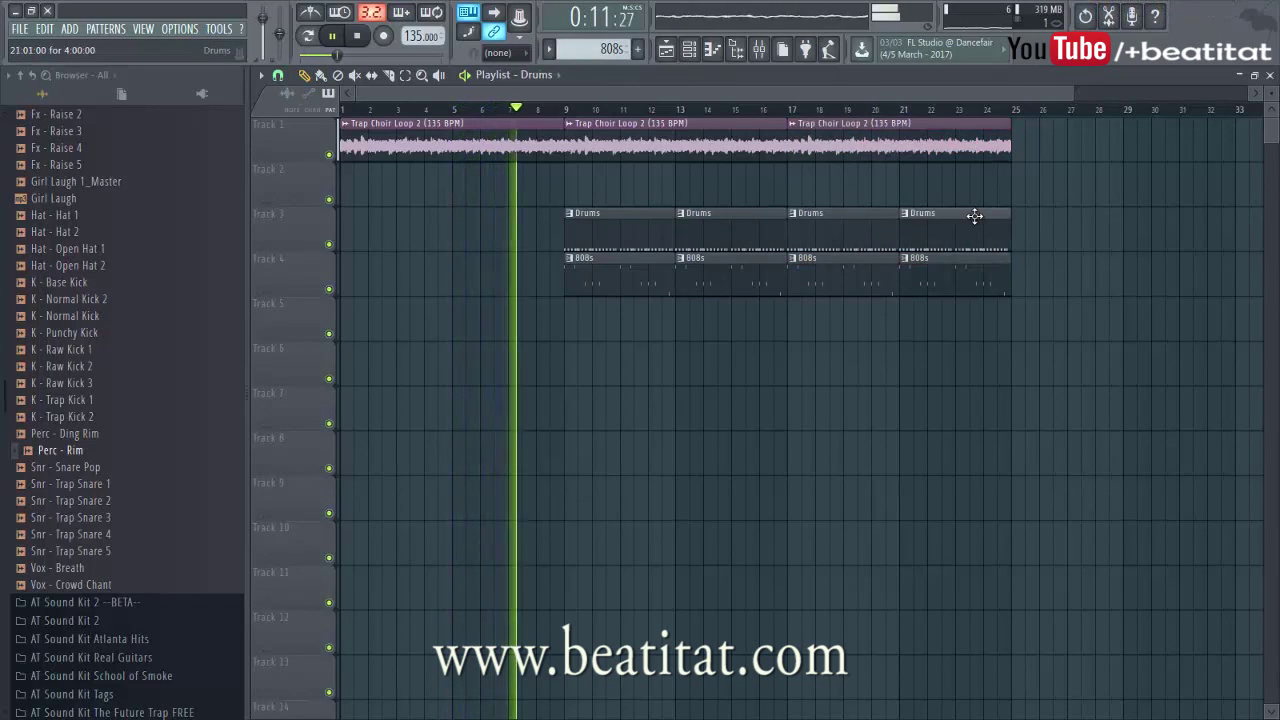
Step: Delete both 808s clips from the section starting at bar 17
right_click(842, 290)
right_click(914, 277)
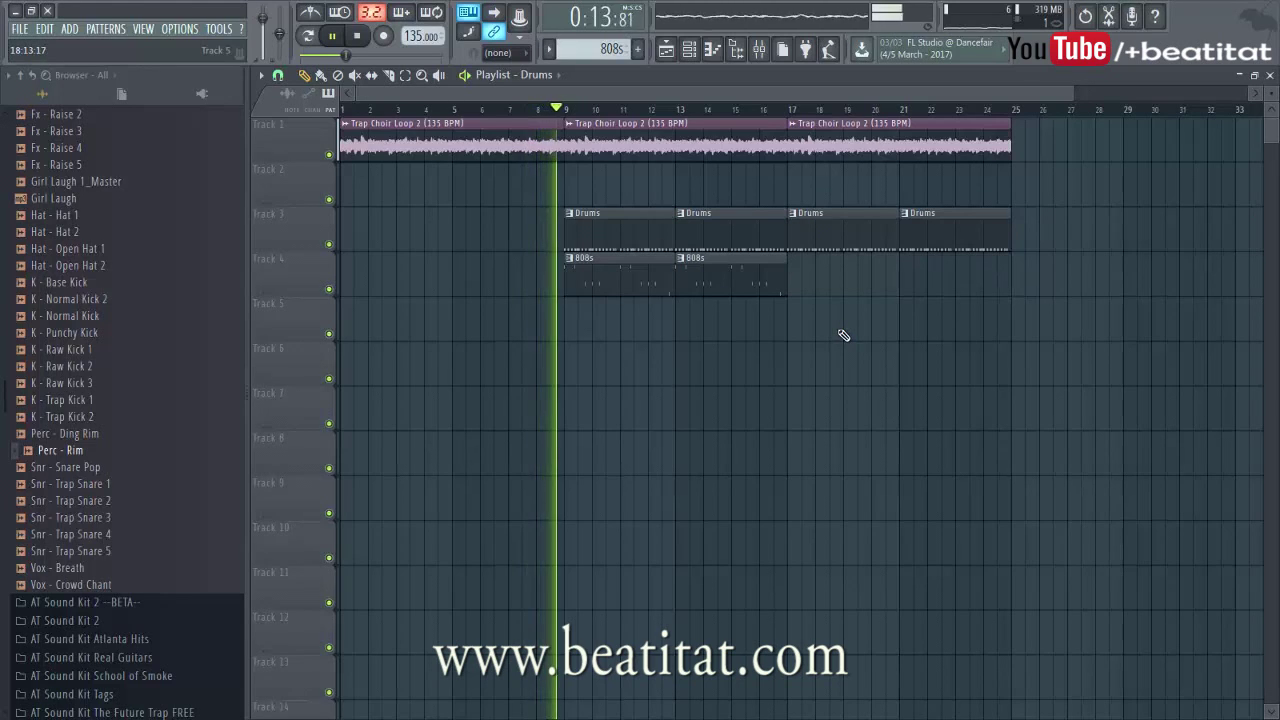
Step: Open the mixer and pan the Ding Rim track about 23% right
left_click(759, 49)
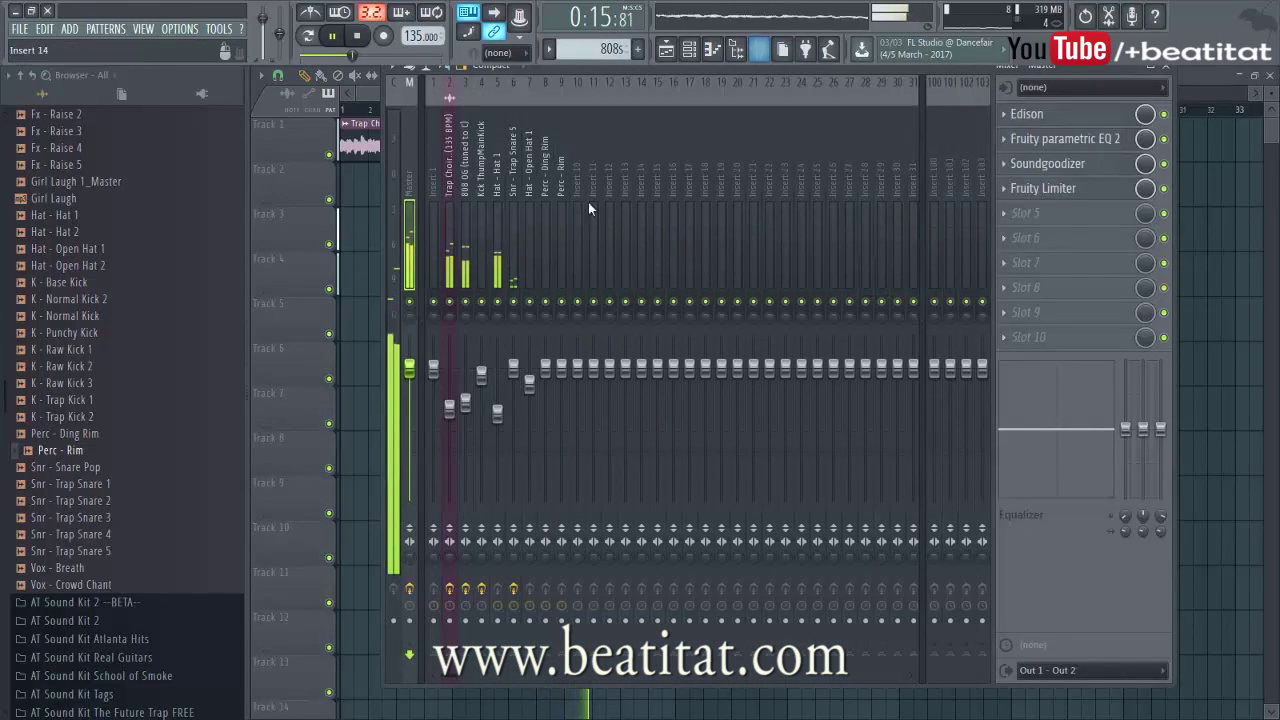
left_click(497, 255)
left_click(513, 262)
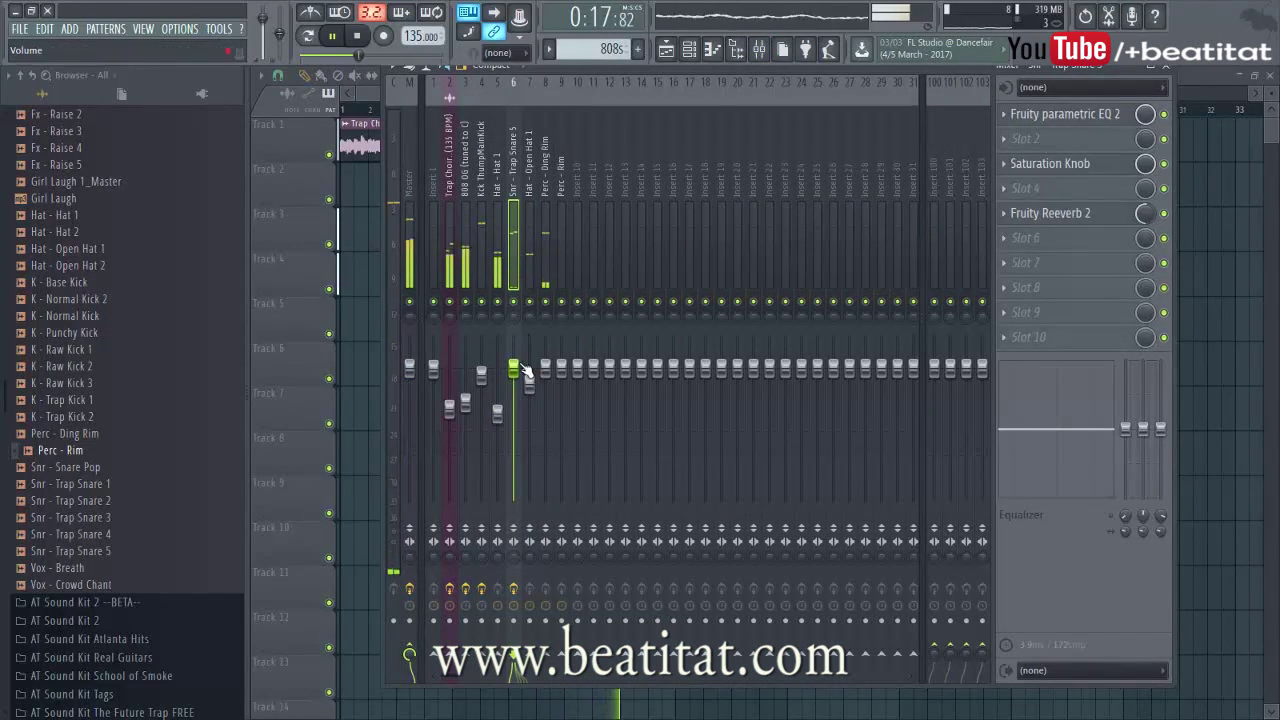
left_click(545, 315)
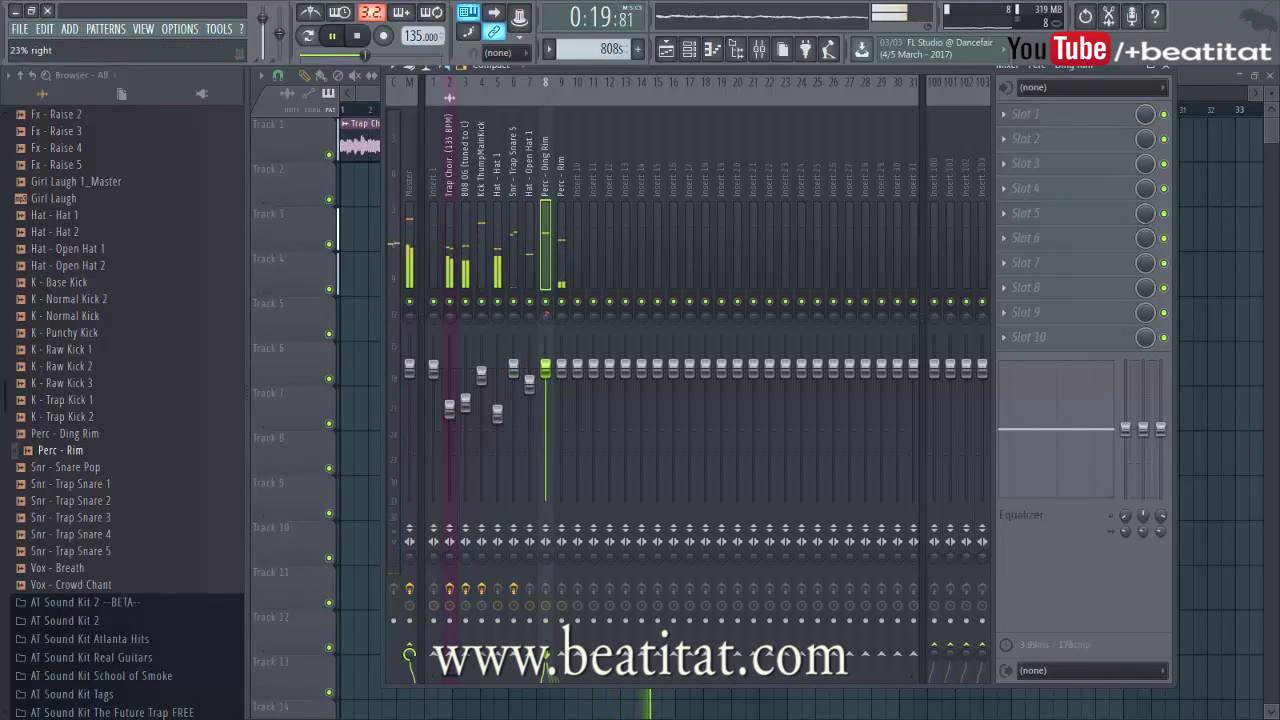
Step: Pan the Rim track off centre and lower its level, and set the Ding Rim track's level to 94% (-1.5 dB)
left_click(561, 660)
left_click_drag(561, 315, 545, 376)
left_click_drag(545, 376, 545, 377)
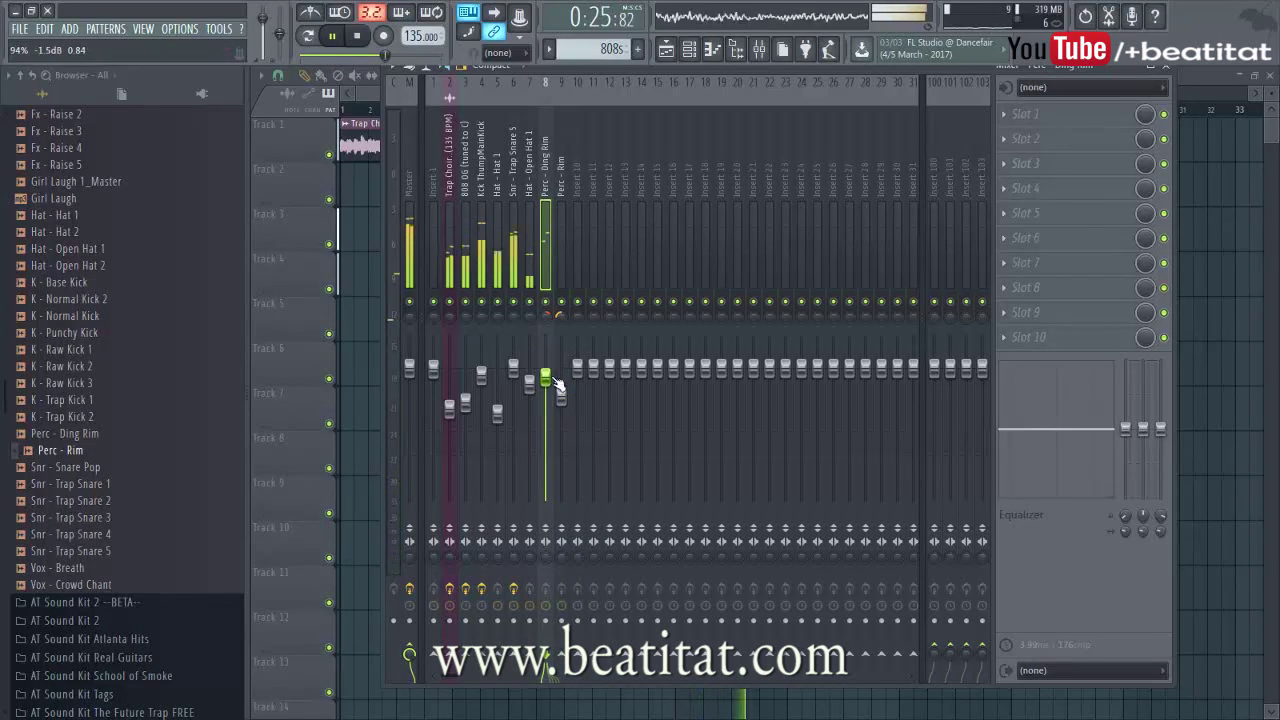
Step: Lower the Hat - Open Hat 1 track's level slightly and check the kick track in the mixer
left_click(529, 268)
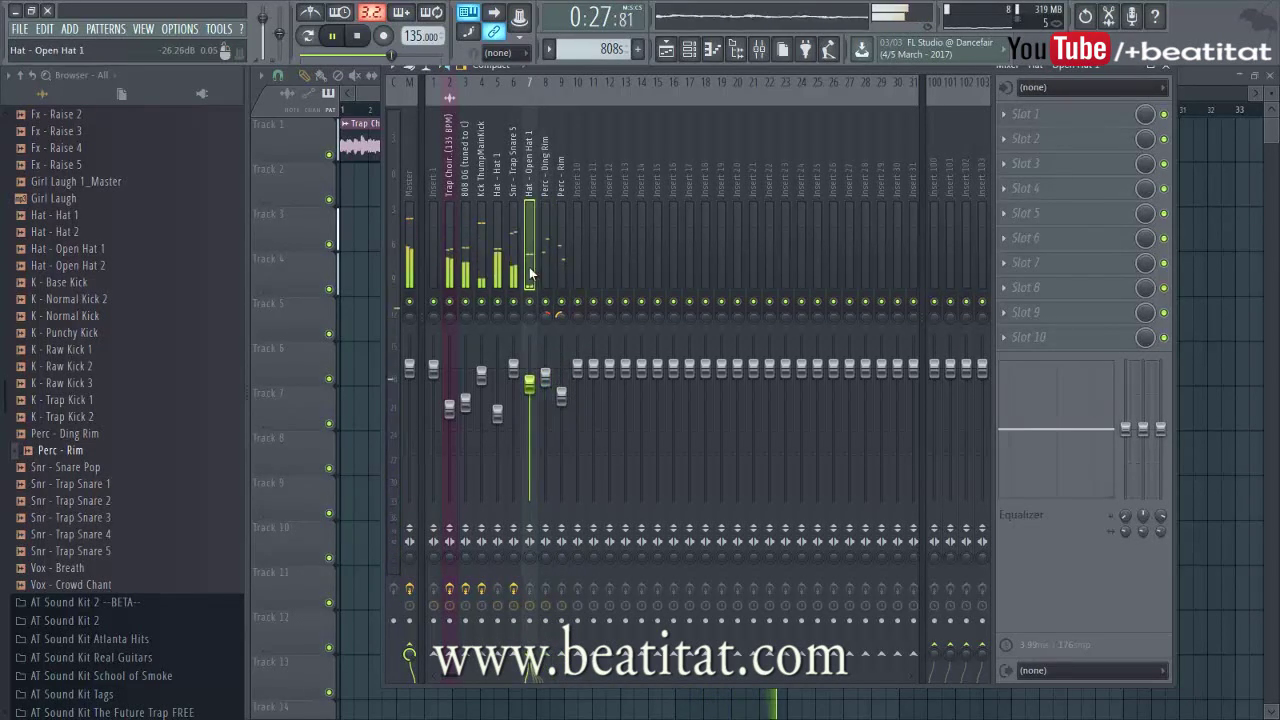
key("F9")
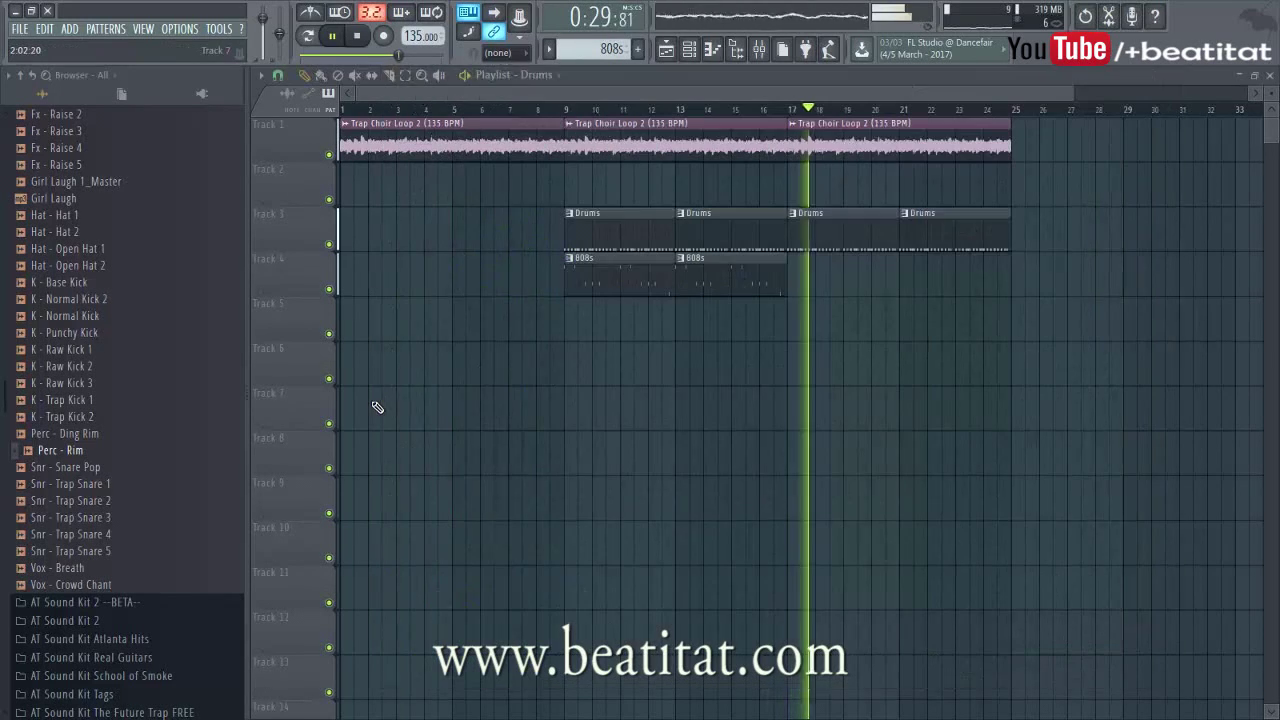
left_click(763, 53)
left_click(477, 256)
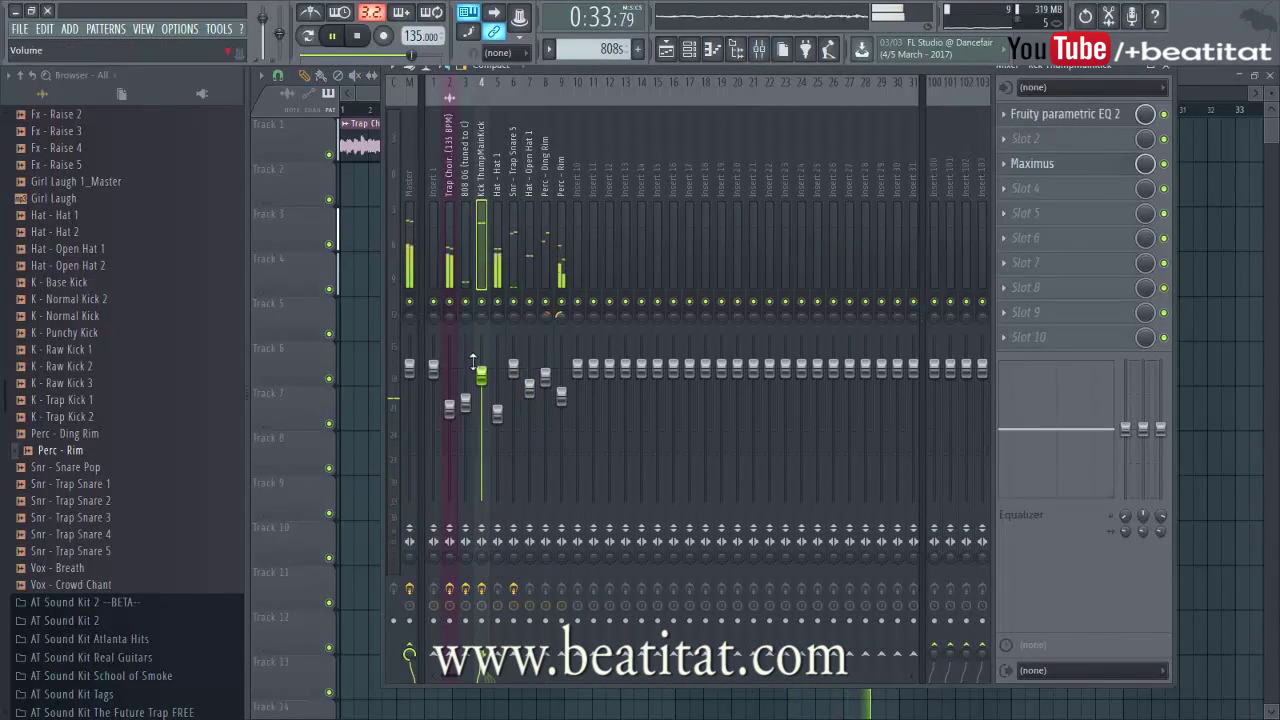
Step: Add Fruity Love Philter to the choir loop track's third effect slot and create an automation clip for its mix level
left_click(455, 293)
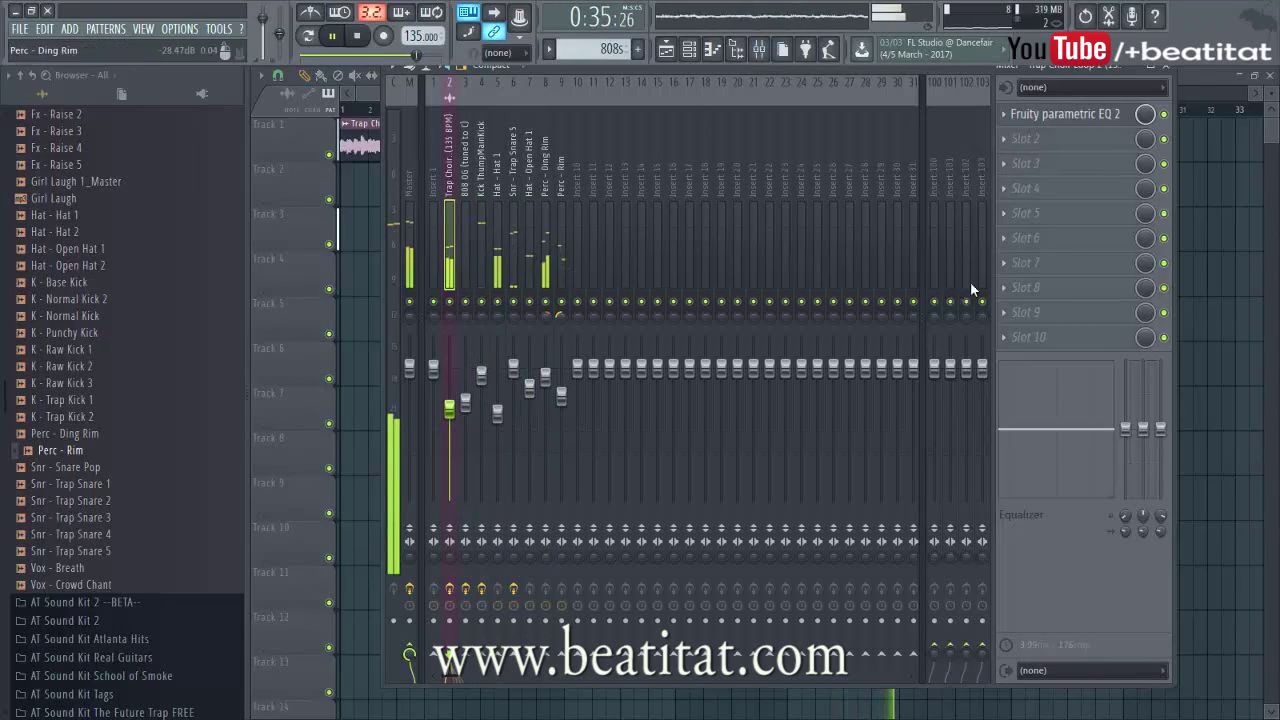
left_click(1062, 167)
left_click(1089, 625)
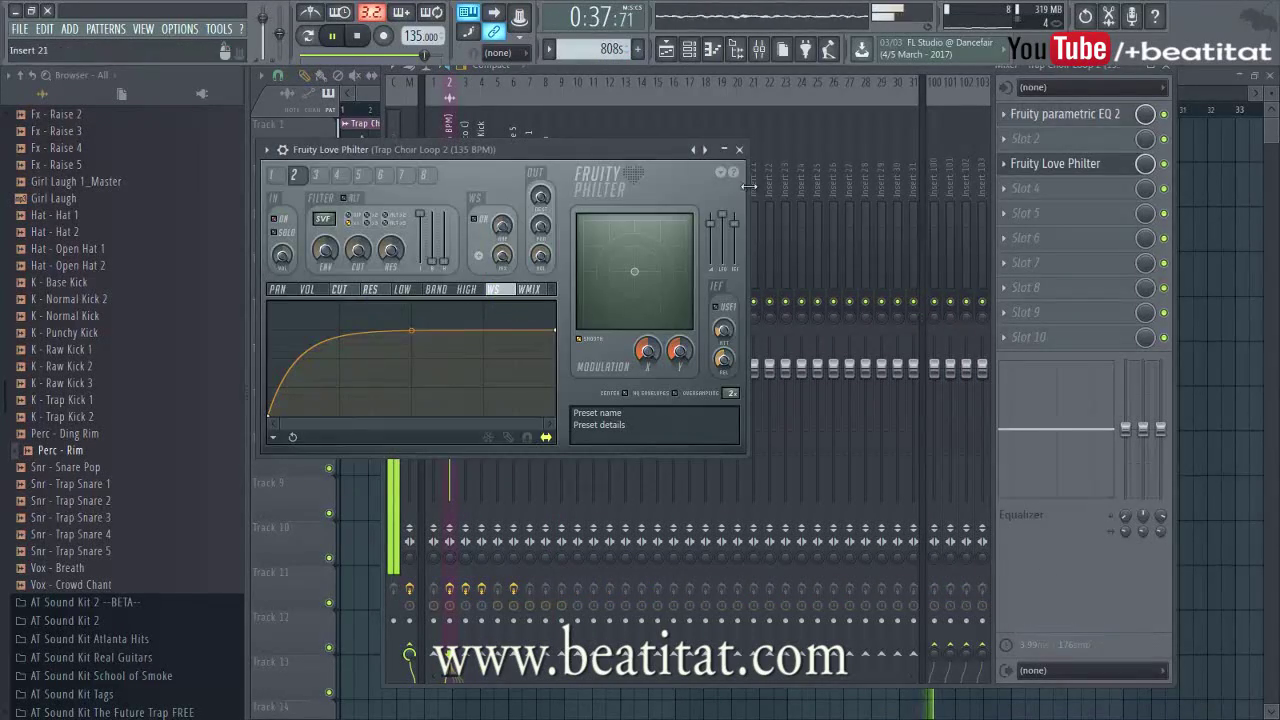
left_click(741, 150)
right_click(1145, 163)
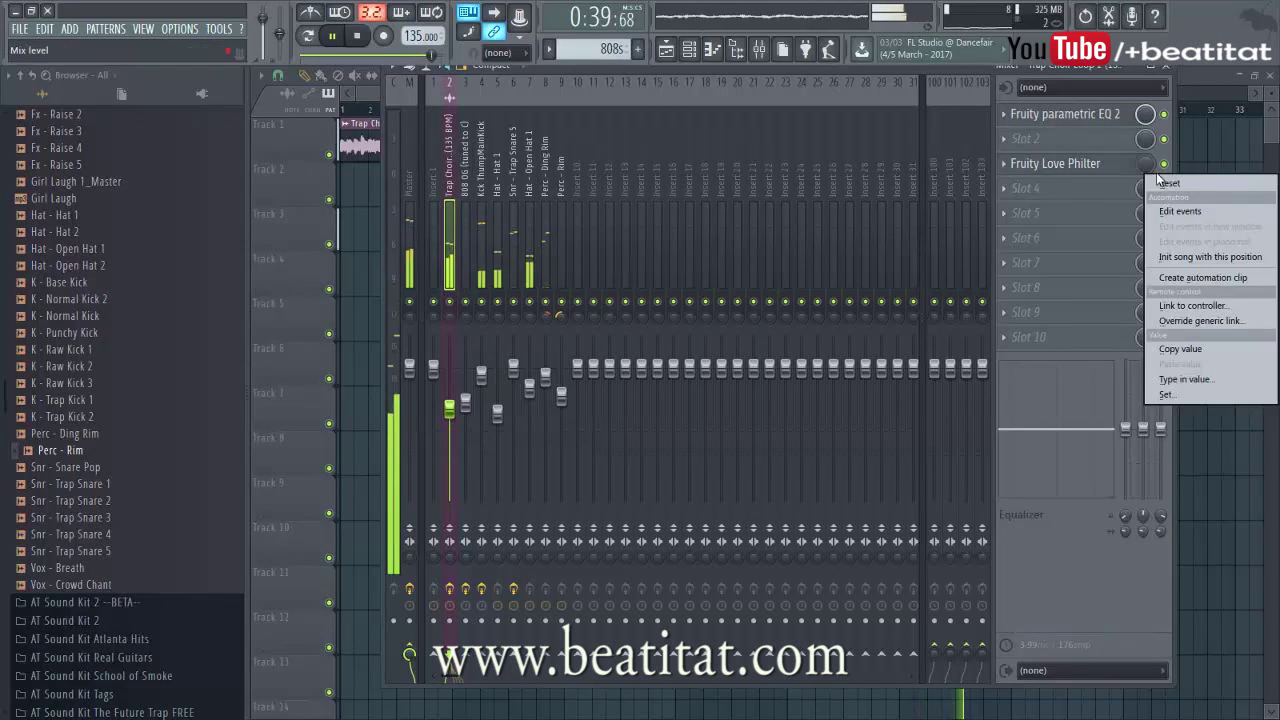
left_click(1195, 277)
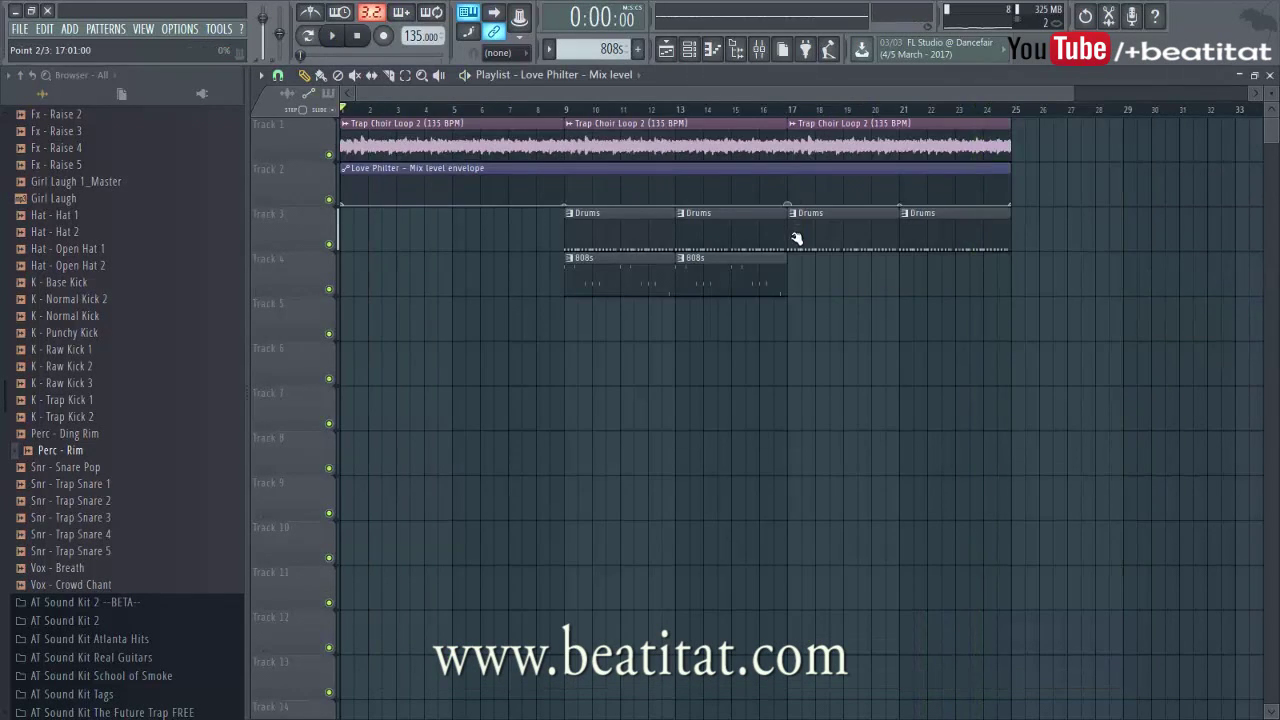
Step: Extend the Love Philter mix level automation to bar 33, keeping it at 0% until bar 17 and at 100% from there on
left_click_drag(1009, 165, 1150, 161)
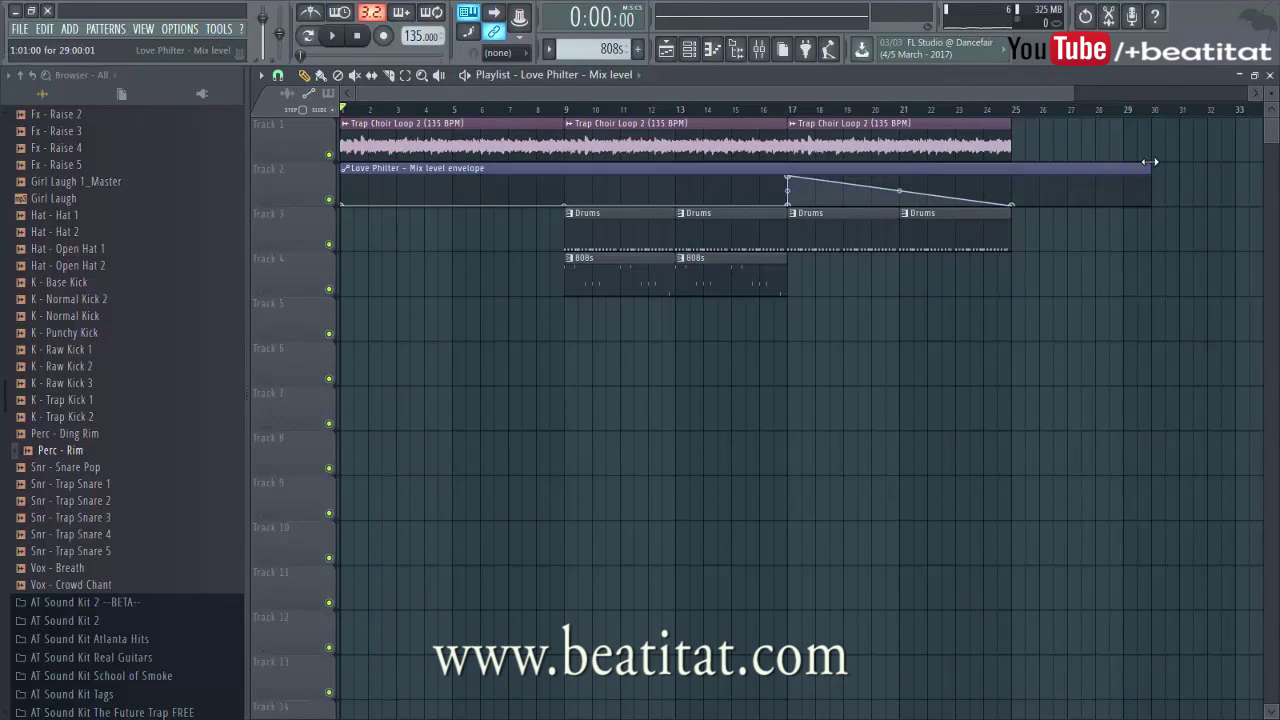
scroll(1162, 208, "down", 1)
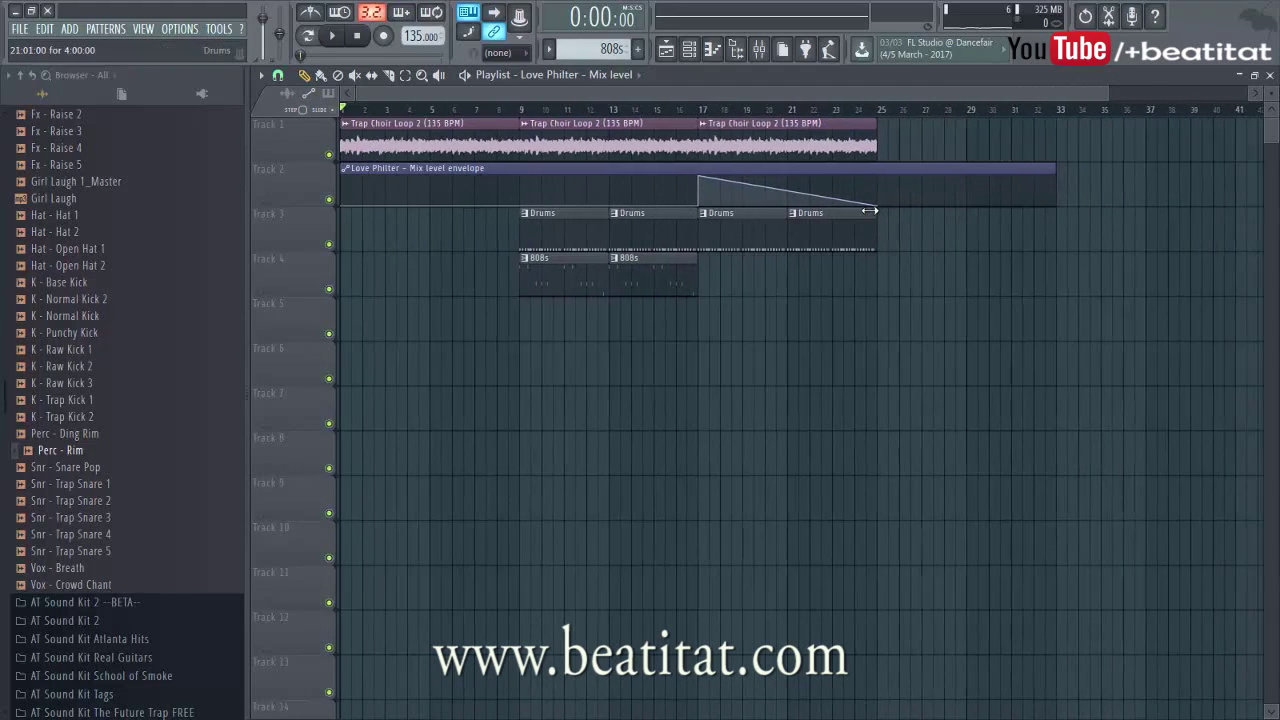
left_click_drag(875, 206, 1040, 143)
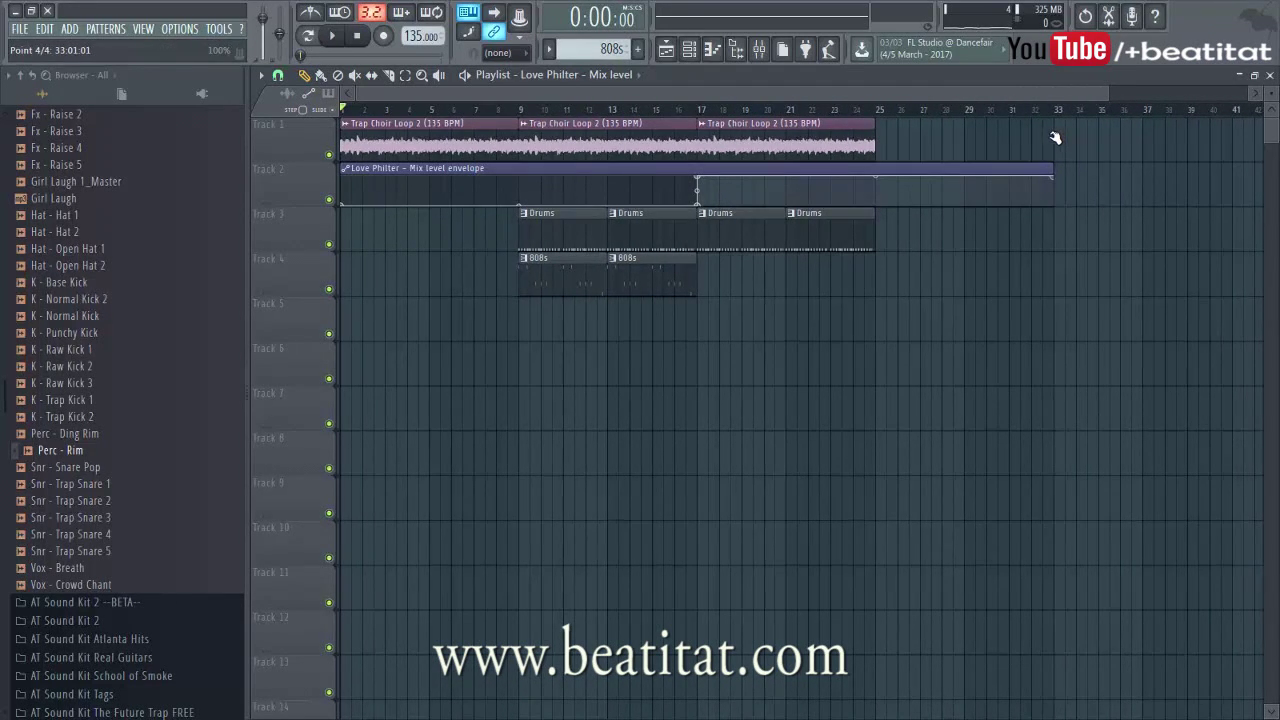
Step: Repeat the choir loop from bar 25 to 33 and place two Drums and two 808s clips beneath it
left_click_drag(877, 148, 1053, 148)
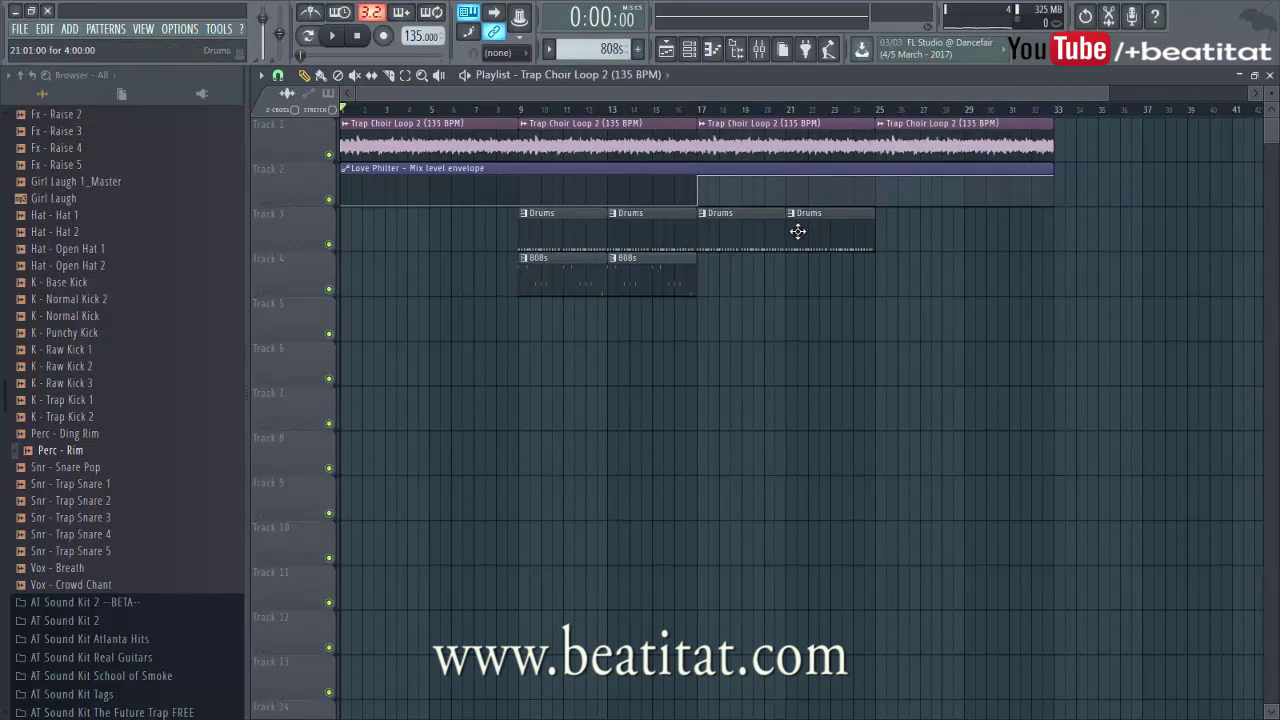
left_click(888, 227)
left_click(968, 230)
left_click(669, 283)
left_click_drag(1049, 289, 934, 304)
left_click(1000, 270)
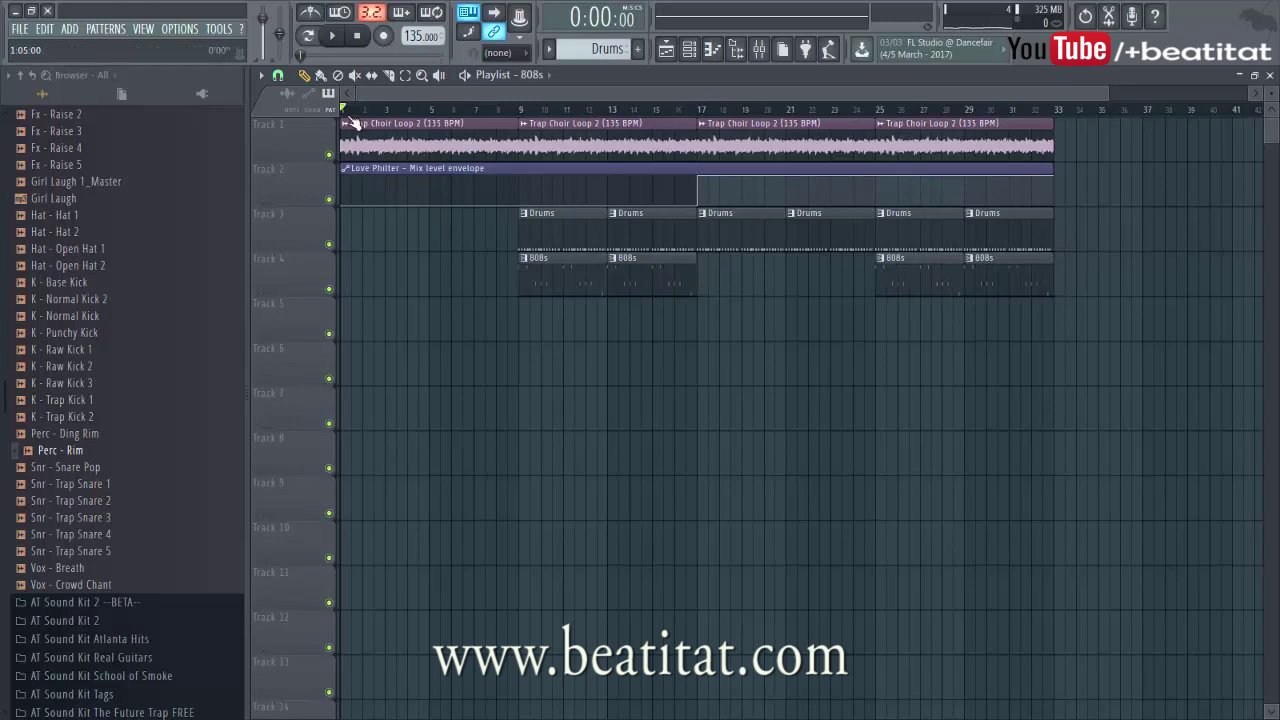
left_click(759, 50)
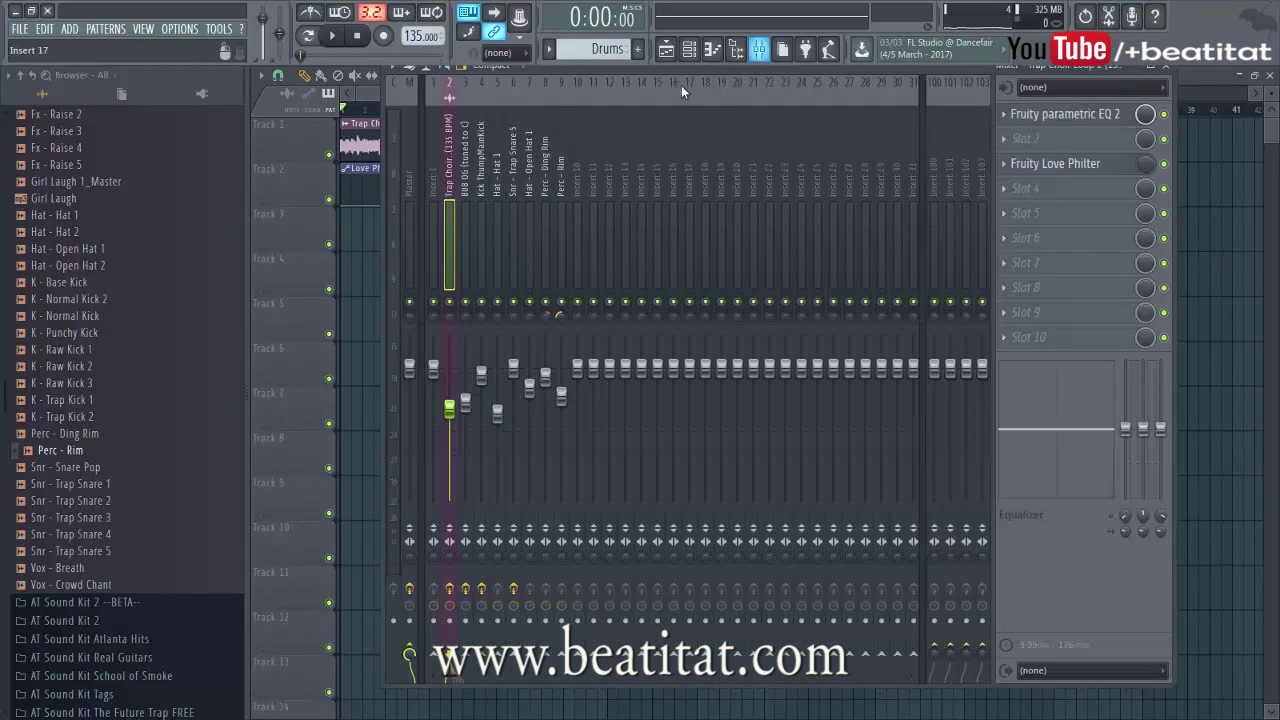
left_click(357, 140)
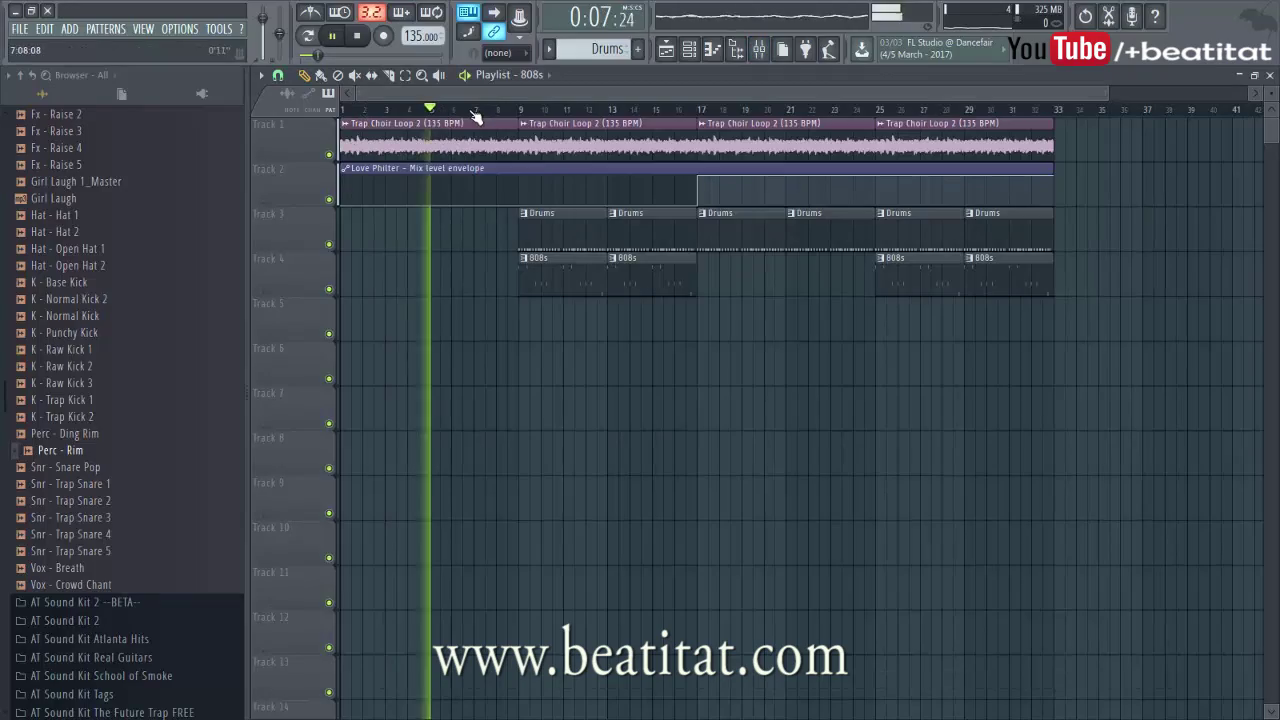
key("ctrl+s")
left_click(1256, 8)
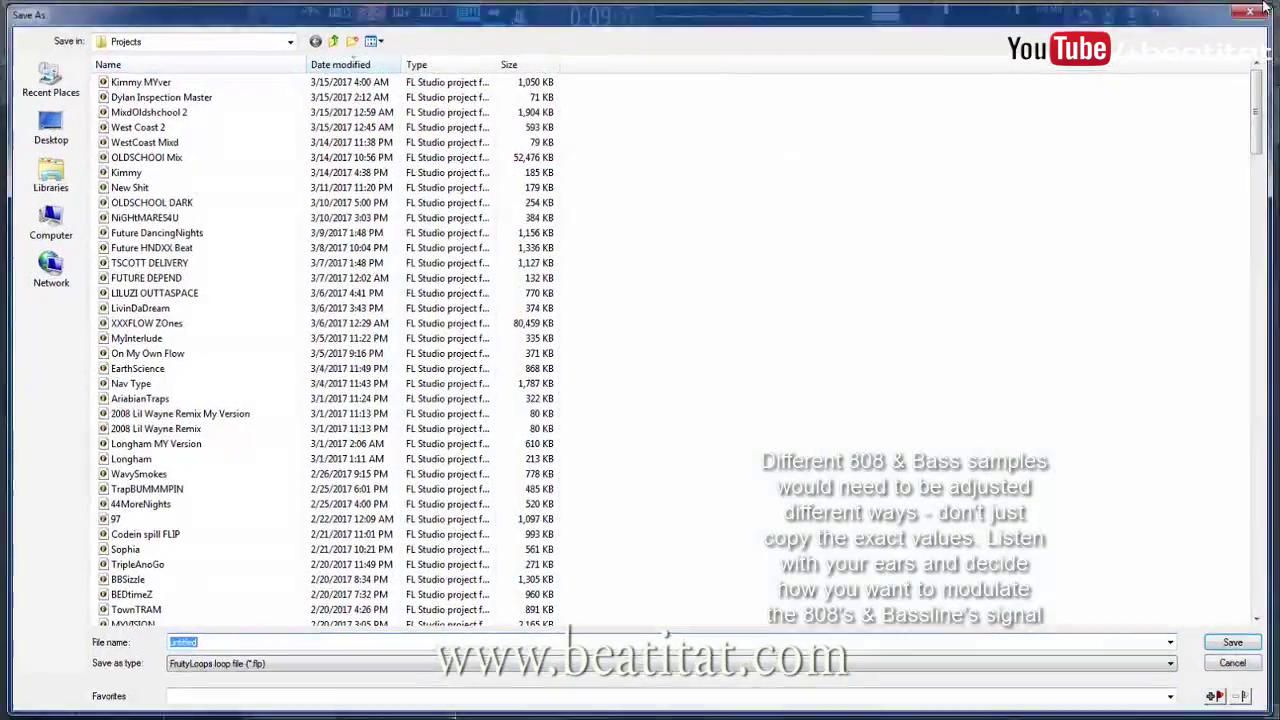
Step: Hide the browser and raise the 808 OG track's mixer level to 80% (-4.7 dB)
left_click(758, 55)
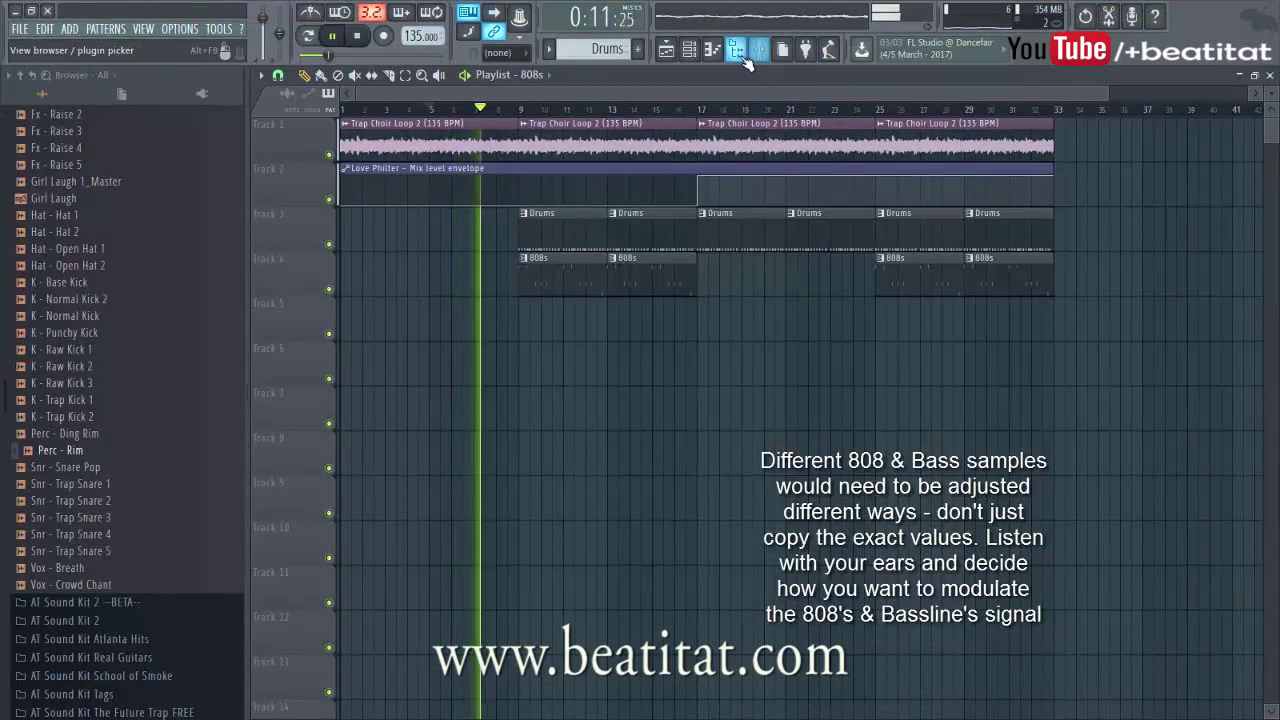
left_click(740, 55)
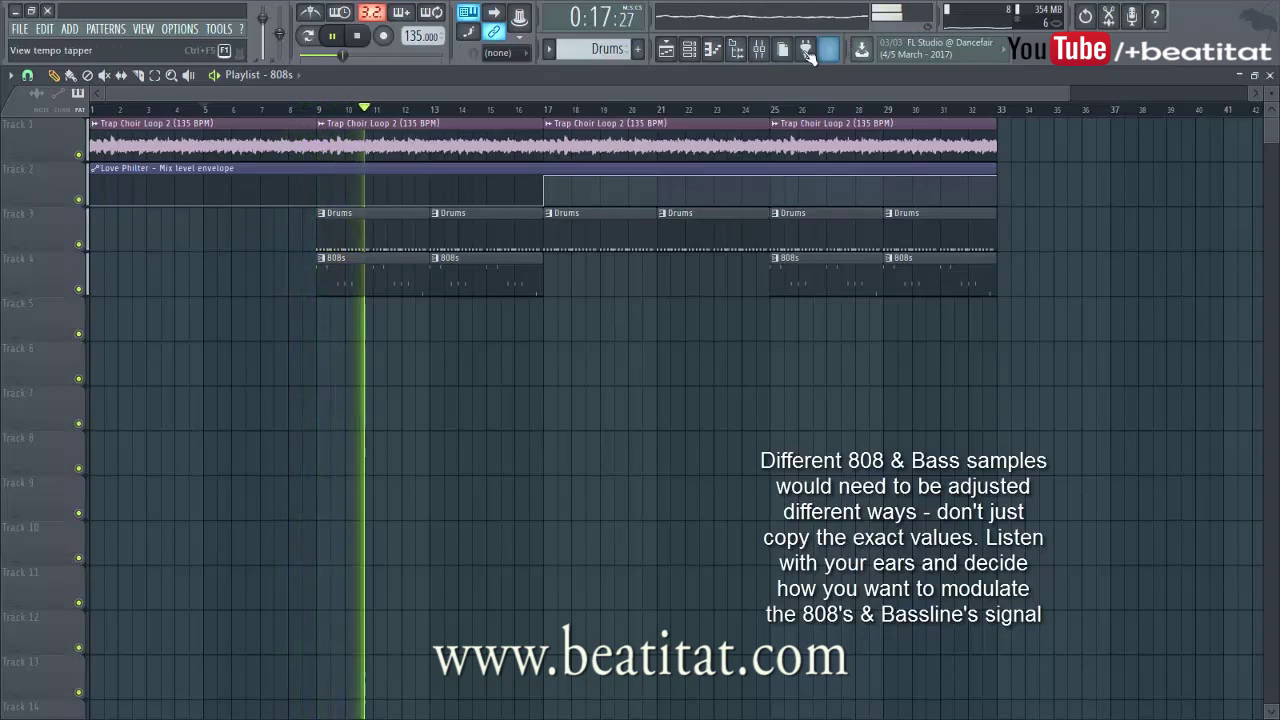
left_click(762, 55)
left_click(214, 402)
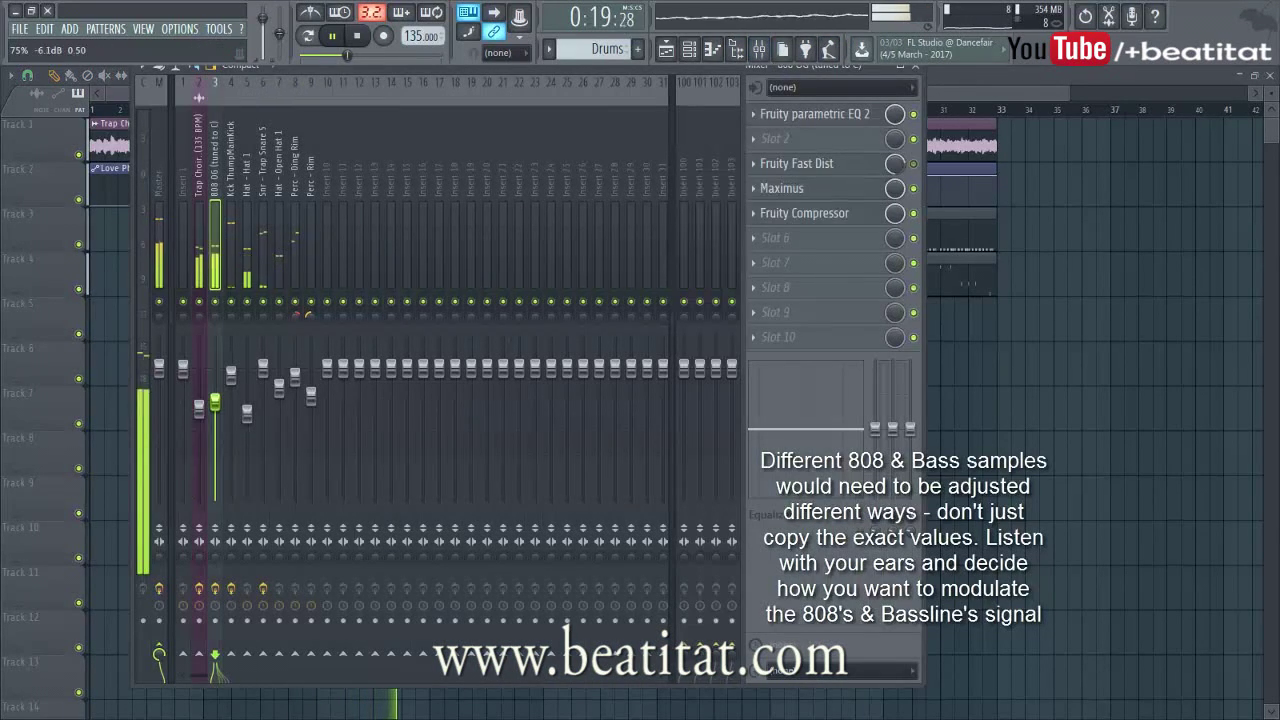
left_click_drag(199, 408, 214, 397)
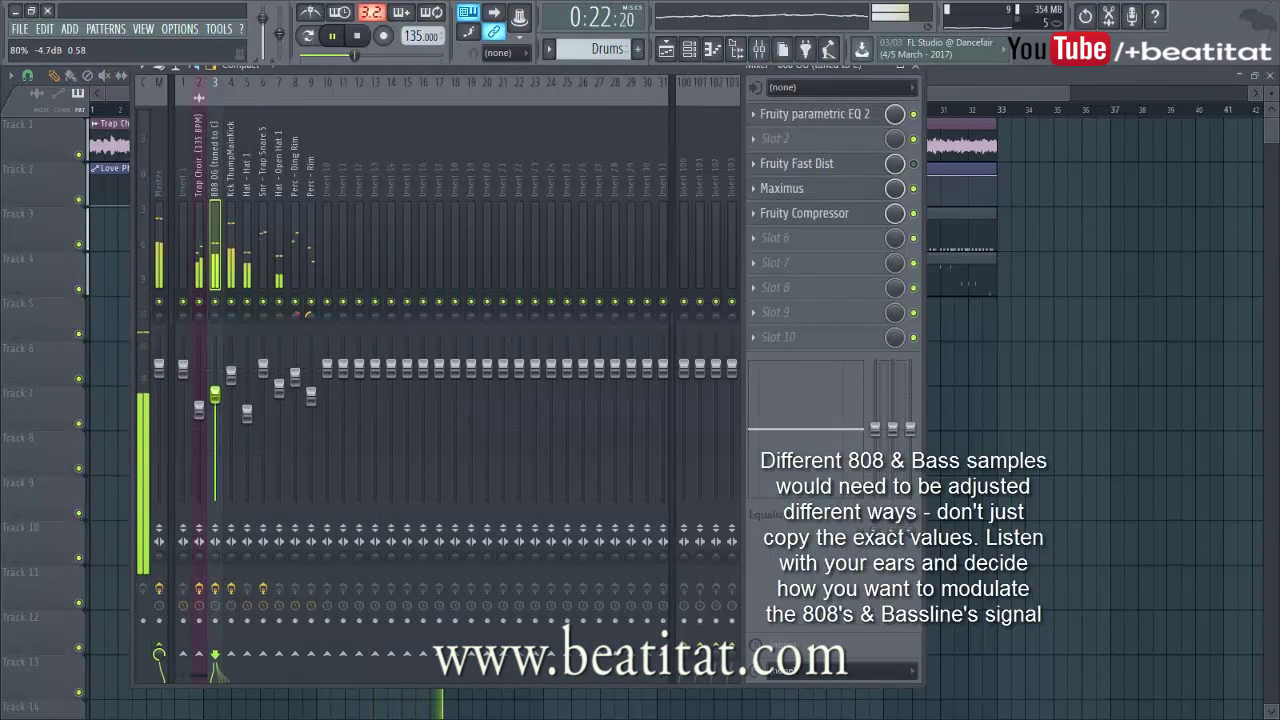
Step: Examine the 808 OG channel's sample and miscellaneous settings, and check the 808 and kick tracks in the mixer
left_click(688, 49)
left_click(143, 291)
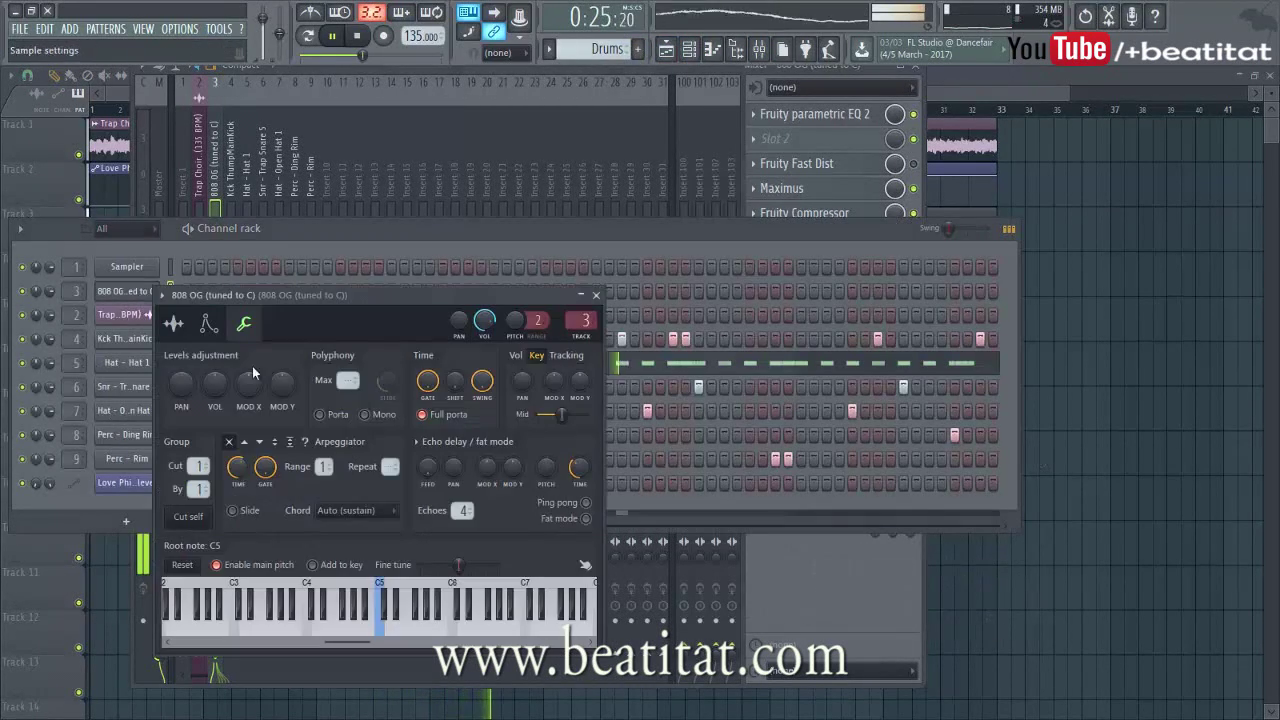
left_click(176, 328)
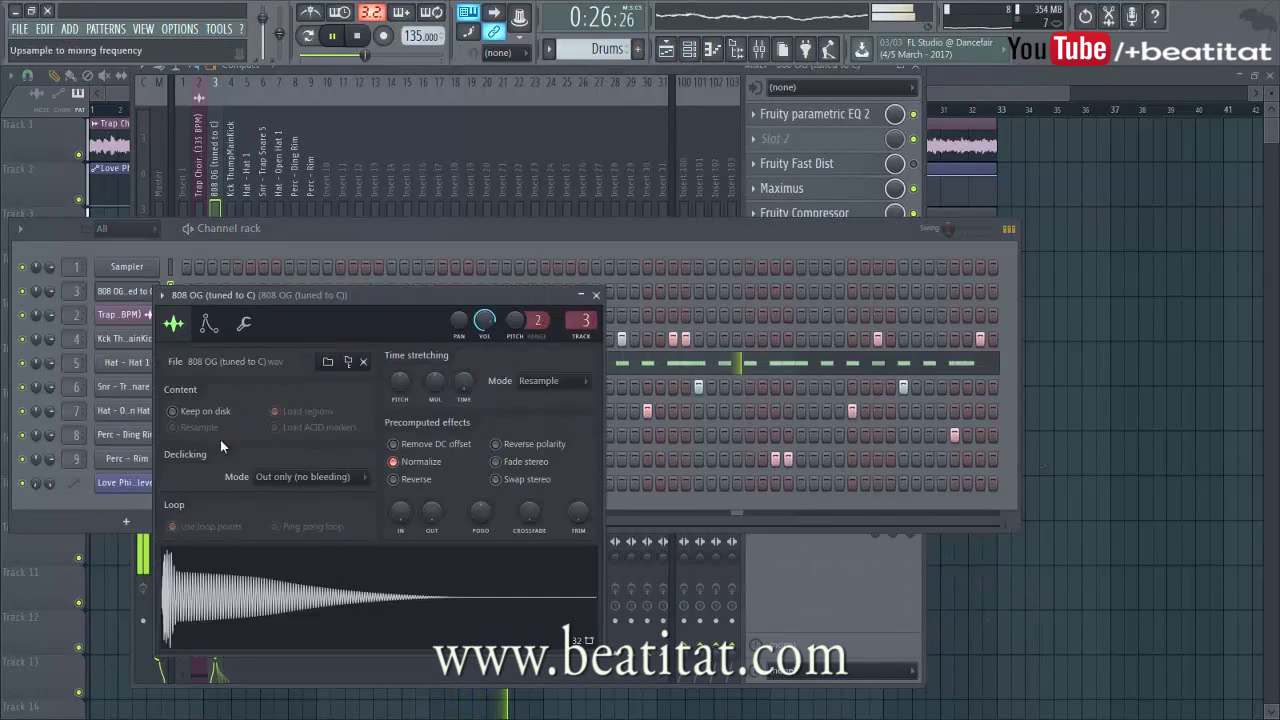
left_click(247, 325)
left_click(190, 328)
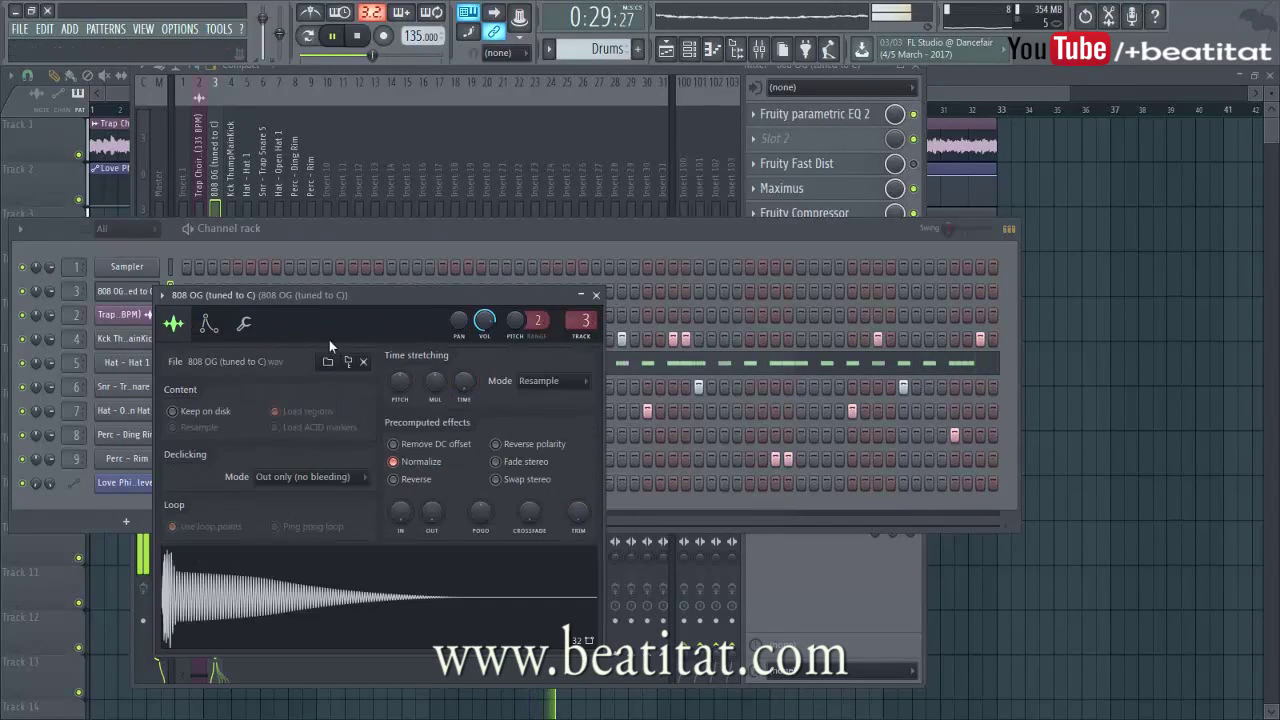
left_click(596, 296)
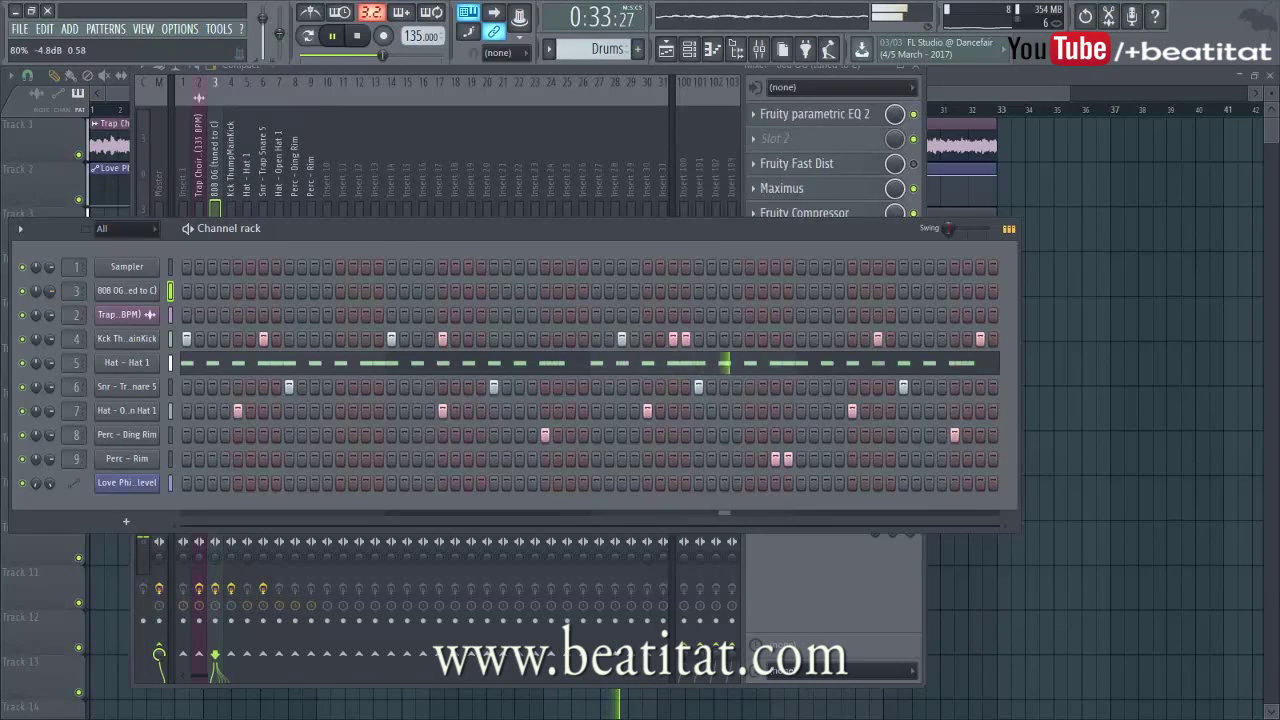
left_click(230, 184)
left_click(219, 214)
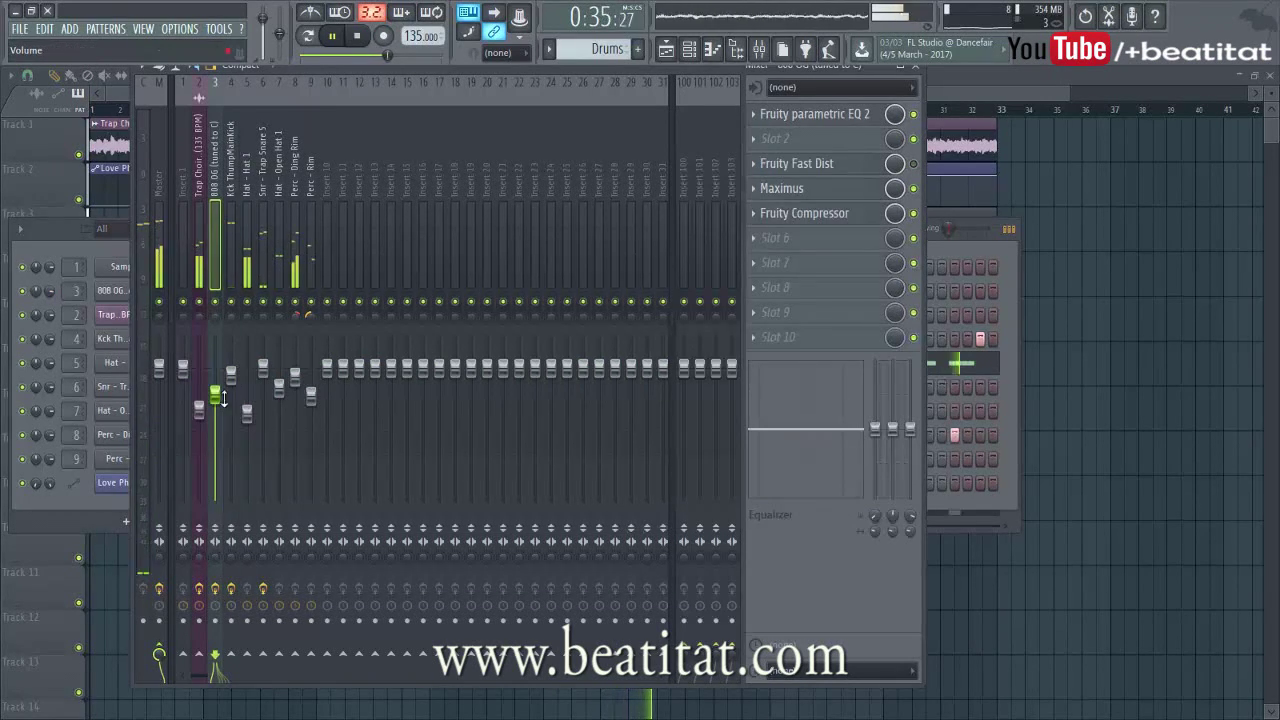
left_click(229, 258)
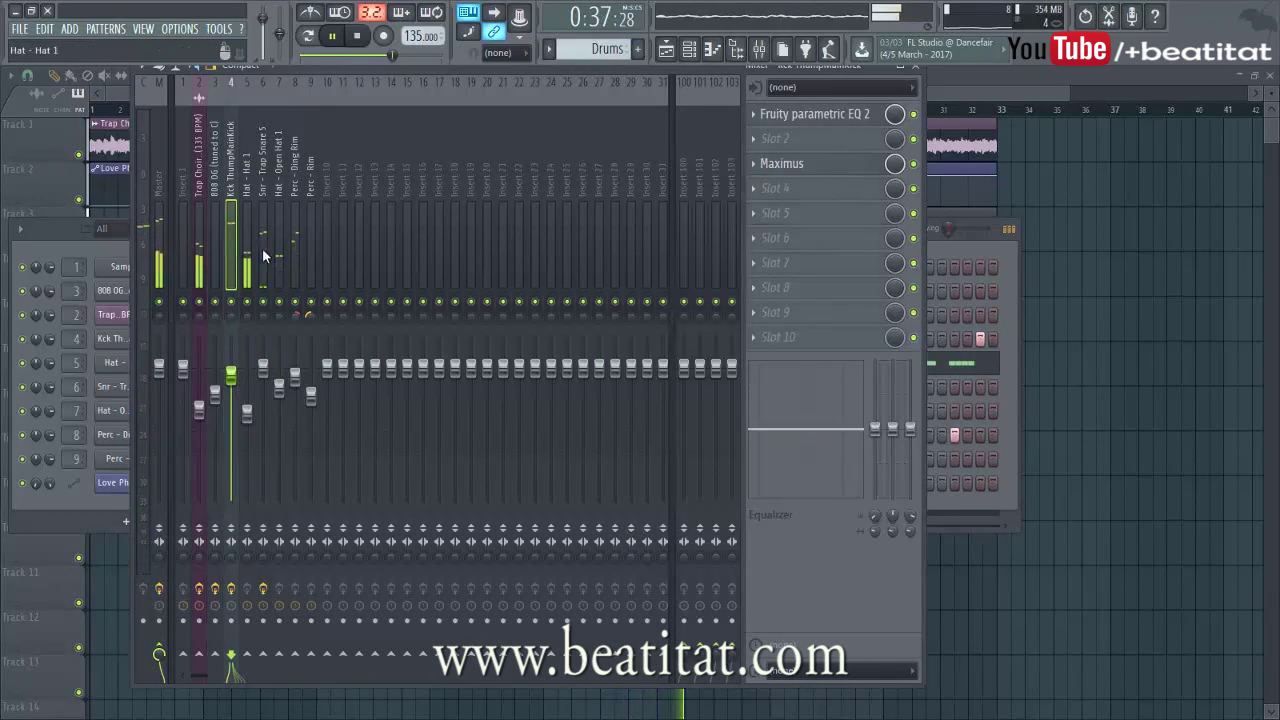
Step: Duplicate the choir loop, Drums and 808s clips of bars 25 to 33 into bars 33 to 41, without the automation clip
left_click(1150, 237)
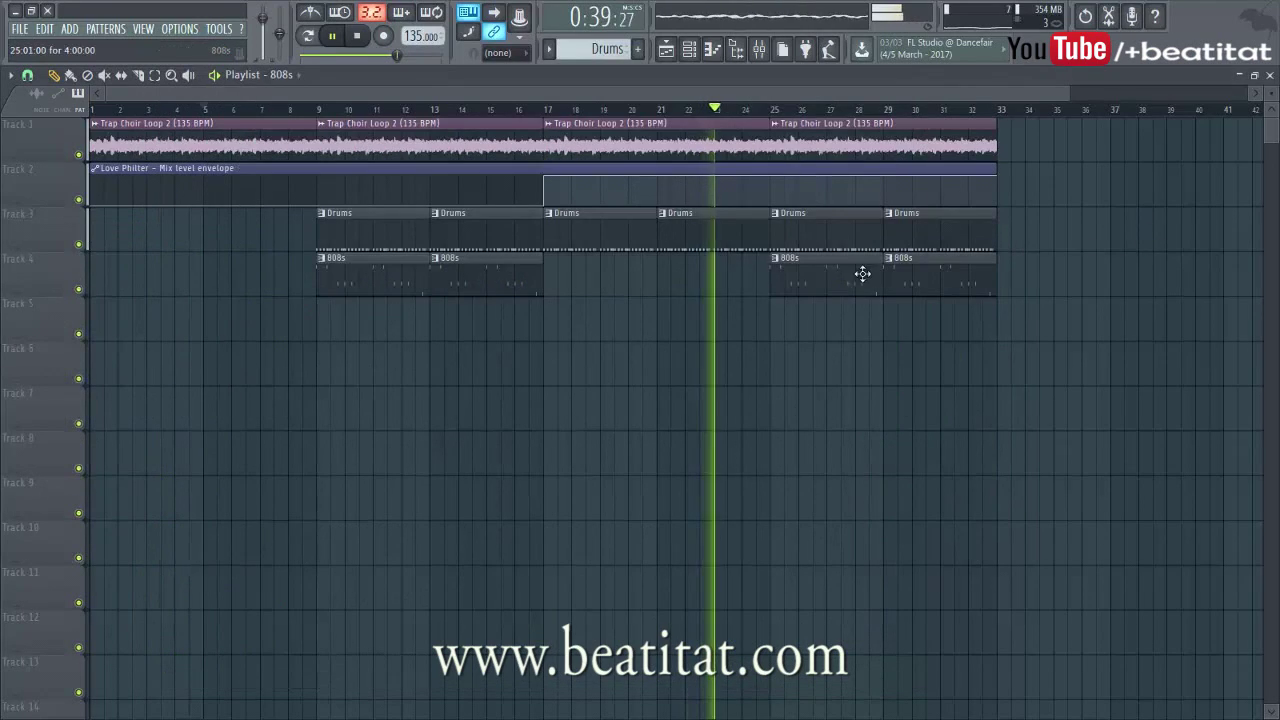
mouse_move(352, 158)
left_mouse_down()
mouse_move(450, 135)
mouse_move(371, 237)
mouse_move(480, 285)
mouse_move(883, 206)
mouse_move(1163, 186)
left_mouse_up()
left_click(1110, 328, "ctrl")
scroll(1080, 333, "down", 1)
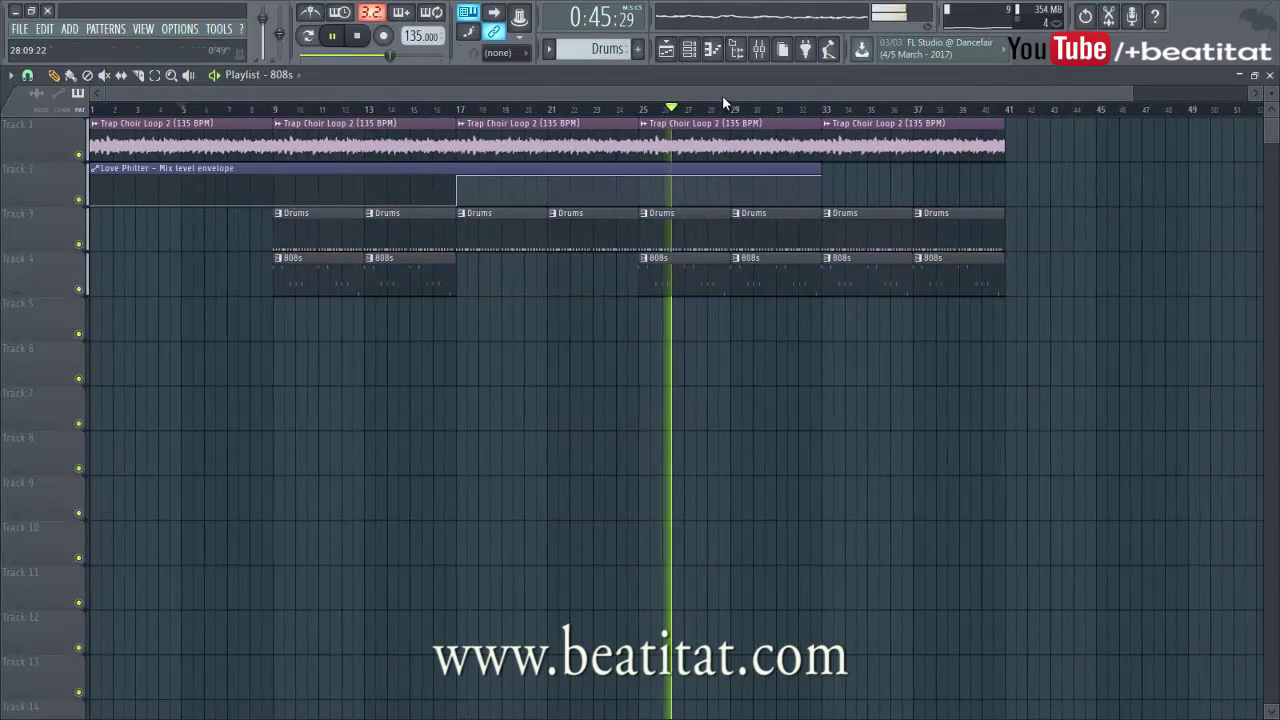
Step: Adjust band 6 of the choir loop track's Fruity parametric EQ 2 to about 4.2 kHz
left_click(762, 50)
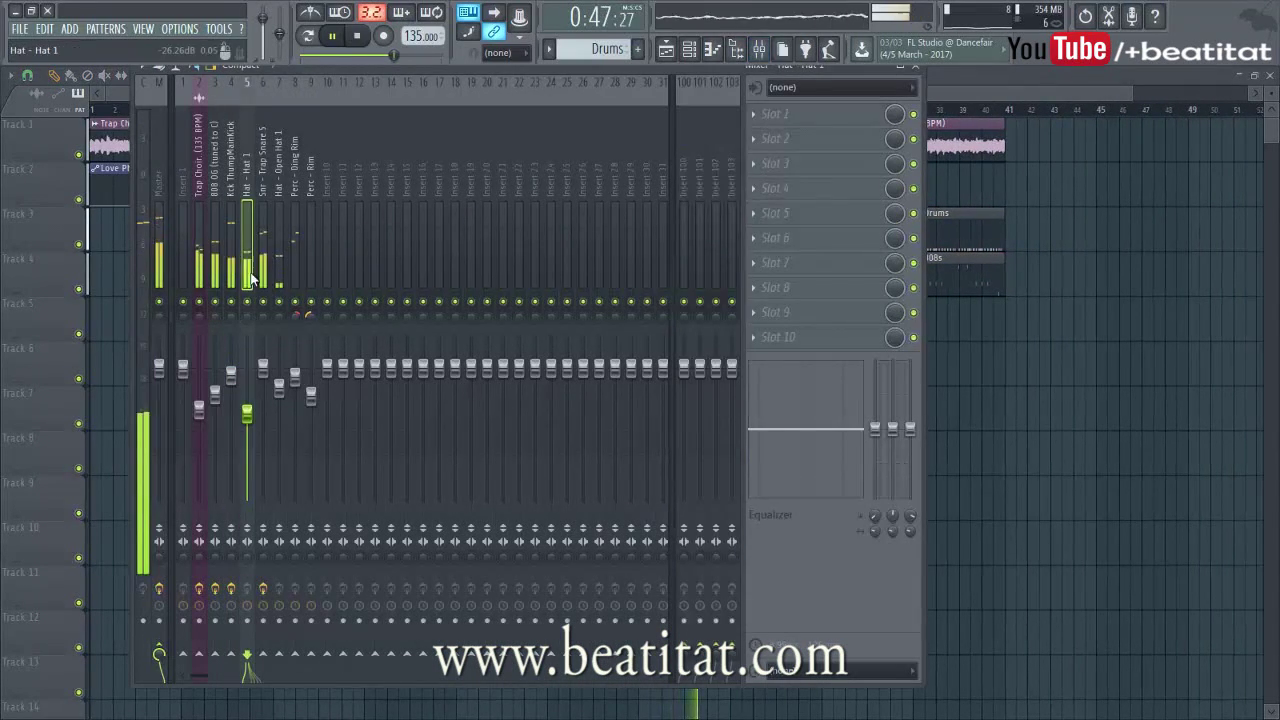
left_click(212, 230)
left_click(198, 262)
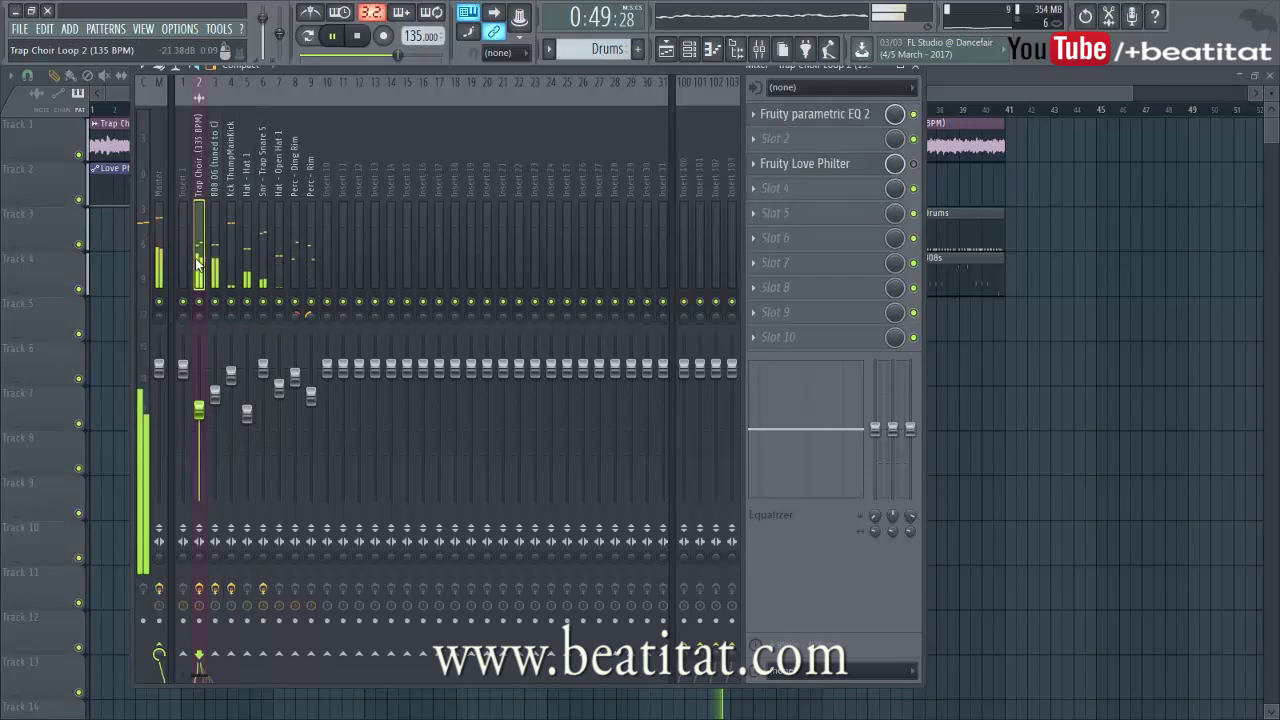
left_click_drag(199, 411, 199, 412)
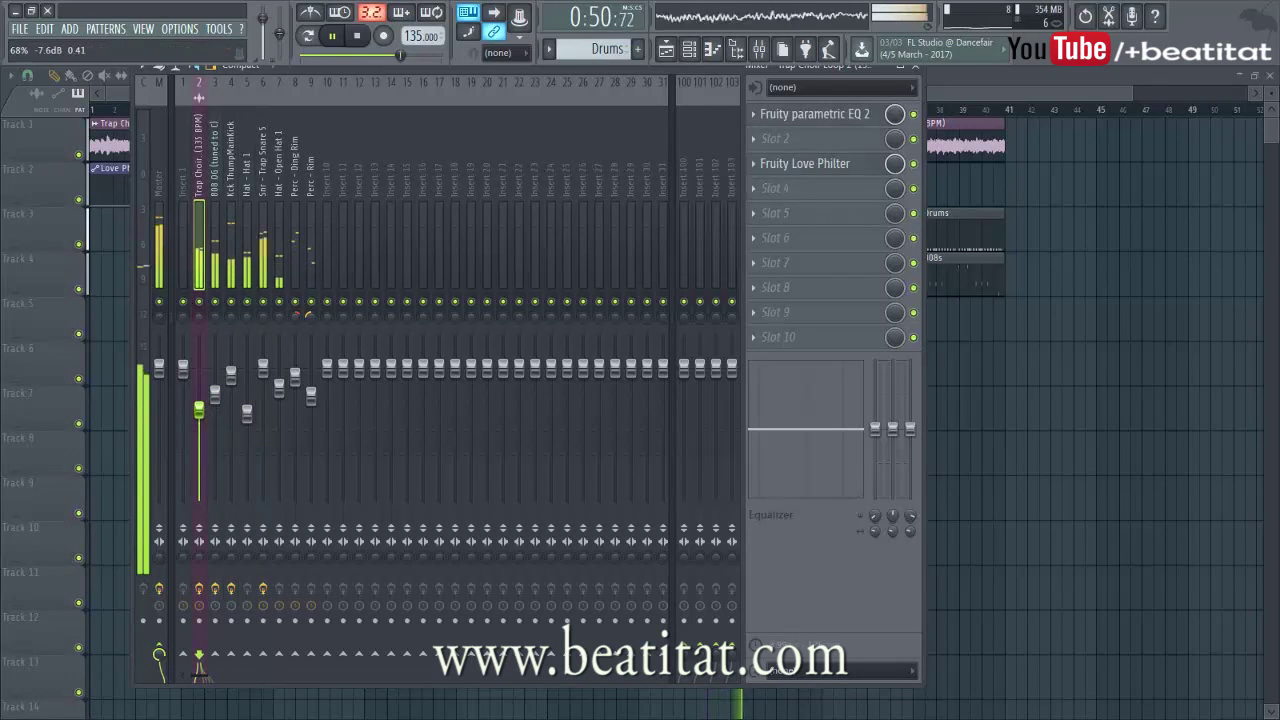
left_click(812, 114)
left_click_drag(279, 404, 402, 400)
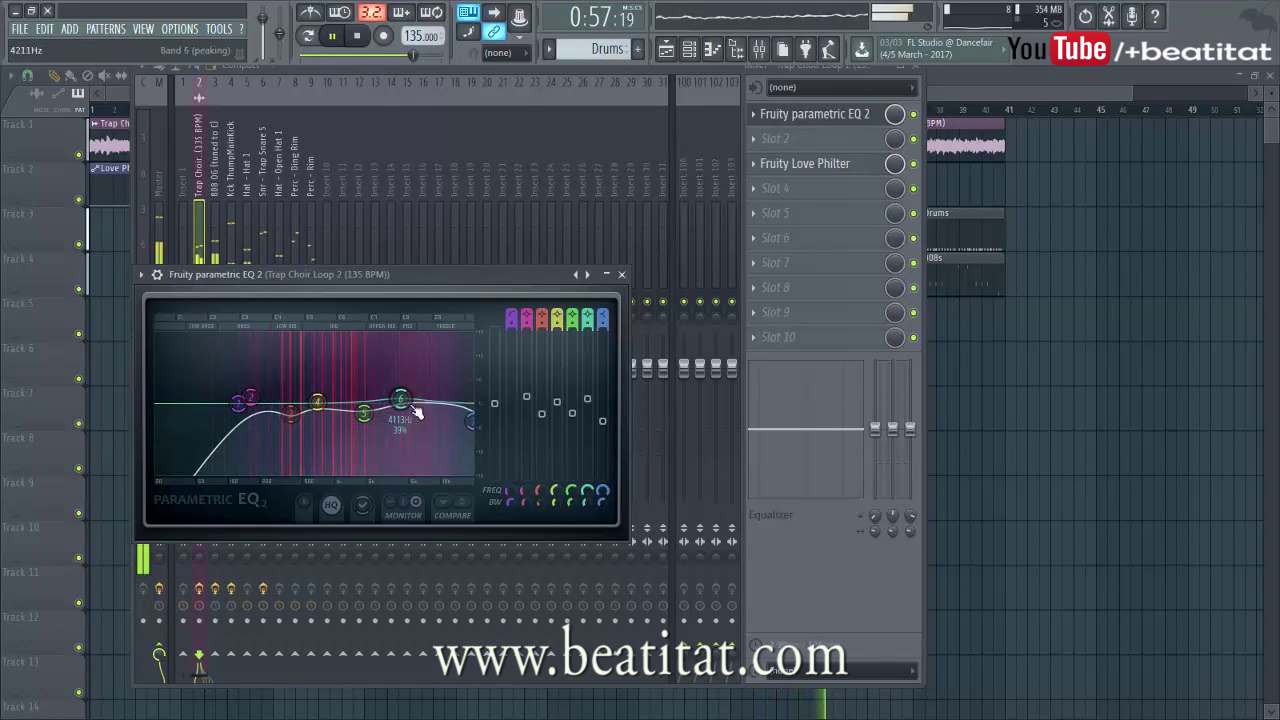
left_click(622, 274)
Step: Set the choir loop track's level to 65% (-8.5 dB) and the 808 OG track's level to 81% (-4.4 dB)
left_click_drag(199, 368, 199, 413)
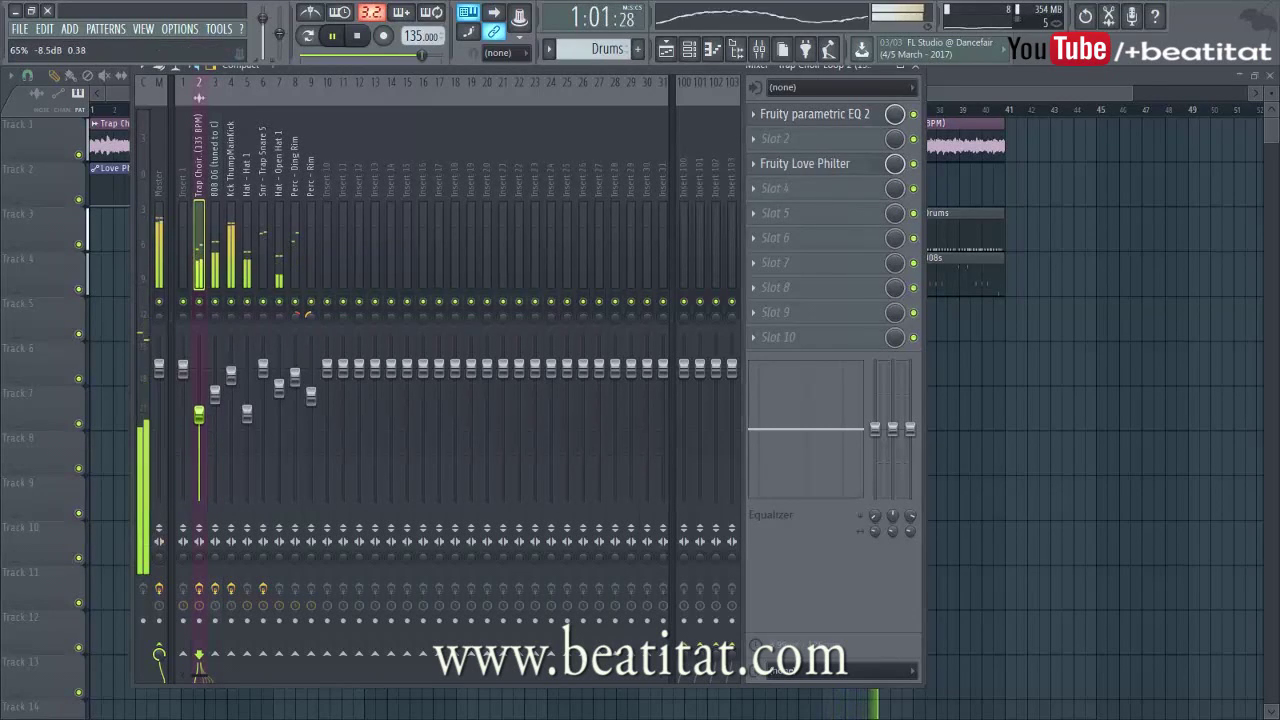
left_click(219, 320)
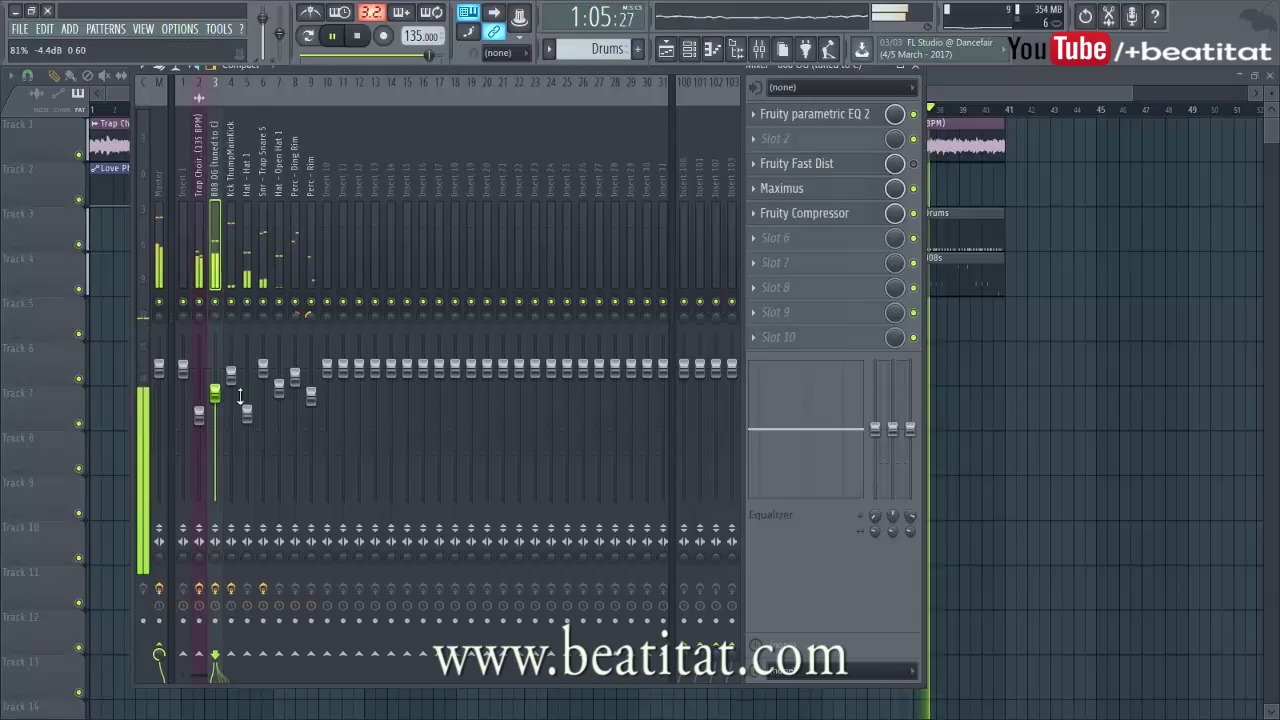
key("ctrl+shift+s")
left_click(1245, 13)
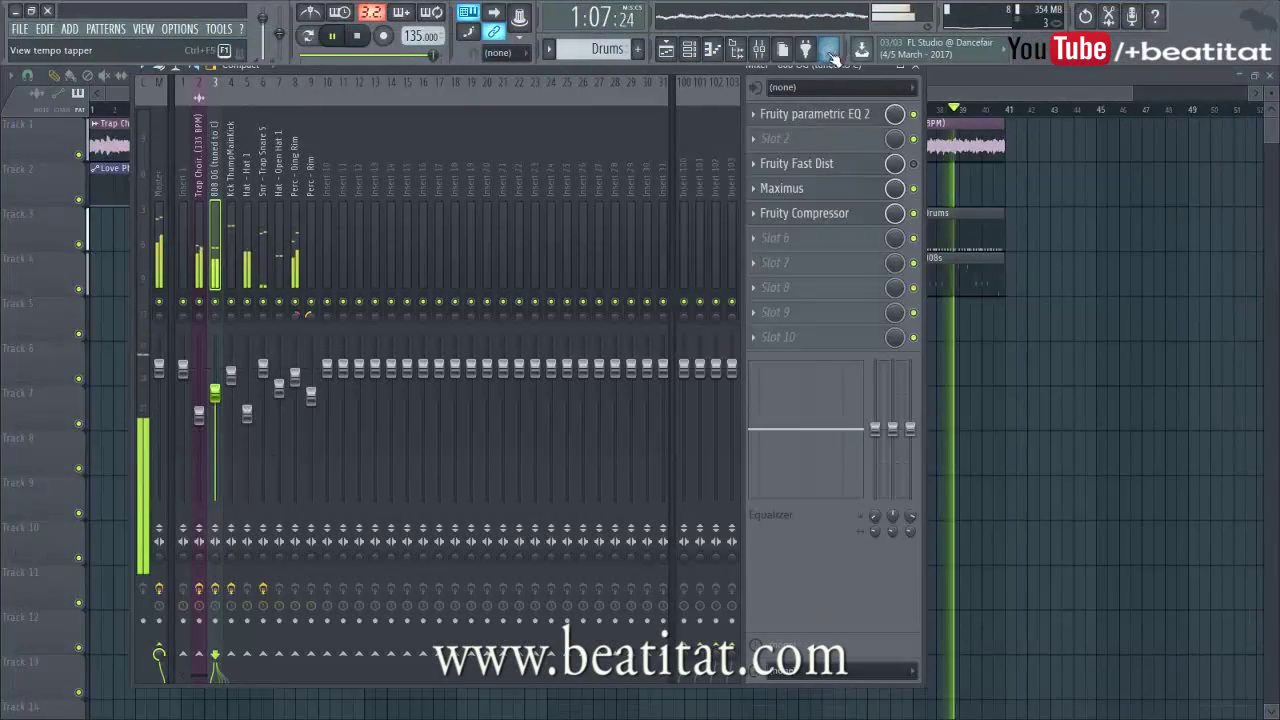
left_click(915, 67)
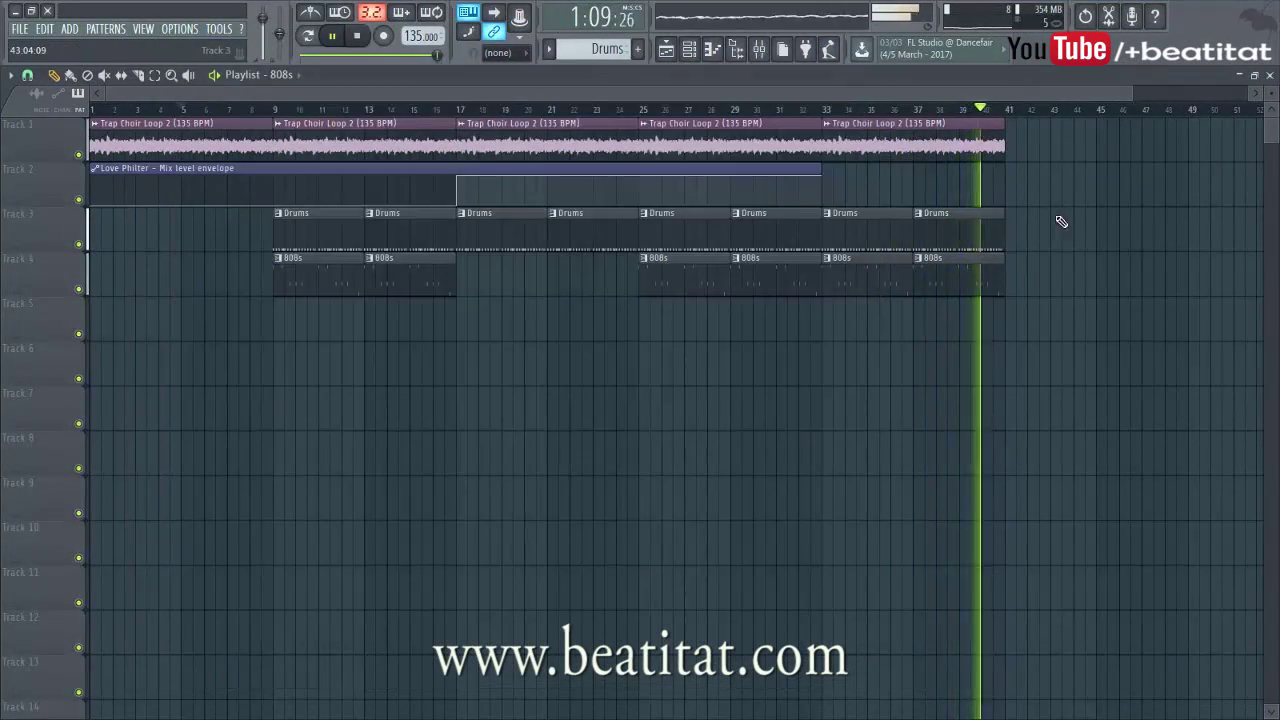
Step: Stop playback and fit the whole arrangement up to bar 41 in the playlist view
left_click(360, 40)
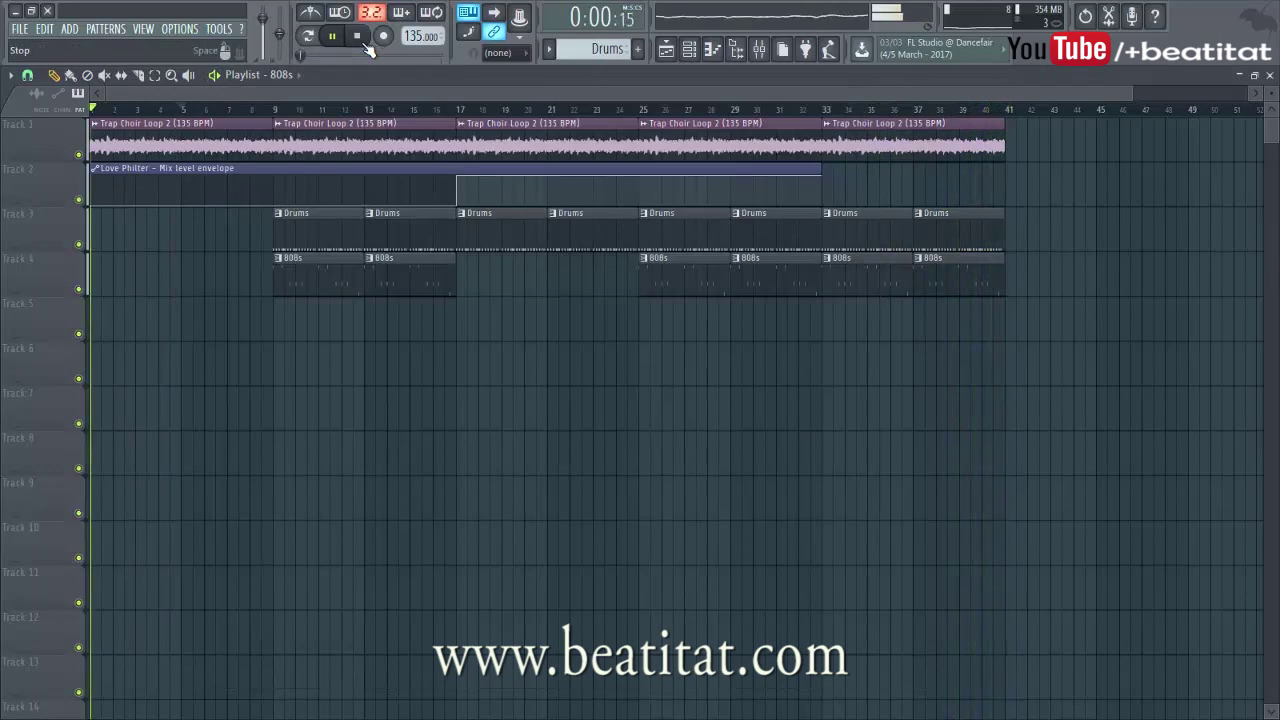
left_click(363, 42)
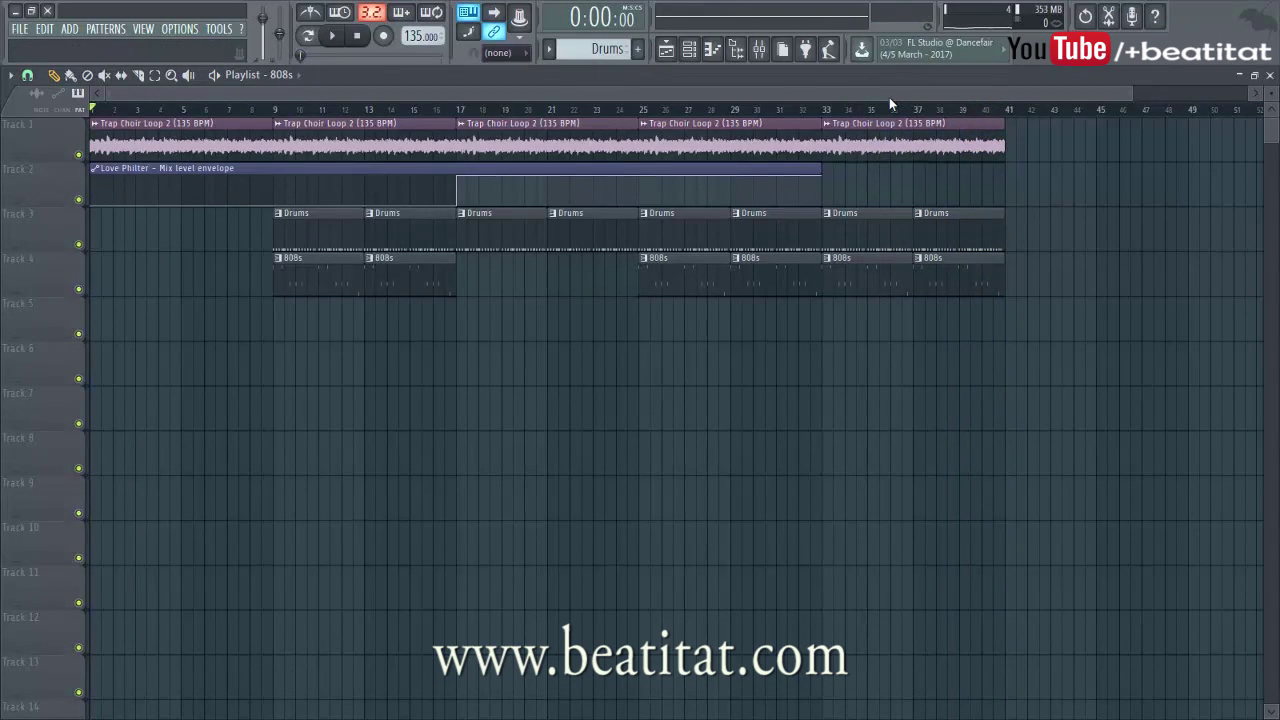
left_click_drag(1135, 97, 925, 147)
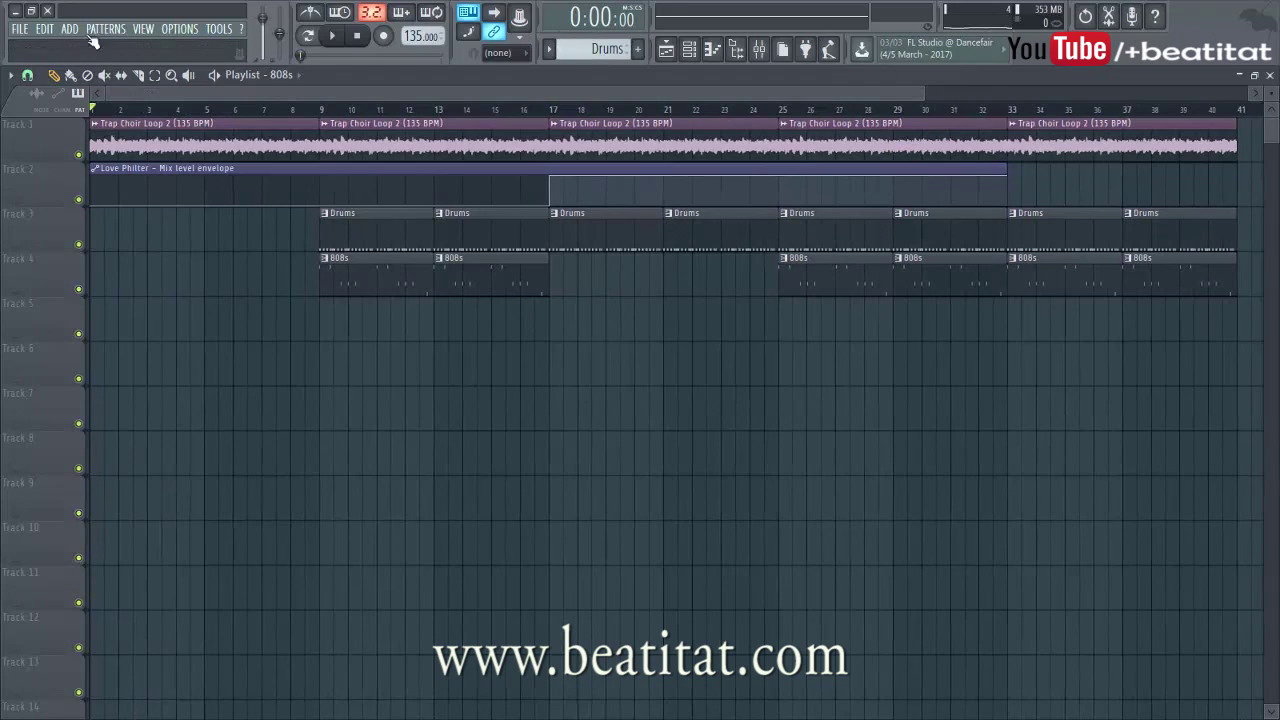